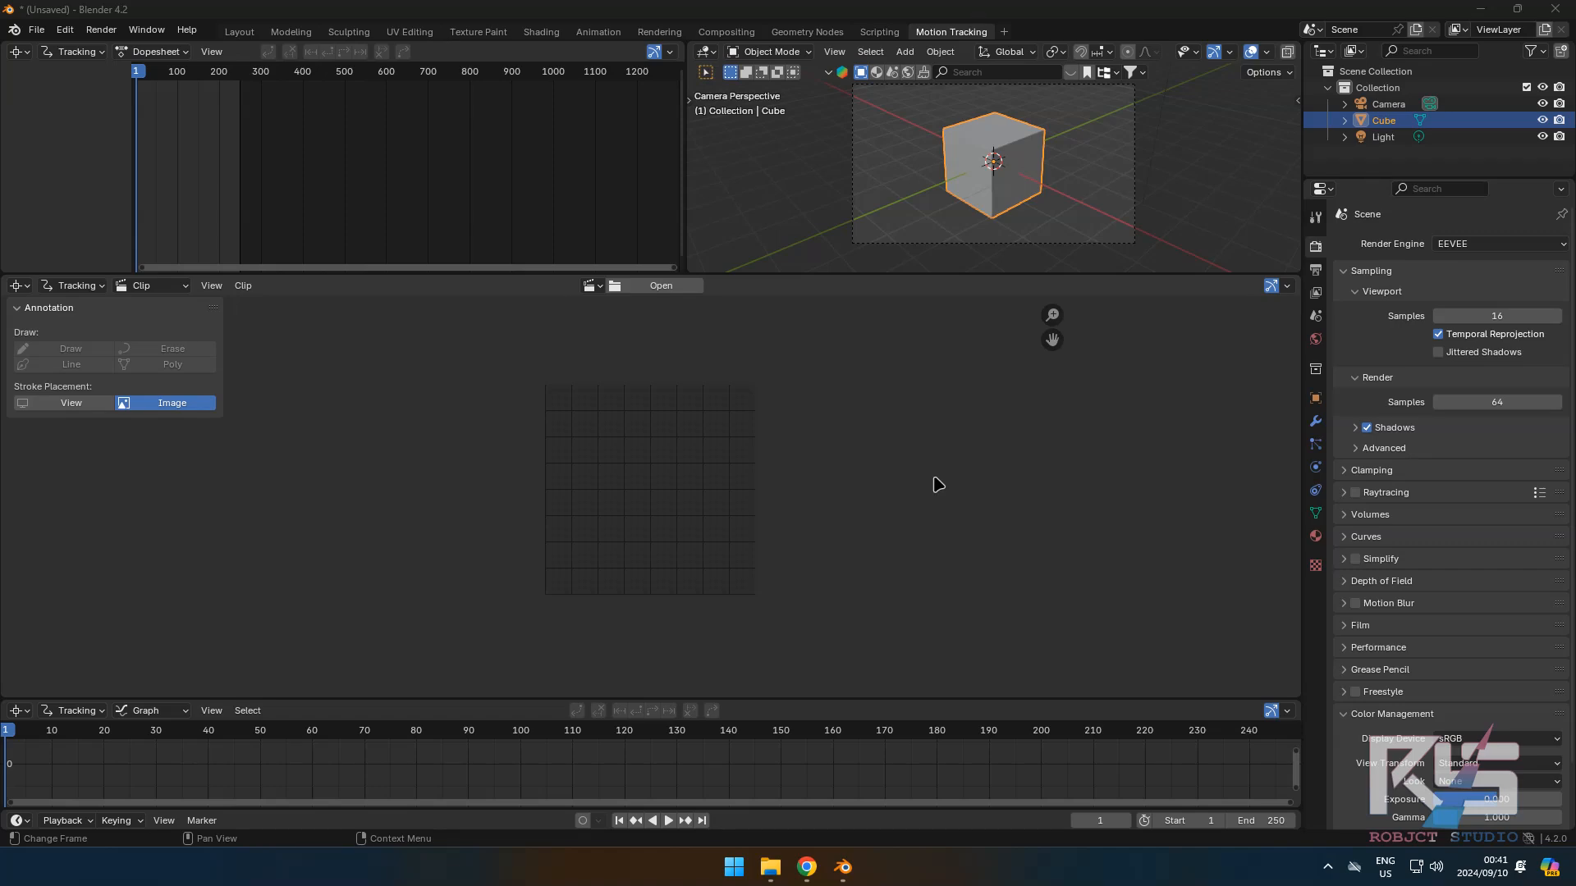
Load all PNG frames from the CGI Scene folder in the Desktop's Project Folder as the tracking clip.
click(659, 286)
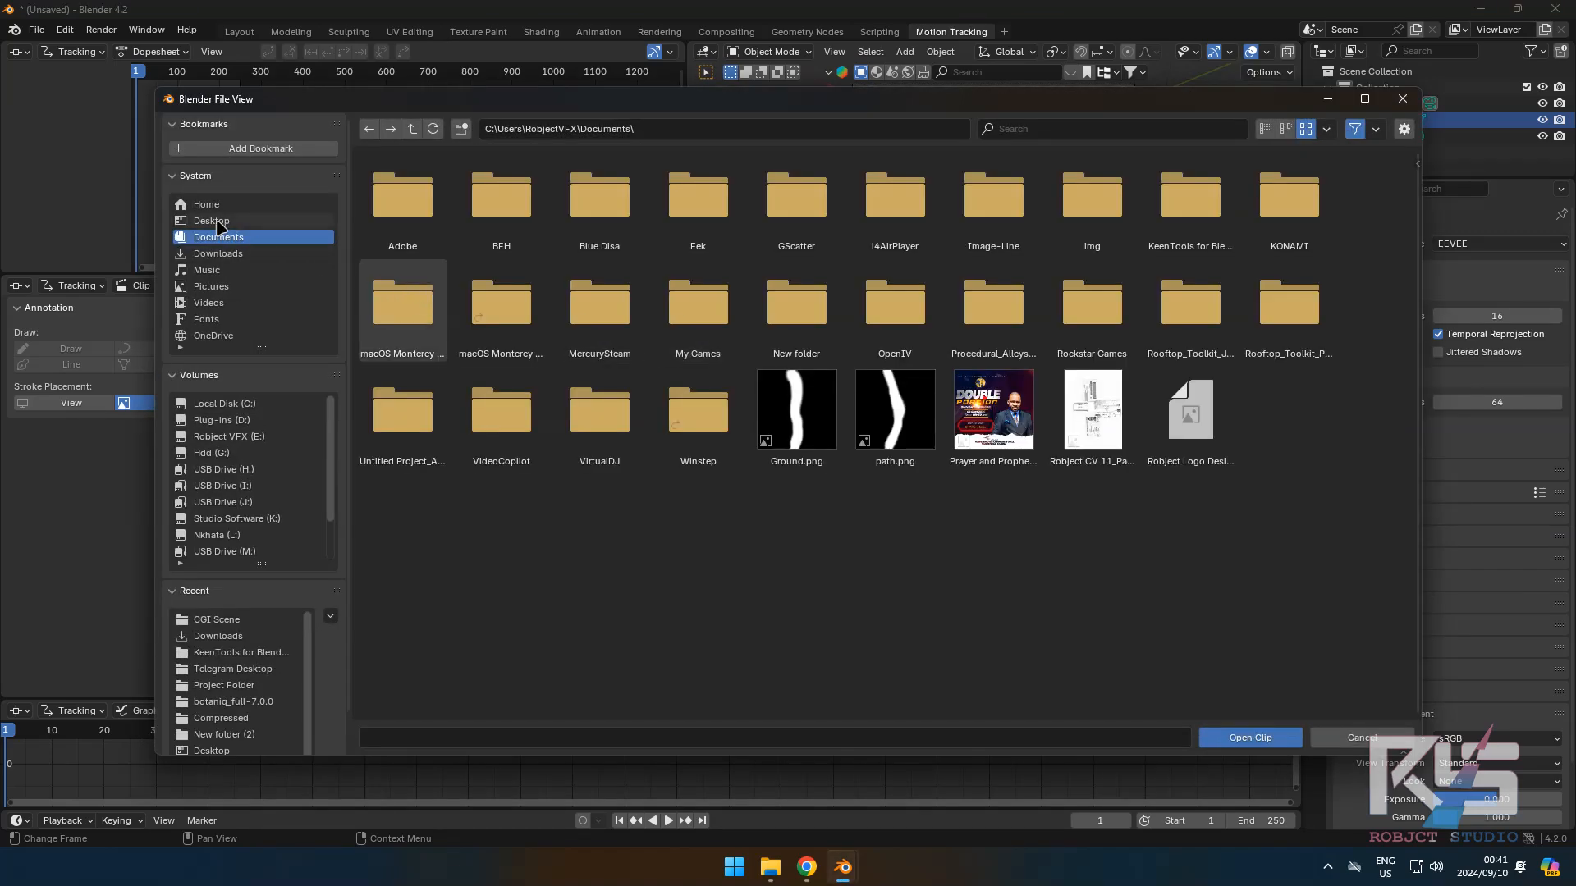
click(215, 221)
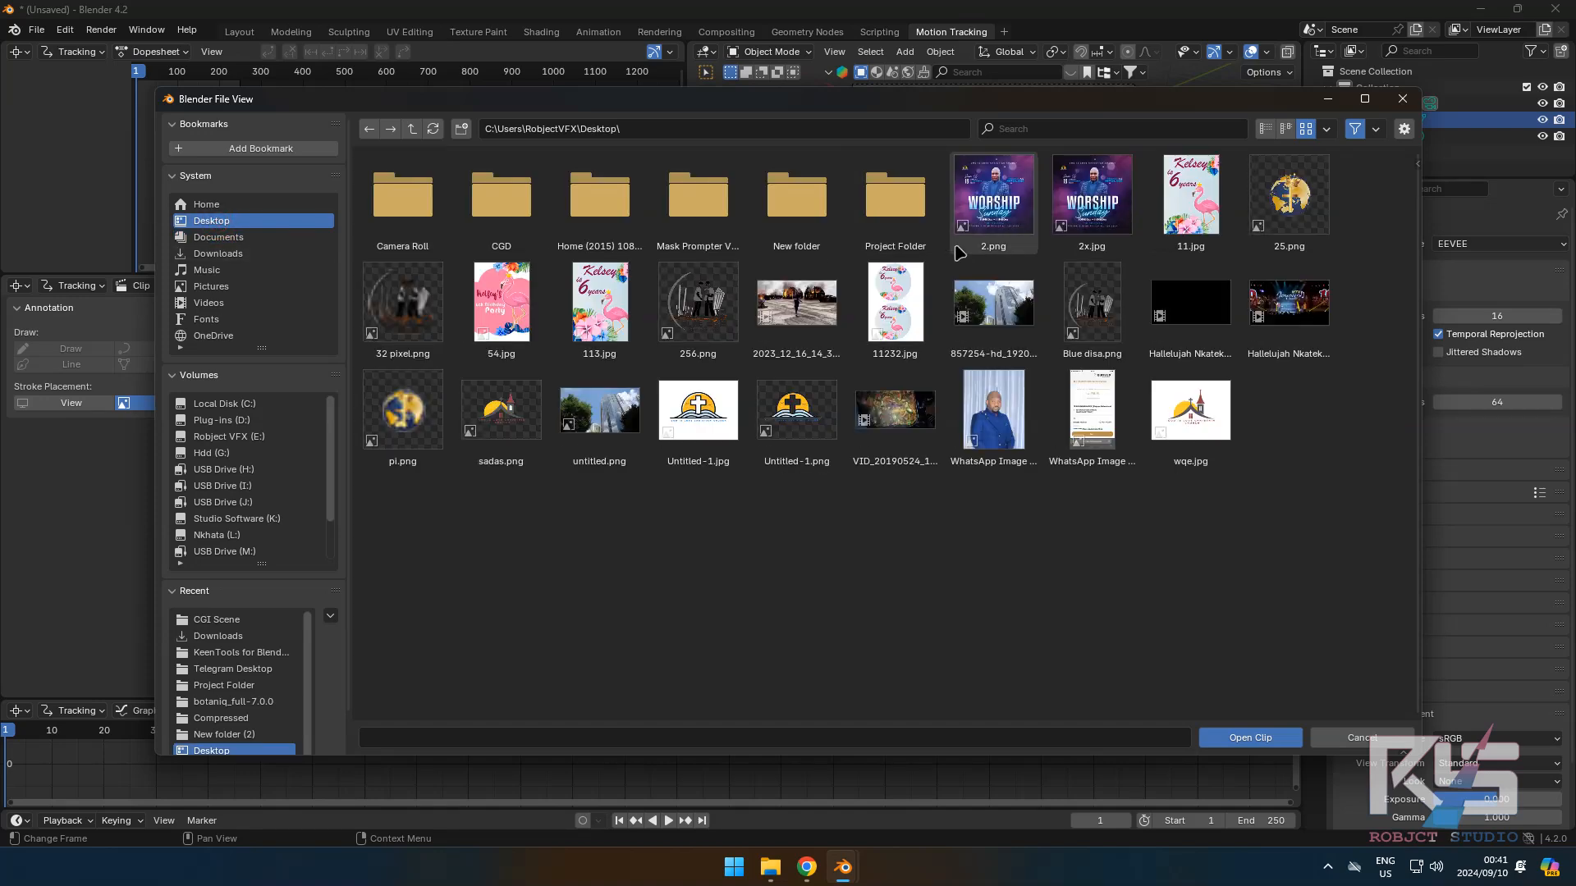
double_click(895, 194)
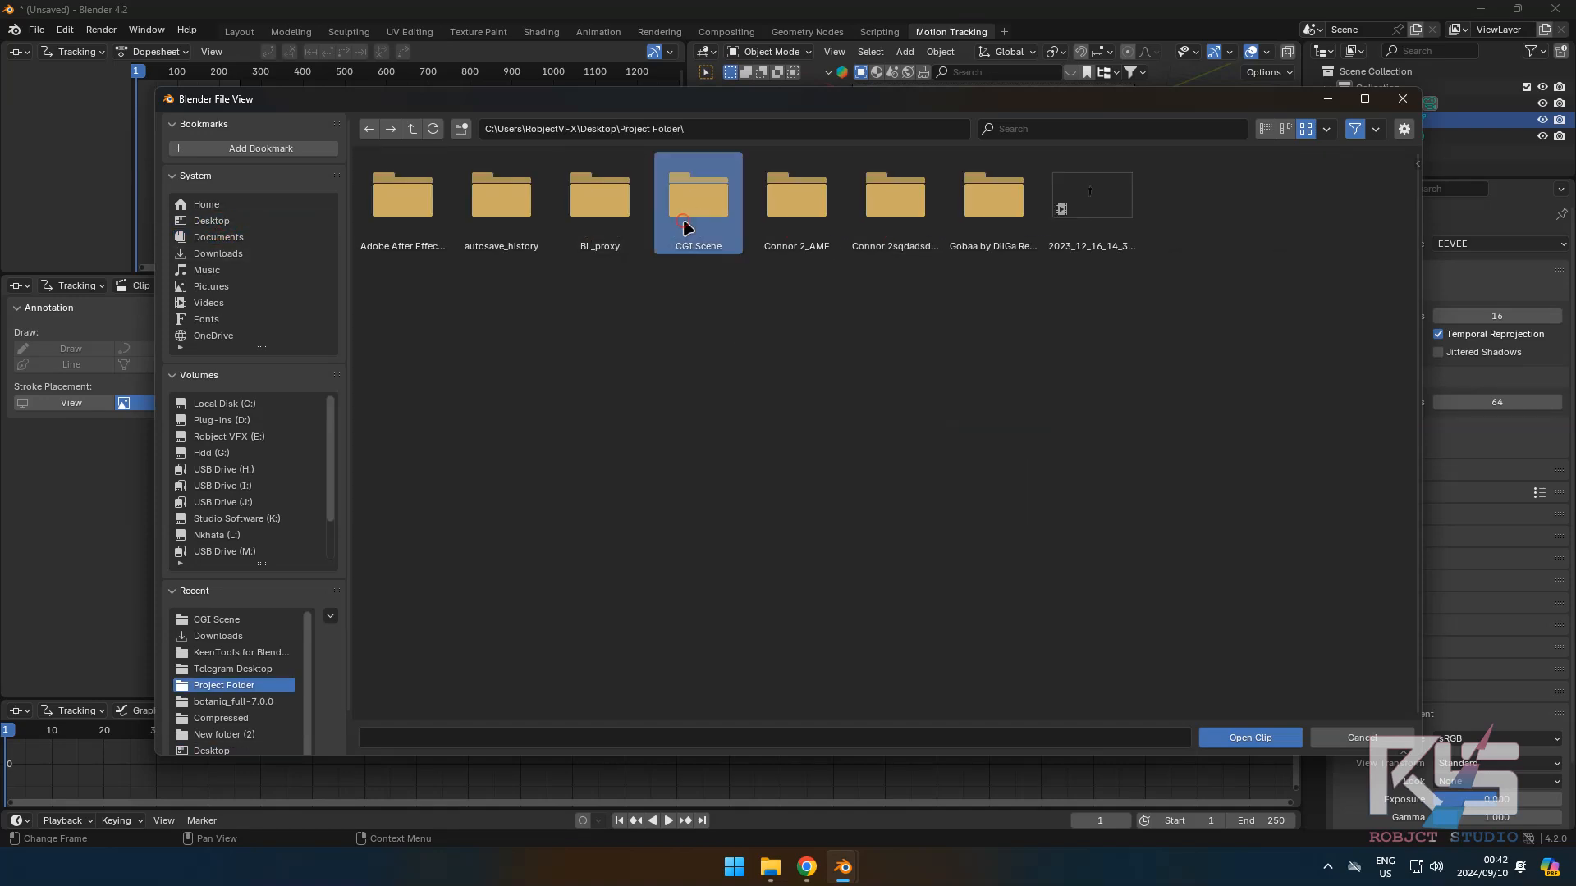
double_click(698, 197)
click(406, 204)
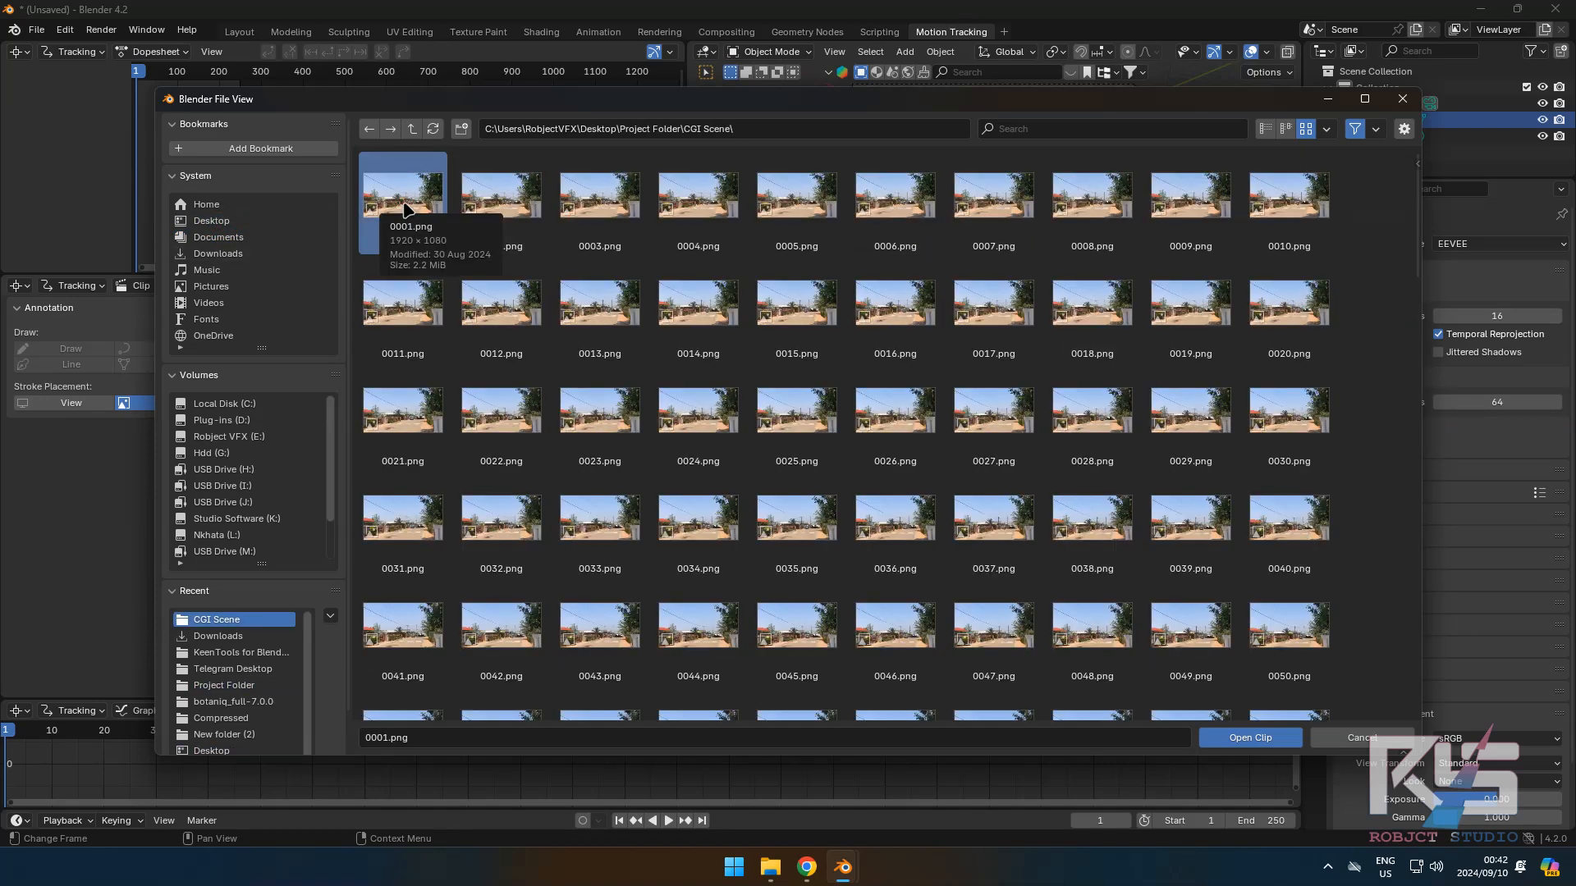
key(a)
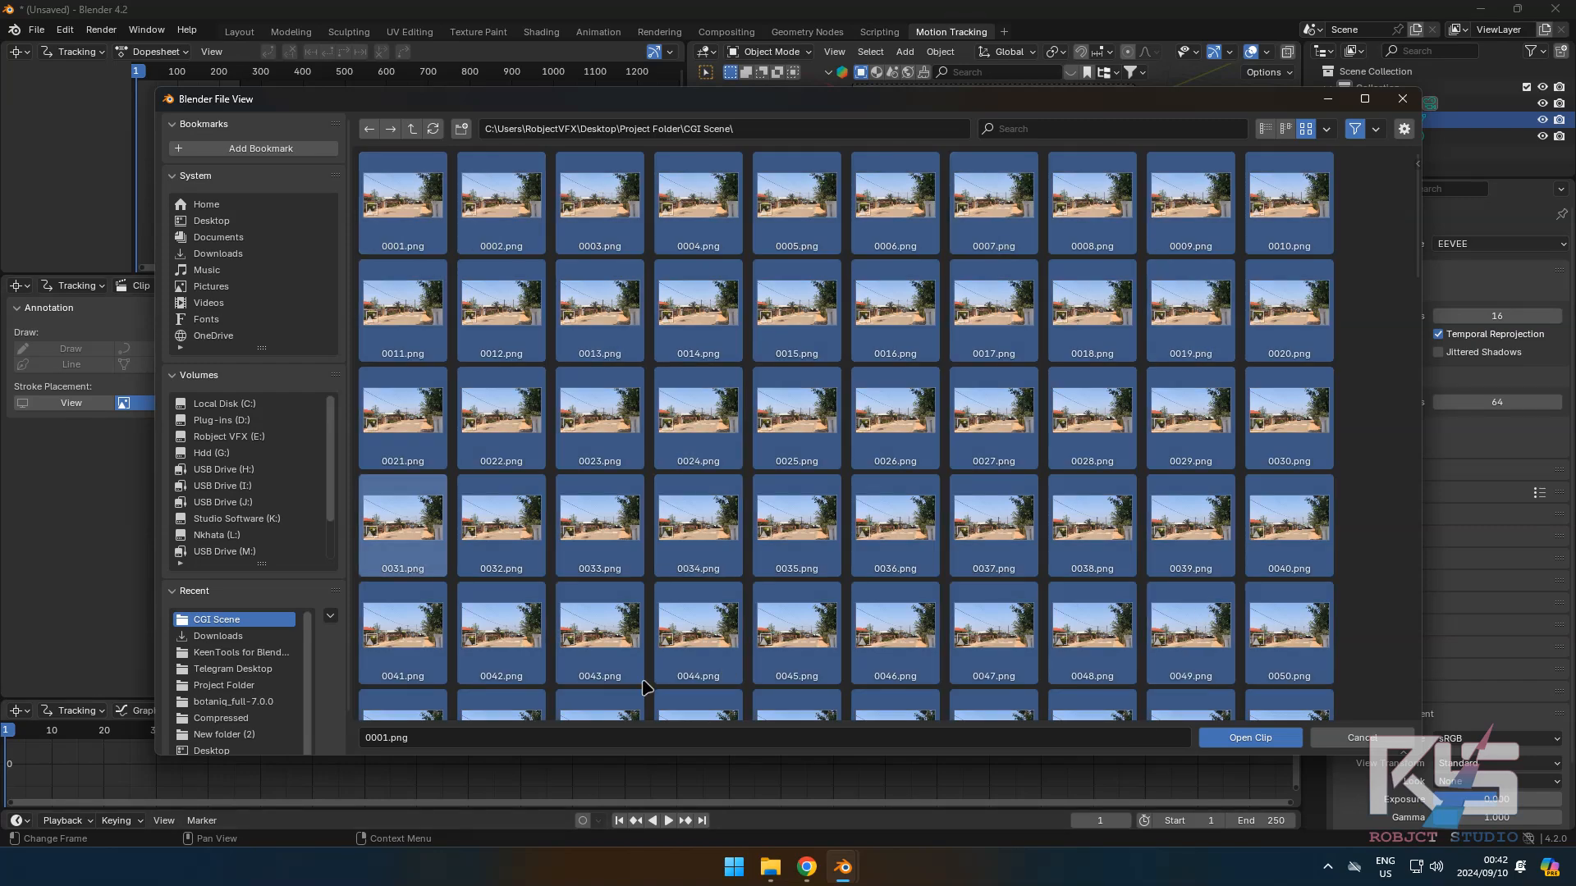
click(1254, 737)
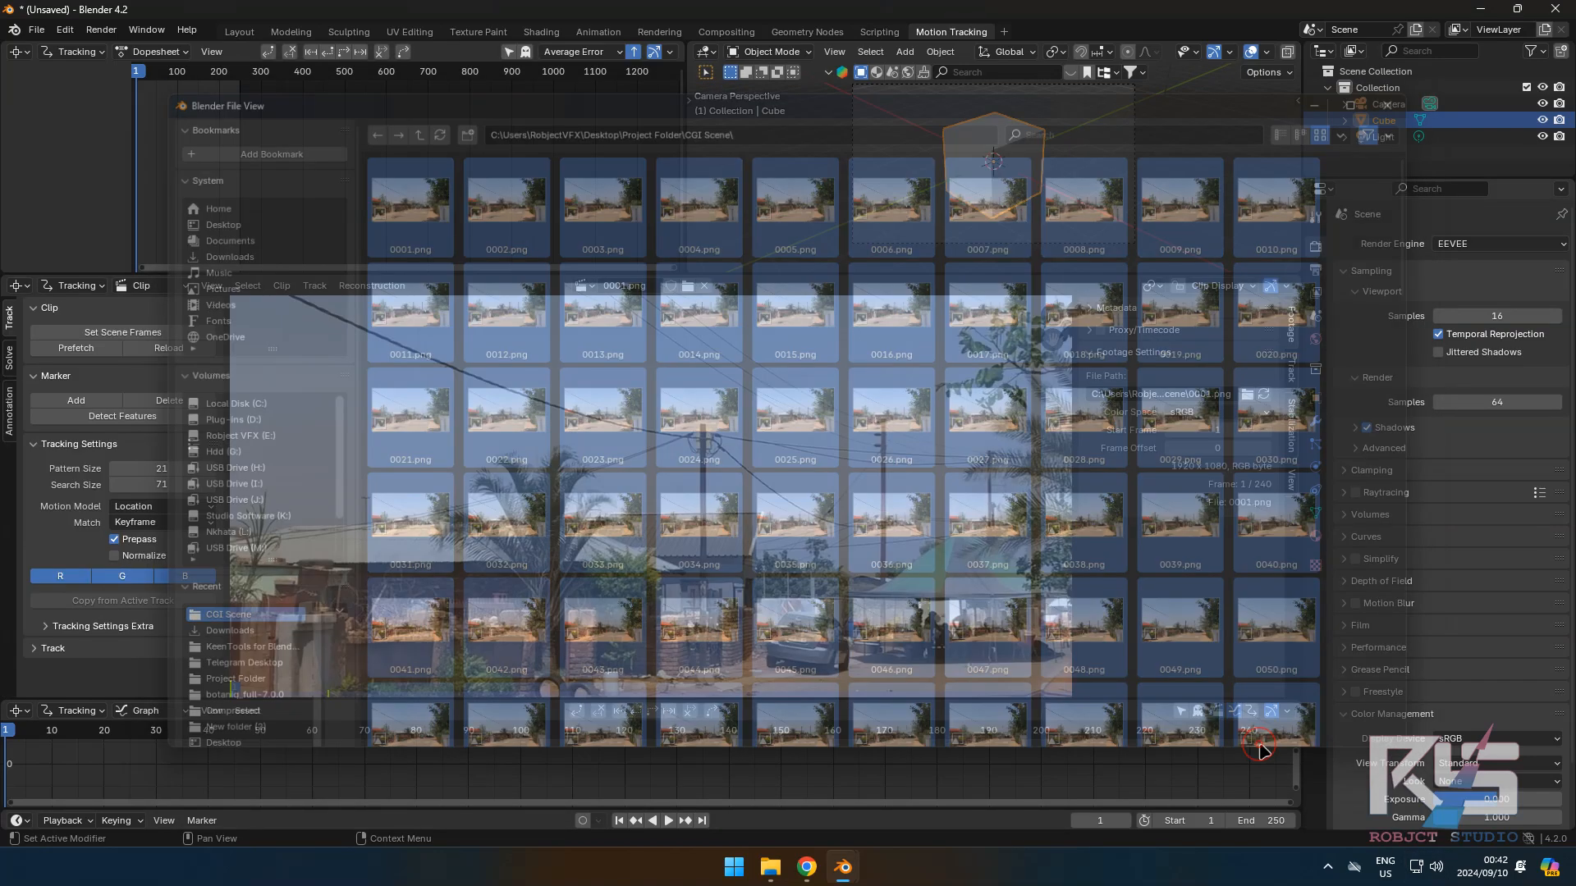
Examine the loaded street footage up close and check the View Transform in the scene's color management settings.
scroll(740, 500, down, 3)
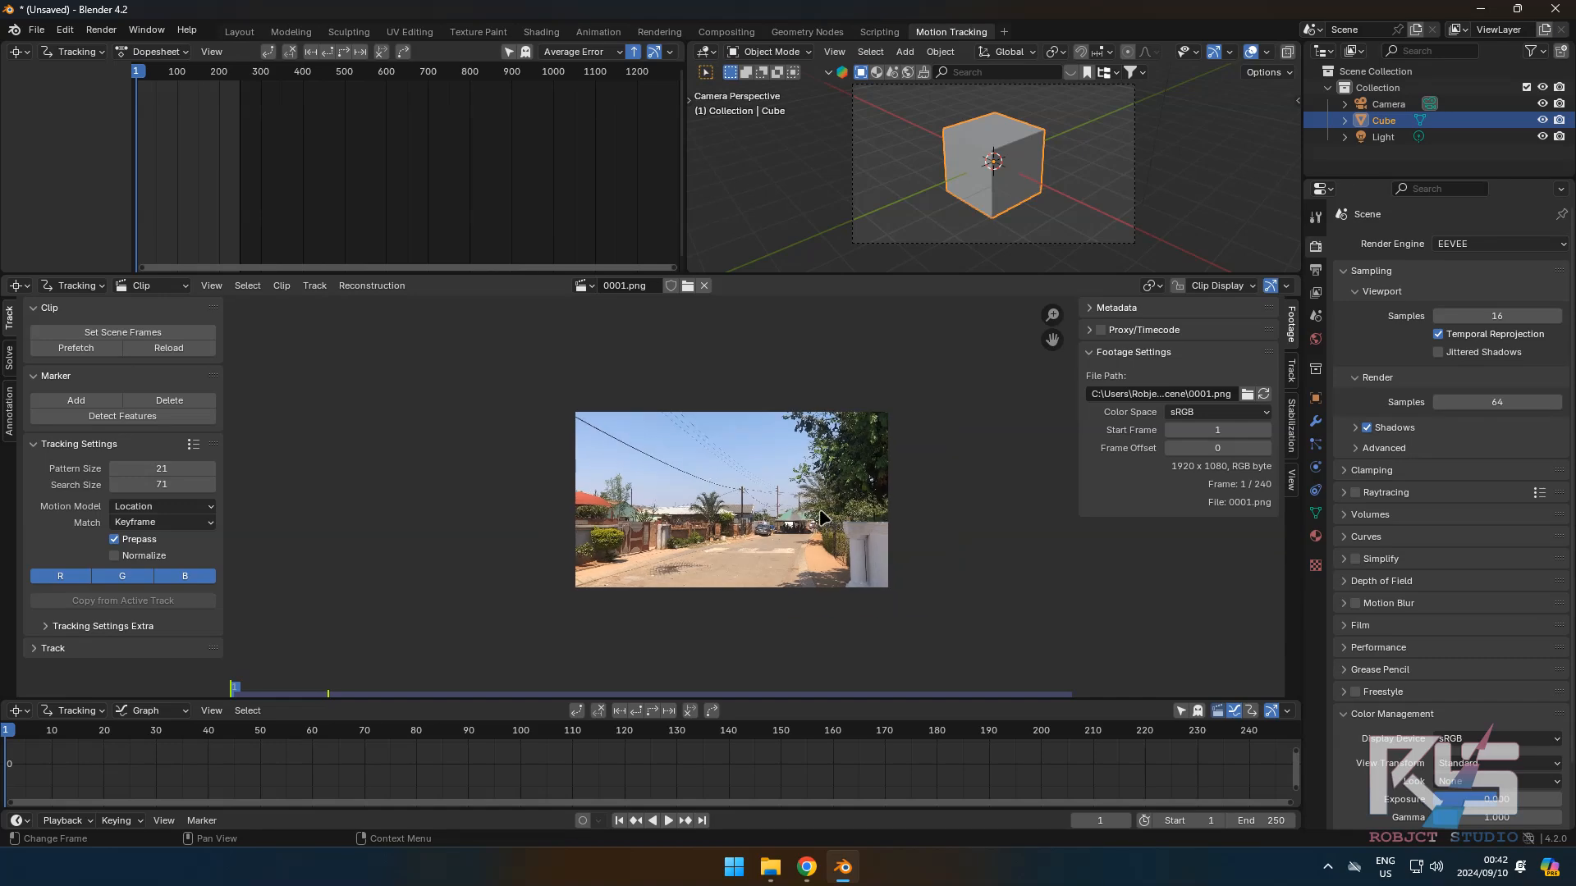
scroll(847, 573, up, 8)
scroll(733, 748, down, 4)
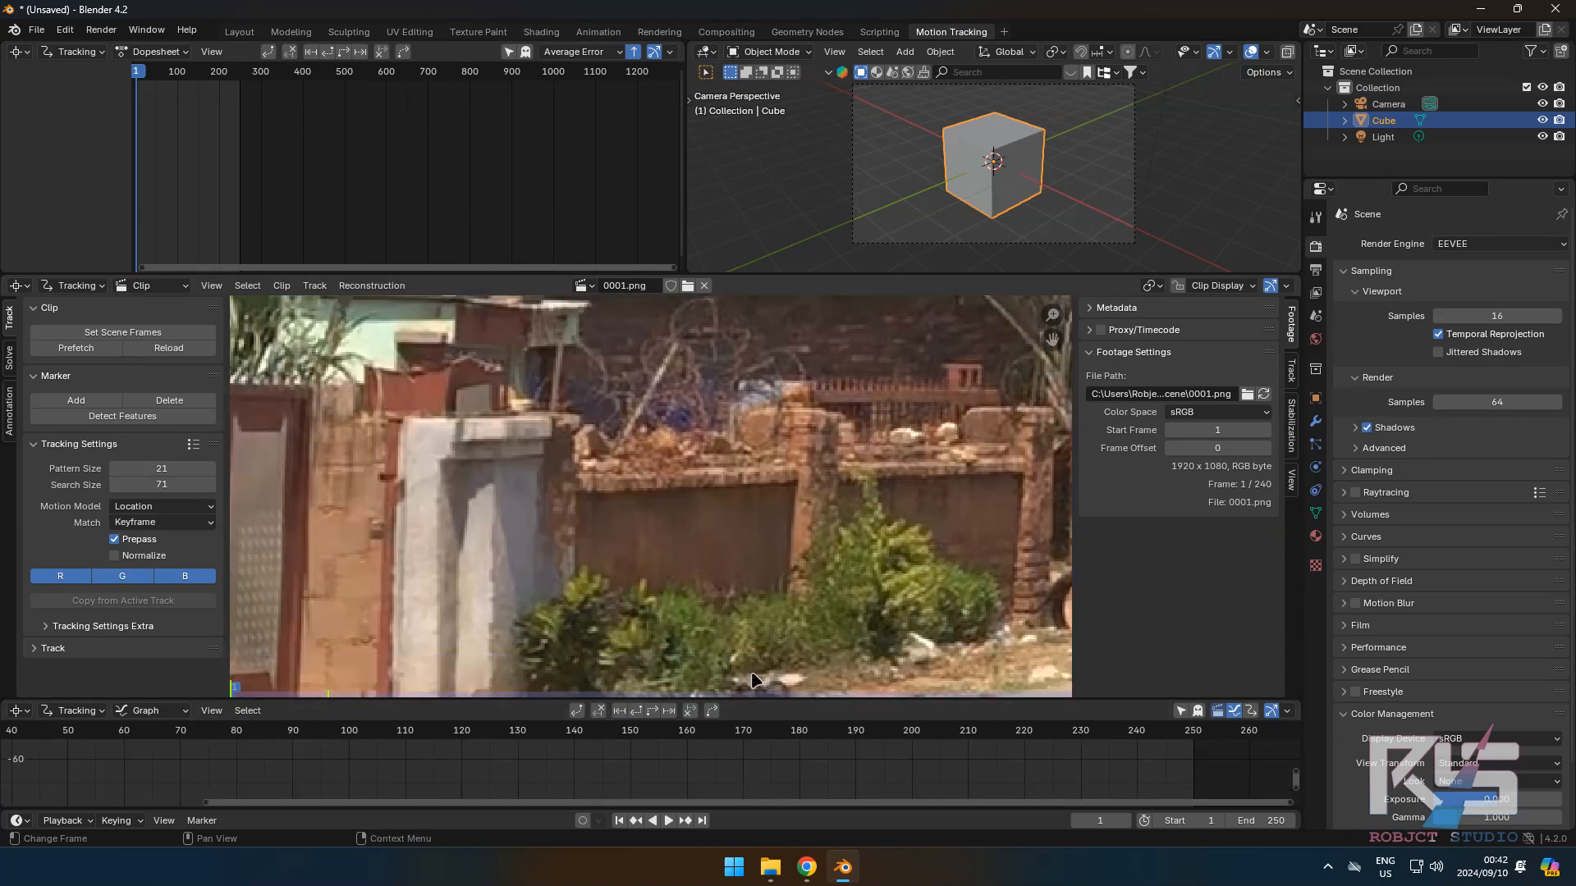
scroll(765, 774, down, 1)
scroll(703, 554, down, 7)
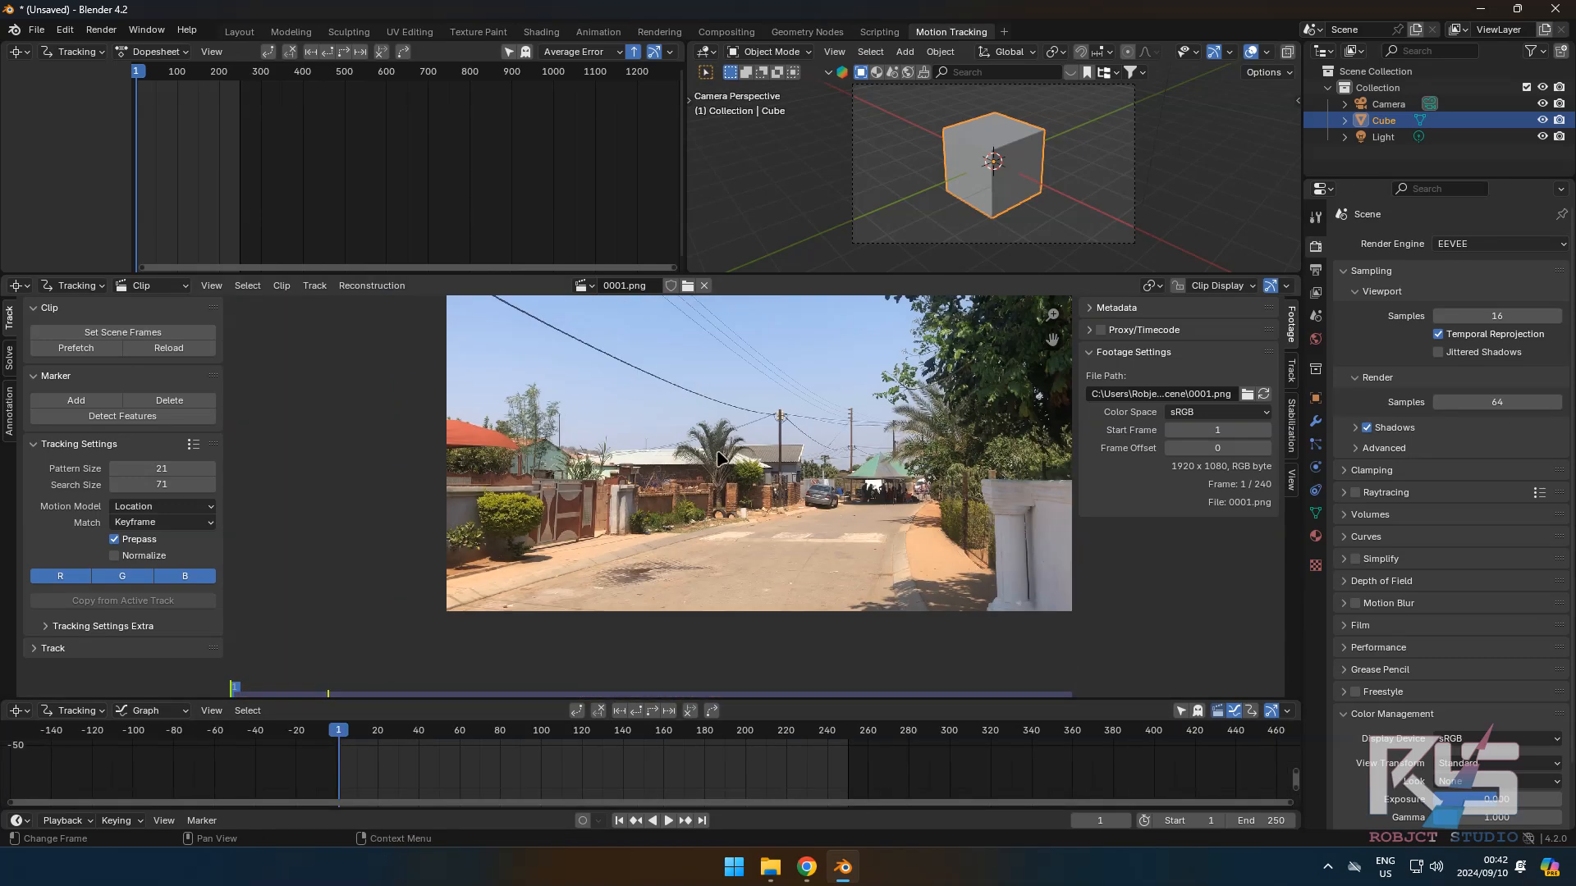
scroll(703, 554, up, 3)
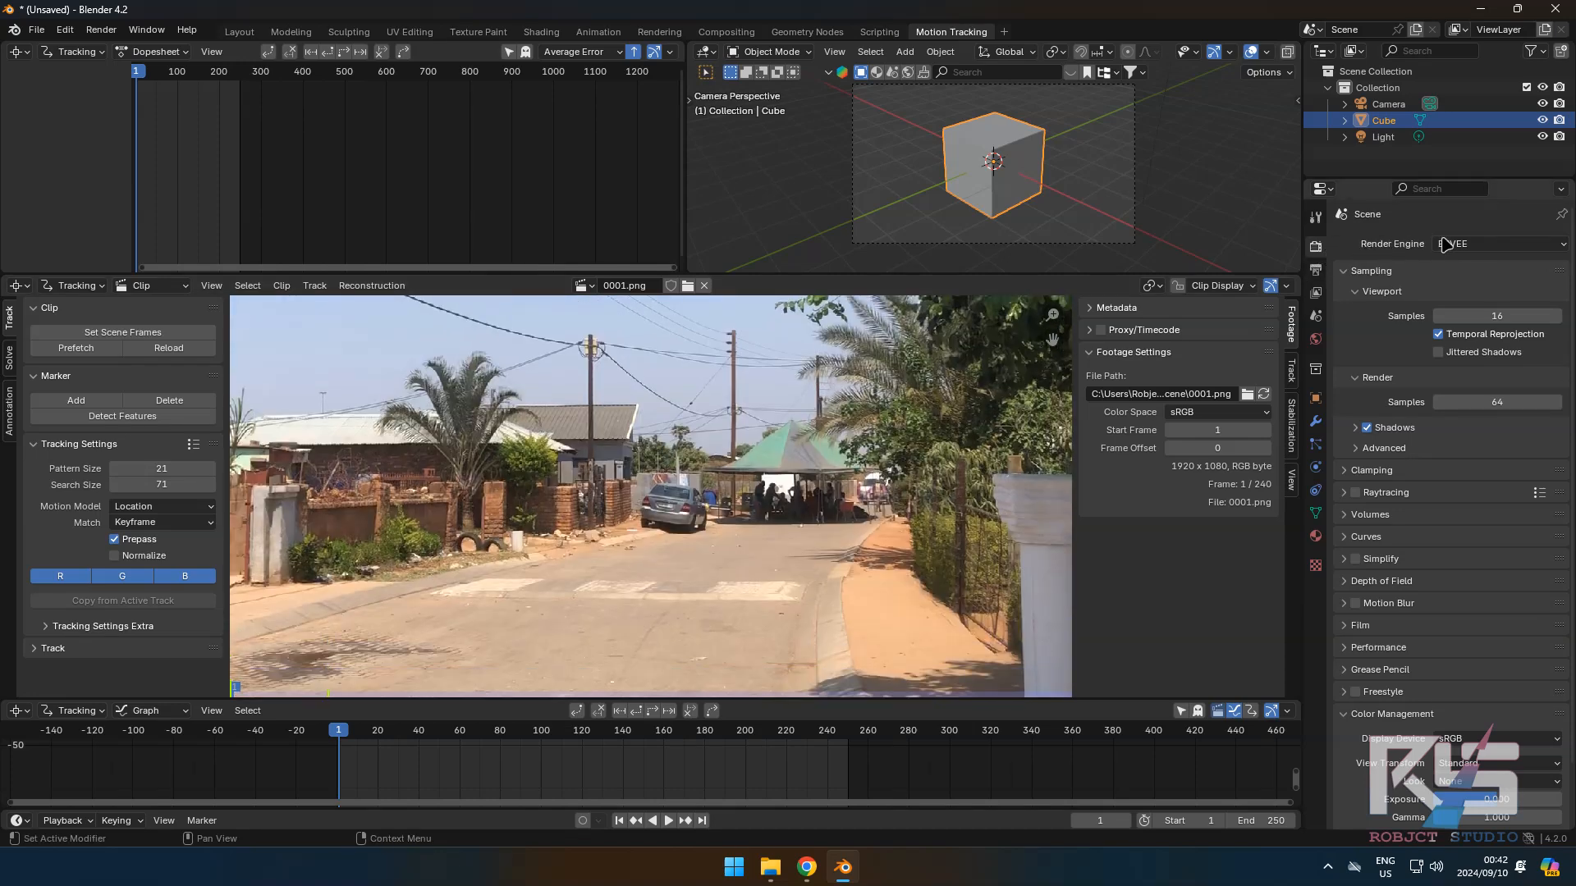
scroll(1422, 708, down, 2)
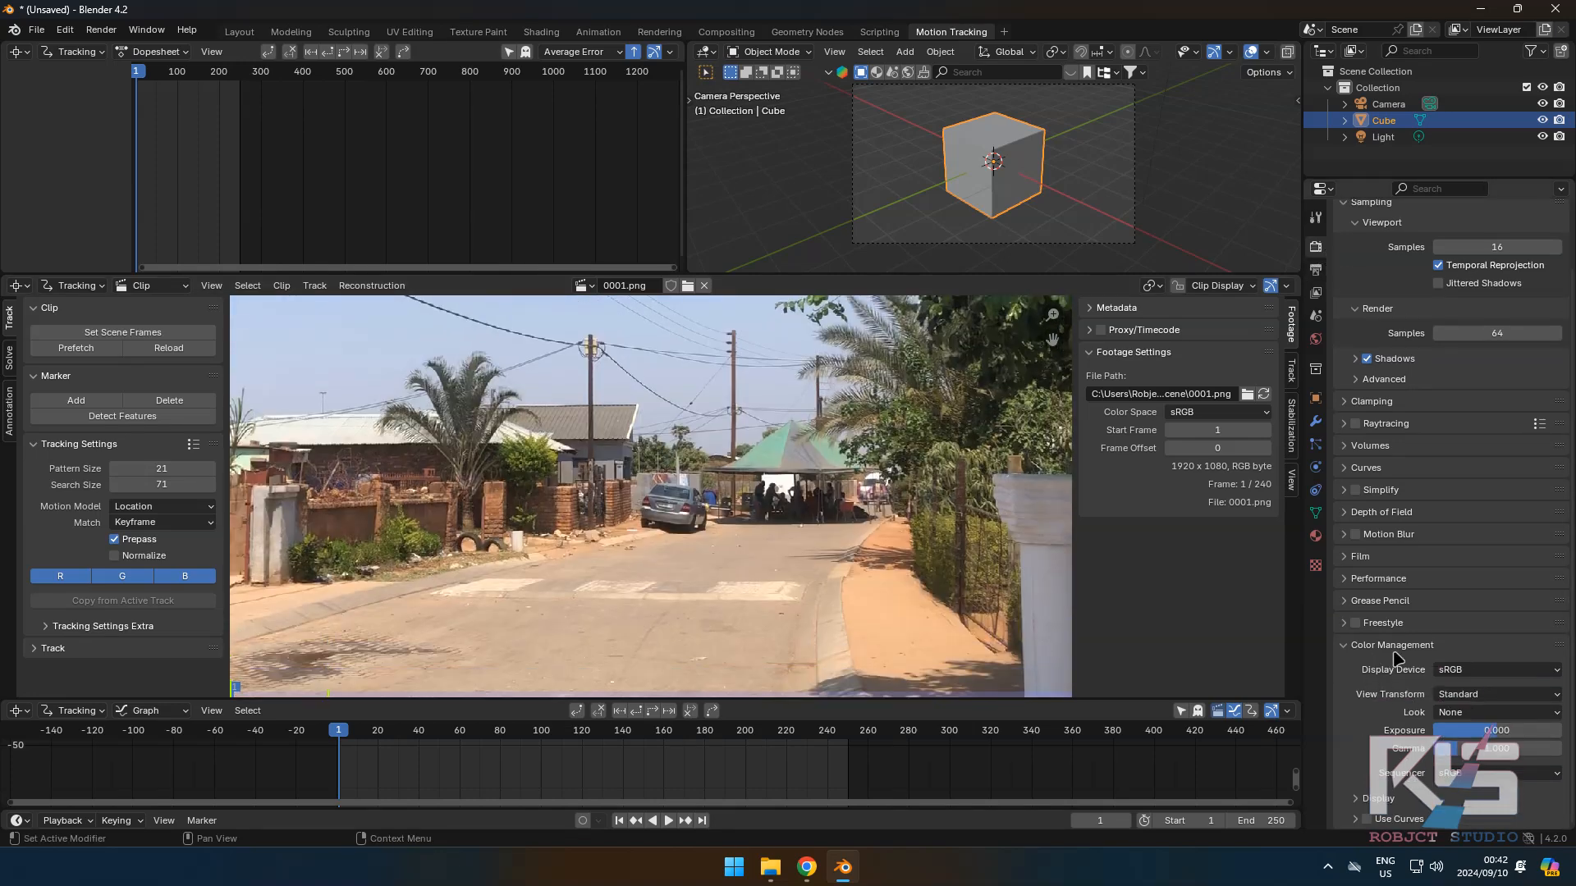
click(1492, 694)
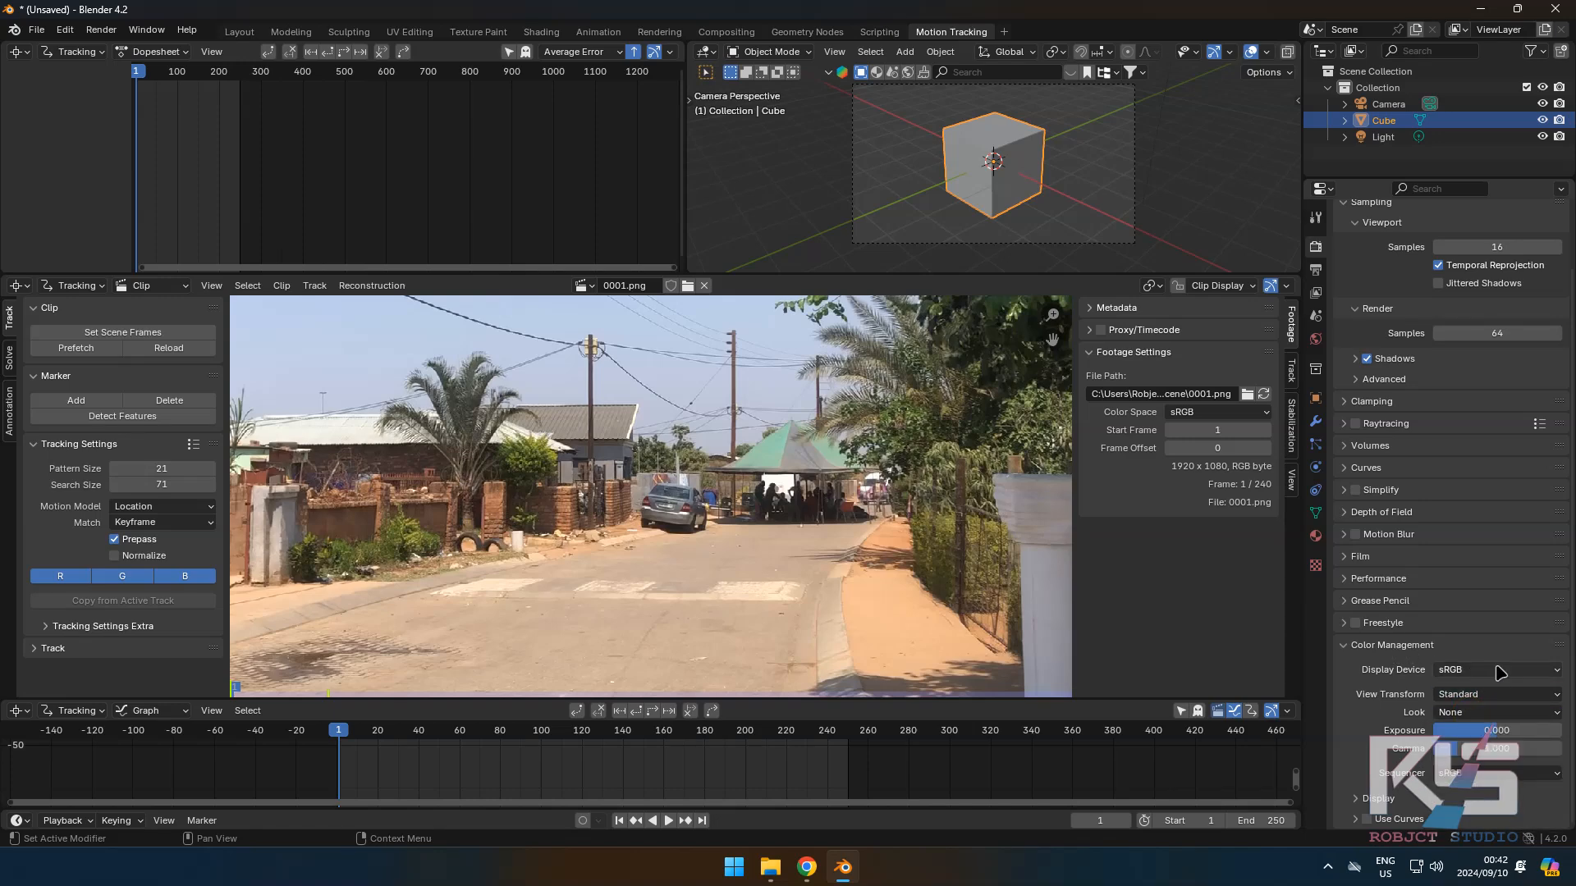
scroll(730, 514, down, 2)
middle_drag(730, 515, 803, 542)
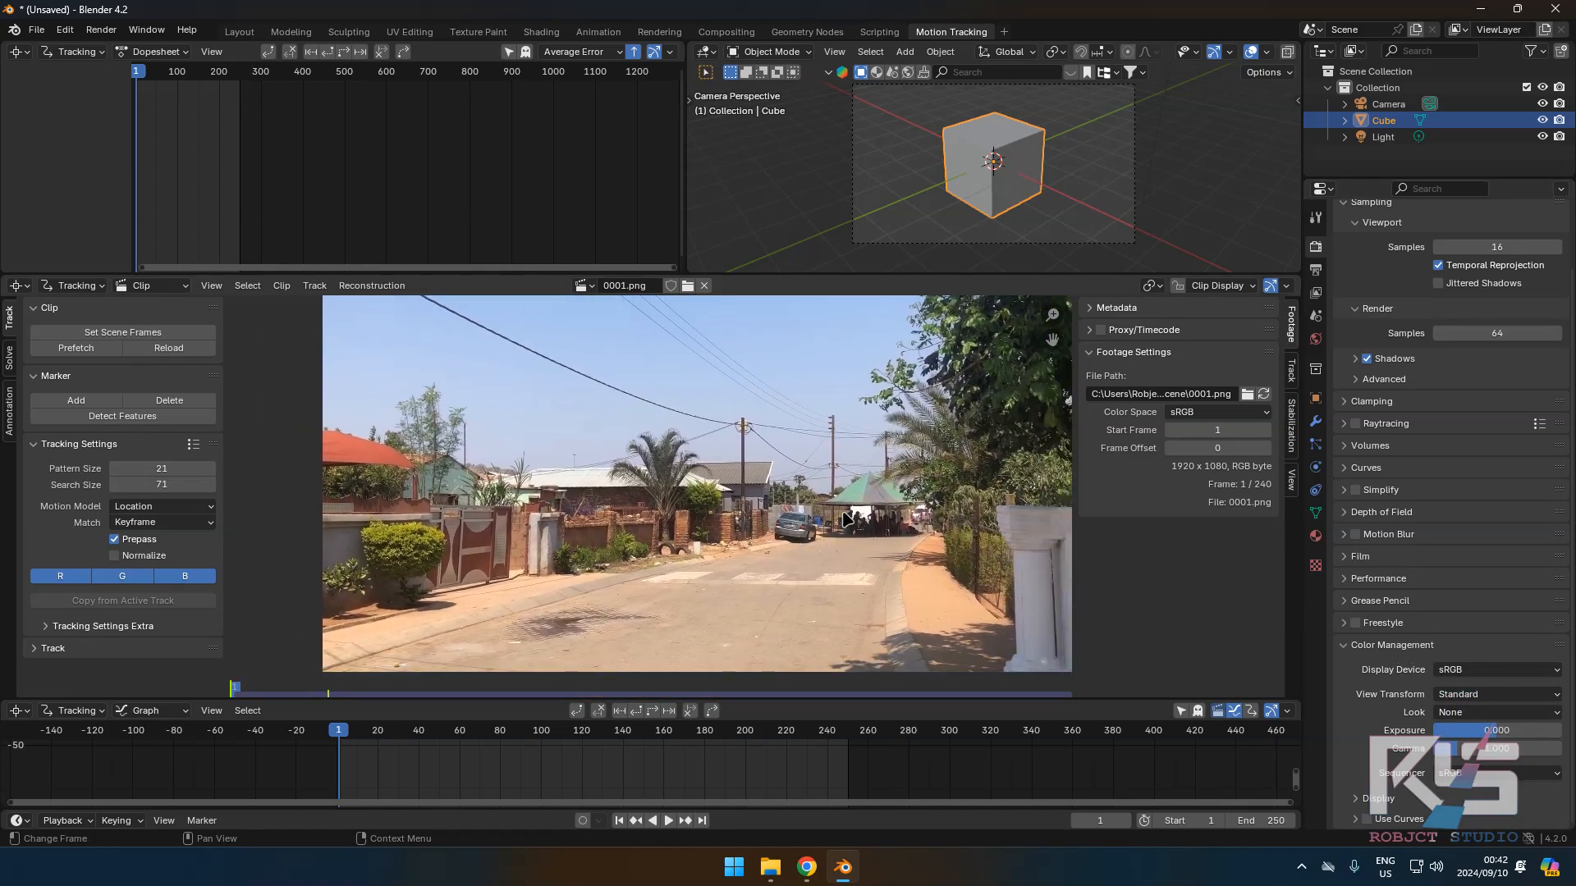
Match the scene frame range to the clip, prefetch its frames, and scrub the footage to frame 32.
click(113, 340)
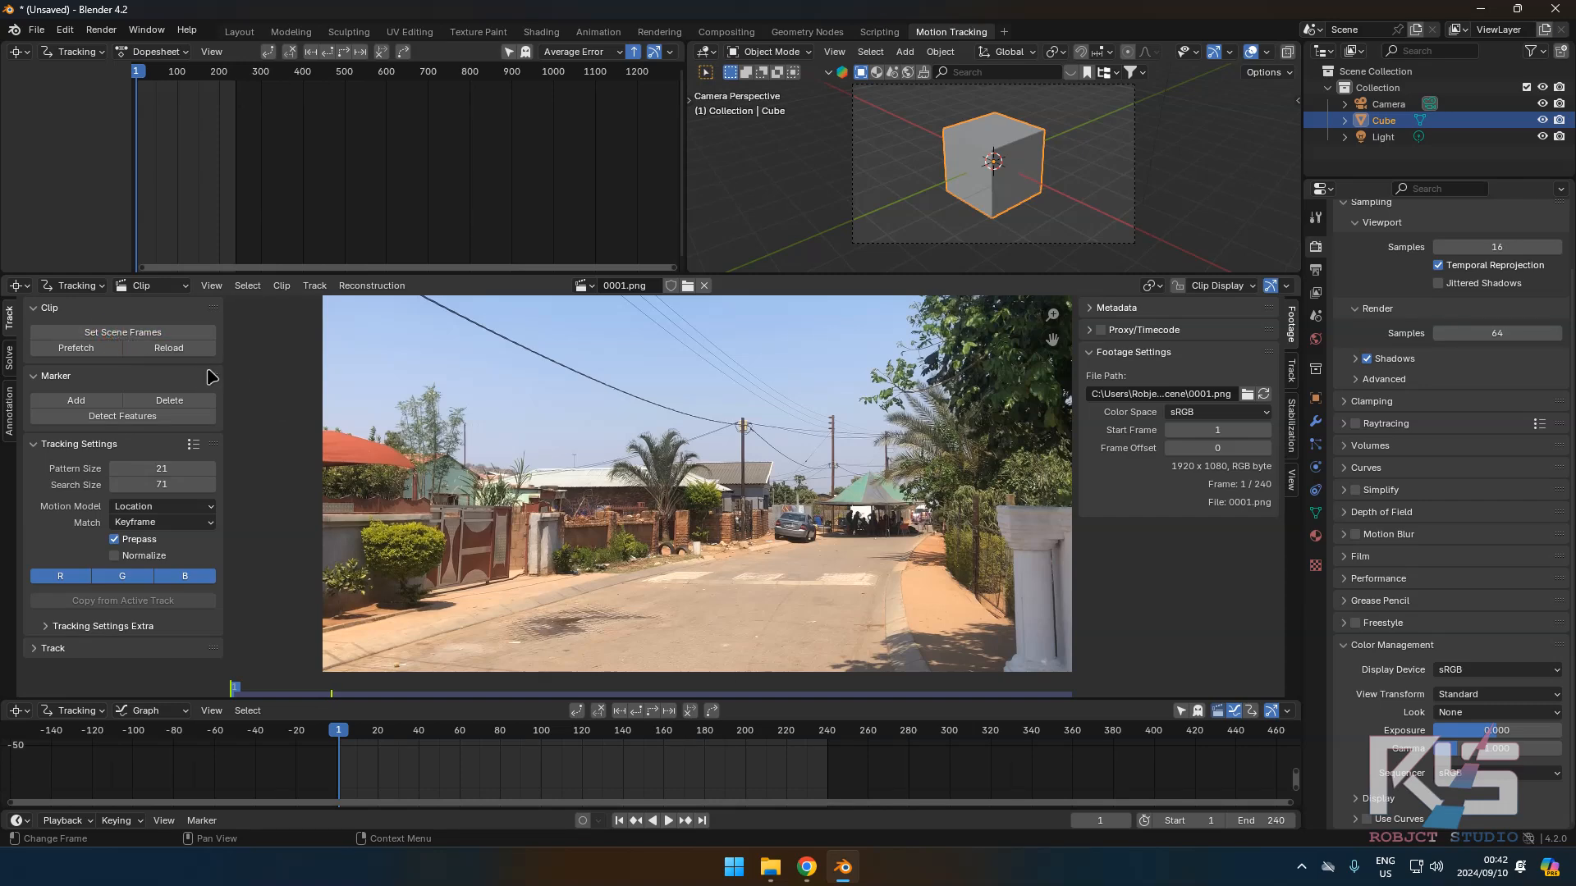
key(p)
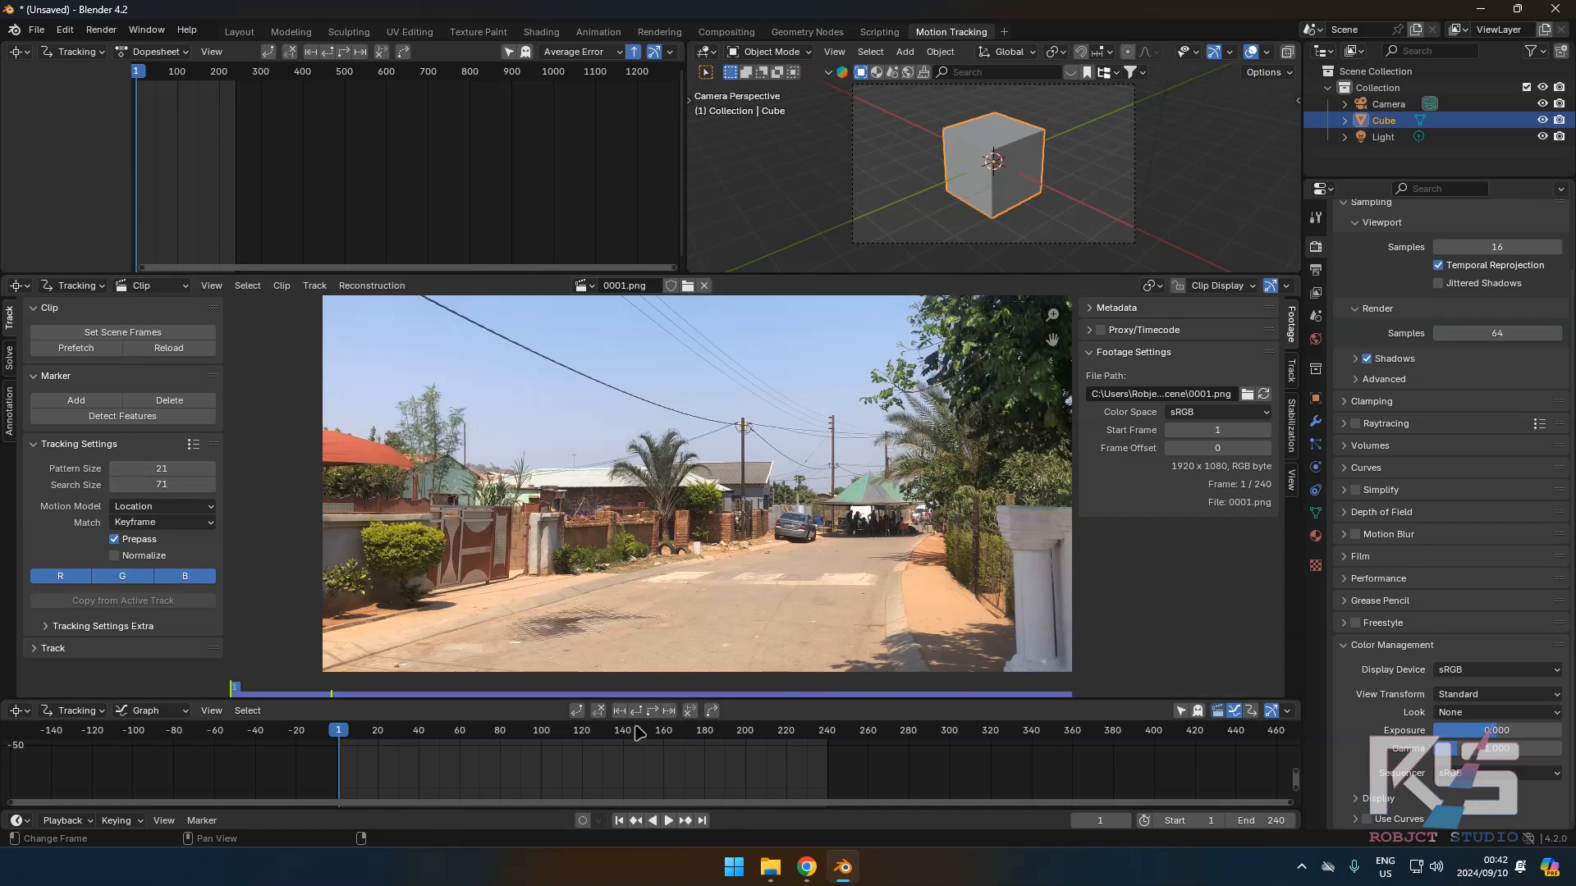
drag(640, 734, 402, 755)
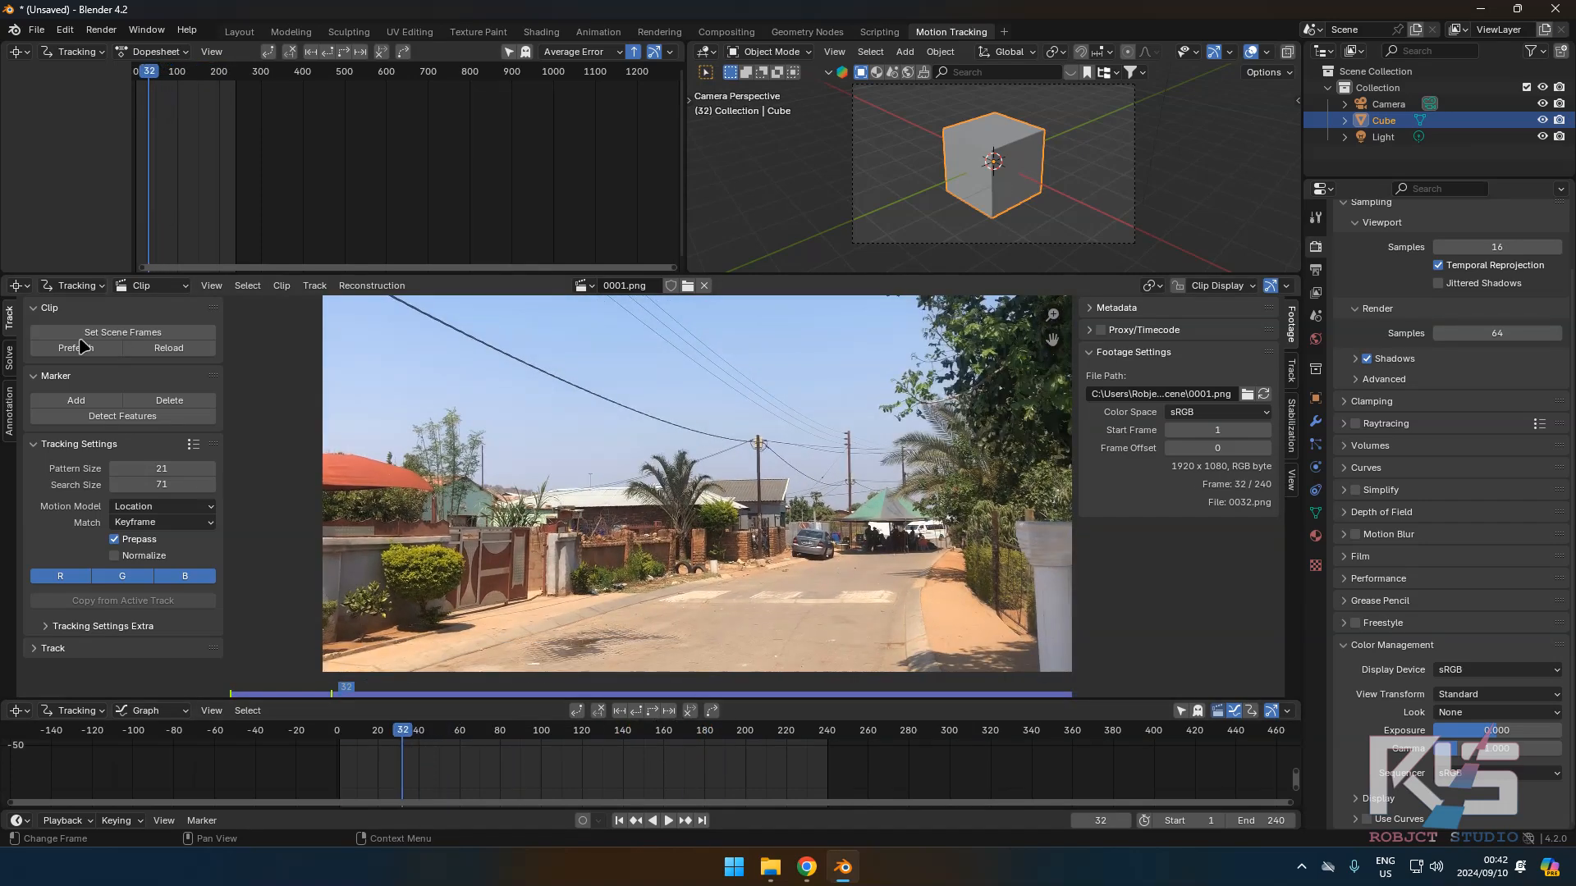
Detect features on frame 1 and track them forward, then detect features on frame 240 and track them backward.
click(131, 416)
drag(394, 733, 342, 730)
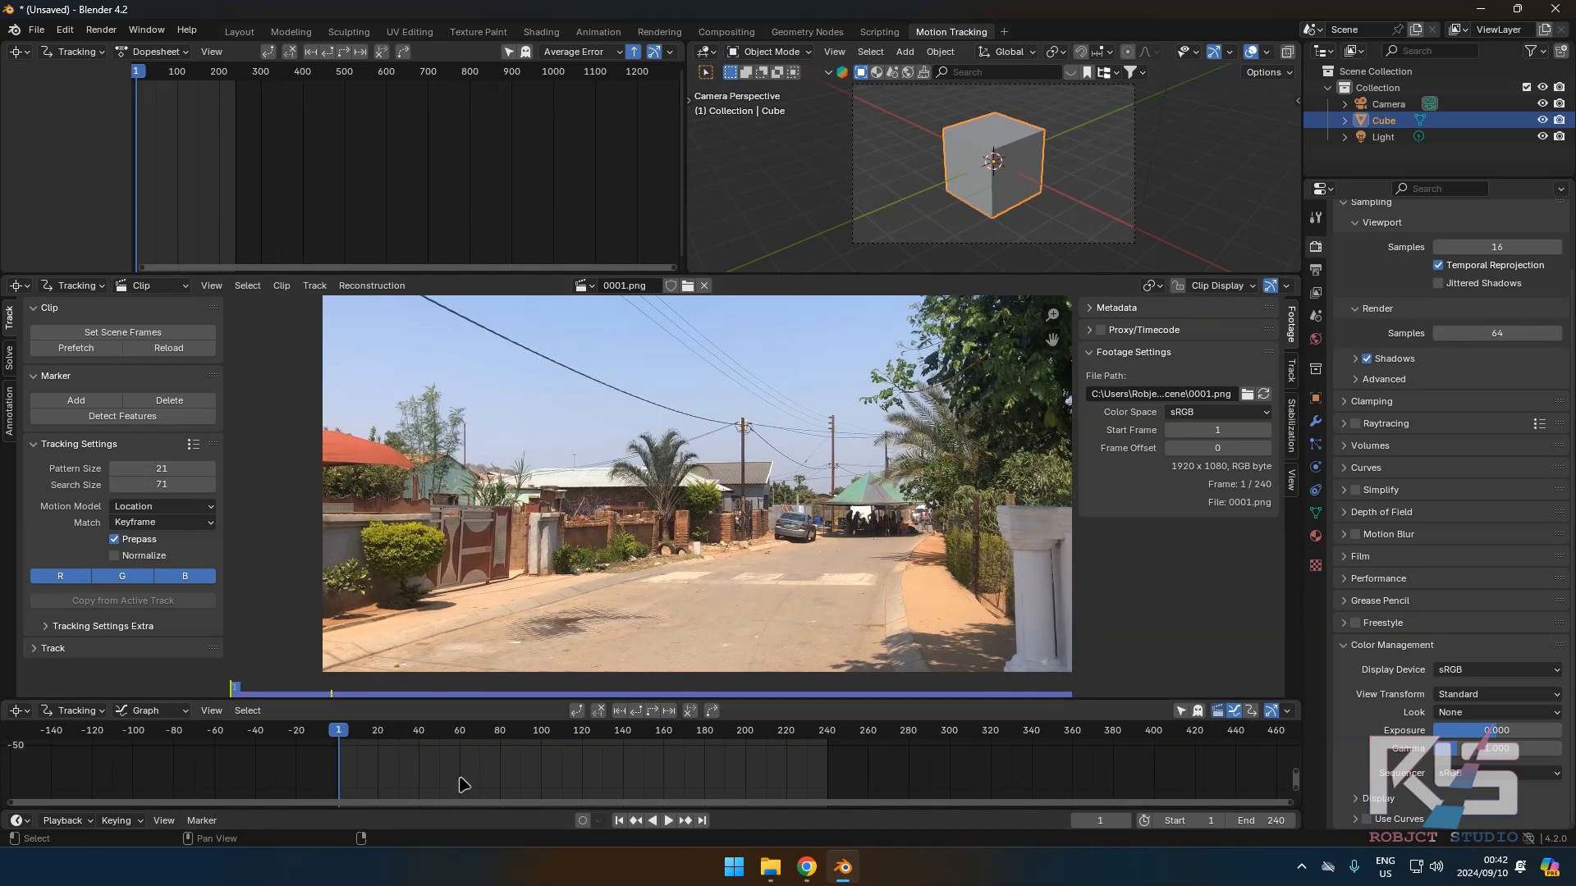
click(123, 416)
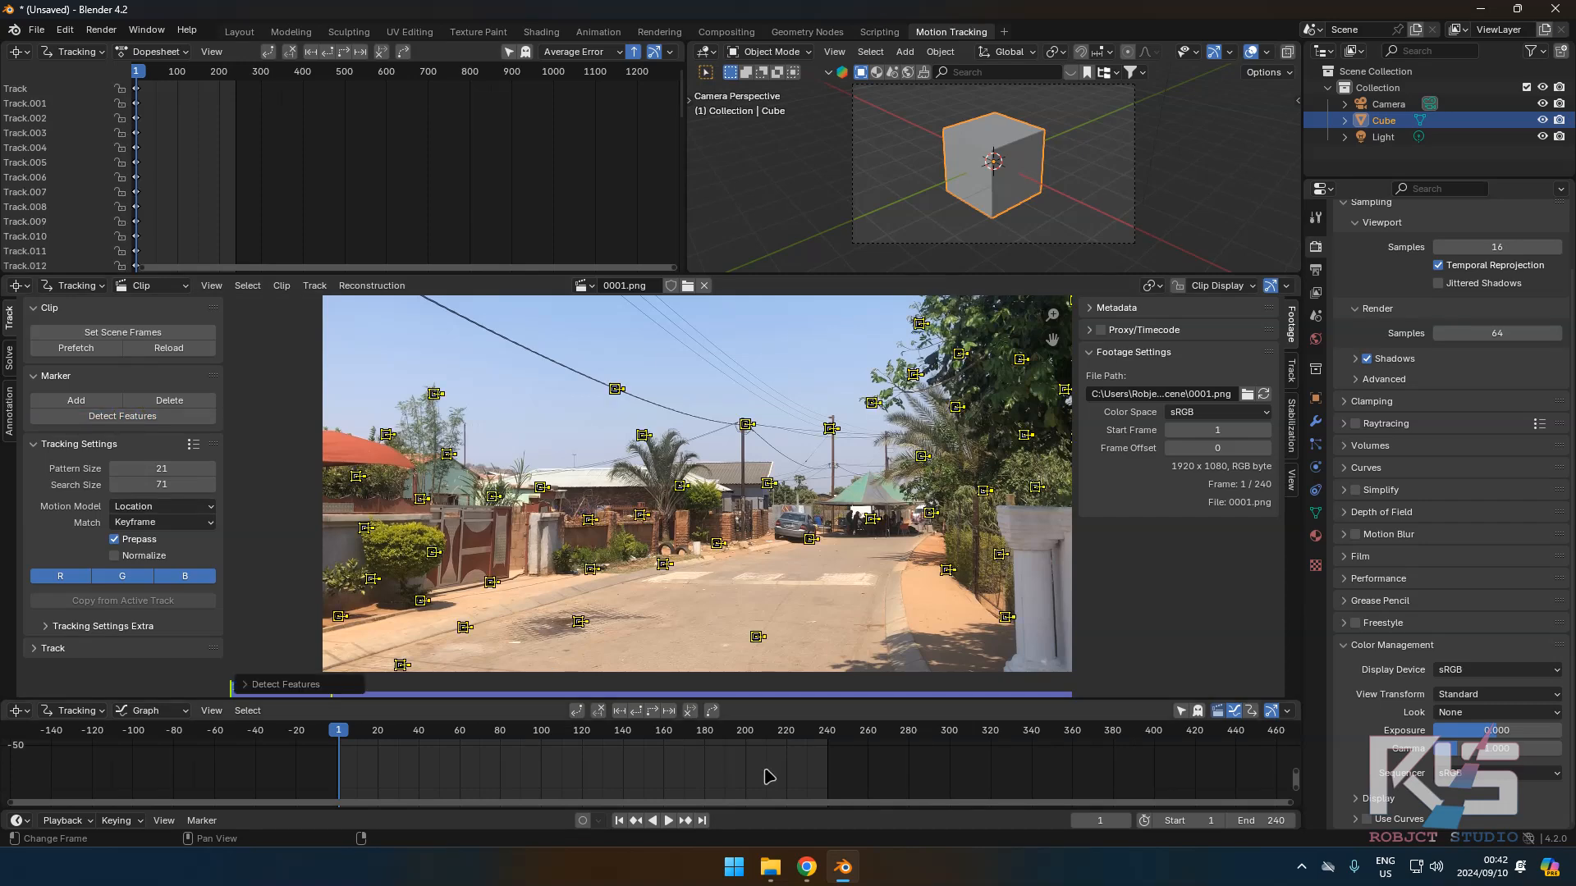
click(654, 713)
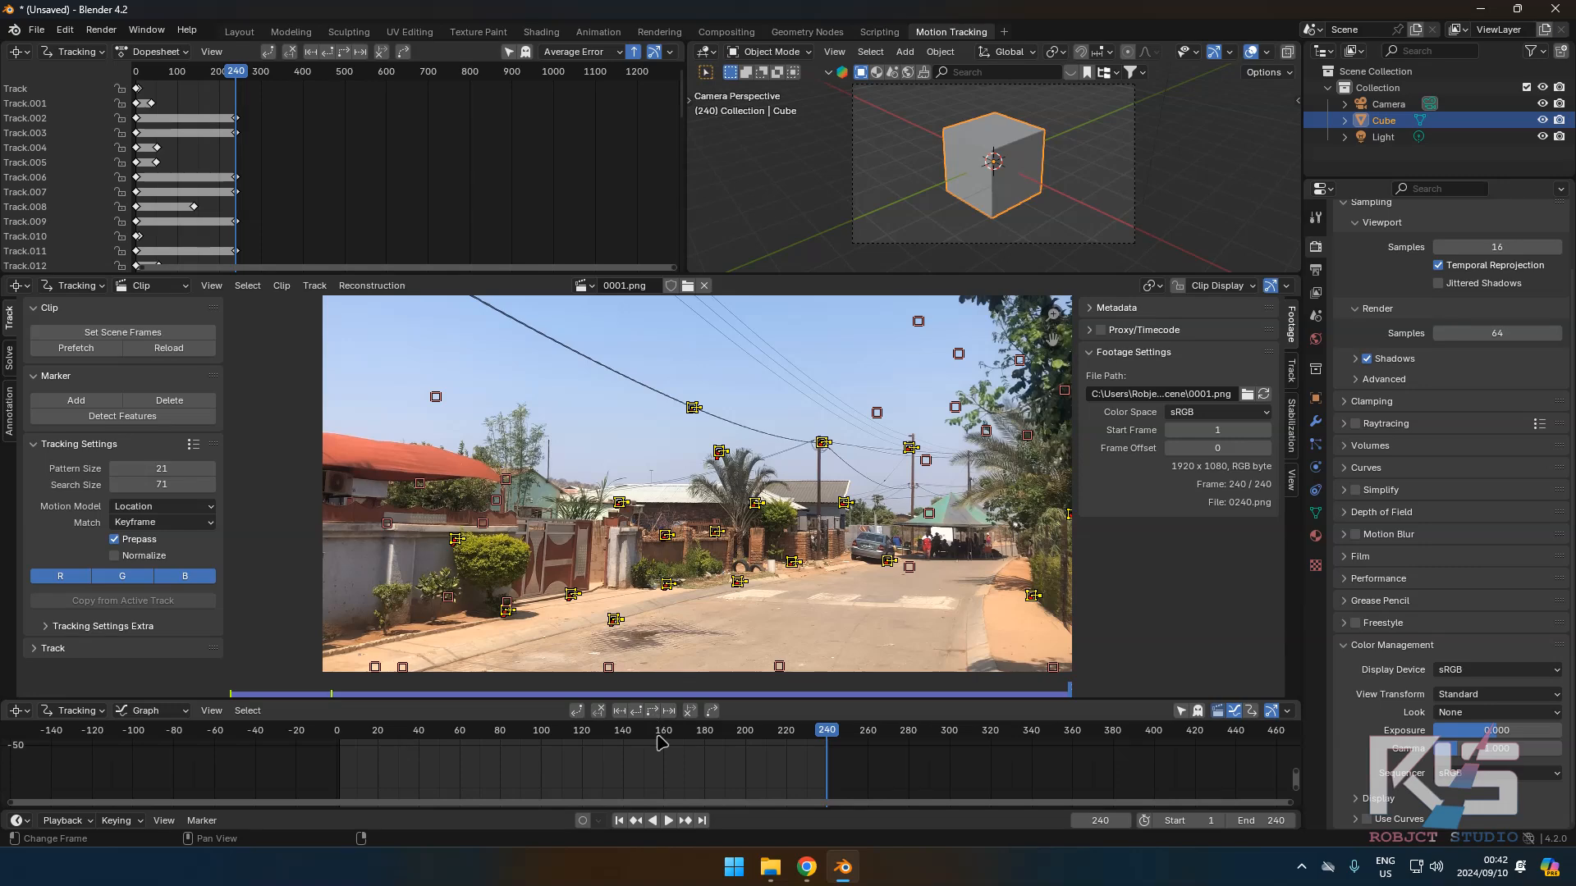
click(124, 423)
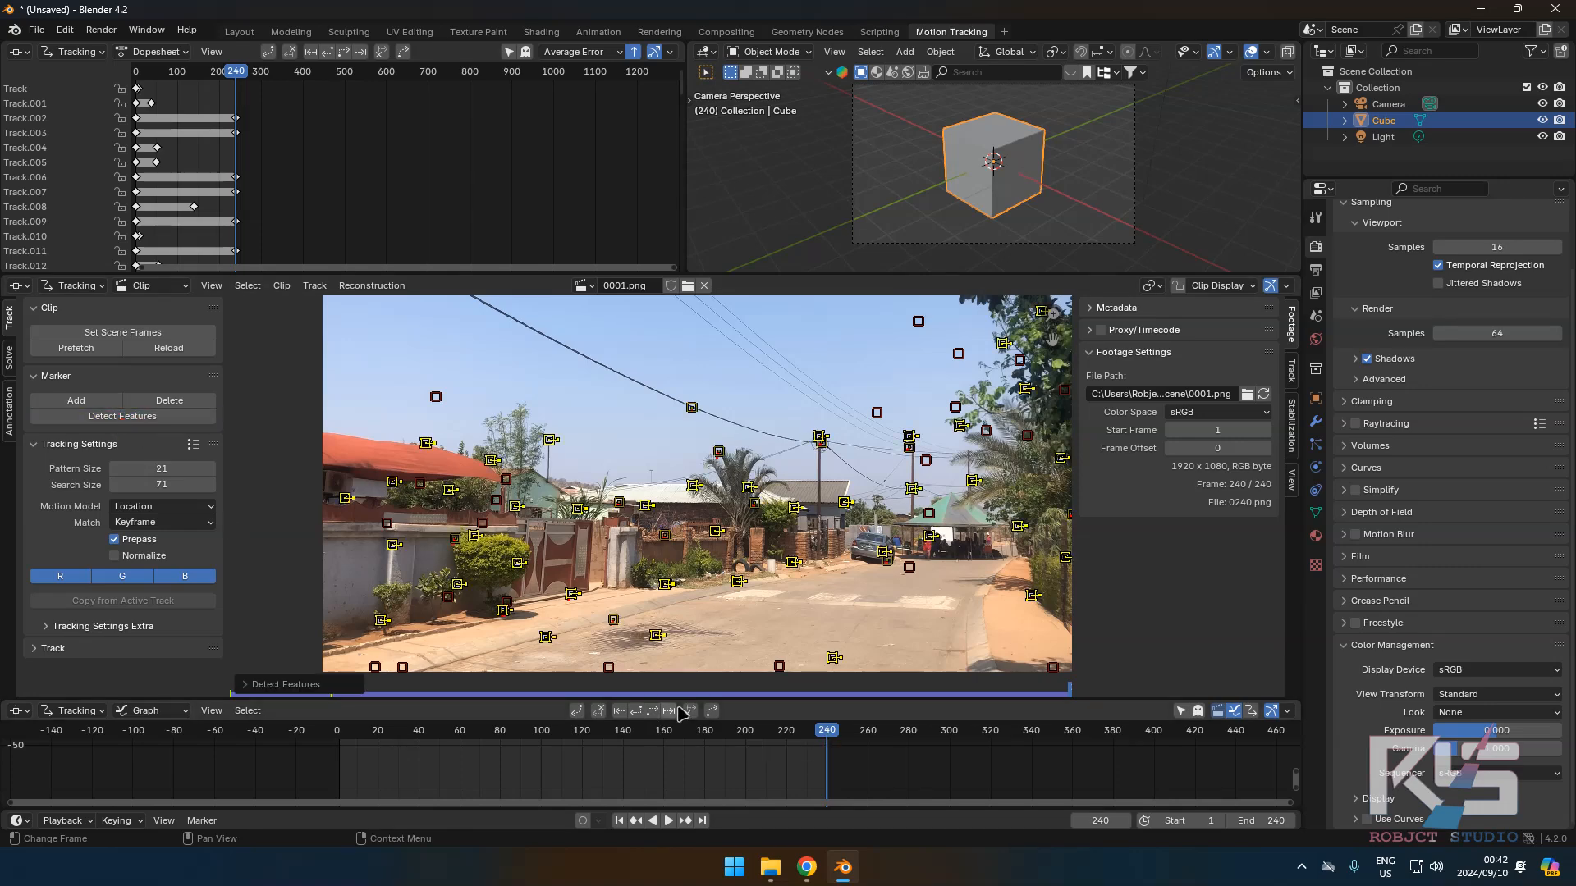
click(636, 712)
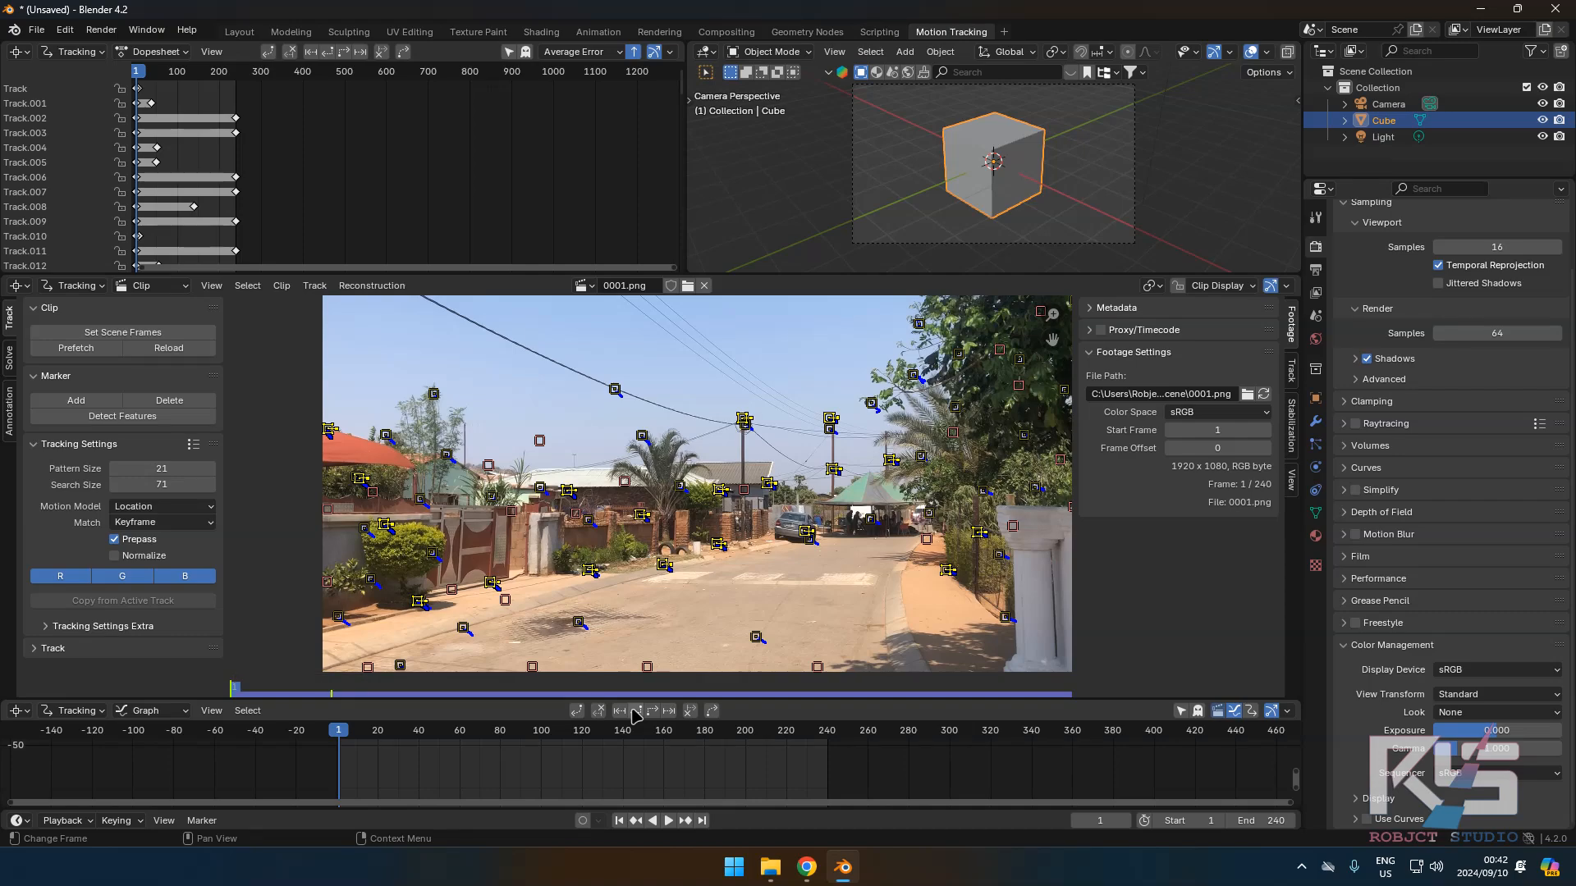
Detect features on frame 127 and track them forward to the clip's end, then repeat the detection there and track backward to frame 1.
click(828, 736)
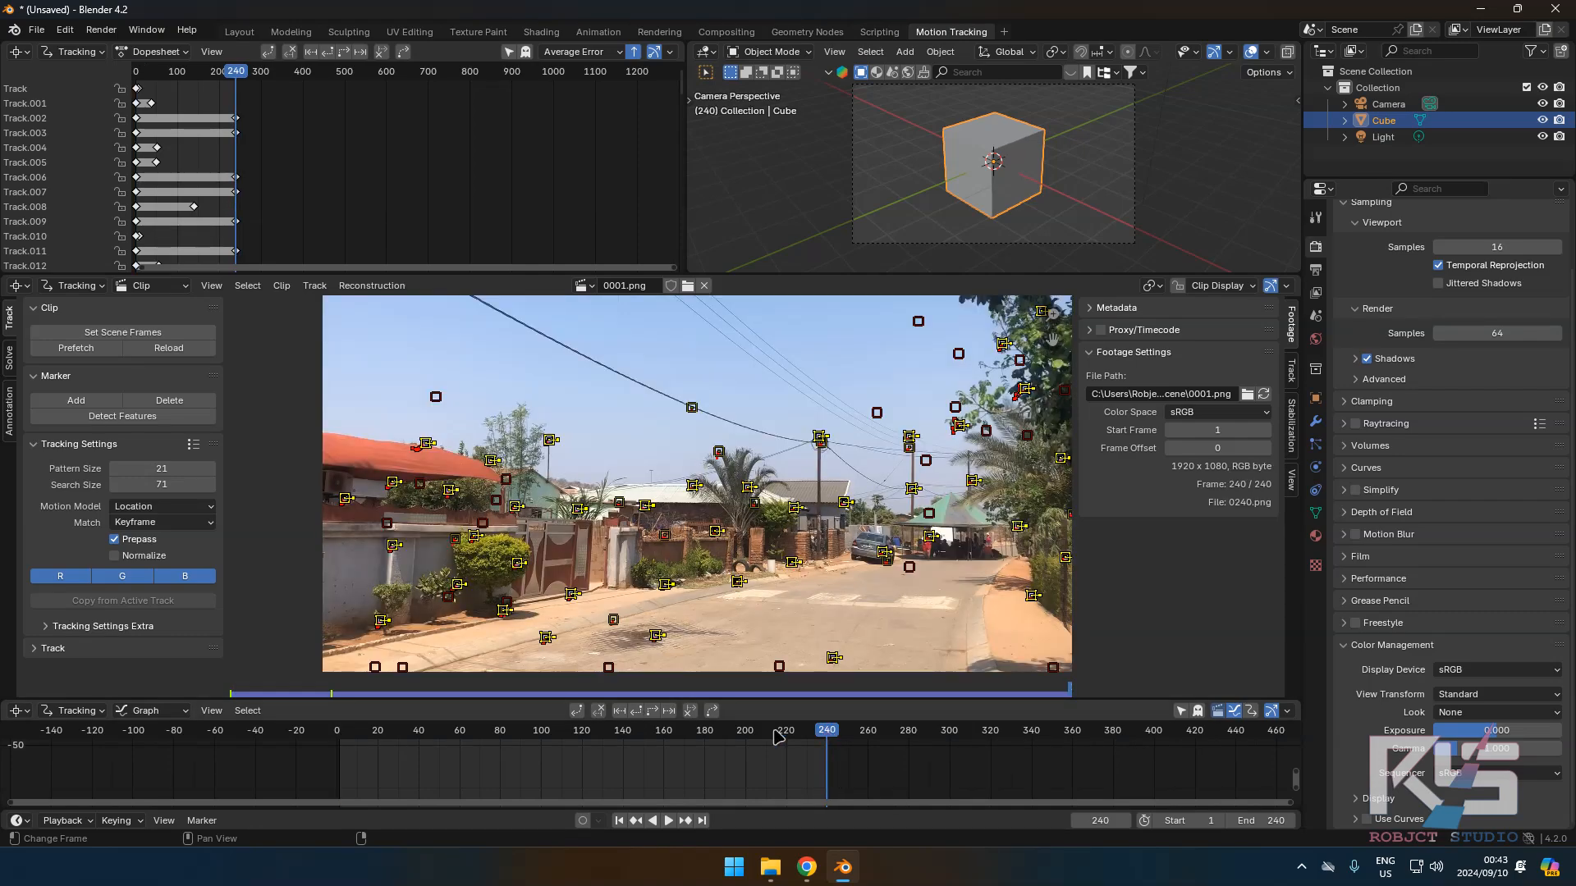
drag(778, 736, 599, 735)
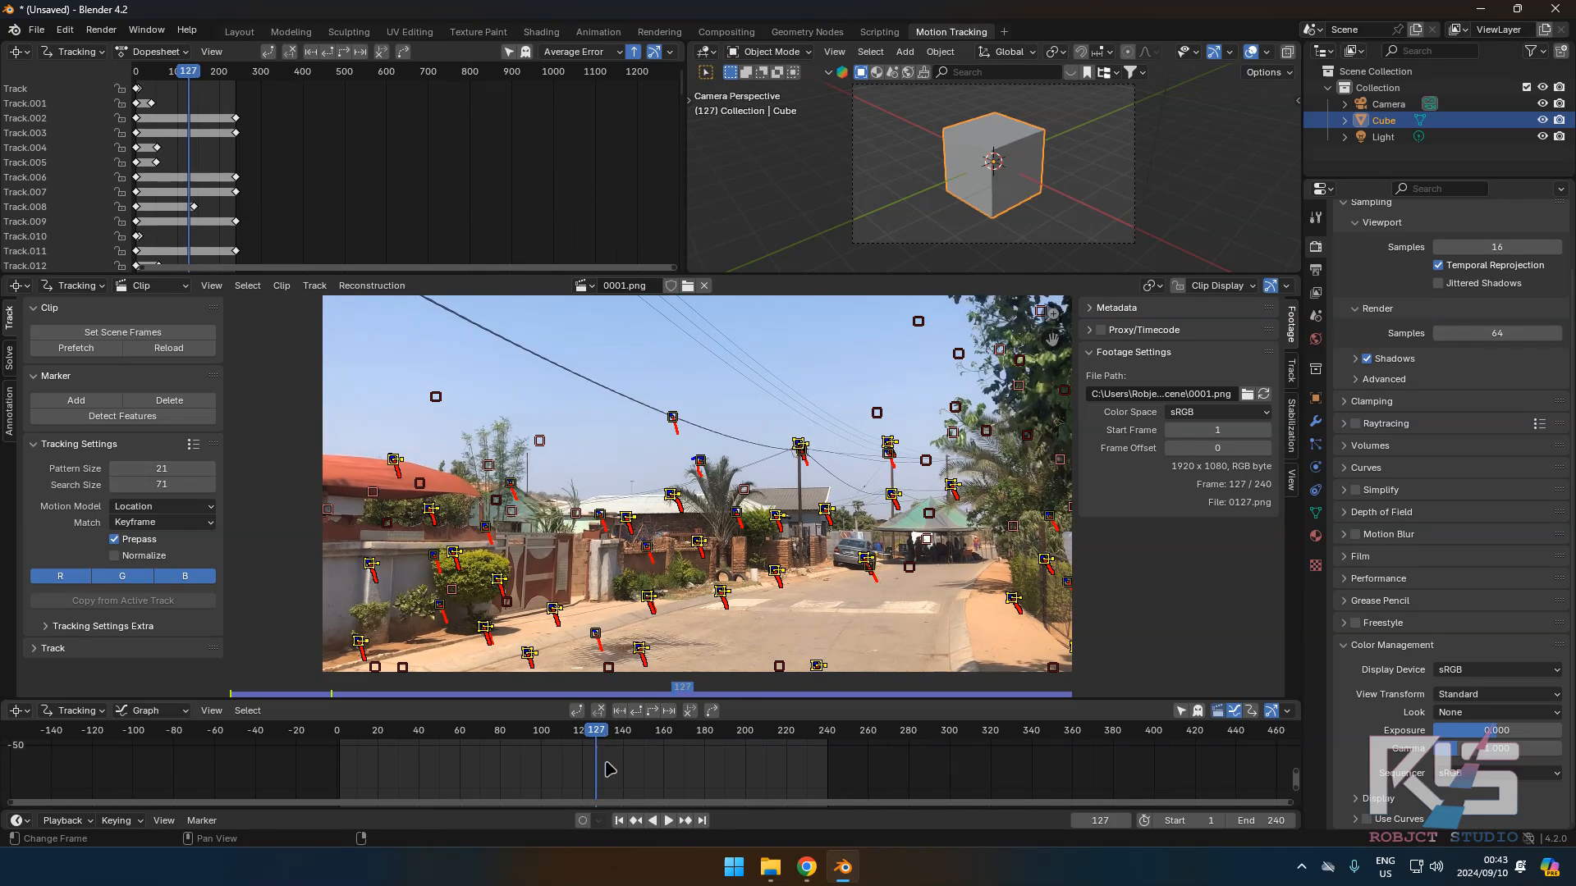
click(117, 420)
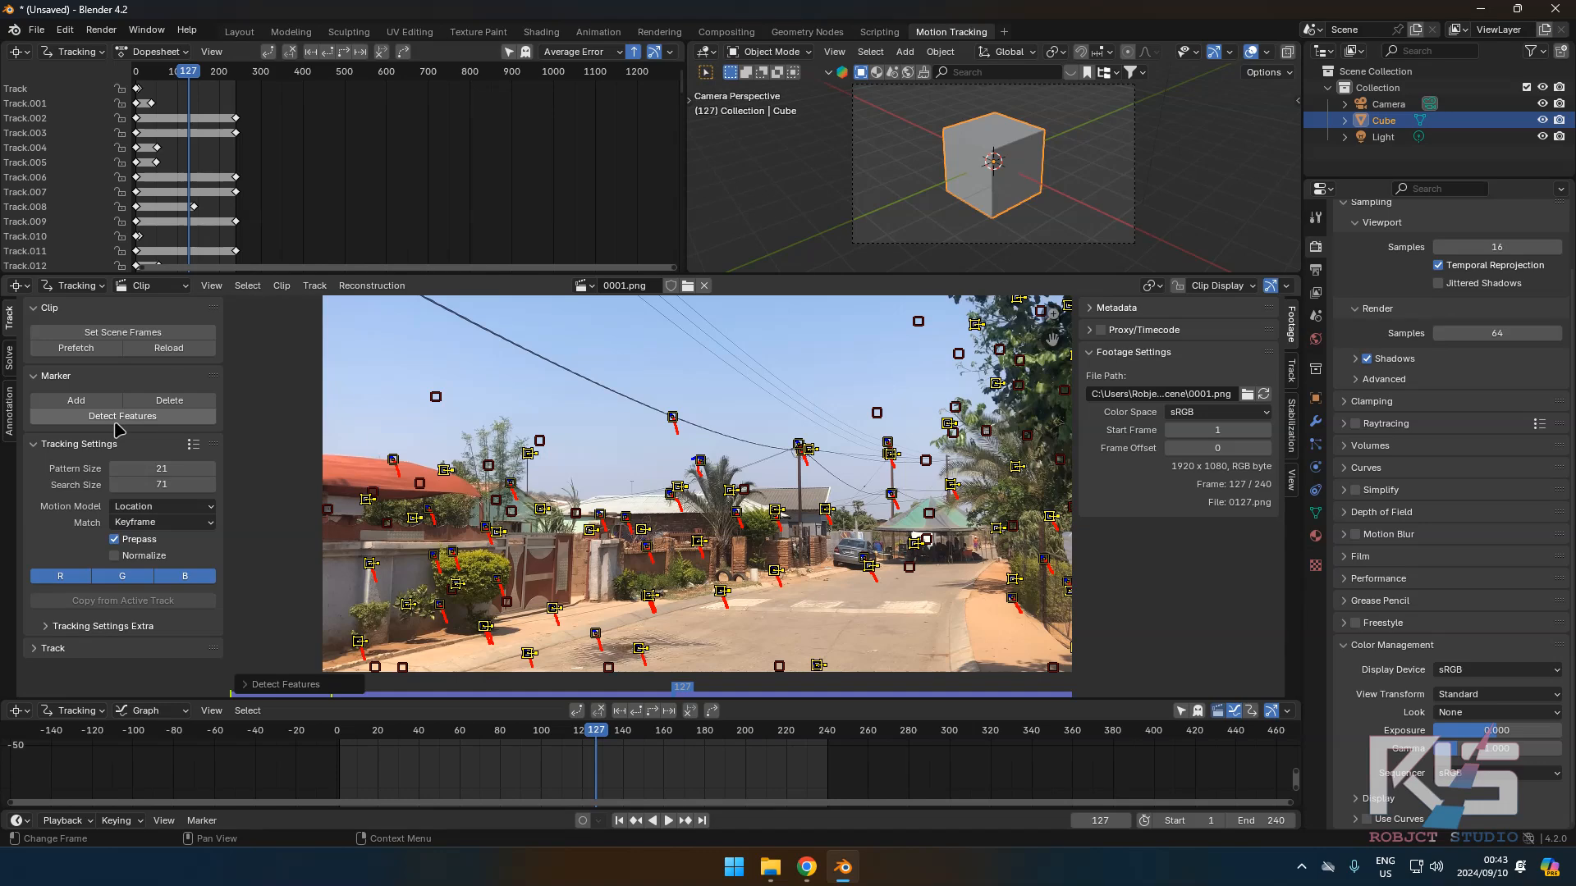
click(651, 710)
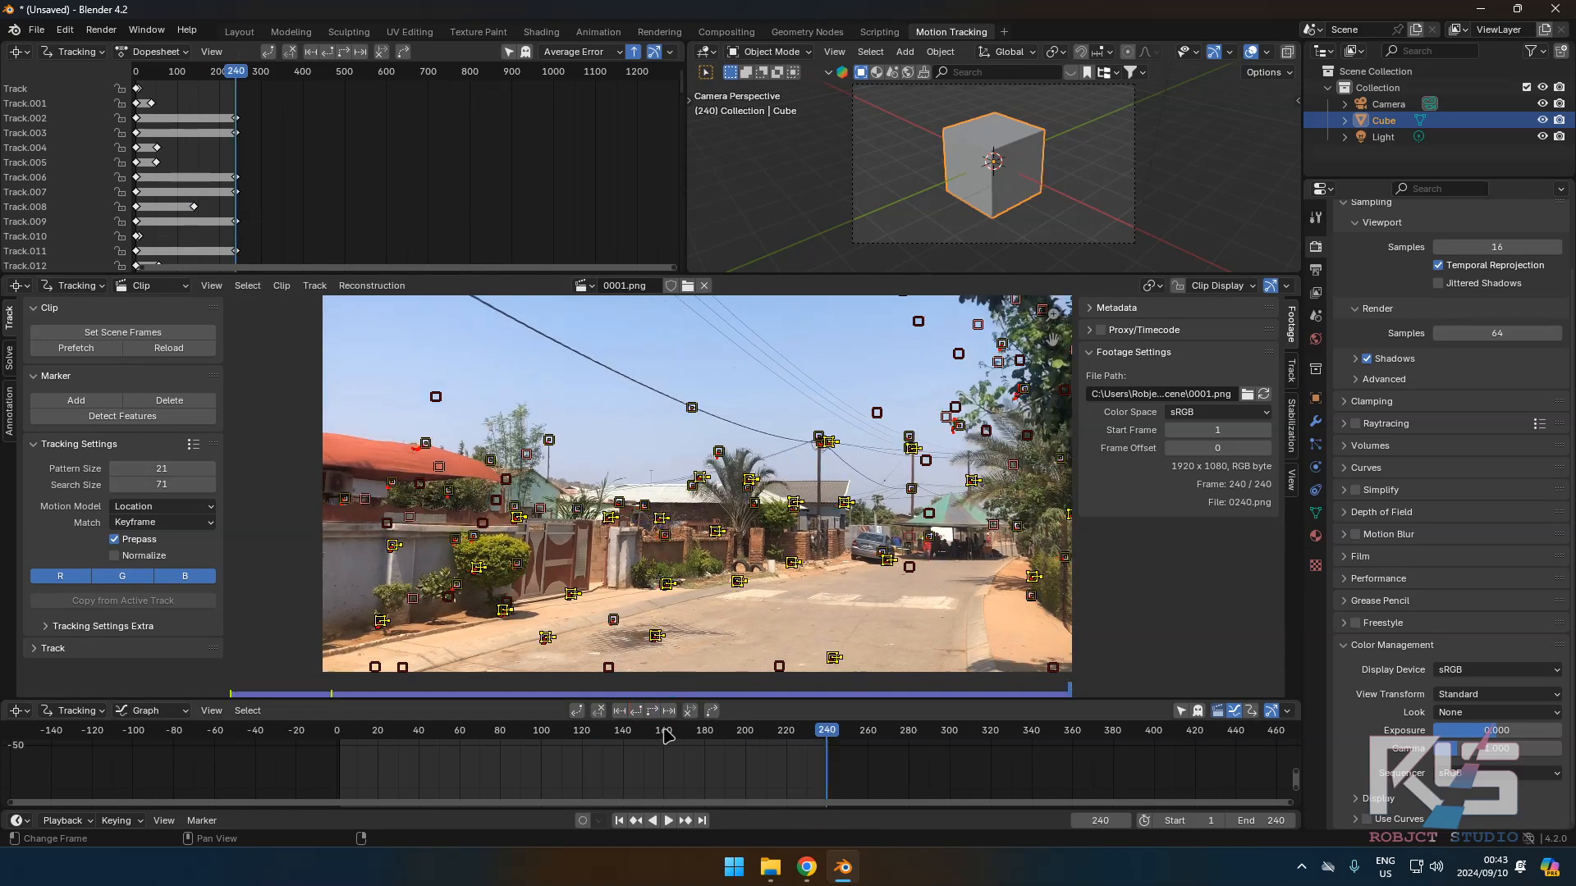
click(598, 732)
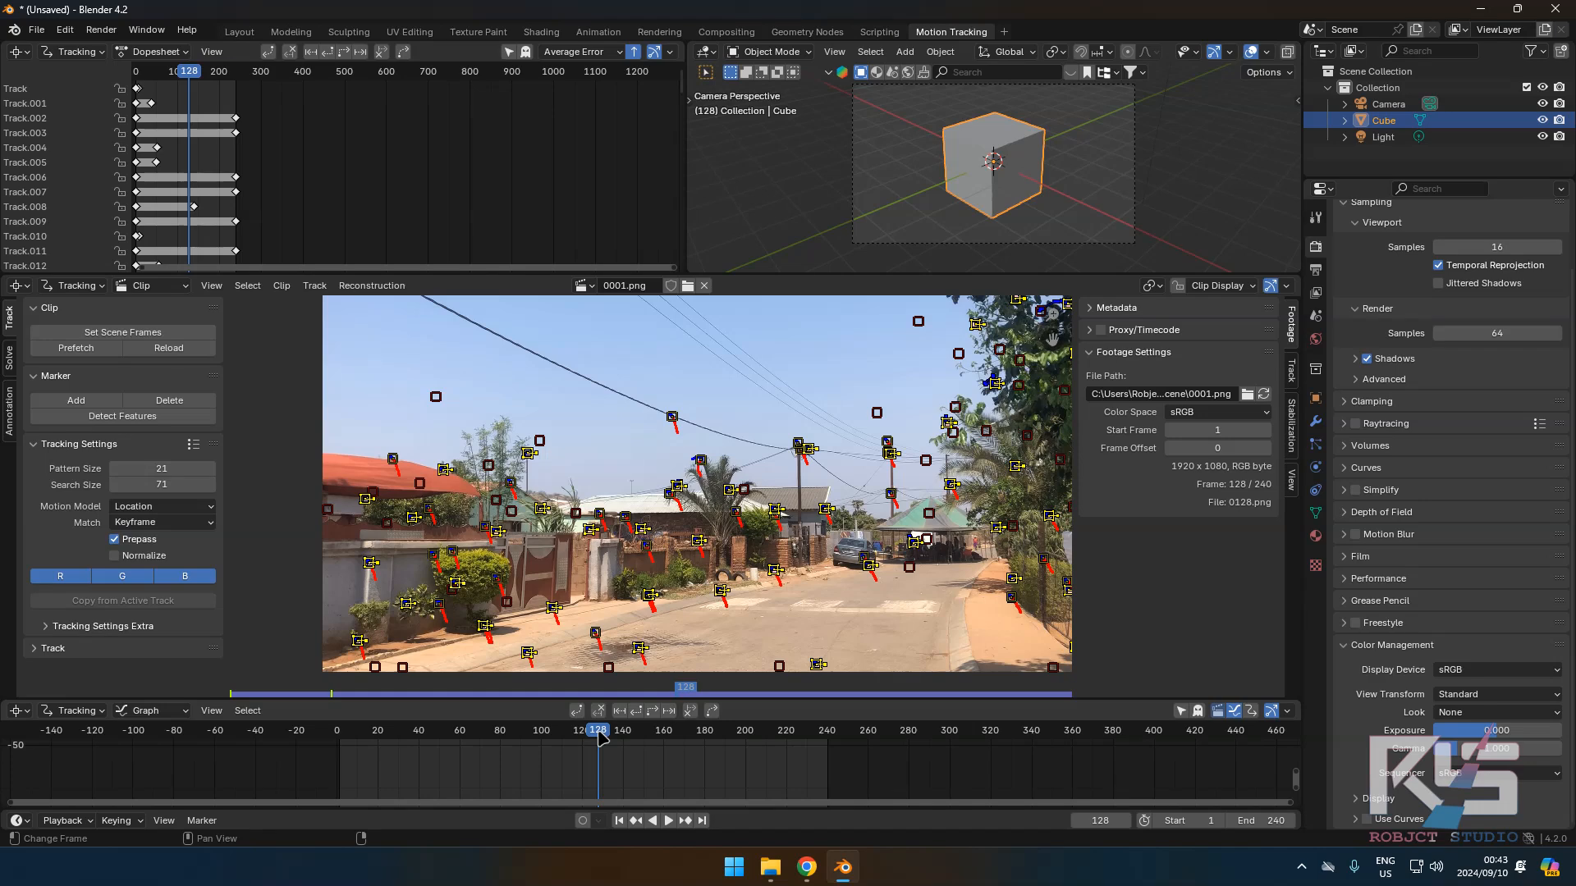
drag(599, 731, 597, 732)
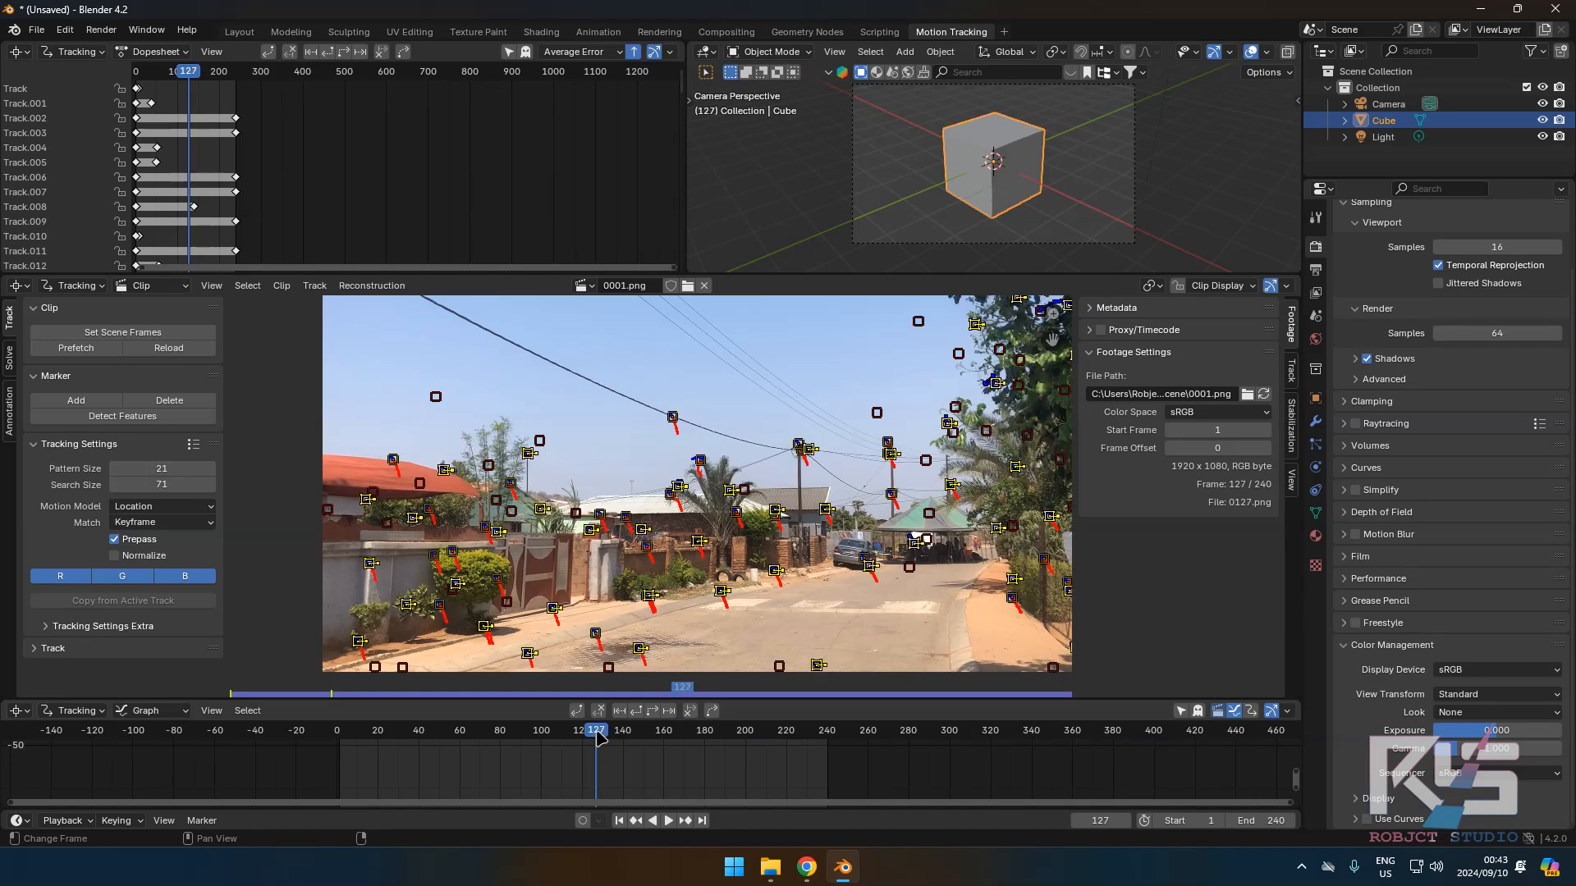
click(122, 416)
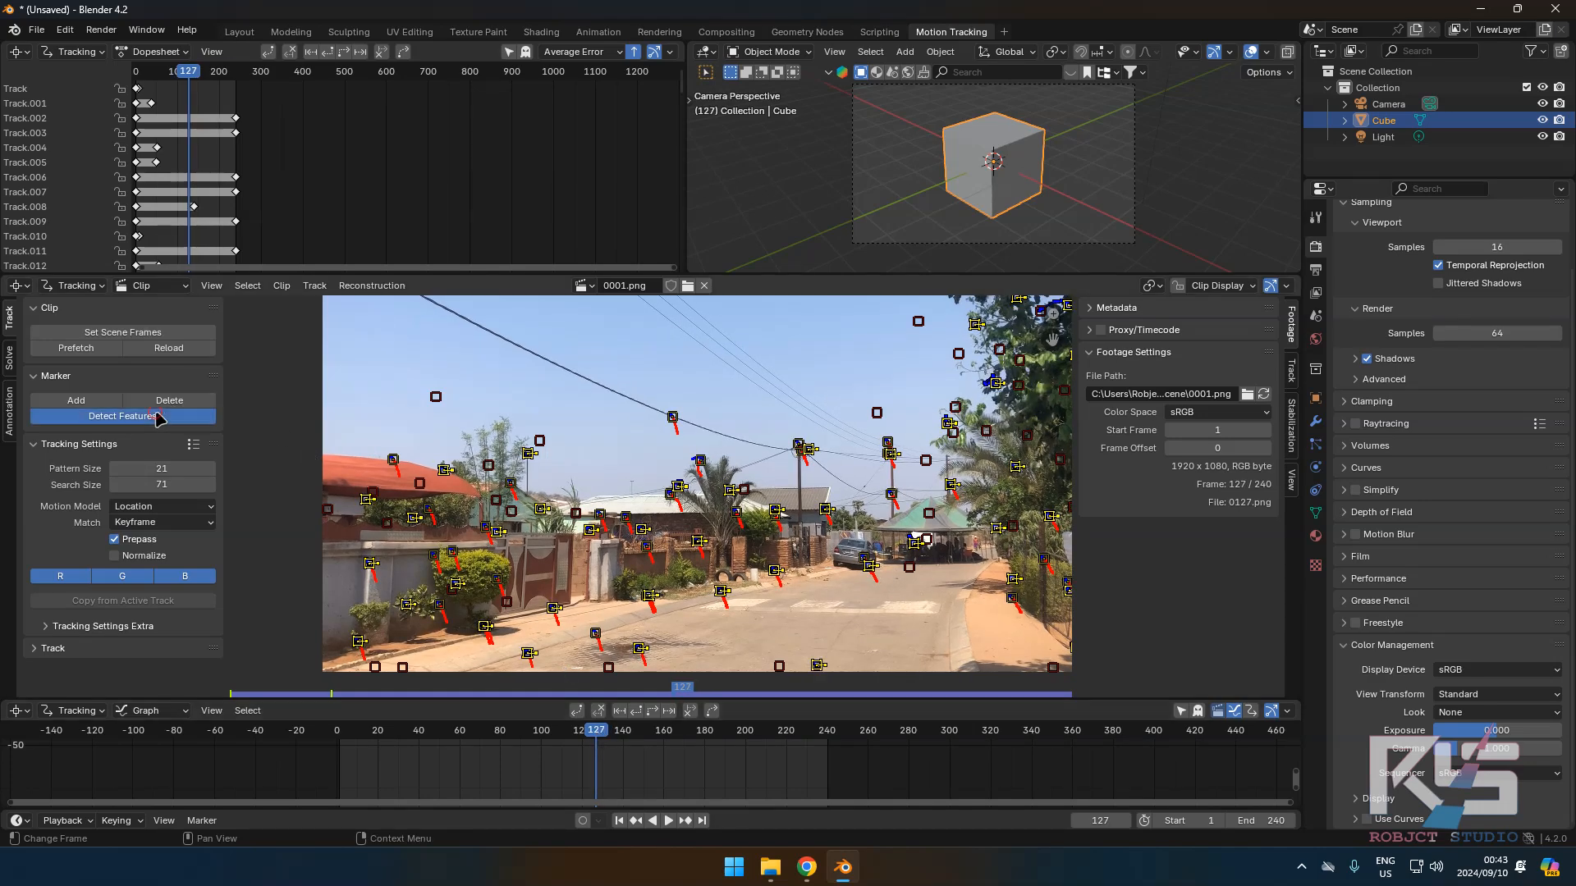
click(637, 713)
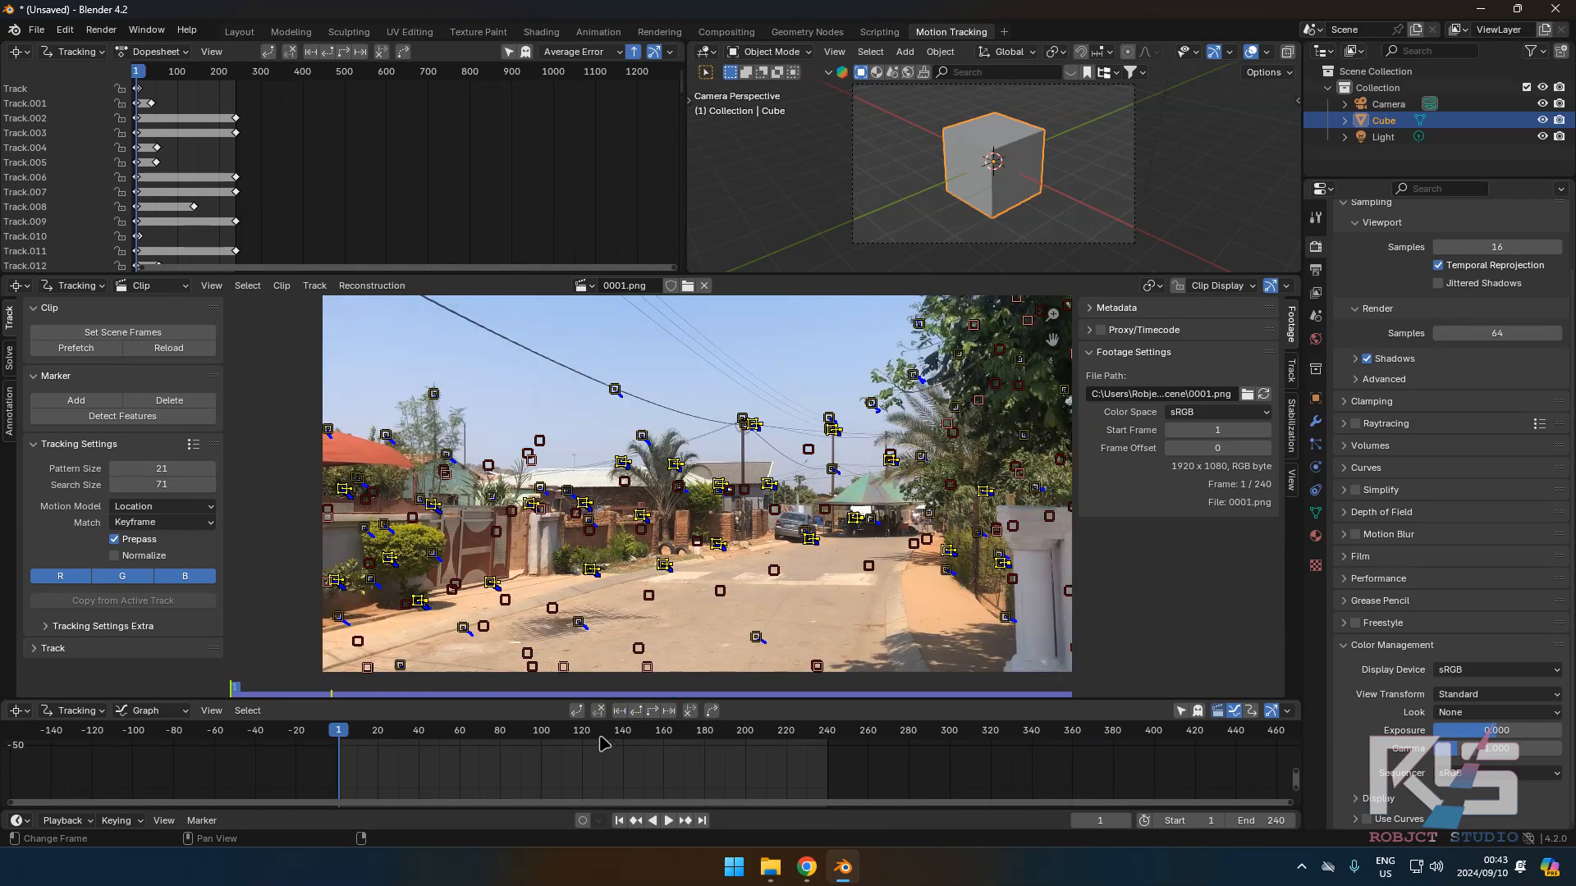
Detect features again on frame 1 and track the markers forward to the end of the clip.
mouse_move(349, 739)
mouse_down()
mouse_move(781, 744)
mouse_move(344, 751)
mouse_up()
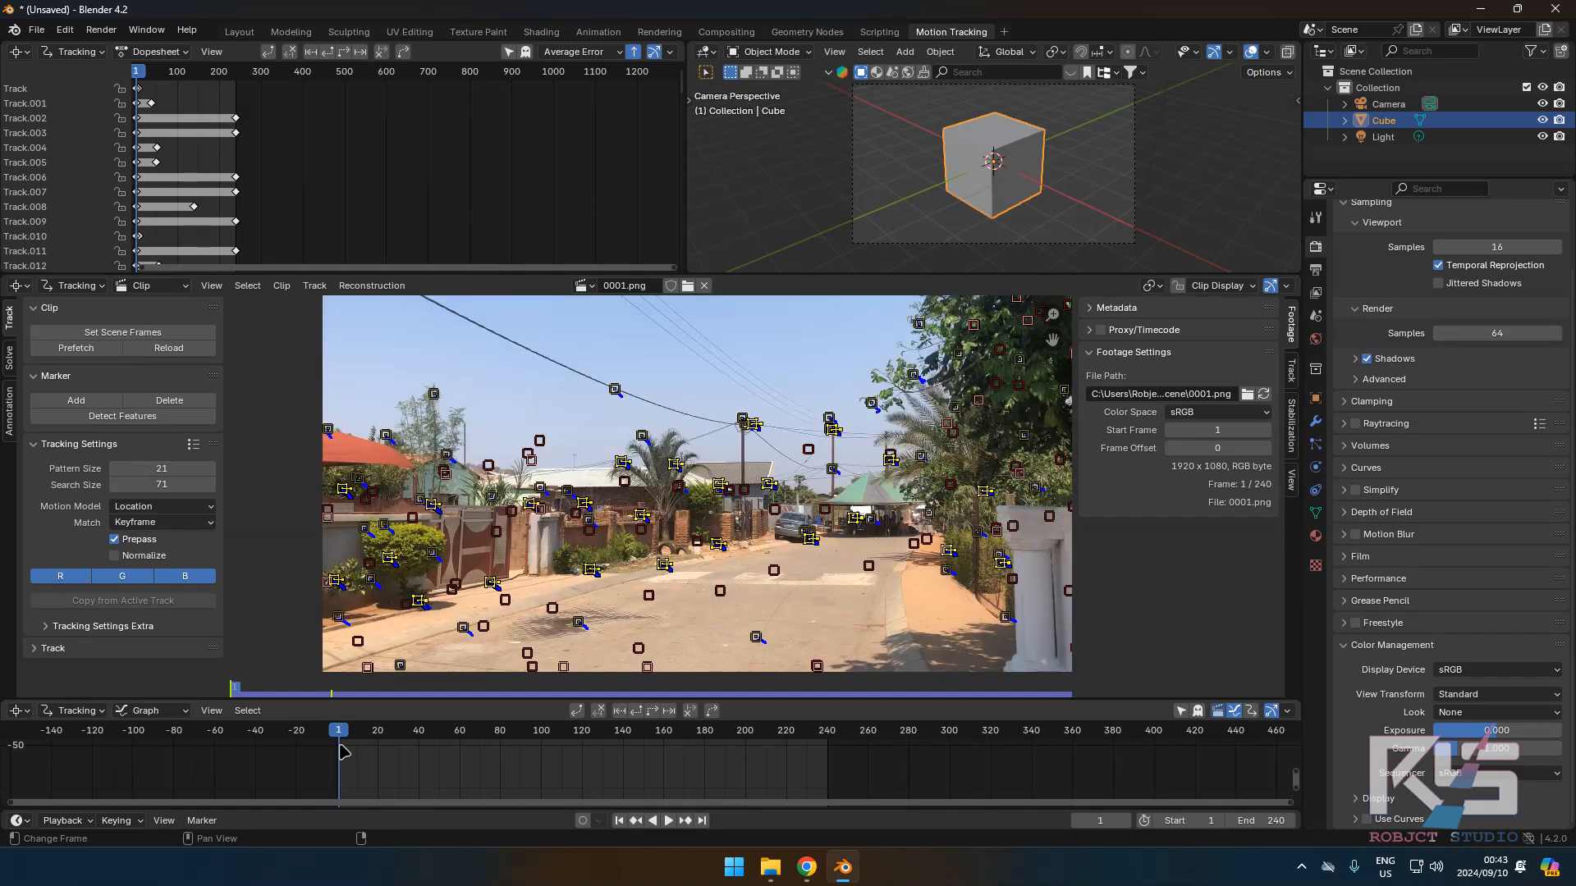
click(133, 417)
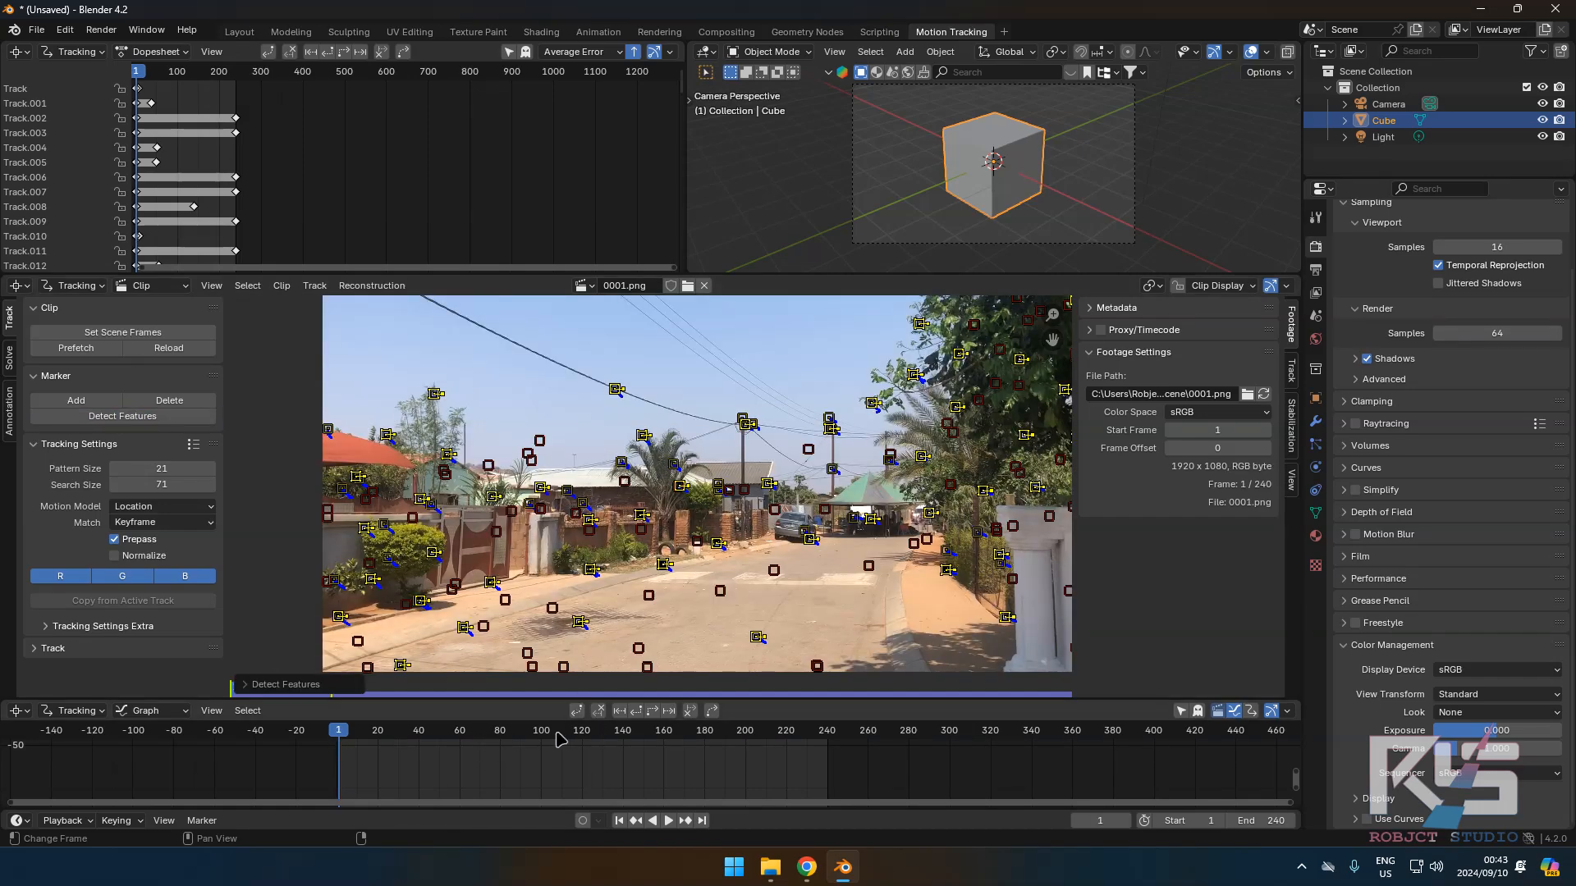
click(652, 711)
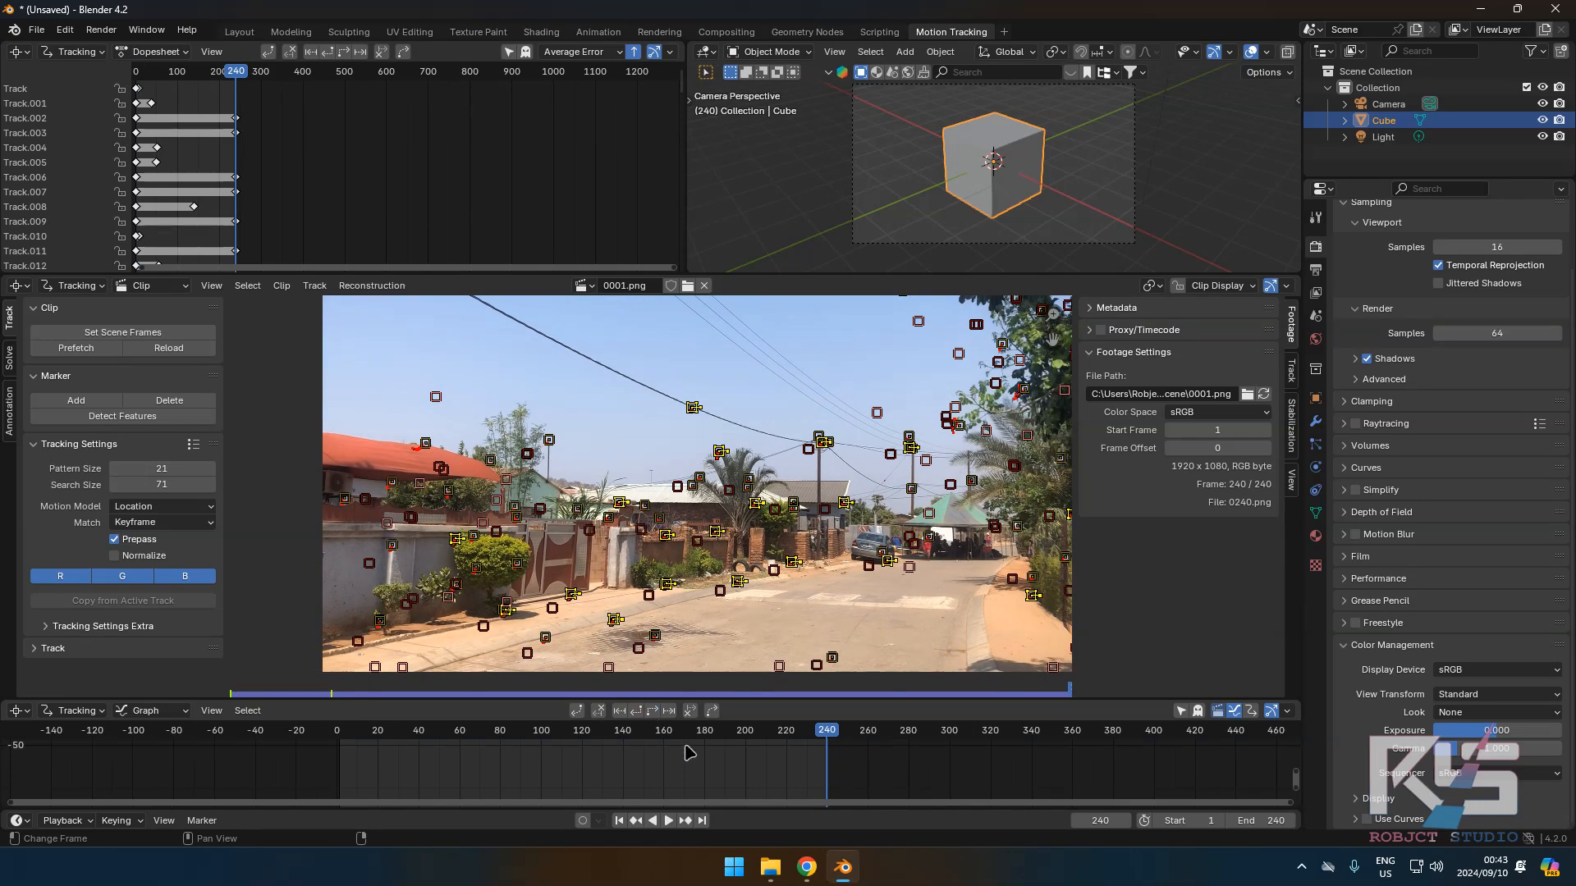
Detect features on frame 140 and track the markers forward to the end of the clip.
click(624, 730)
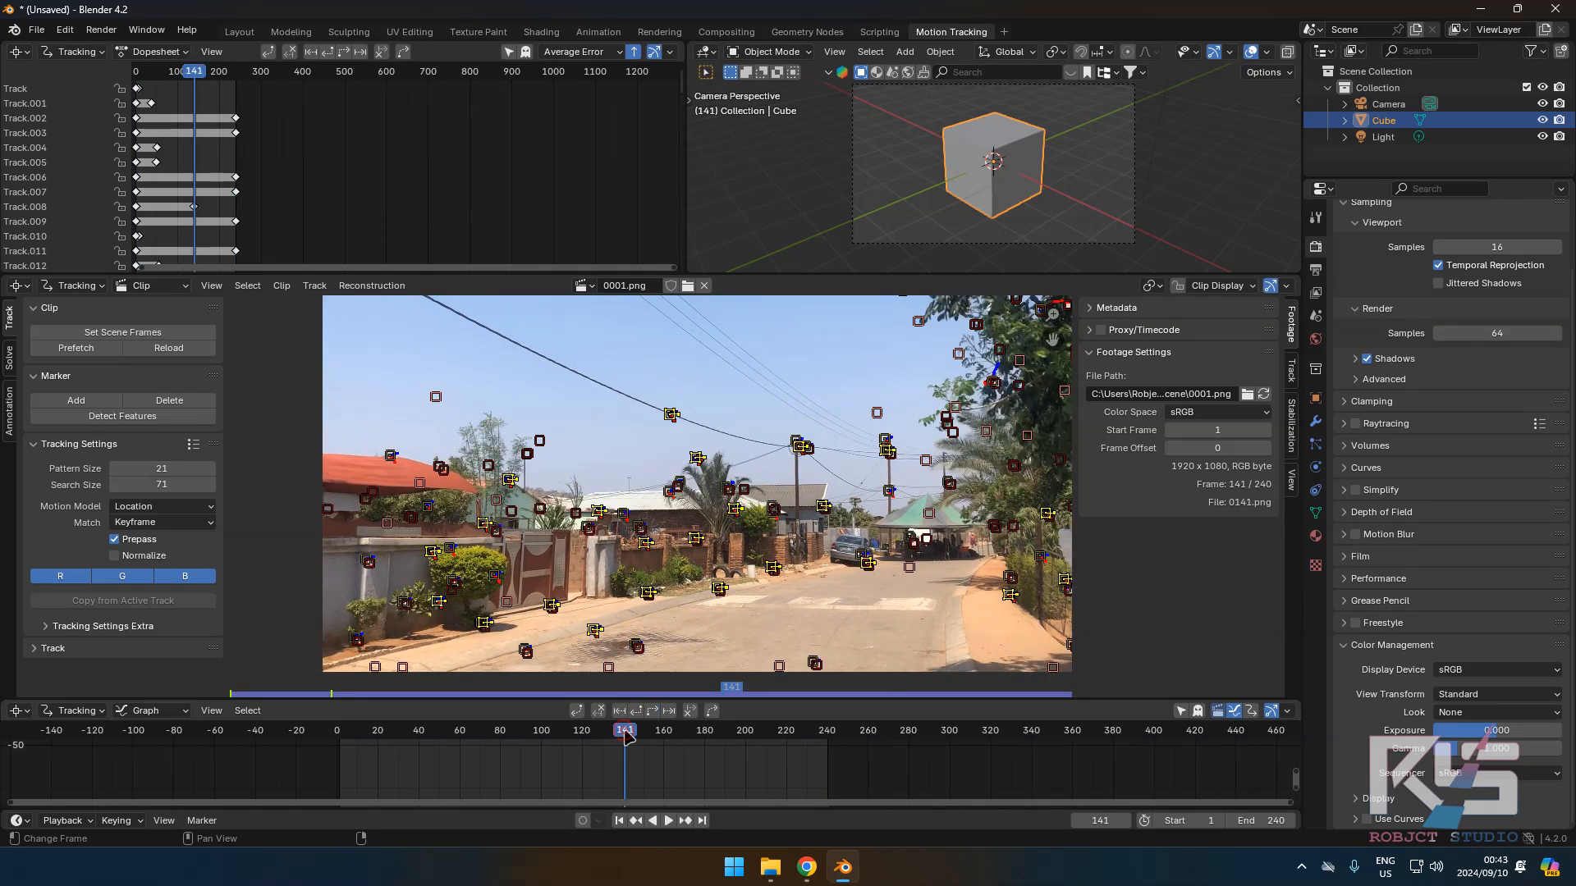
drag(625, 735, 623, 734)
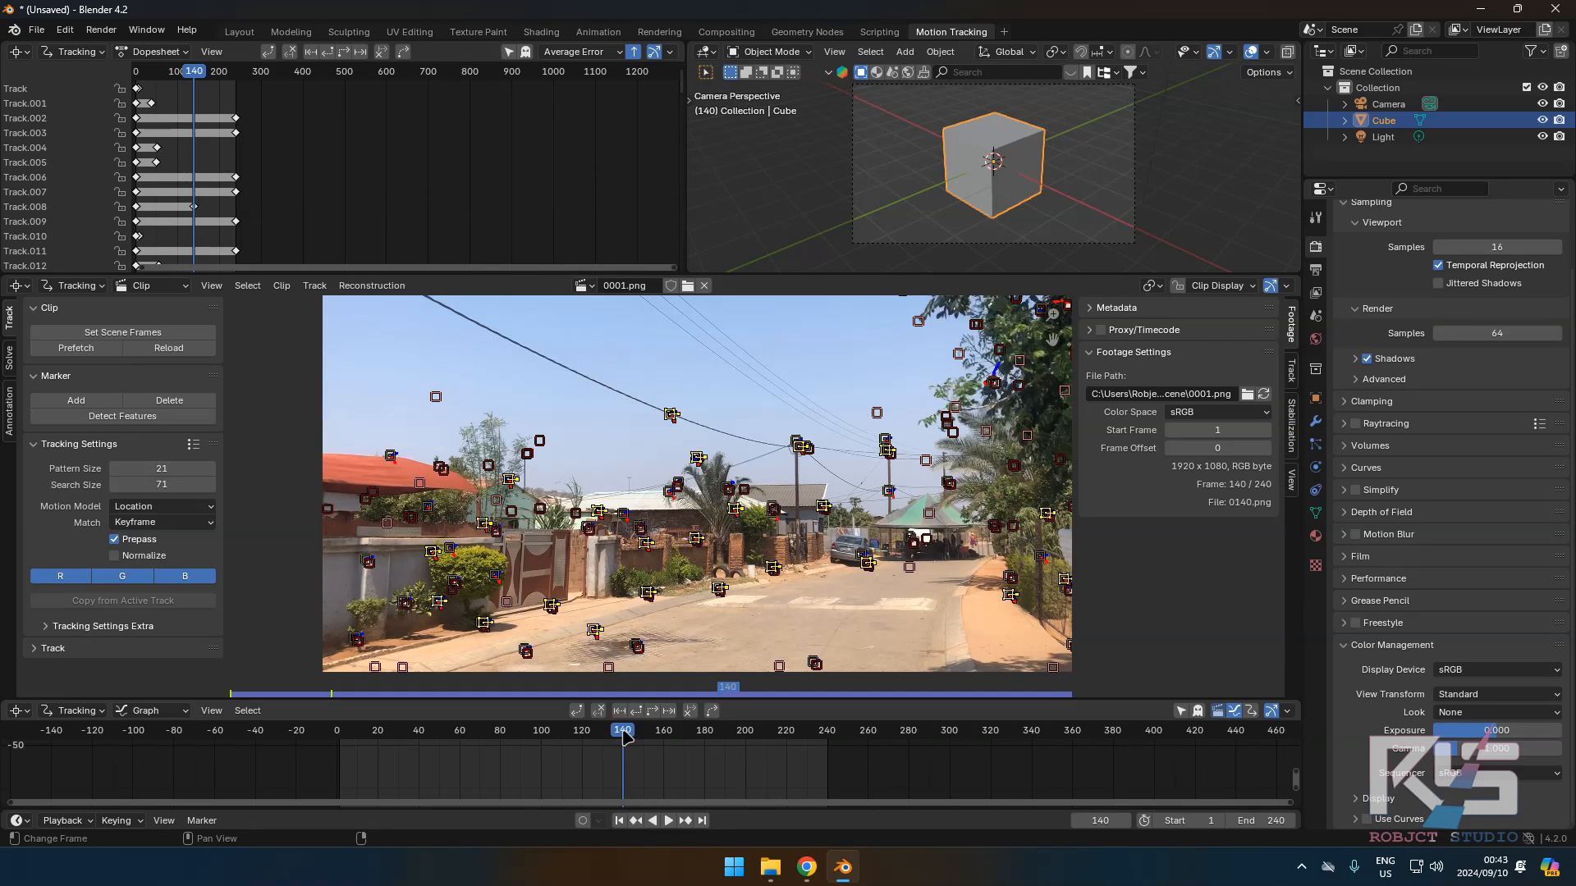
click(168, 416)
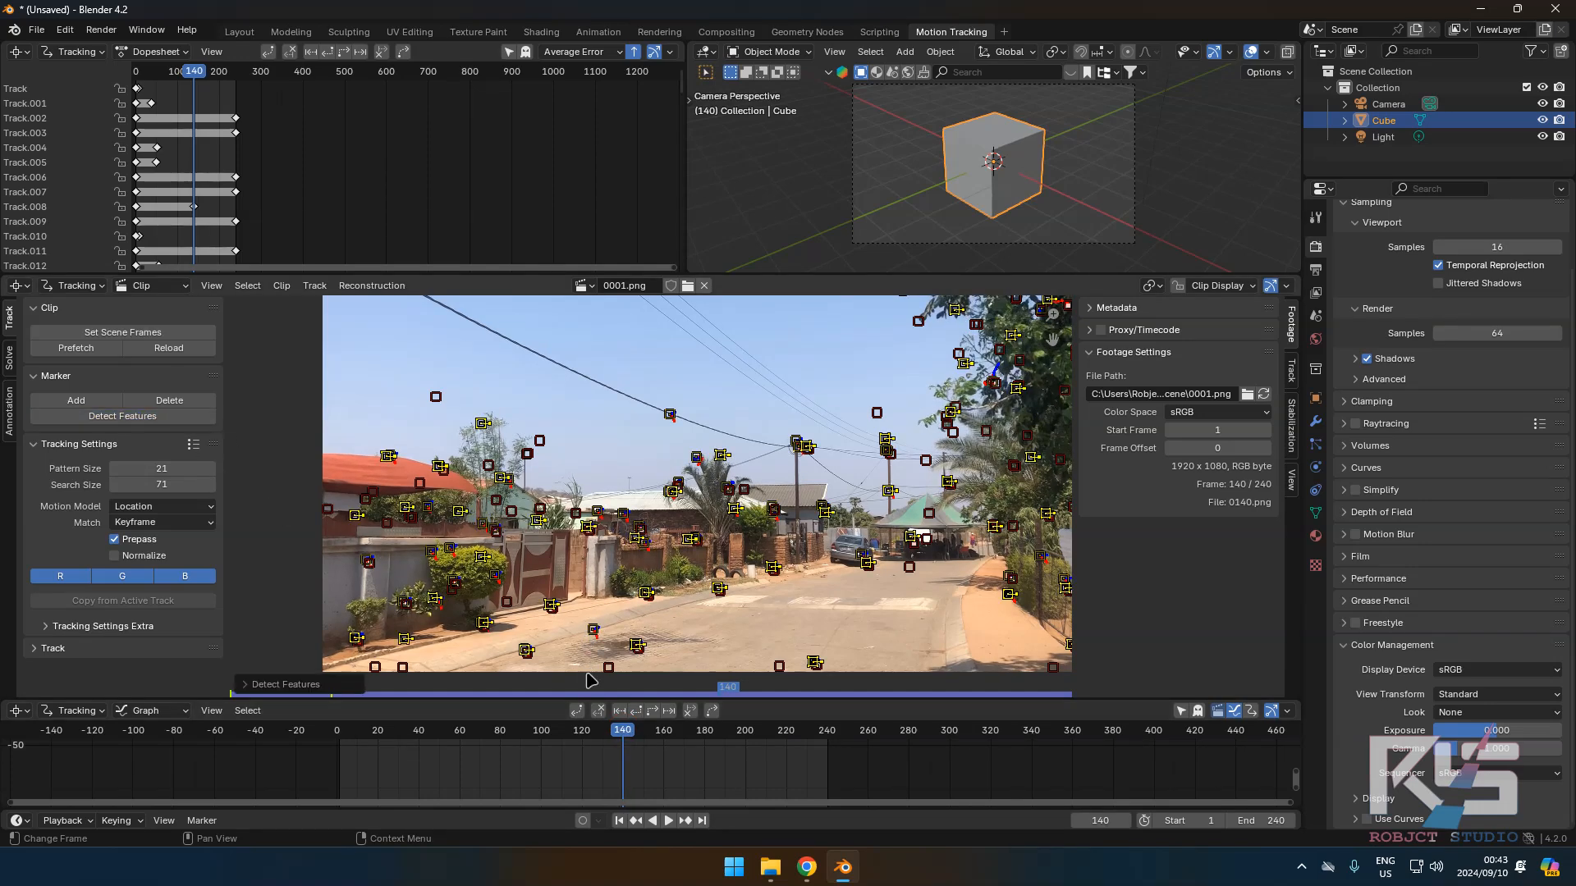
click(649, 712)
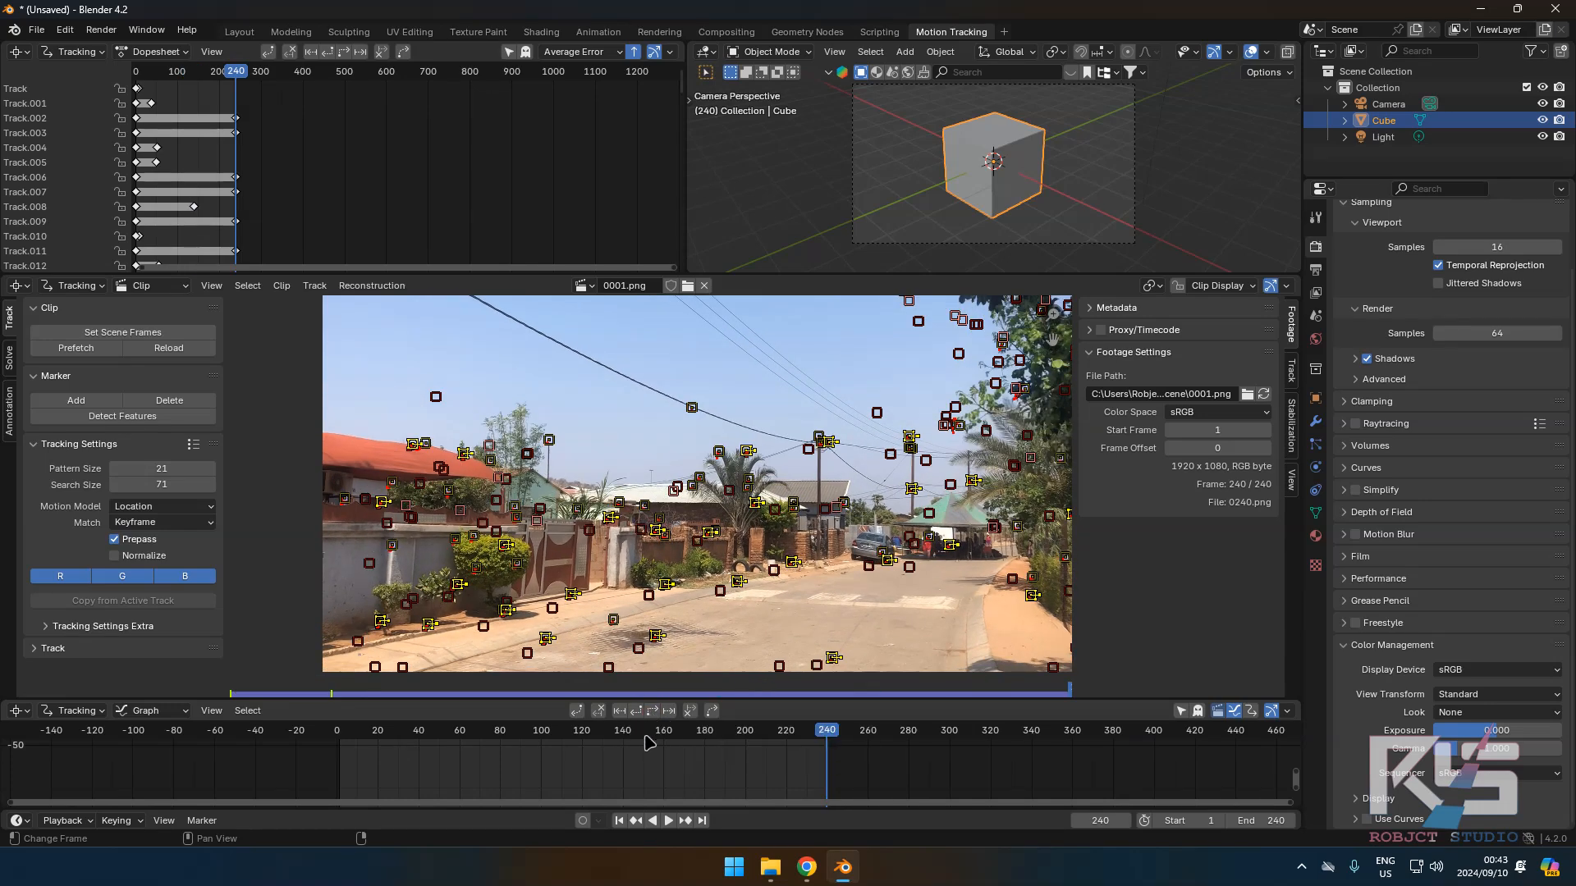
Return to frame 140, detect features again, and track the markers backward to frame 1.
click(625, 731)
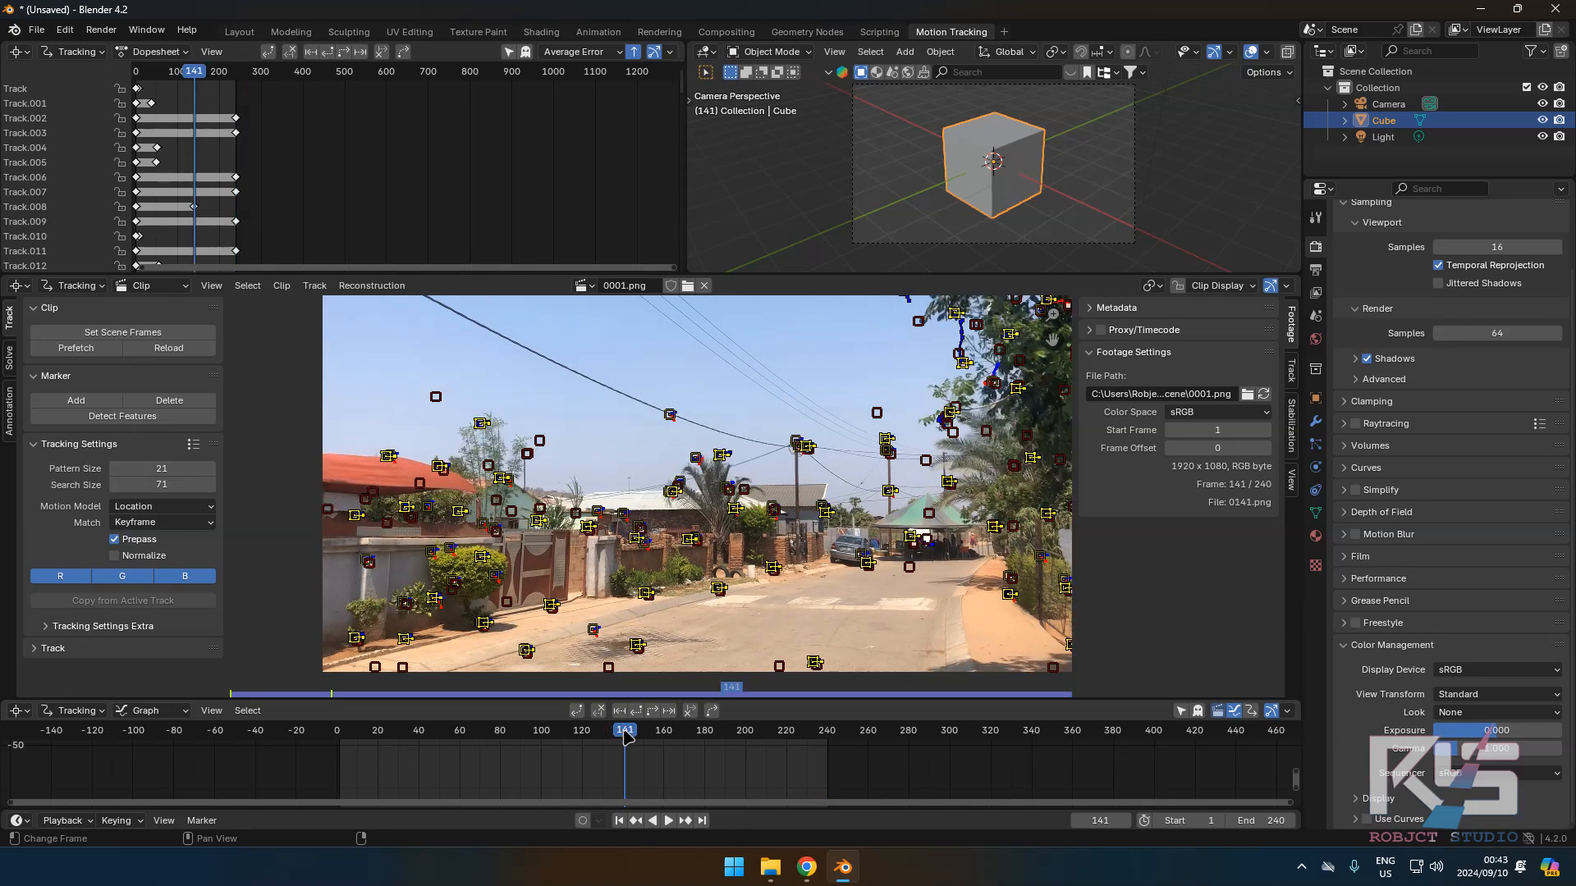
drag(625, 734, 623, 736)
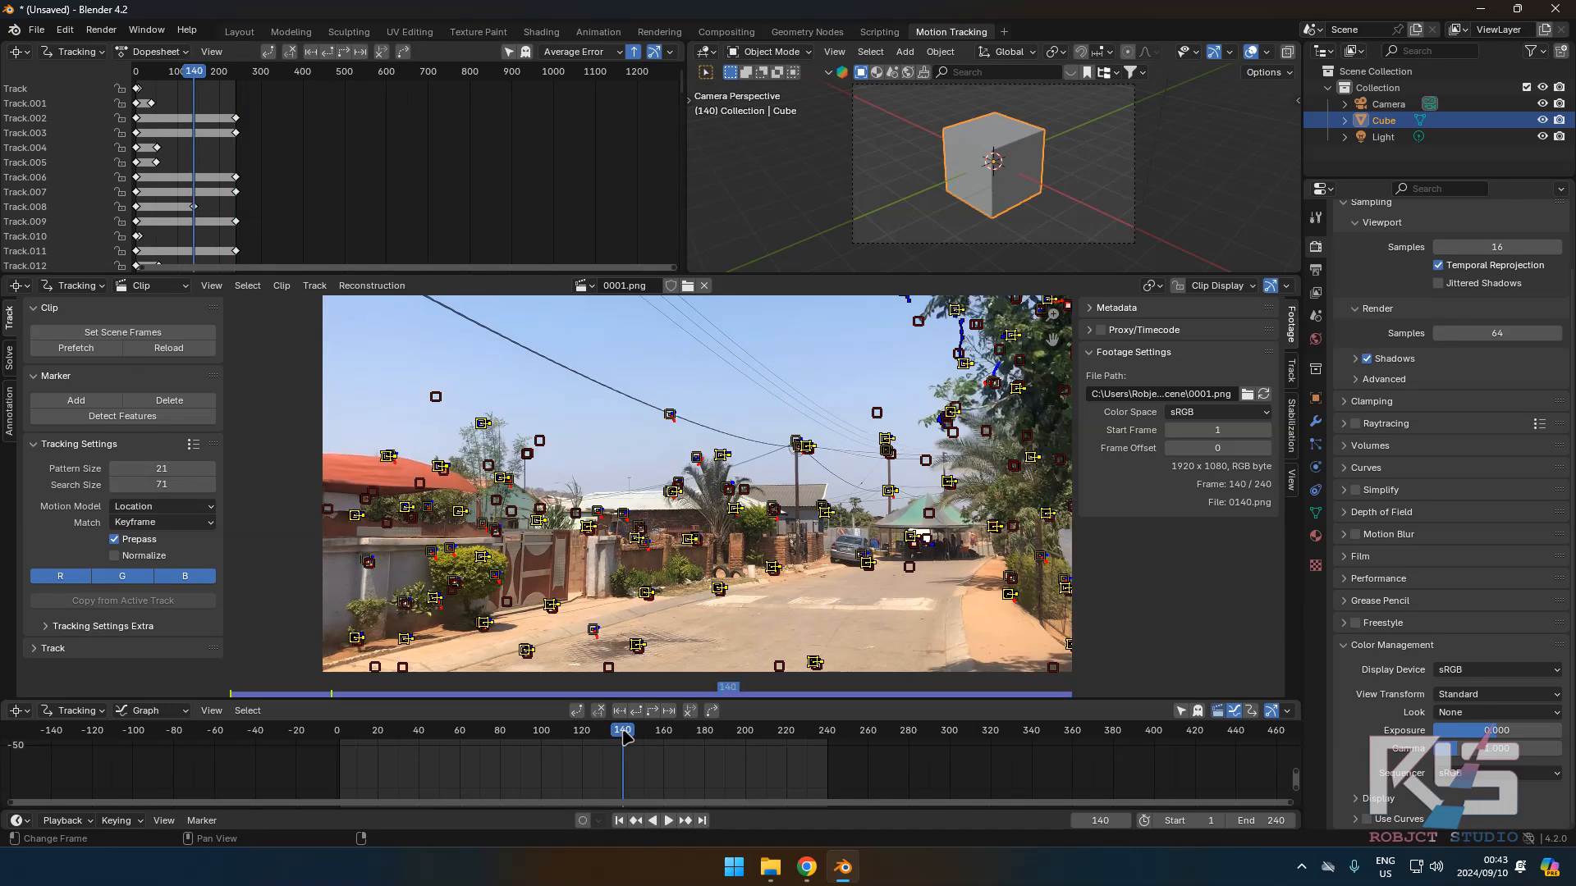
click(181, 416)
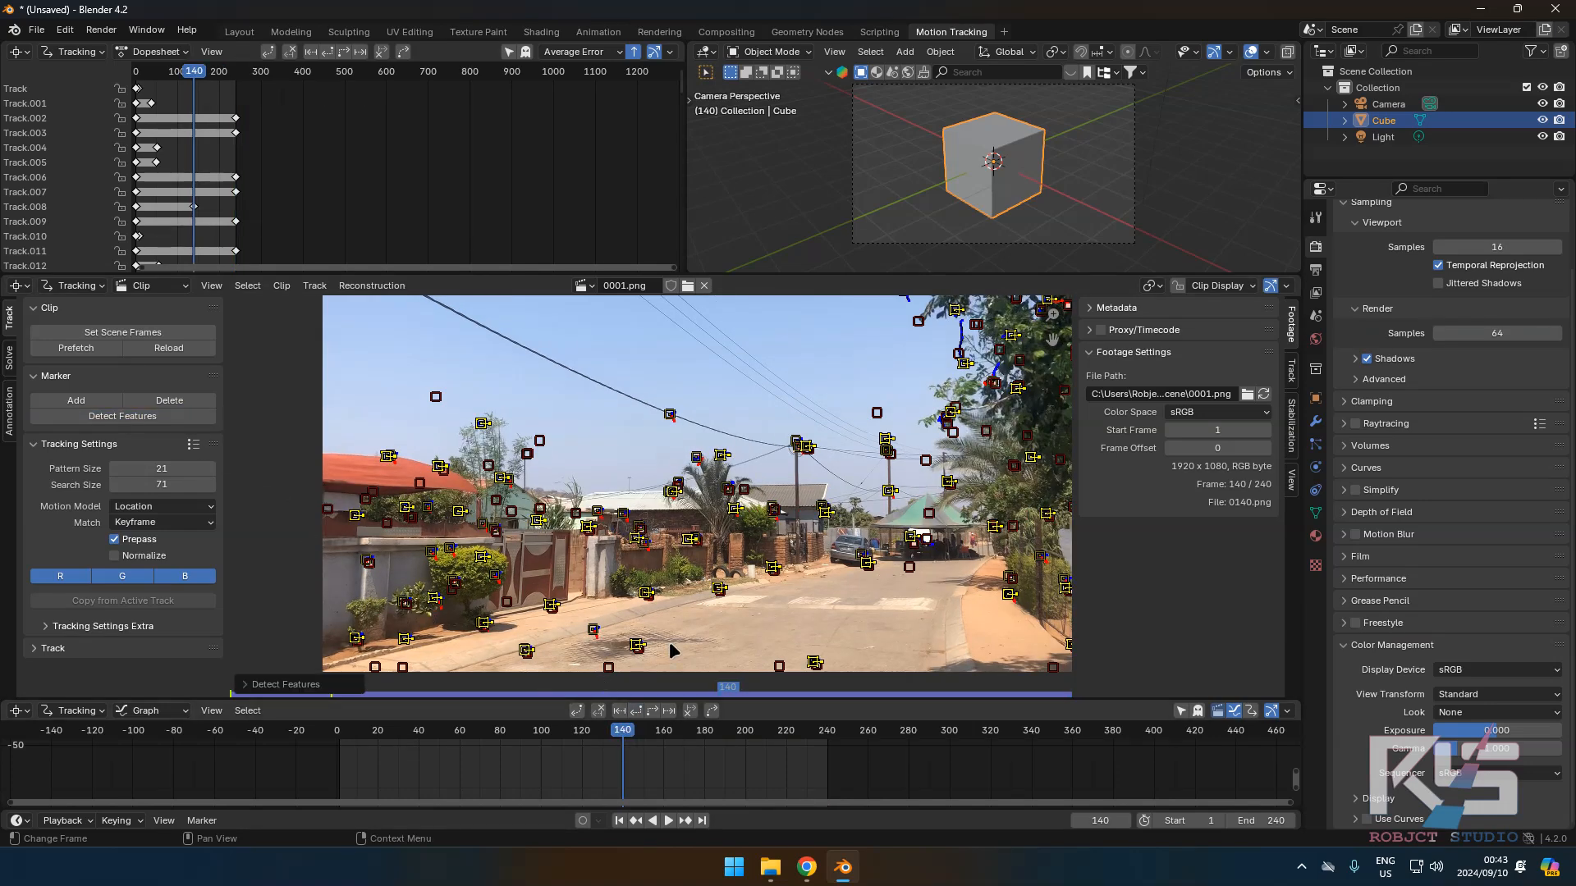
key(ctrl+shift+t)
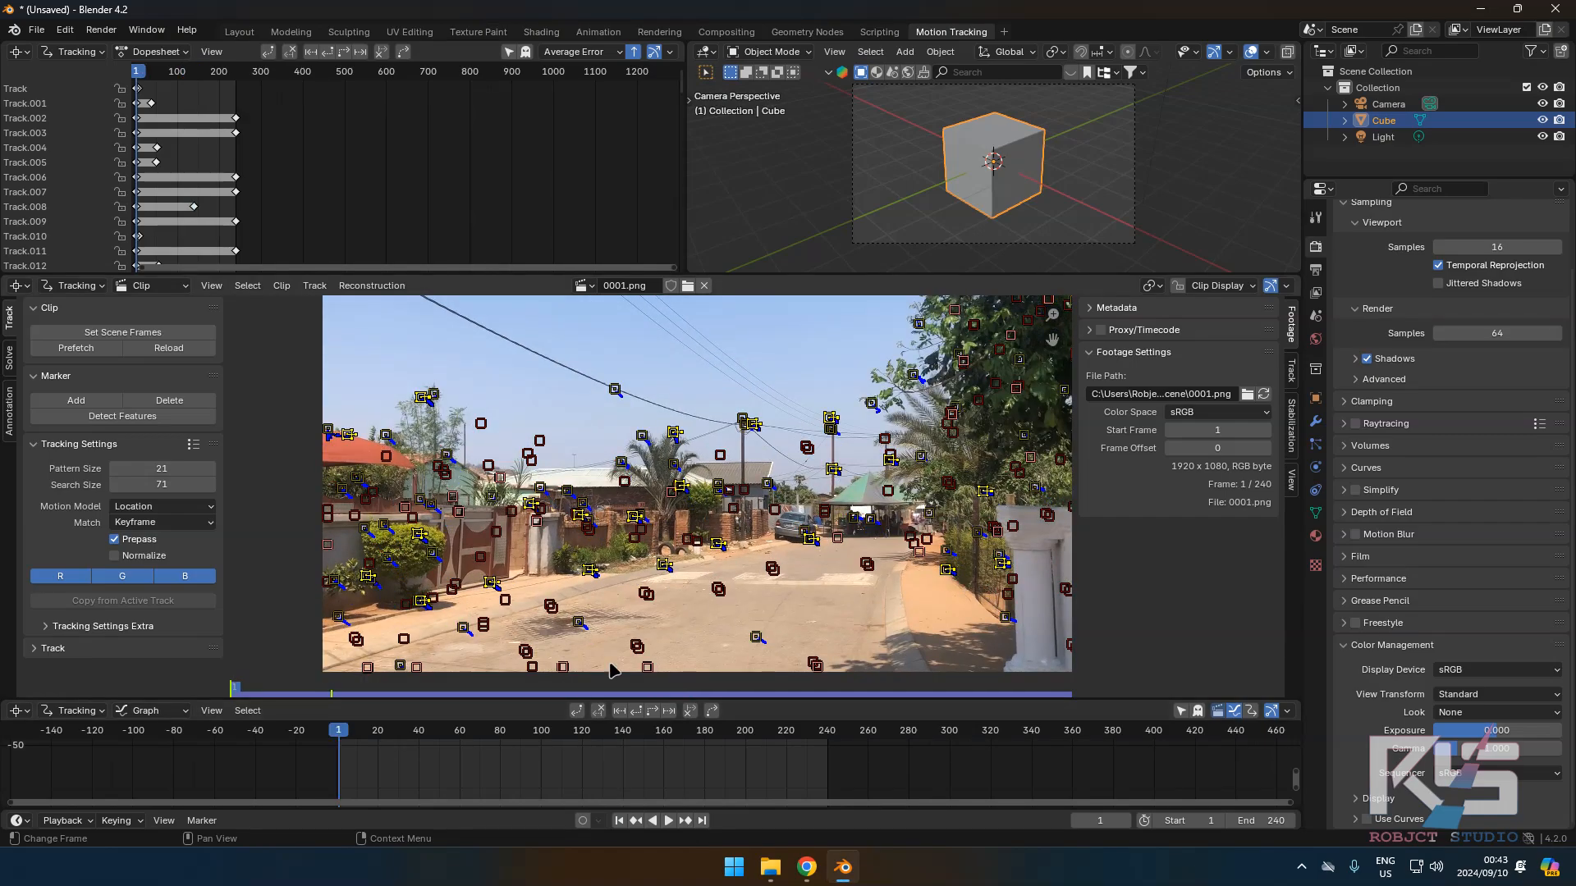
Deselect all markers, review the tracks, and on frame 1 delete those around the roadside trees, fence and white pillar.
drag(339, 735, 570, 742)
click(889, 657)
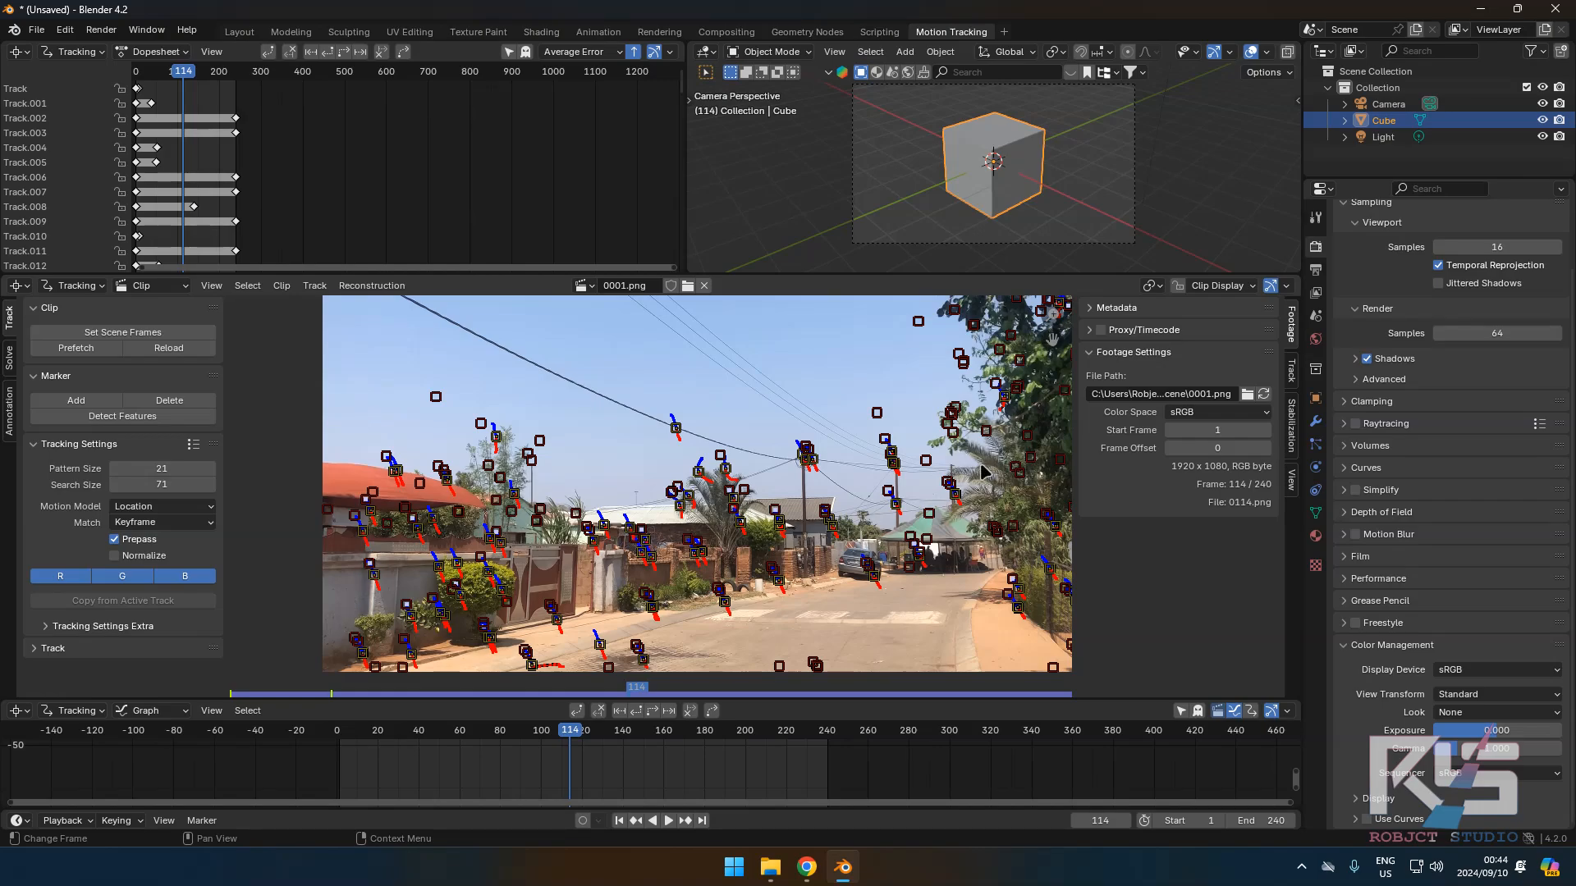
drag(823, 733, 338, 747)
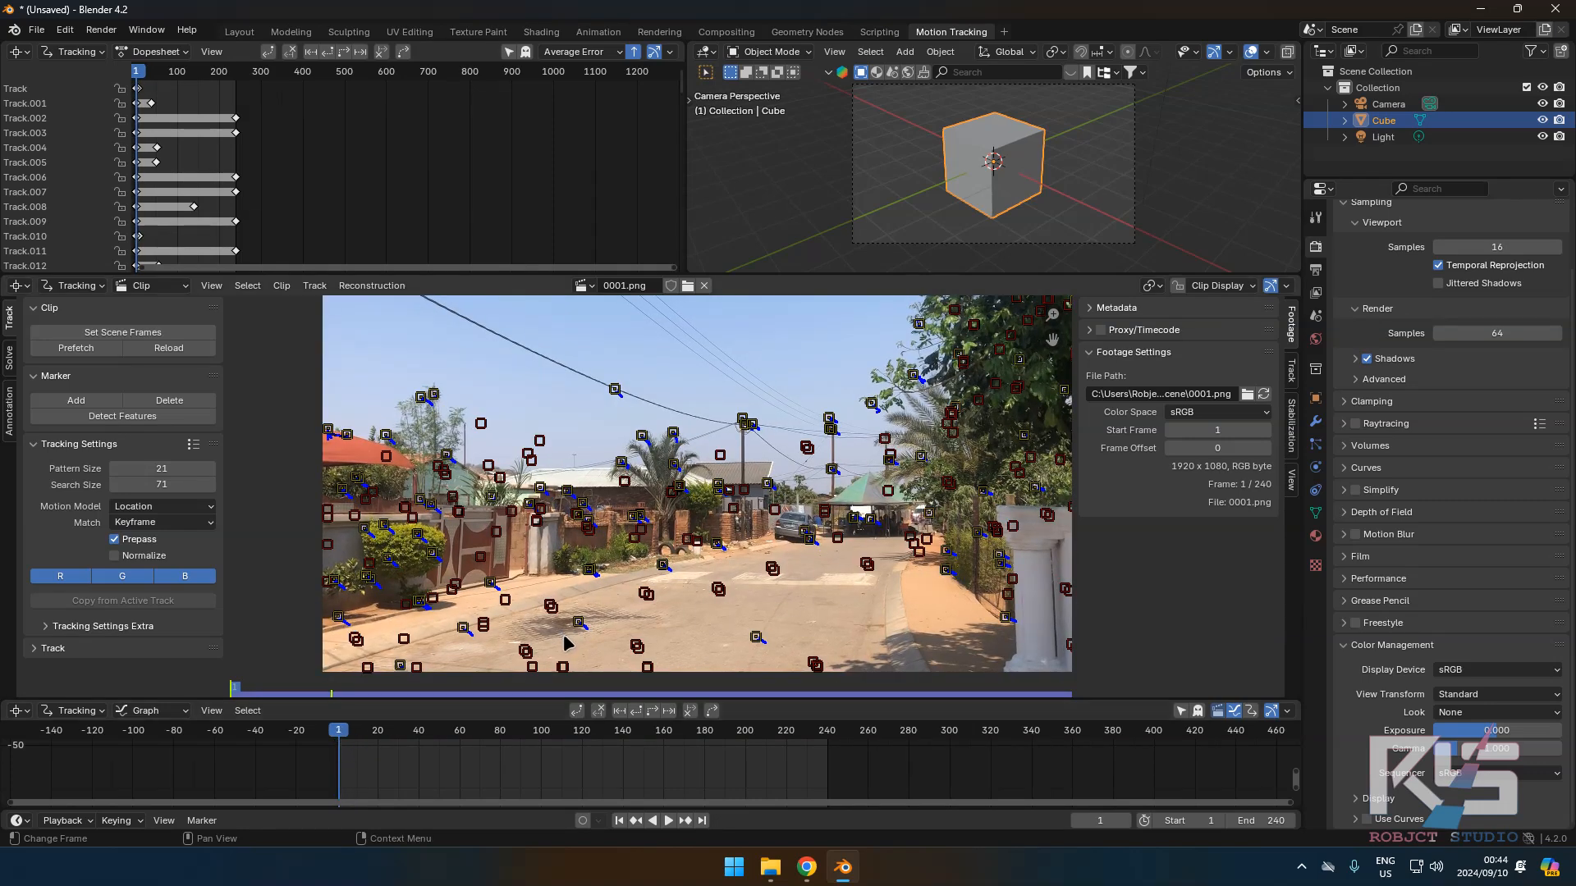
key(c)
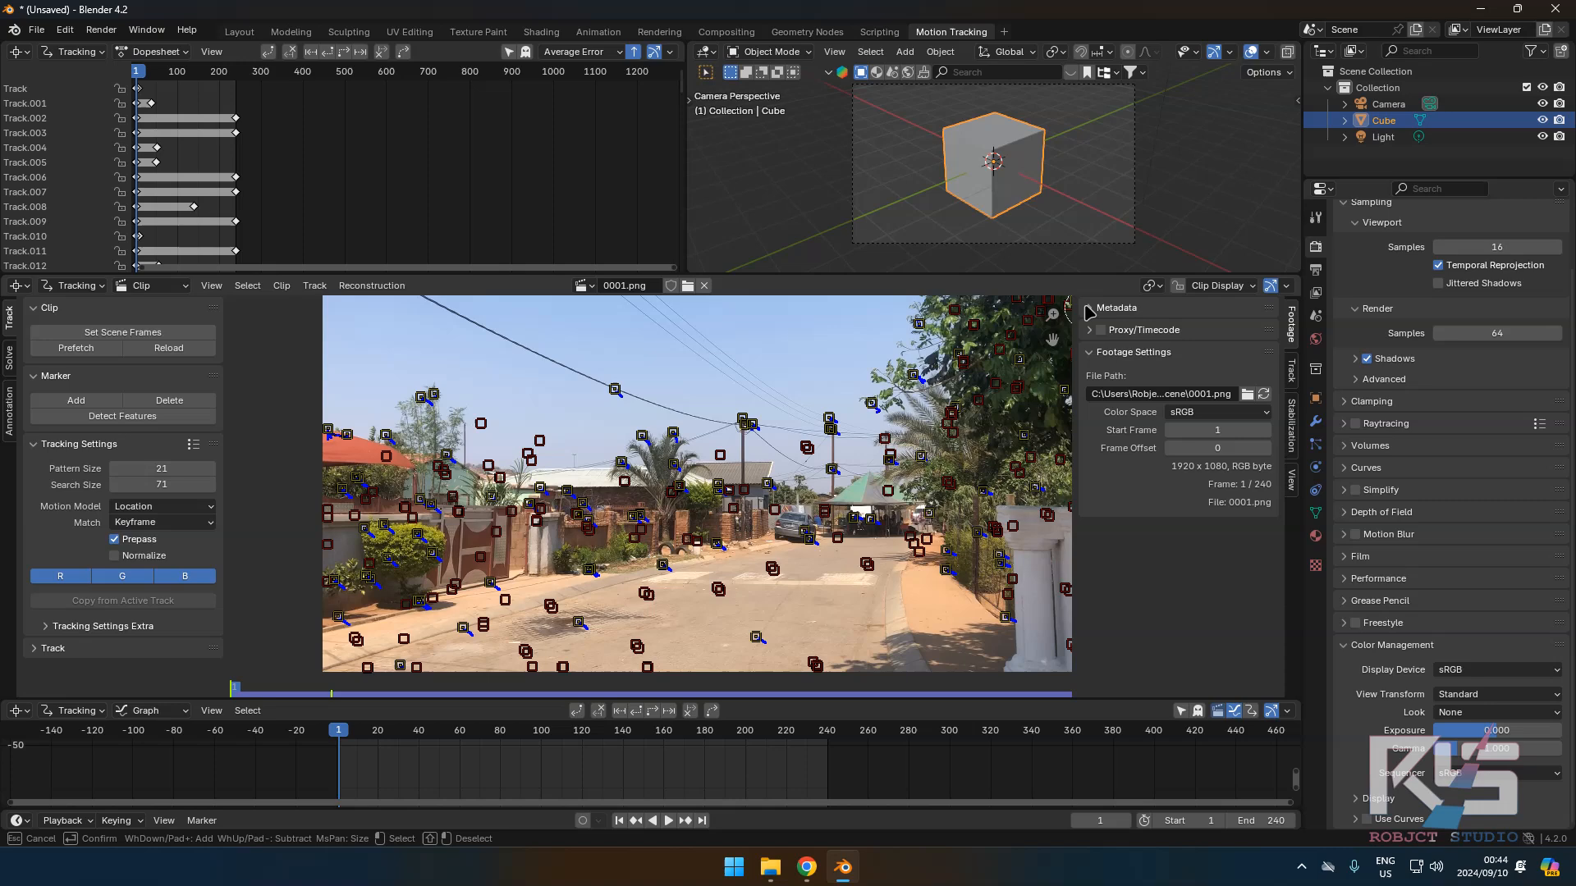
mouse_move(1084, 302)
mouse_down()
mouse_move(961, 311)
mouse_move(918, 340)
mouse_move(919, 426)
mouse_move(882, 443)
mouse_move(901, 525)
mouse_move(940, 565)
mouse_move(976, 515)
mouse_move(952, 489)
mouse_move(1030, 463)
mouse_move(1017, 453)
mouse_move(1077, 323)
mouse_move(1067, 443)
mouse_move(1005, 549)
mouse_move(1020, 597)
mouse_up()
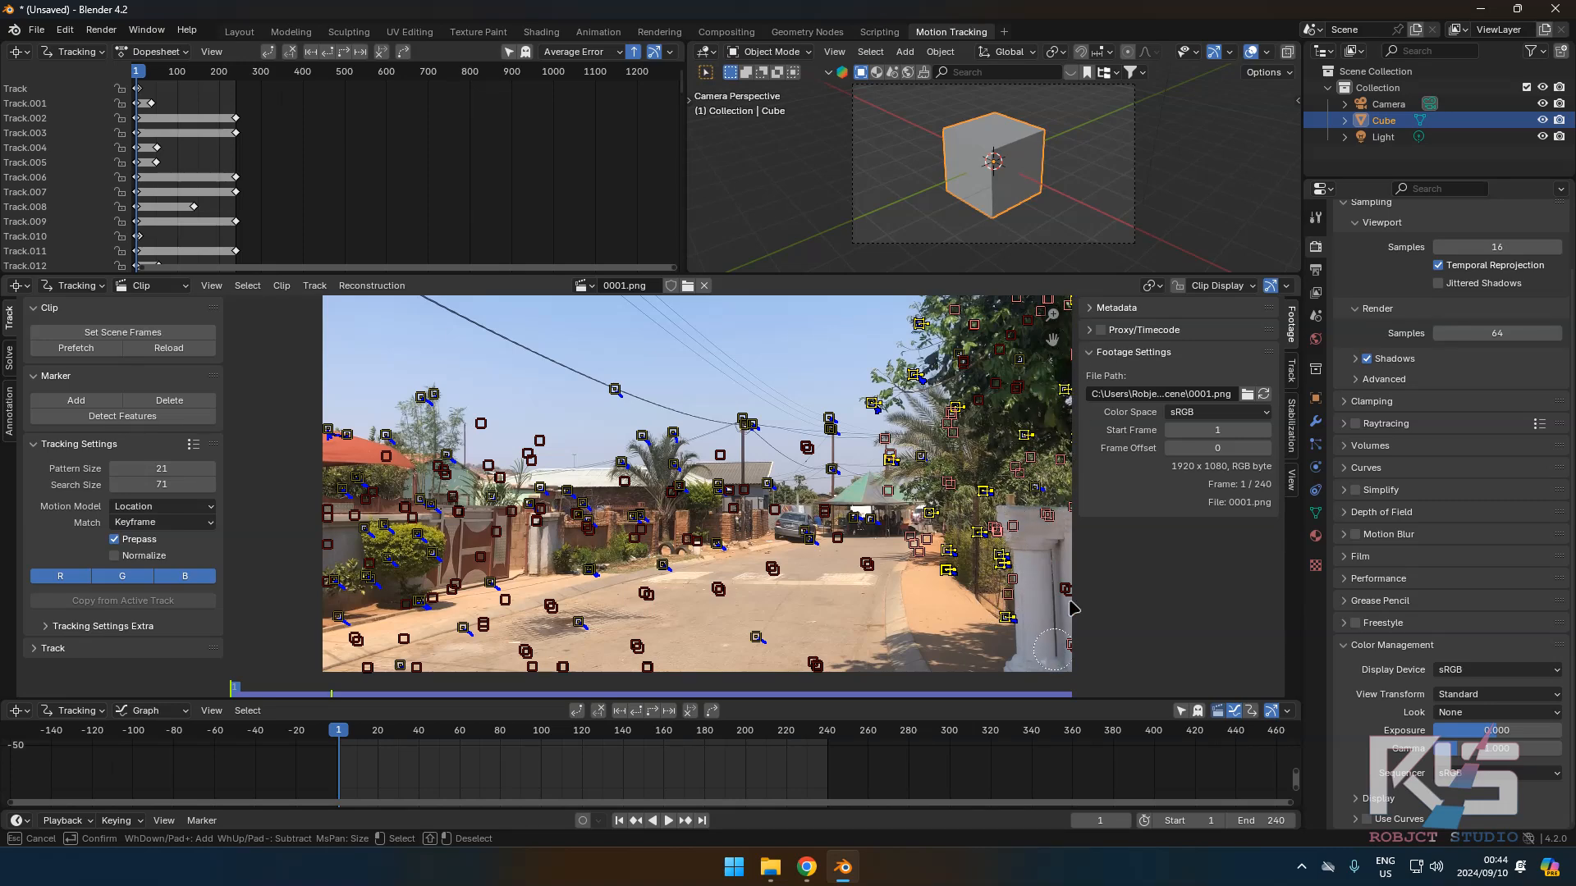
right_click(1042, 559)
key(x)
click(1036, 553)
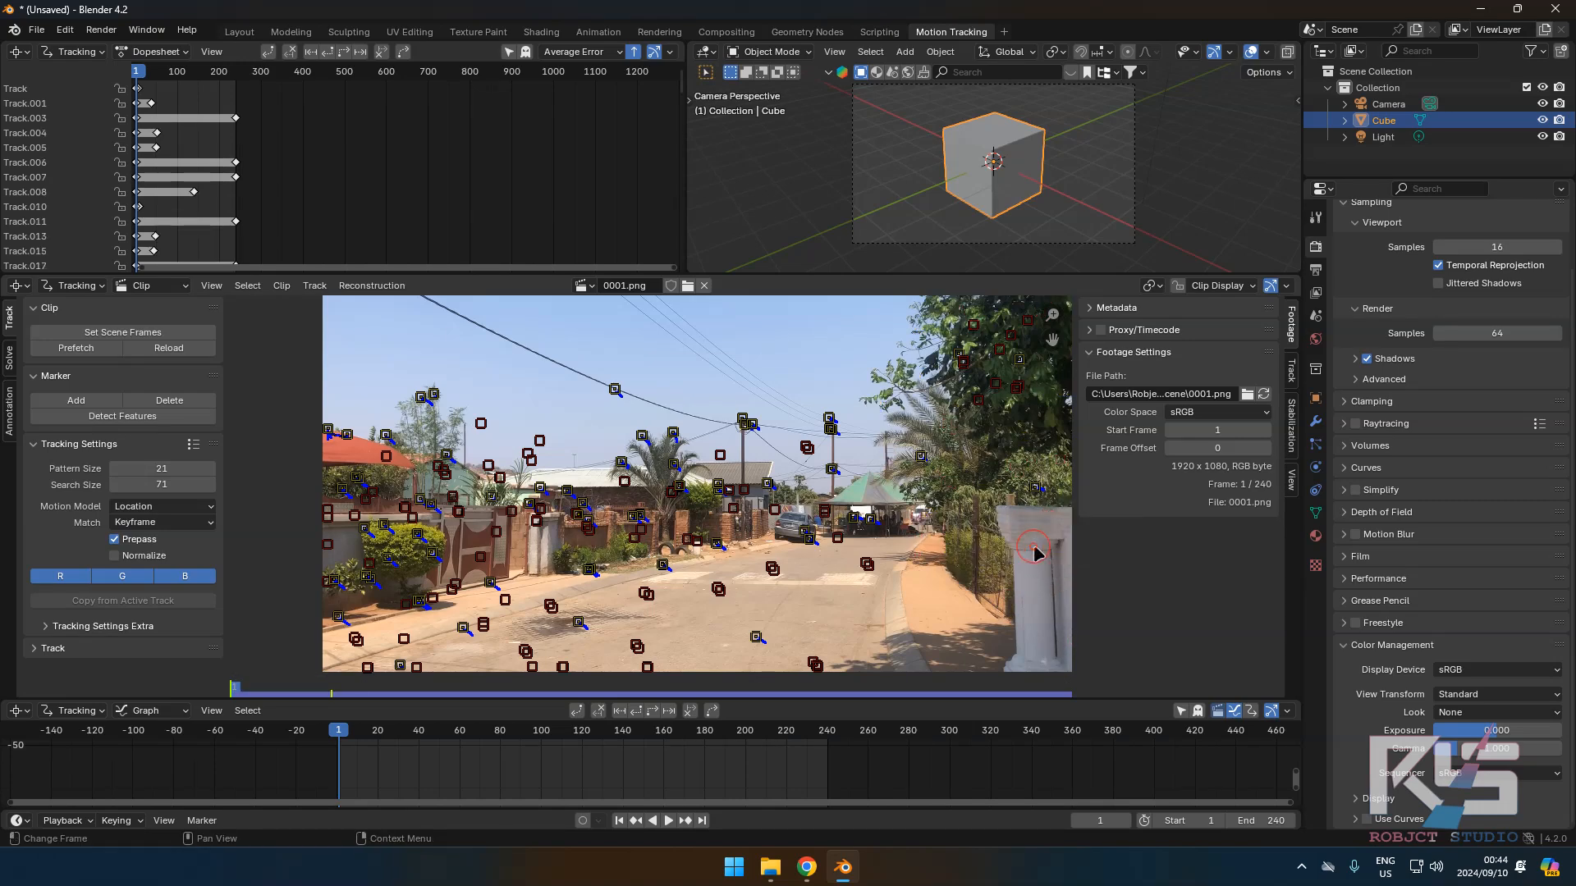
On frame 239, circle-select and delete the remaining tracks over the tree foliage beside the road.
drag(697, 734, 828, 736)
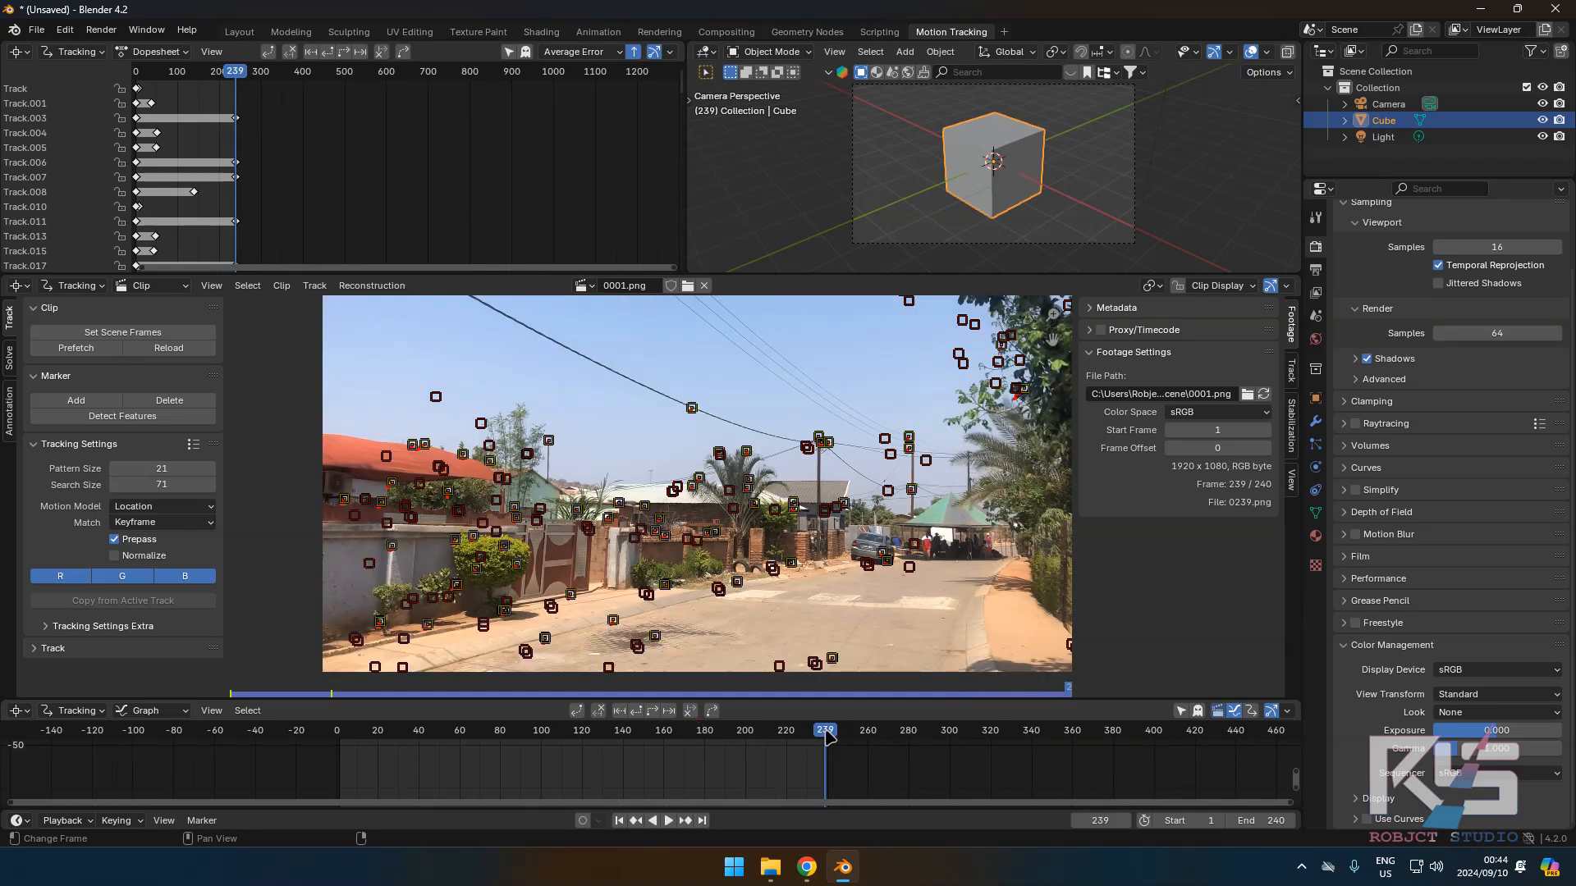
key(c)
drag(1033, 417, 943, 302)
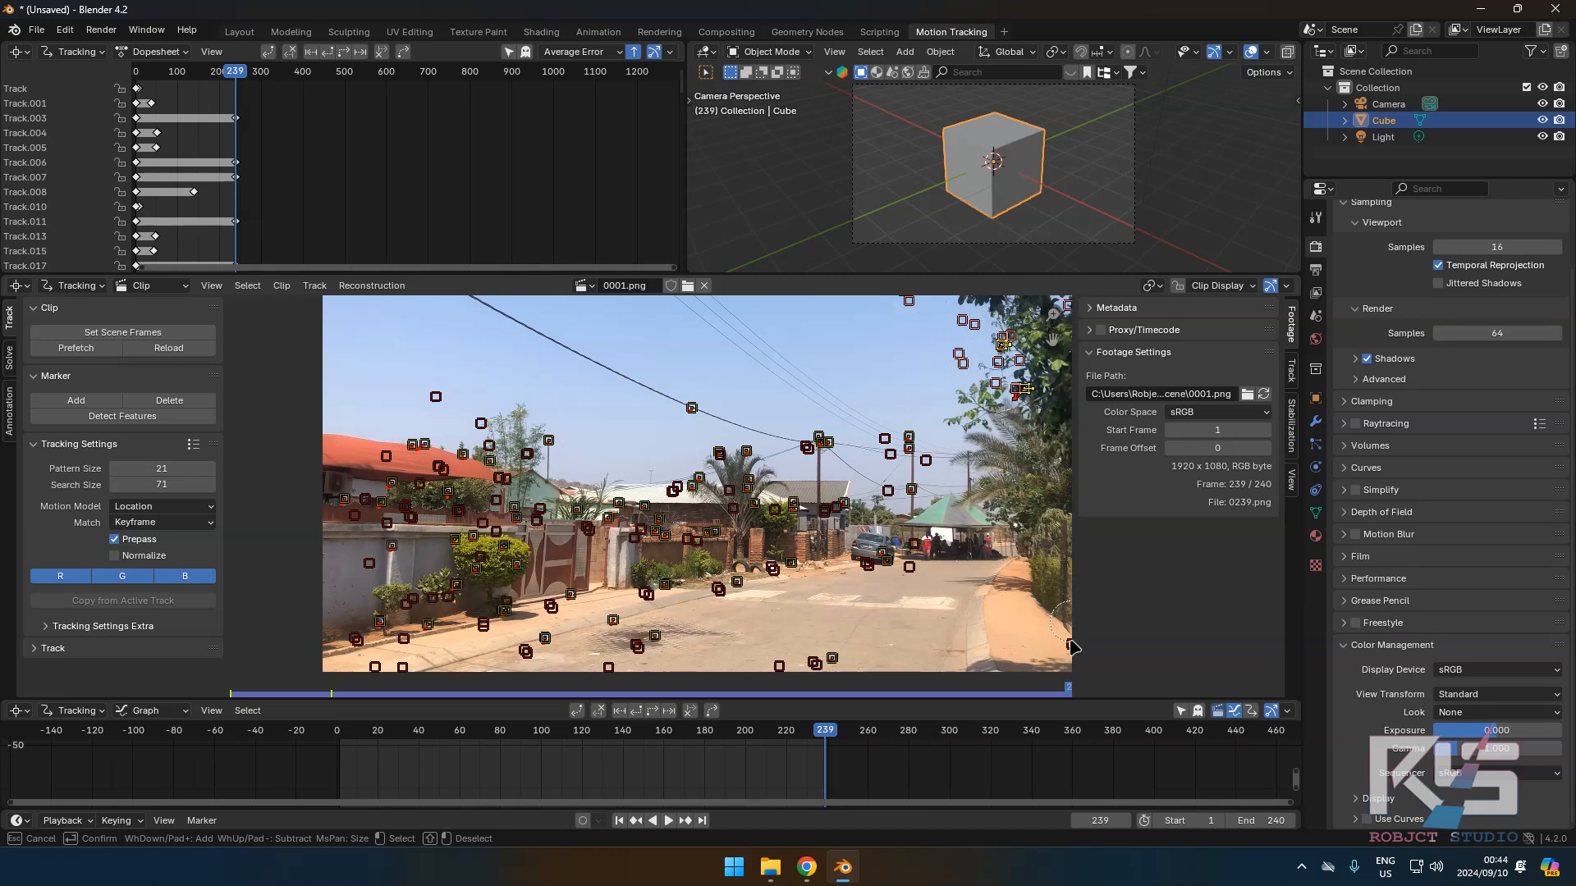
key(Escape)
key(x)
click(1016, 608)
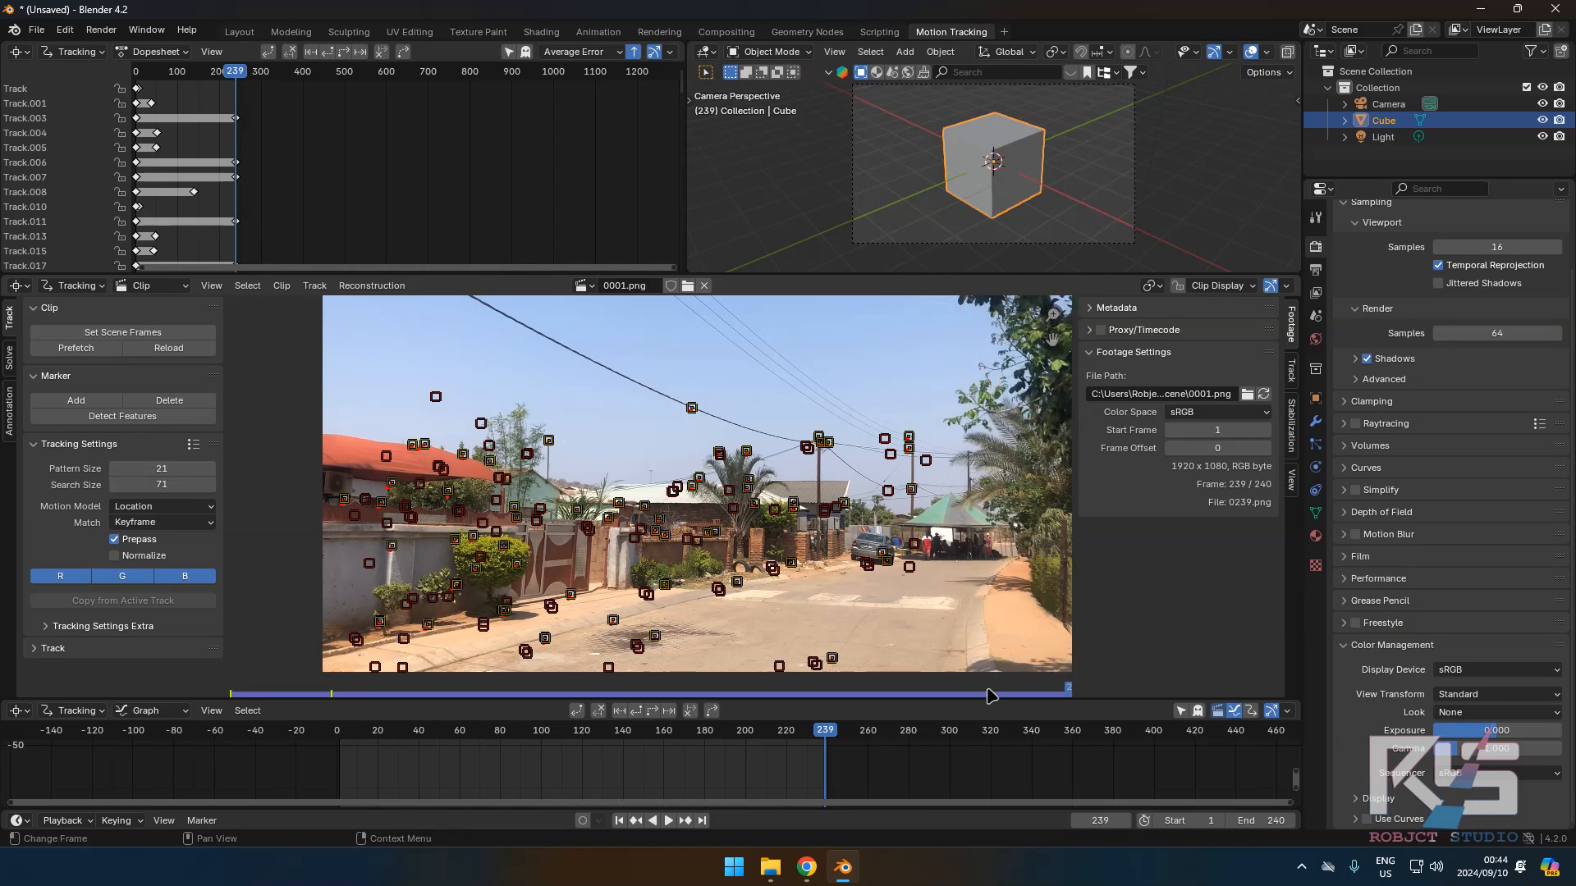
On frame 14, circle-select and delete the tracks over the rooftops, bushes, palm tree, overhead cable and utility poles.
drag(810, 741, 366, 749)
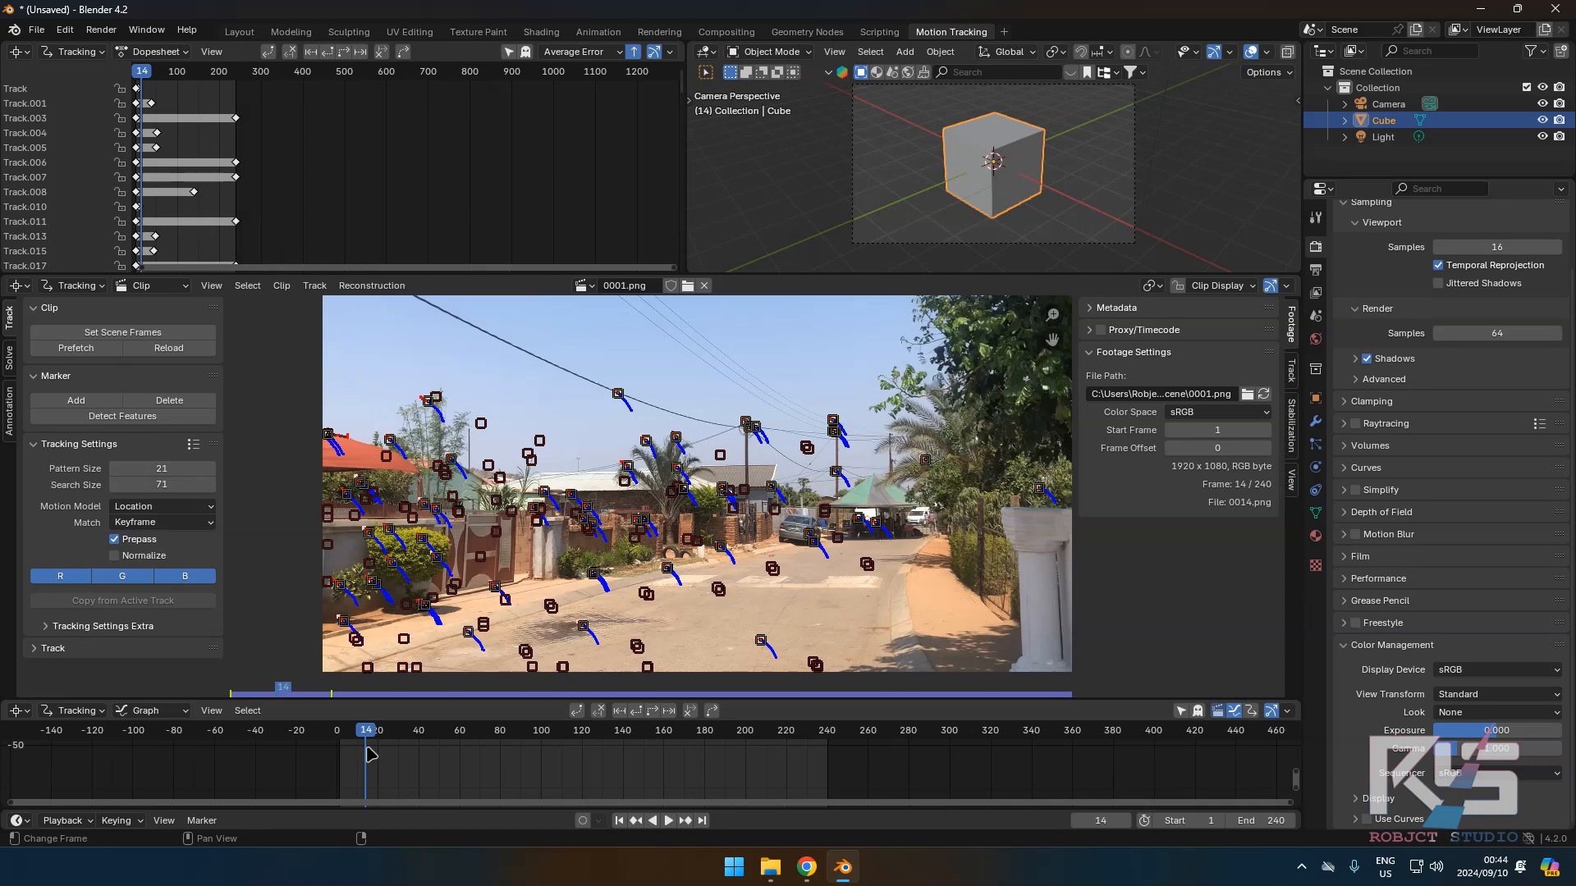
key(c)
mouse_move(401, 602)
mouse_down()
mouse_move(340, 578)
mouse_move(333, 448)
mouse_move(489, 433)
mouse_move(423, 545)
mouse_move(503, 444)
mouse_up()
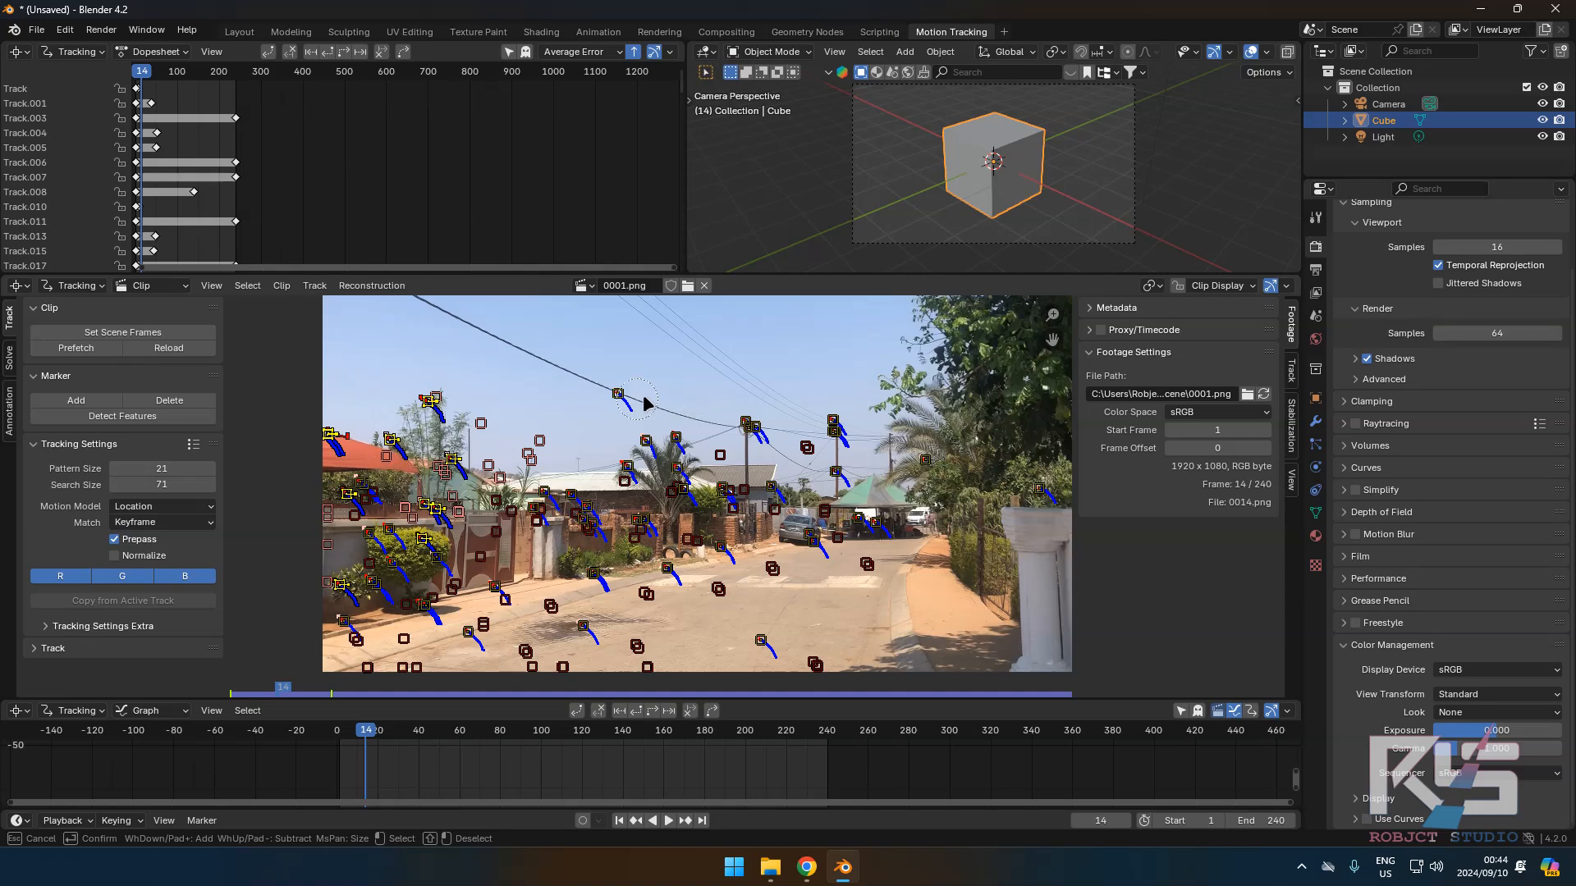
mouse_move(614, 398)
mouse_down()
mouse_move(751, 428)
mouse_move(830, 423)
mouse_move(813, 449)
mouse_move(935, 459)
mouse_move(788, 489)
mouse_move(725, 461)
mouse_move(634, 463)
mouse_move(693, 484)
mouse_move(685, 470)
mouse_move(539, 514)
mouse_move(384, 503)
mouse_move(320, 520)
mouse_move(347, 575)
mouse_move(373, 586)
mouse_move(435, 558)
mouse_move(362, 624)
mouse_up()
drag(365, 648, 474, 574)
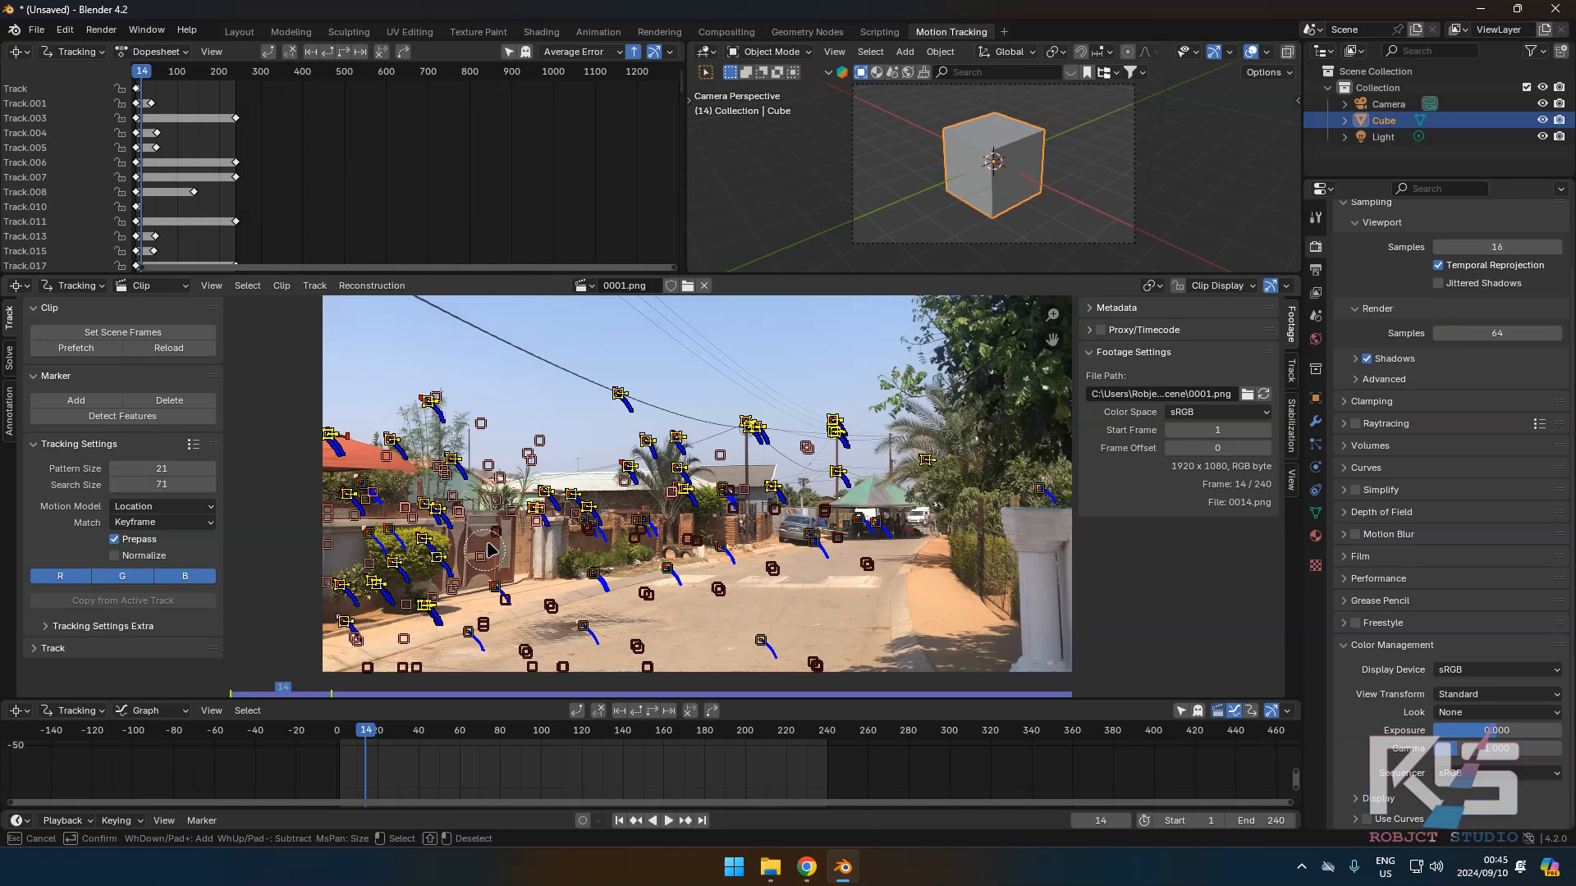
key(Escape)
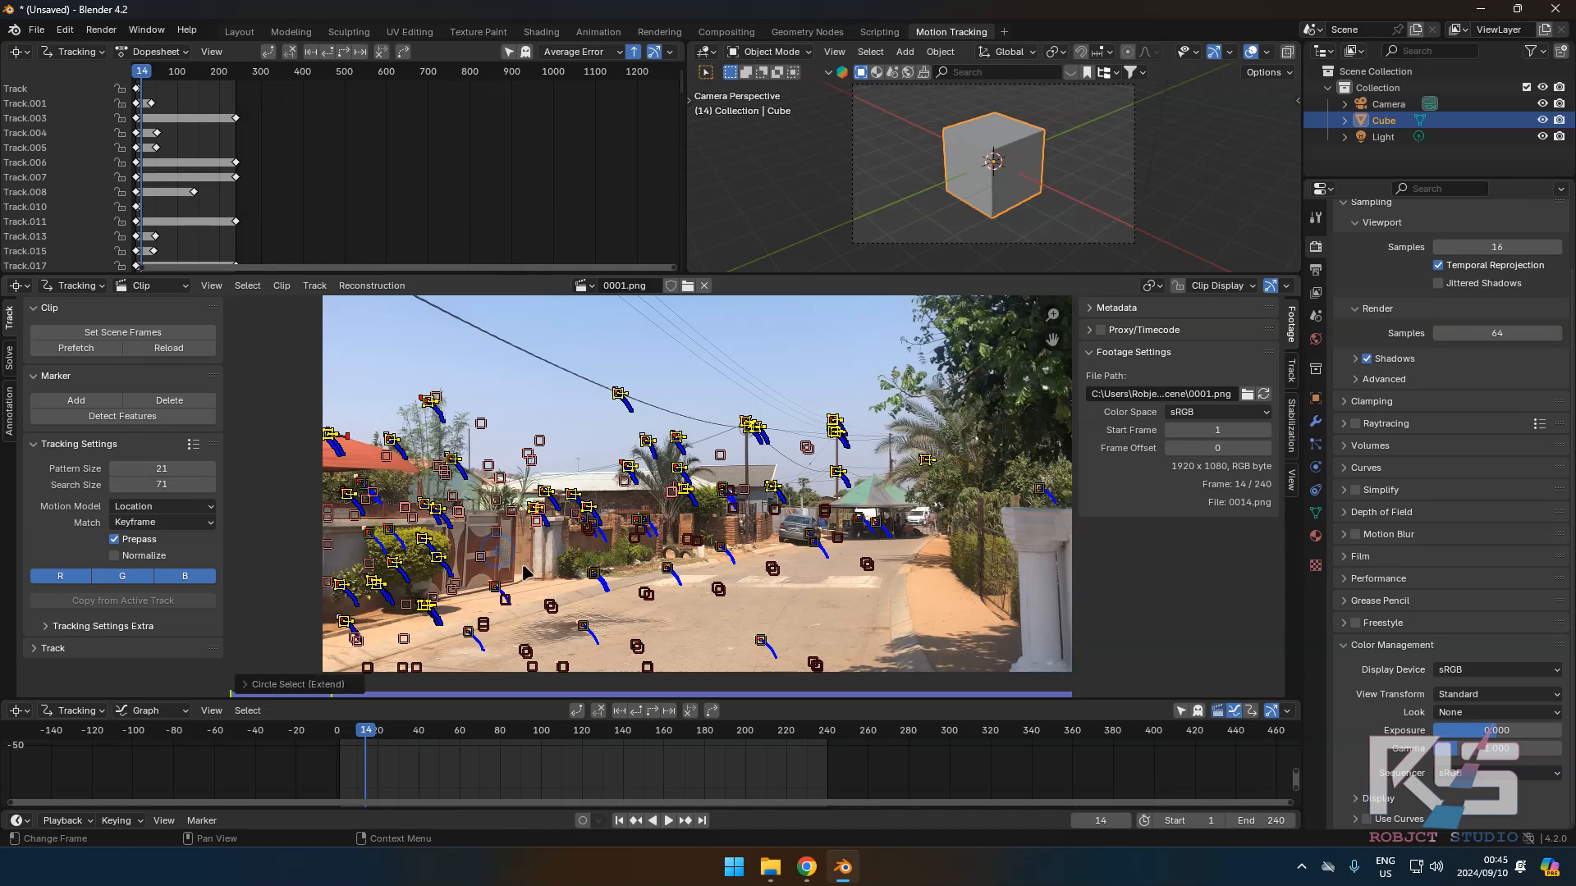
key(x)
click(501, 561)
key(x)
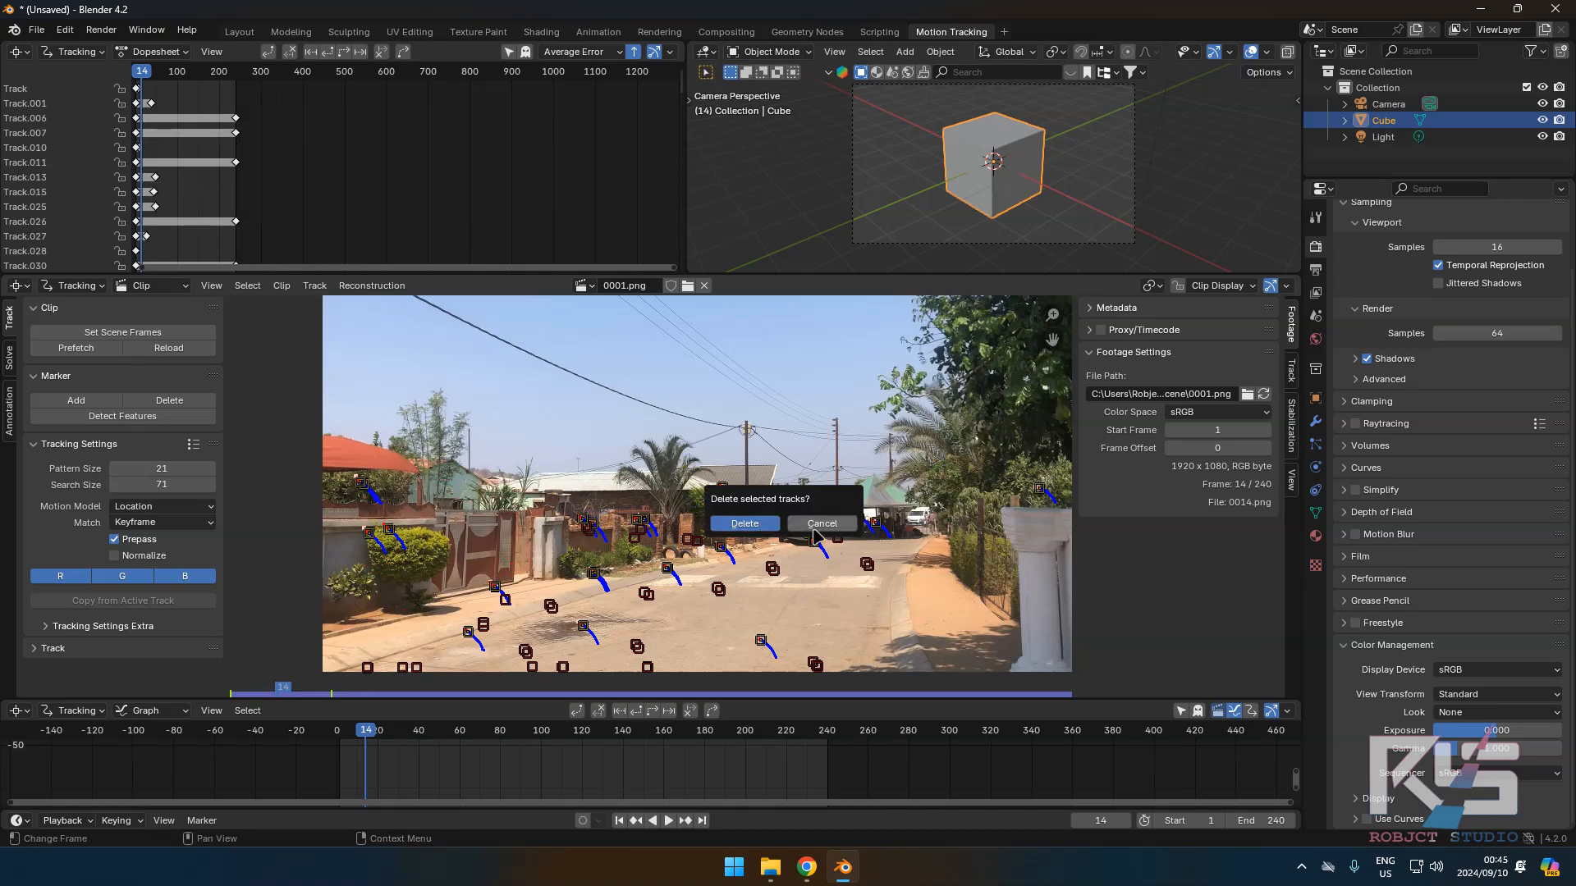
click(830, 533)
Circle-select and delete the stray disabled markers scattered across the road surface on frame 14.
key(c)
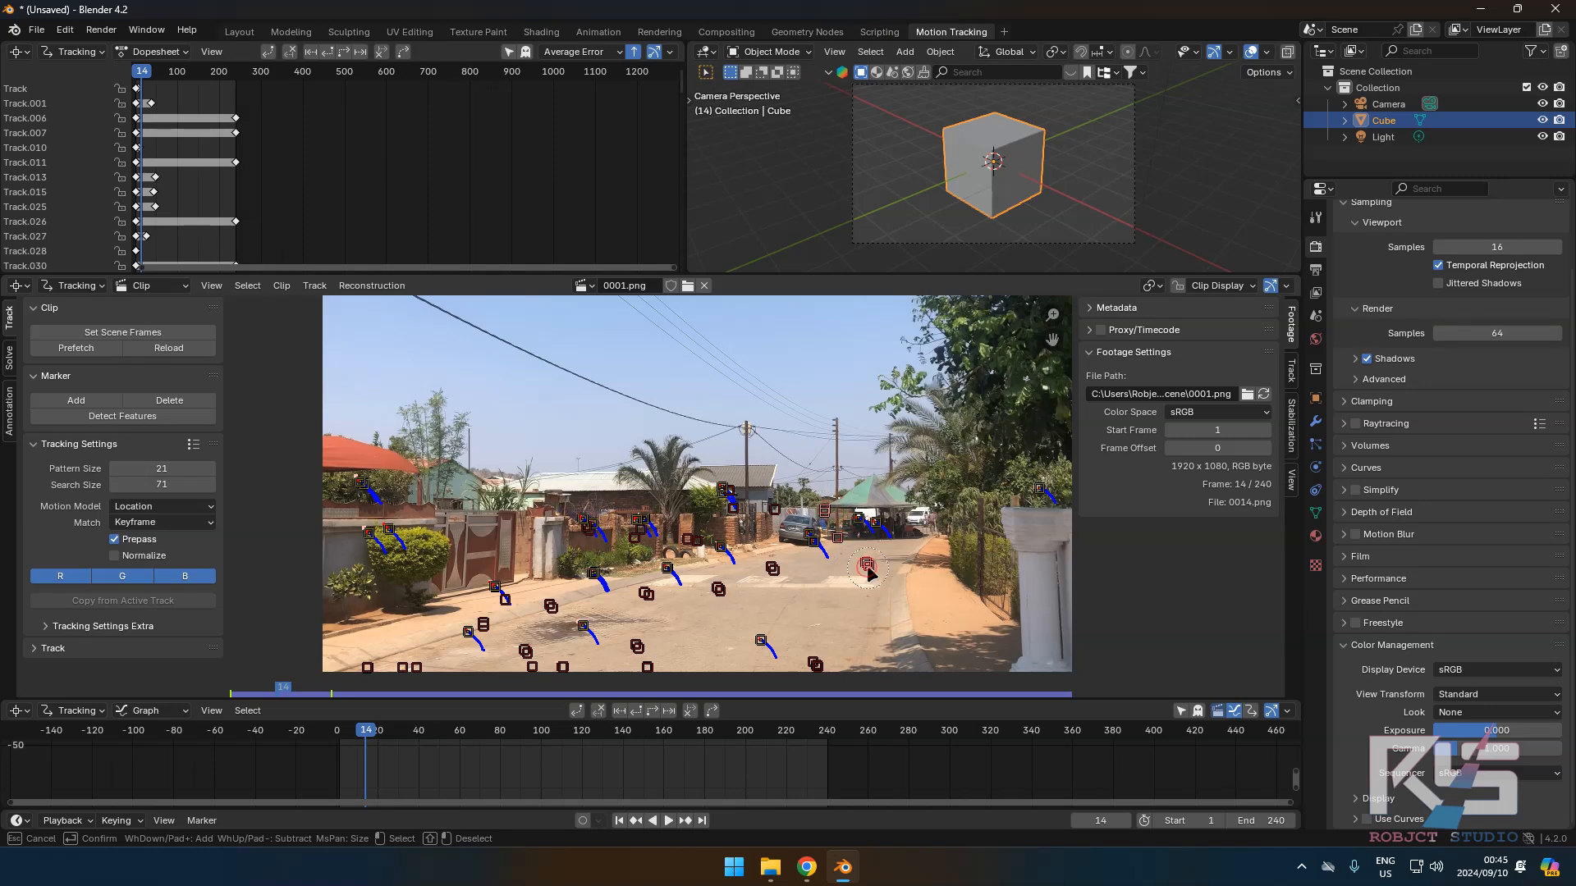
click(649, 595)
click(647, 669)
click(636, 644)
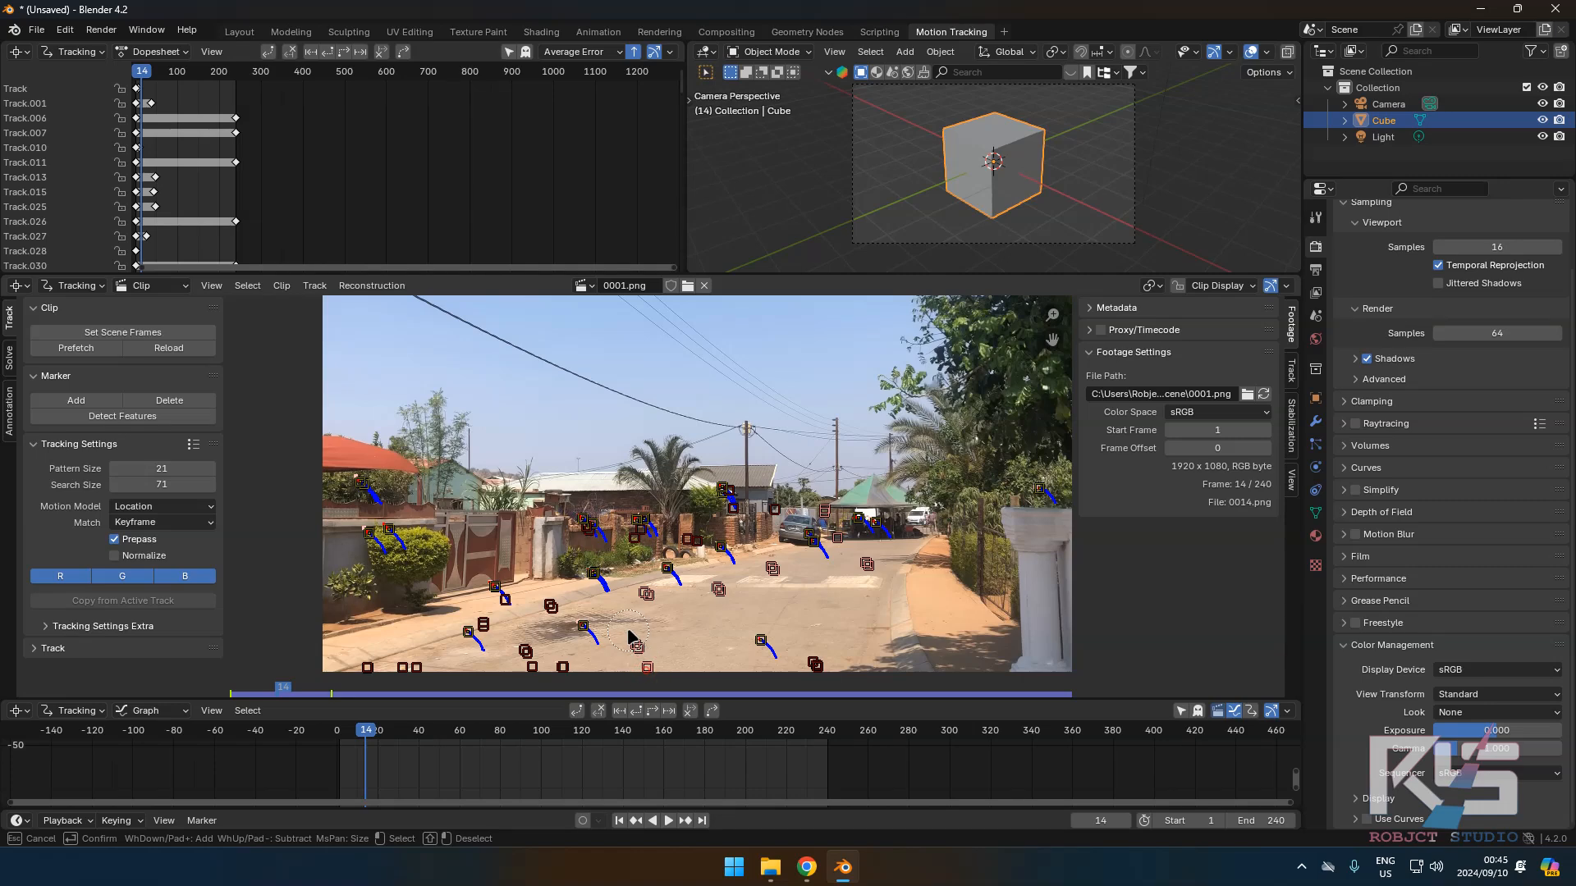
click(565, 668)
click(531, 678)
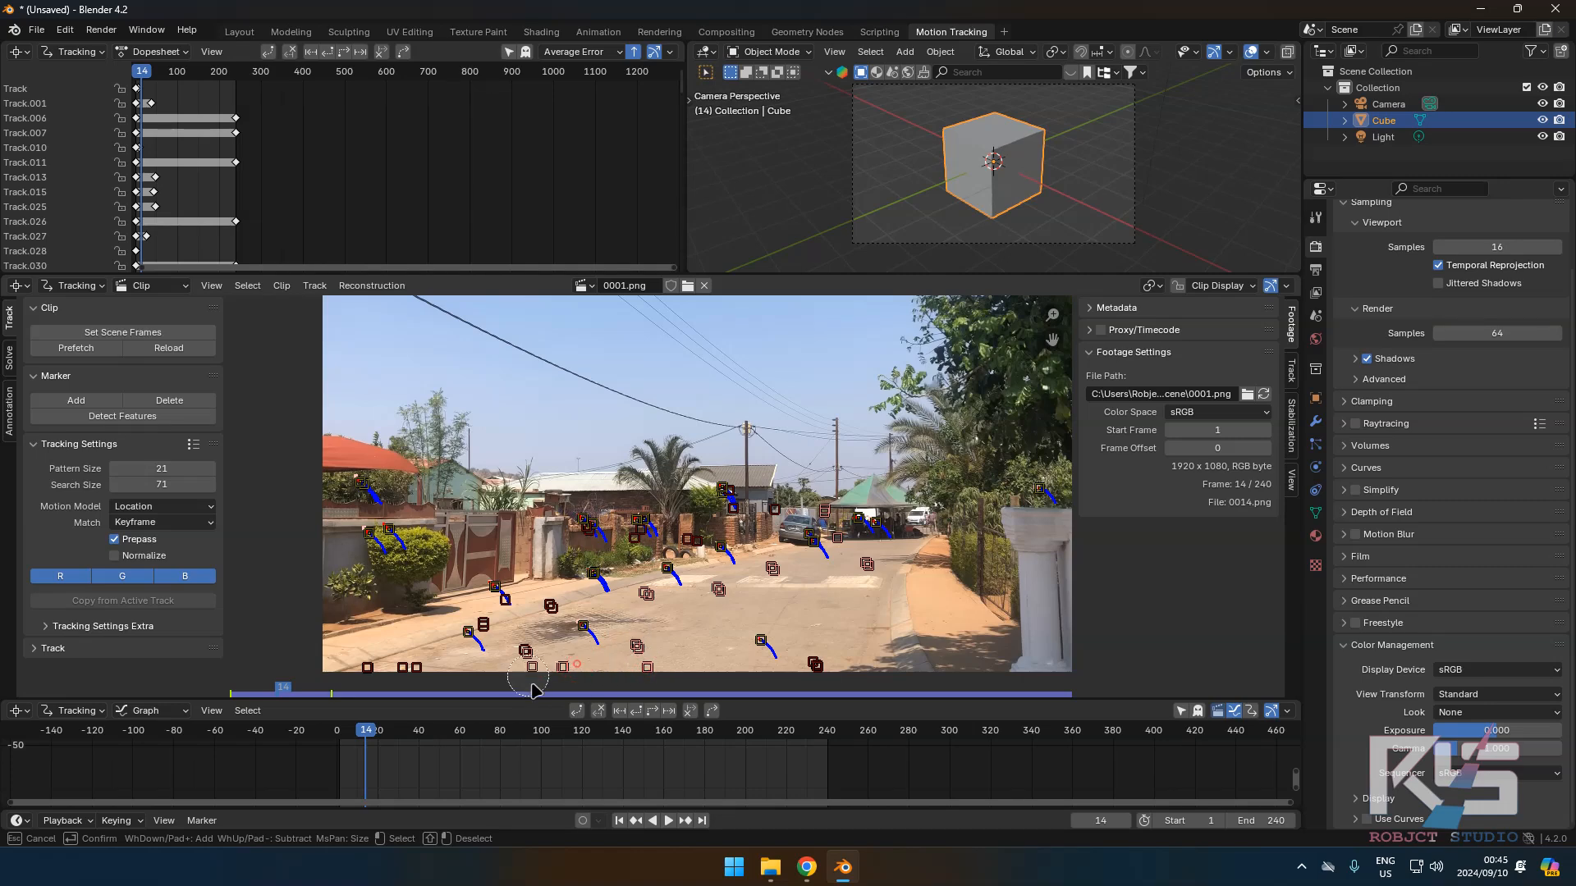
right_click(596, 651)
key(x)
click(594, 660)
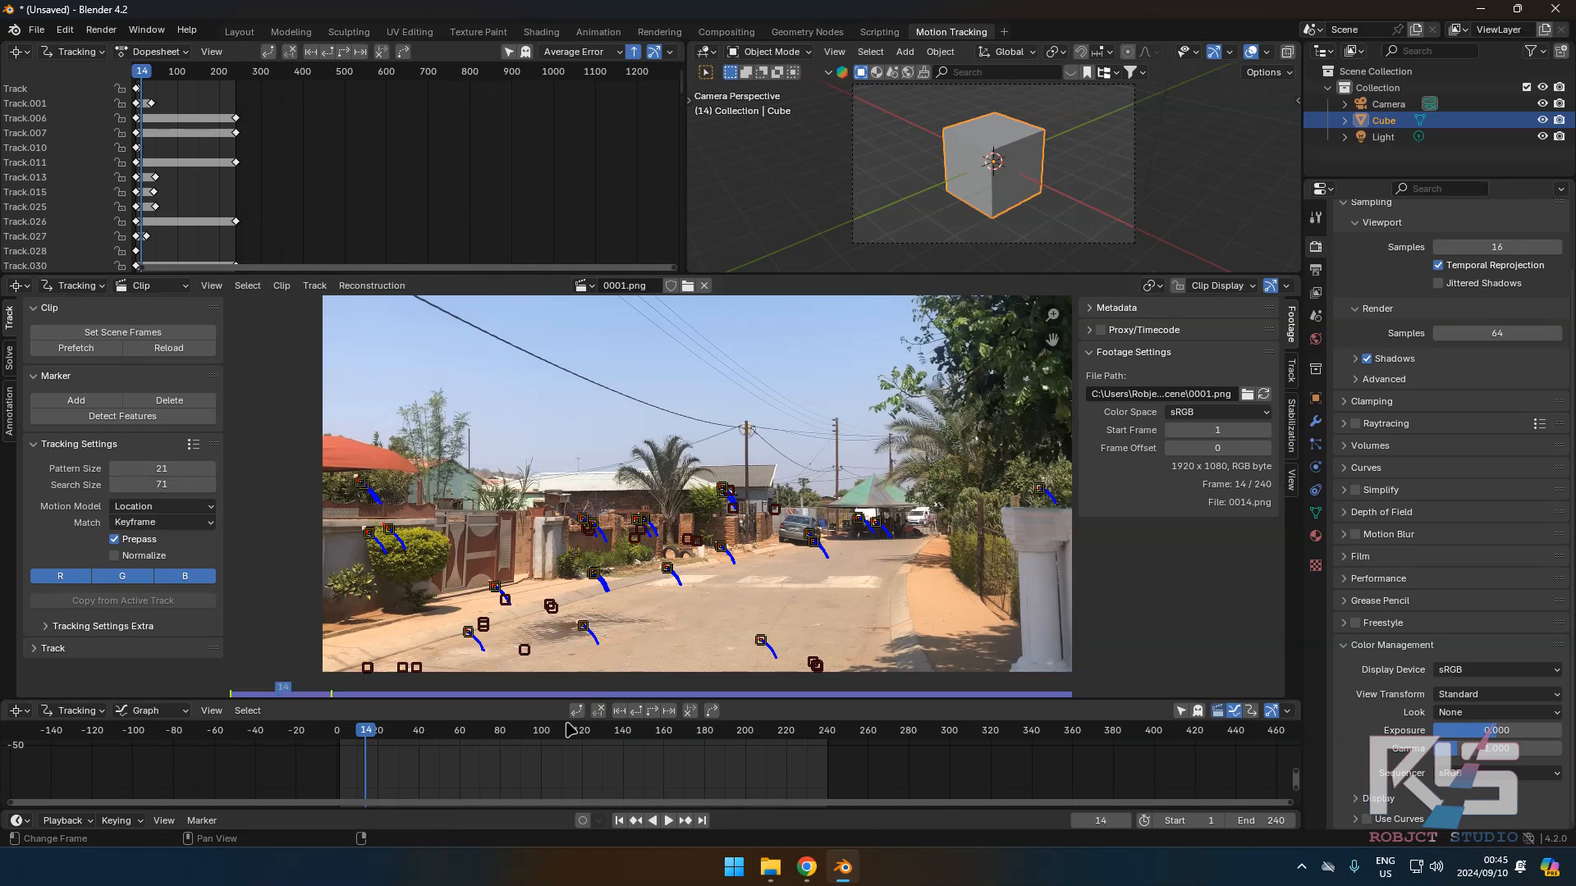
On frame 130, circle-select and delete the tracks on the roadside bushes, palm tree and garden wall behind the shrubs.
mouse_move(571, 730)
mouse_down()
mouse_move(703, 734)
mouse_move(565, 751)
mouse_move(585, 751)
mouse_up()
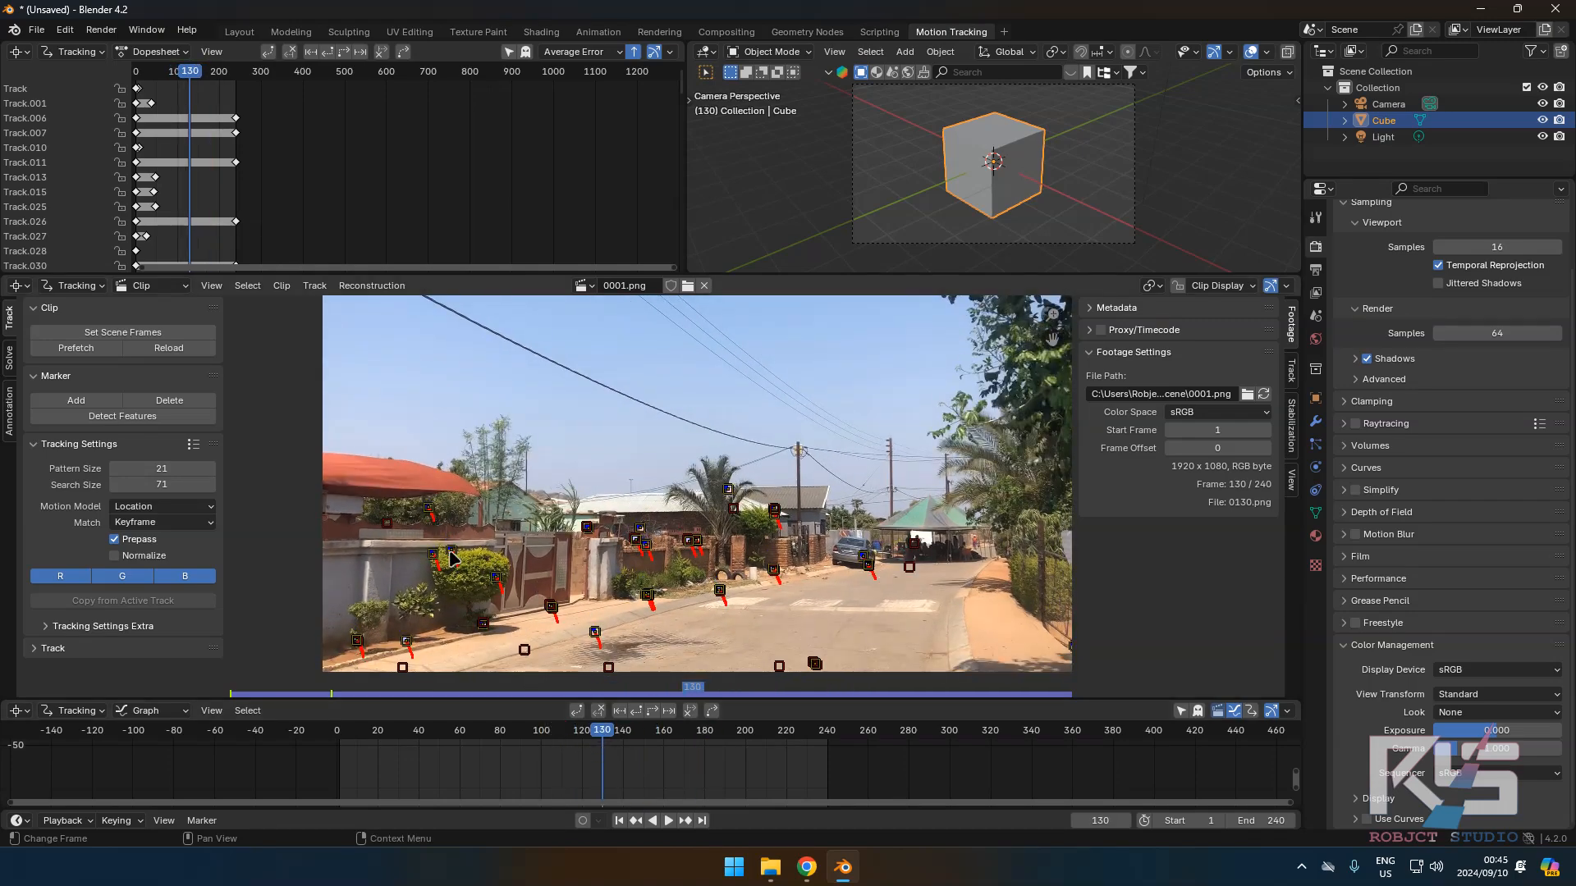
key(c)
mouse_move(481, 552)
mouse_down()
mouse_move(445, 563)
mouse_move(491, 578)
mouse_up()
mouse_move(402, 617)
mouse_down()
mouse_move(361, 642)
mouse_move(404, 641)
mouse_up()
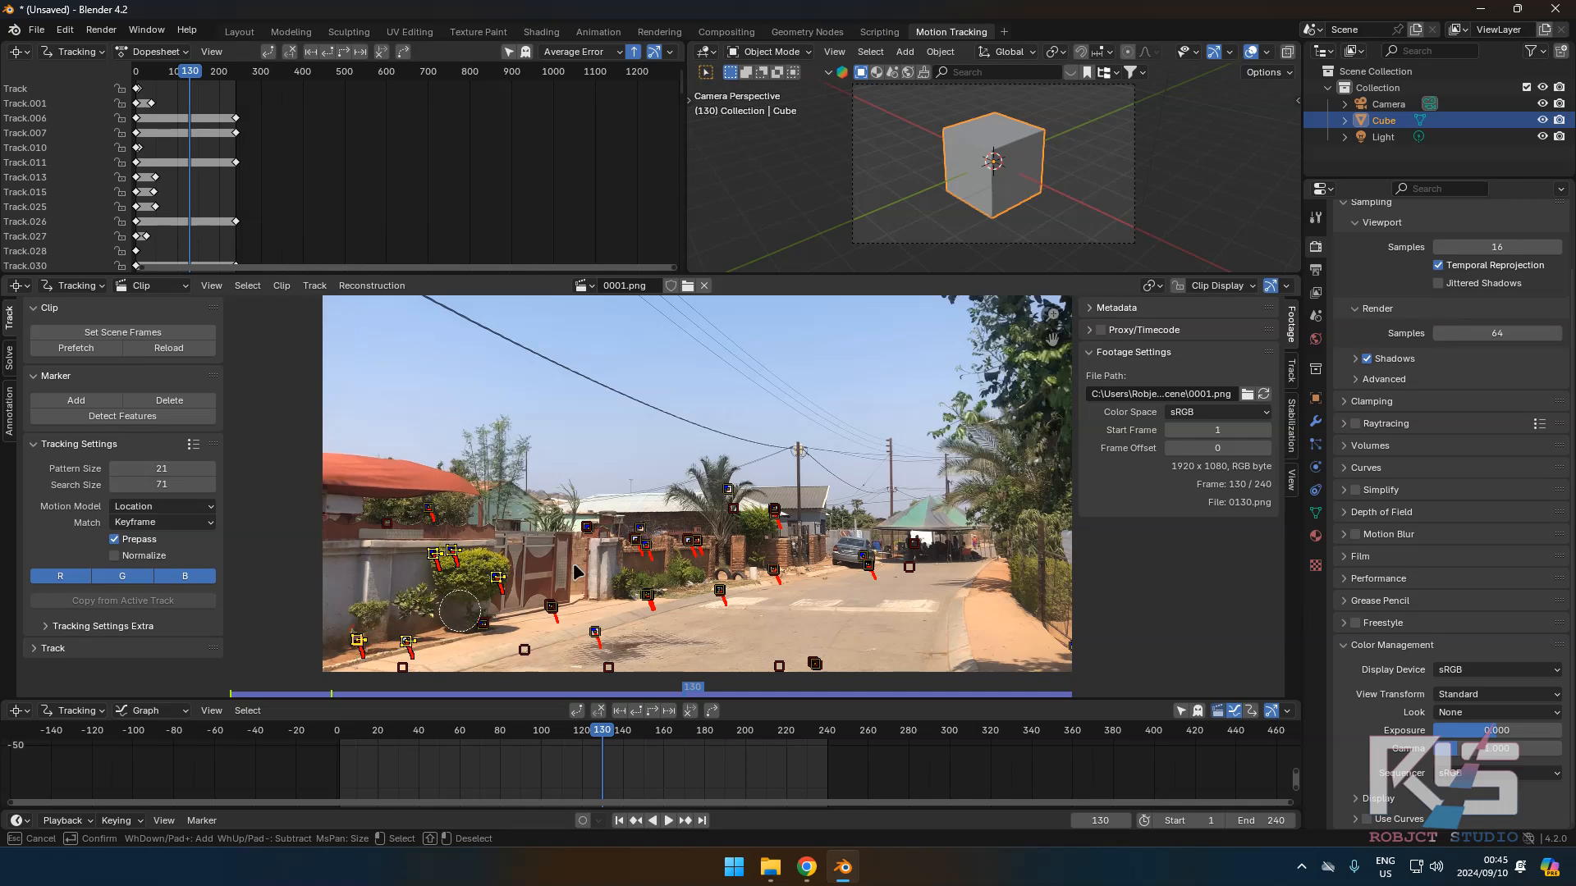
drag(750, 475, 737, 484)
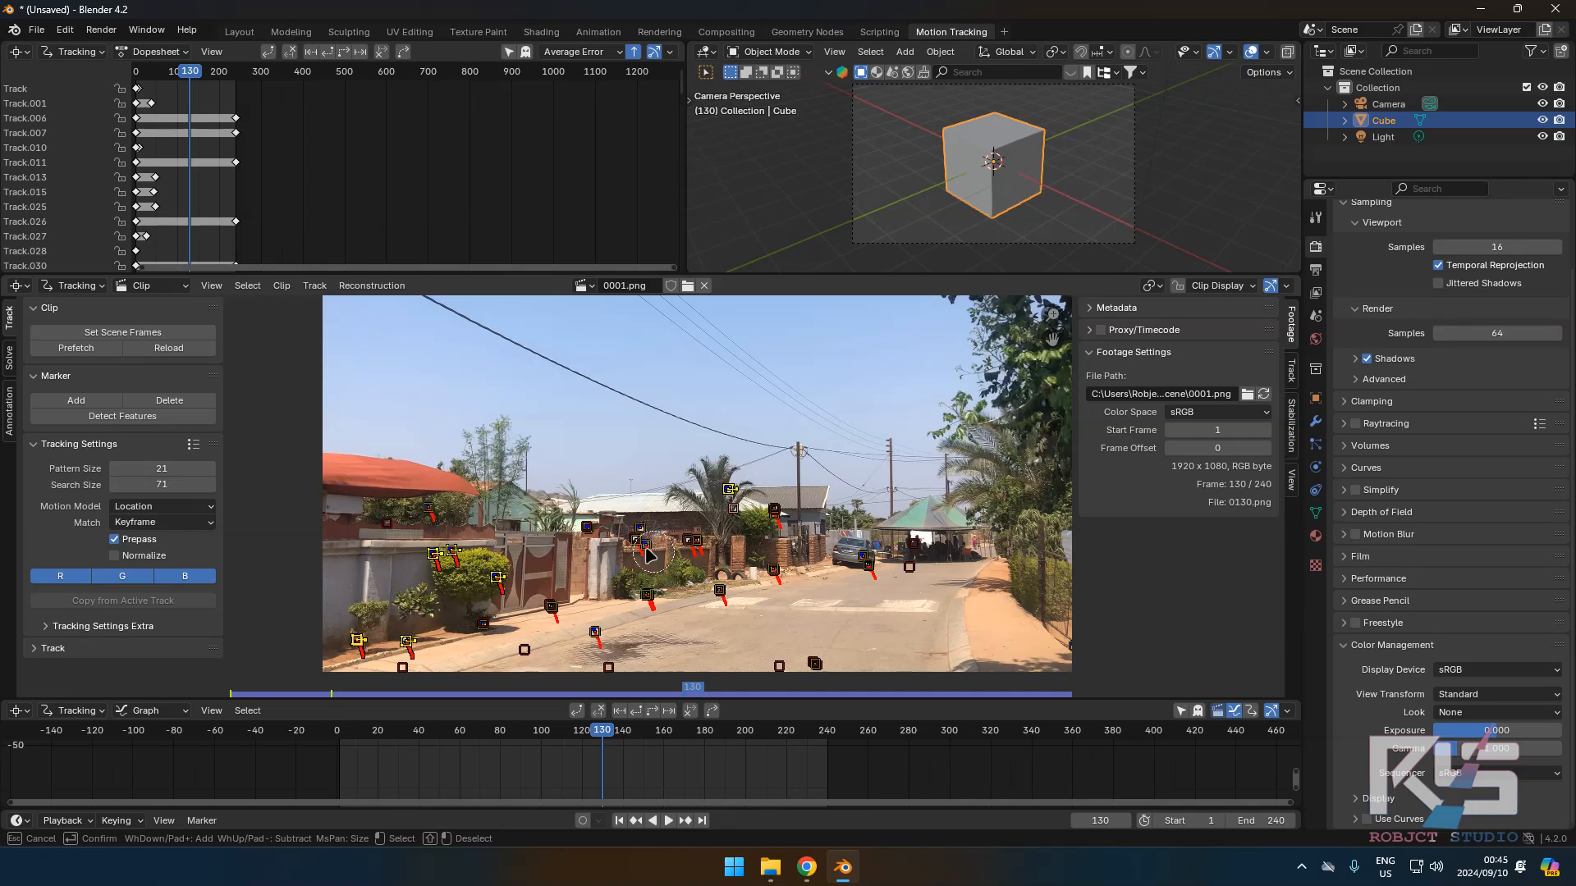
mouse_move(693, 557)
mouse_down()
mouse_move(589, 530)
mouse_move(855, 588)
mouse_up()
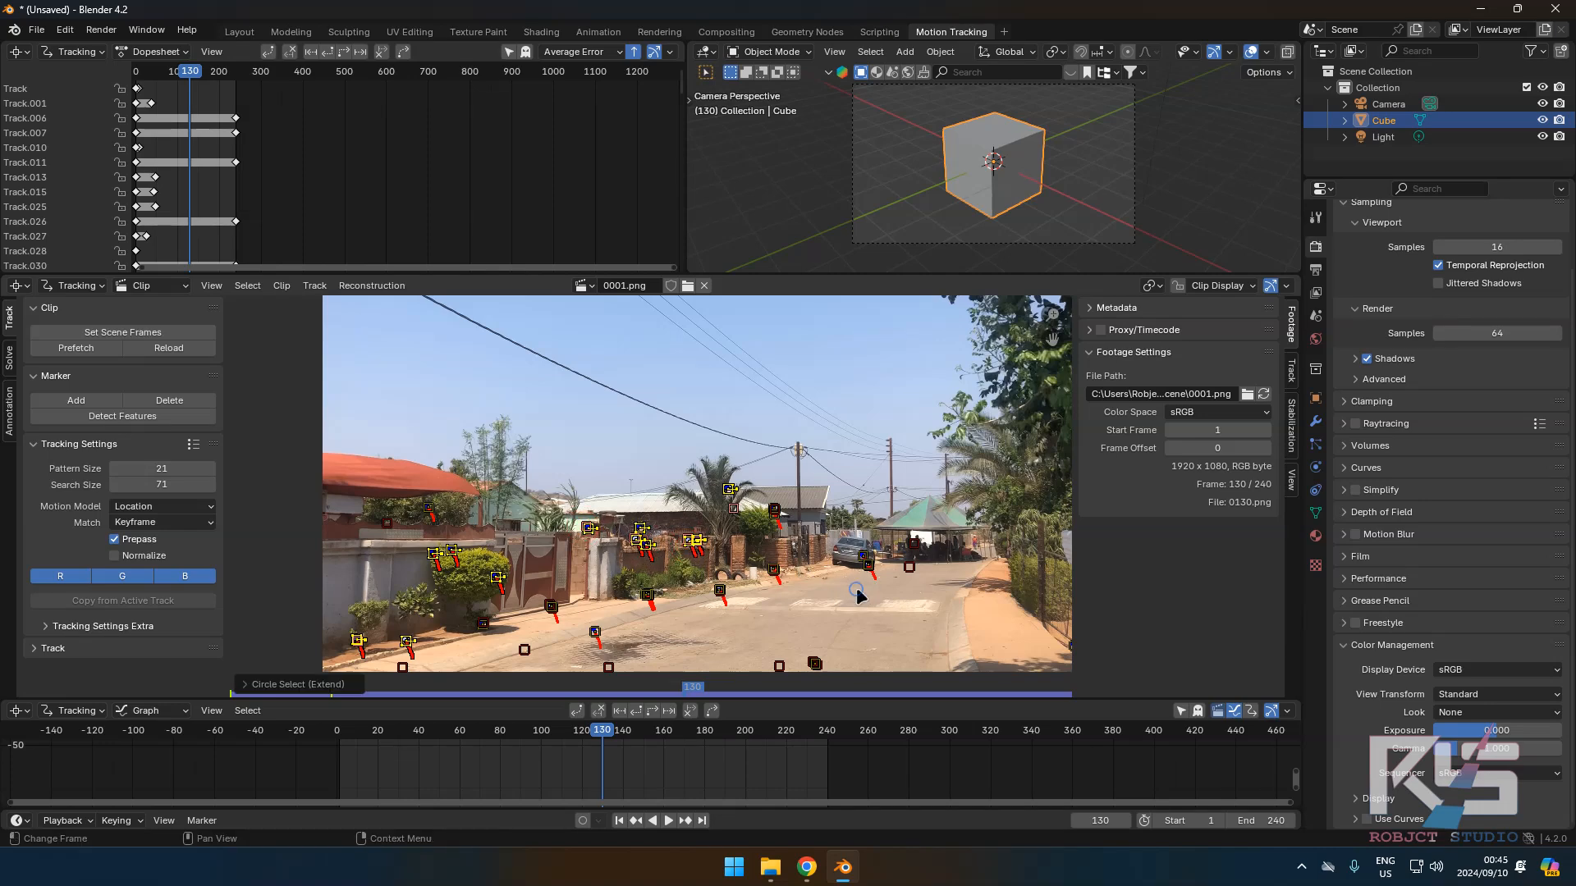
key(Delete)
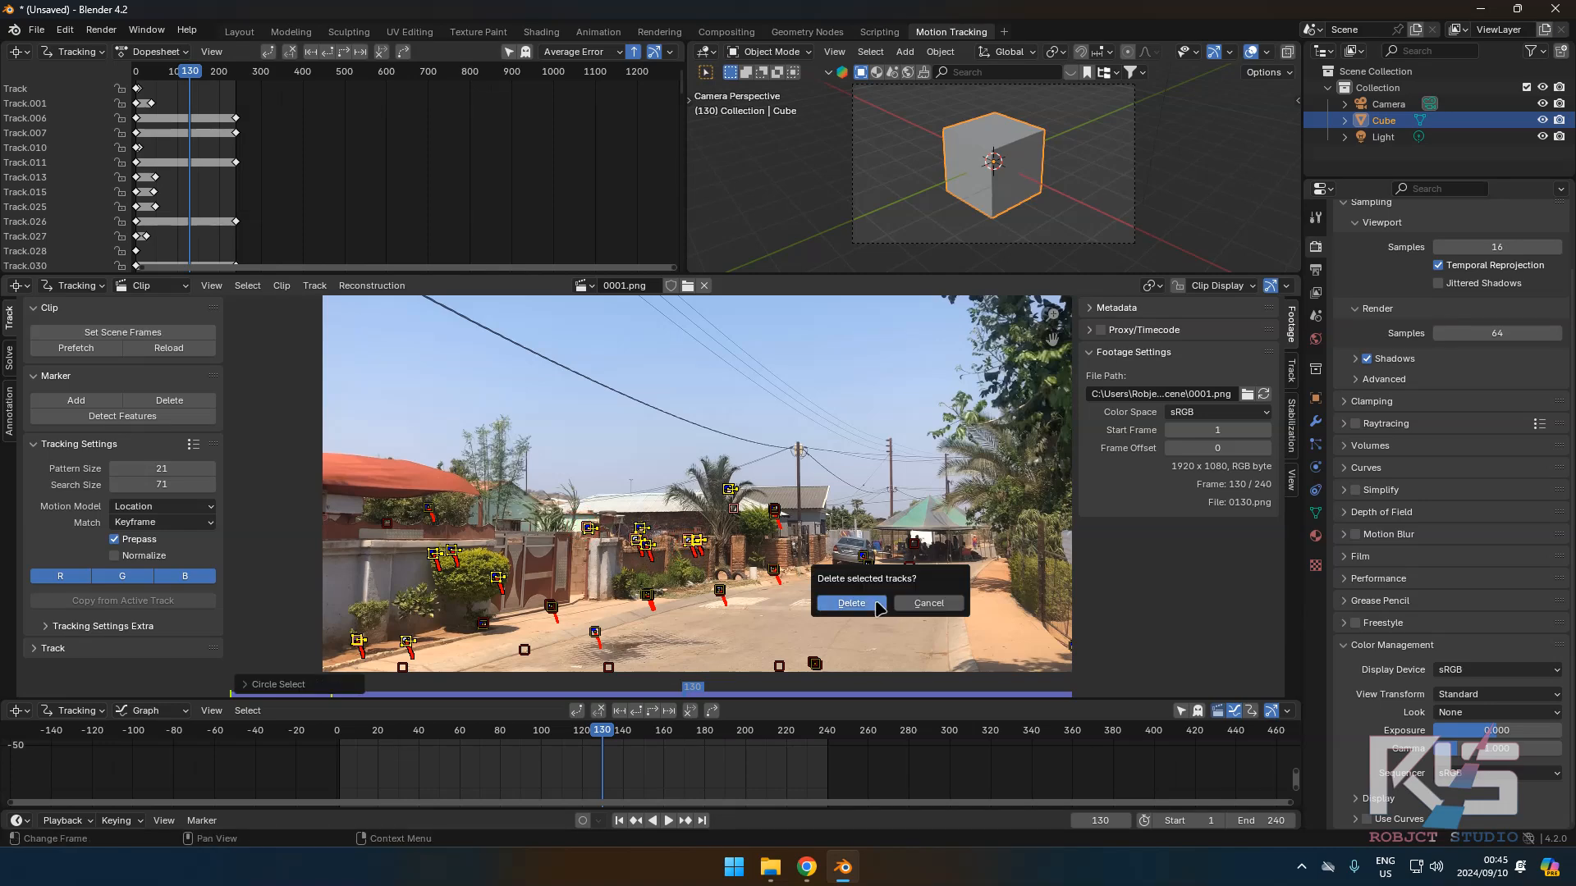
click(875, 599)
Circle-select and delete the stray markers between the green canopy and the road beside the parked car.
drag(920, 548, 915, 582)
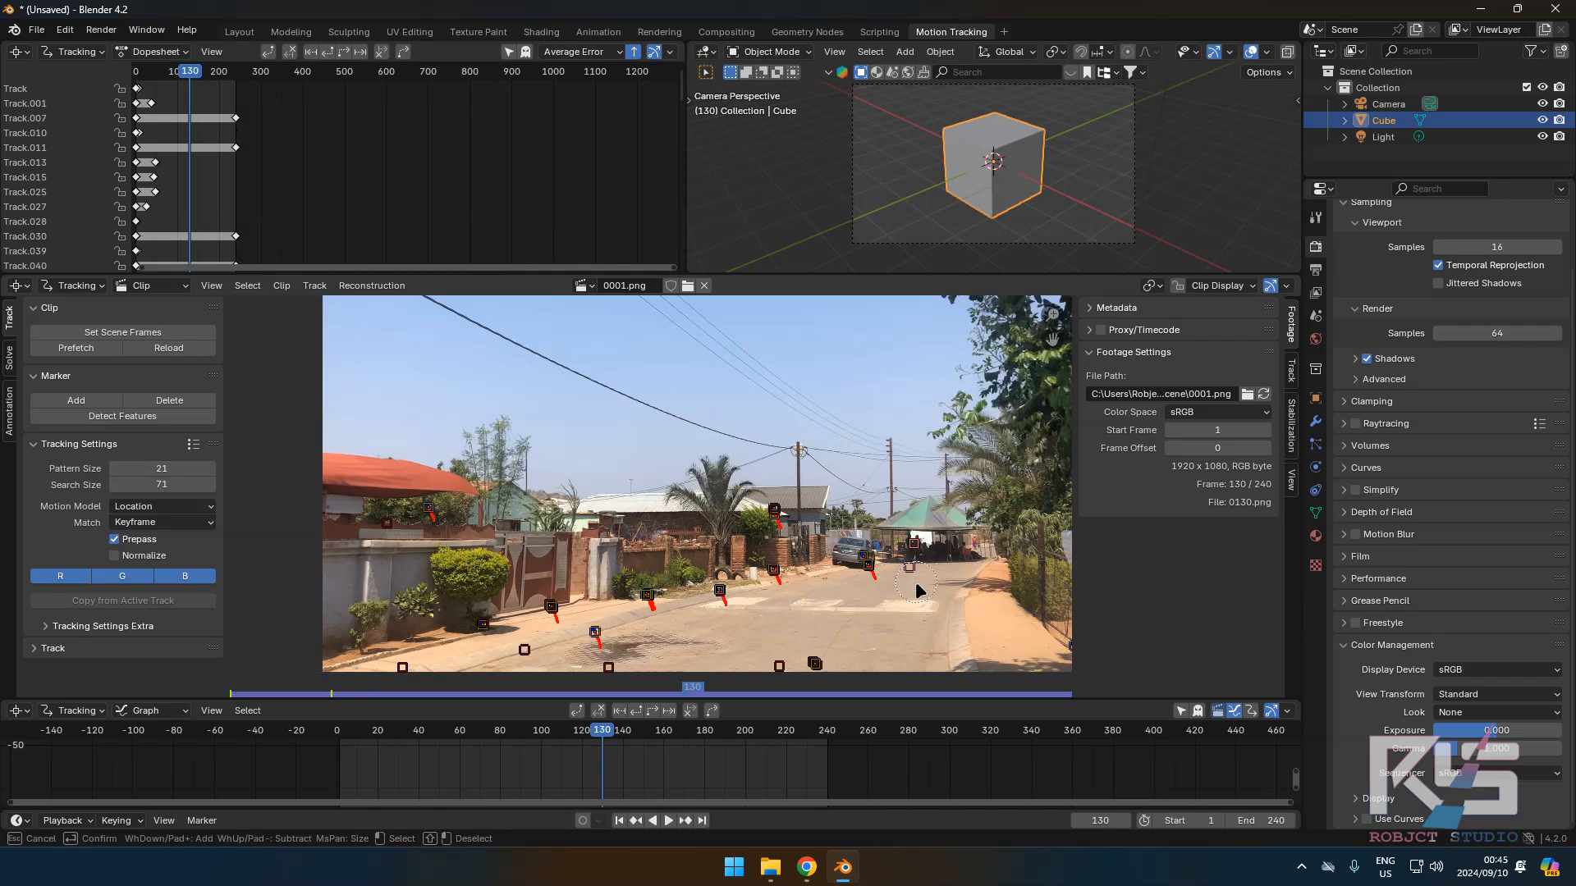
right_click(914, 583)
key(x)
click(915, 588)
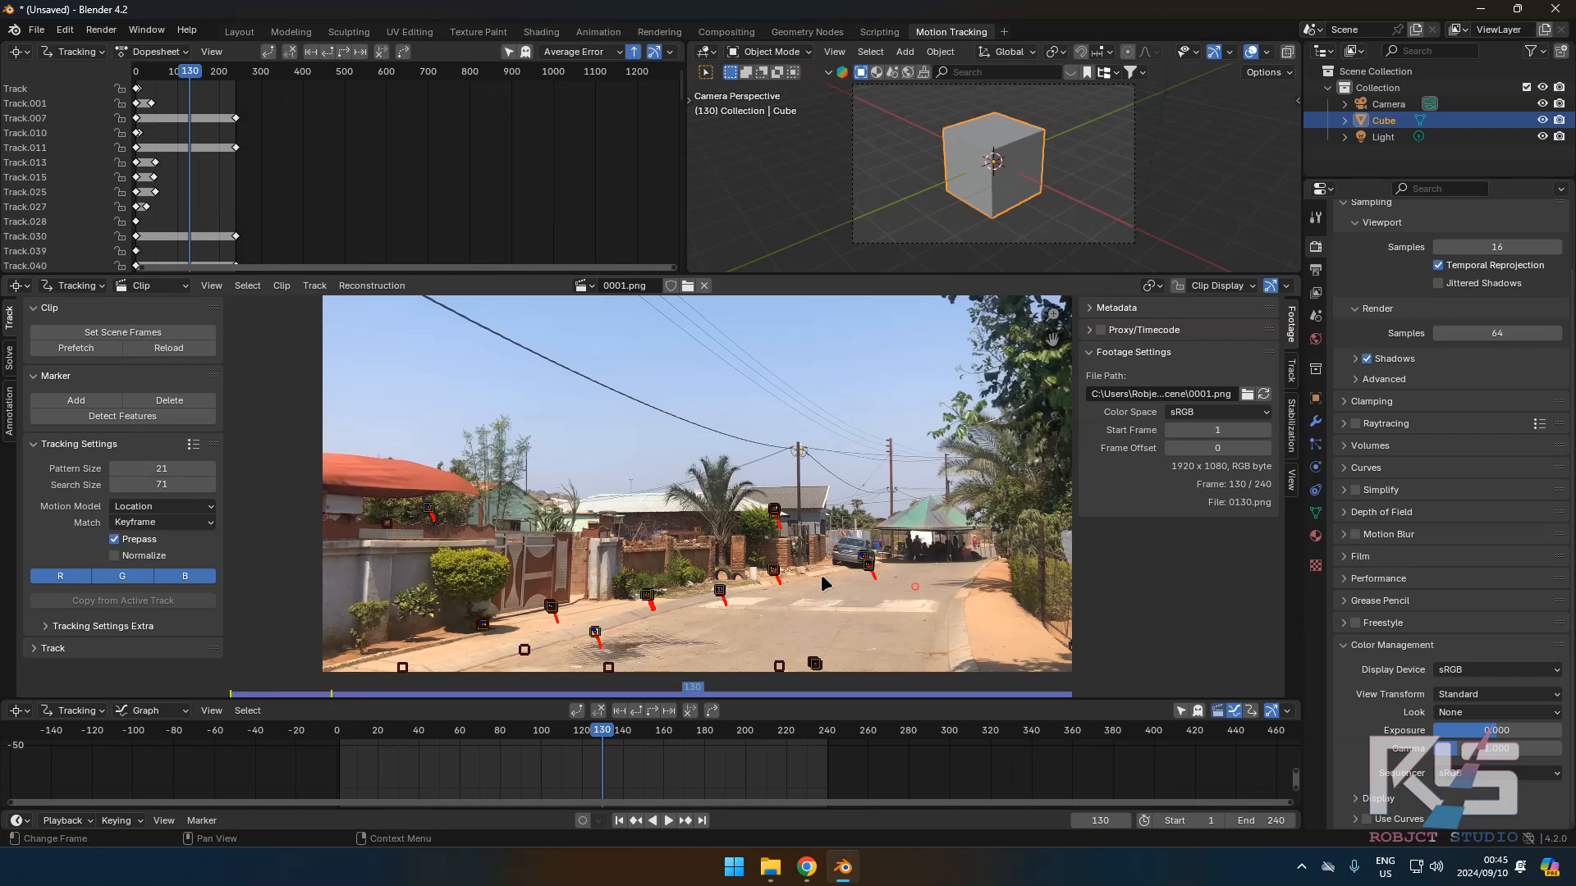
On frame 130, circle-select and delete the tracks beside the distant utility pole and on the hedge below the red roof.
key(c)
drag(762, 525, 782, 519)
right_click(793, 527)
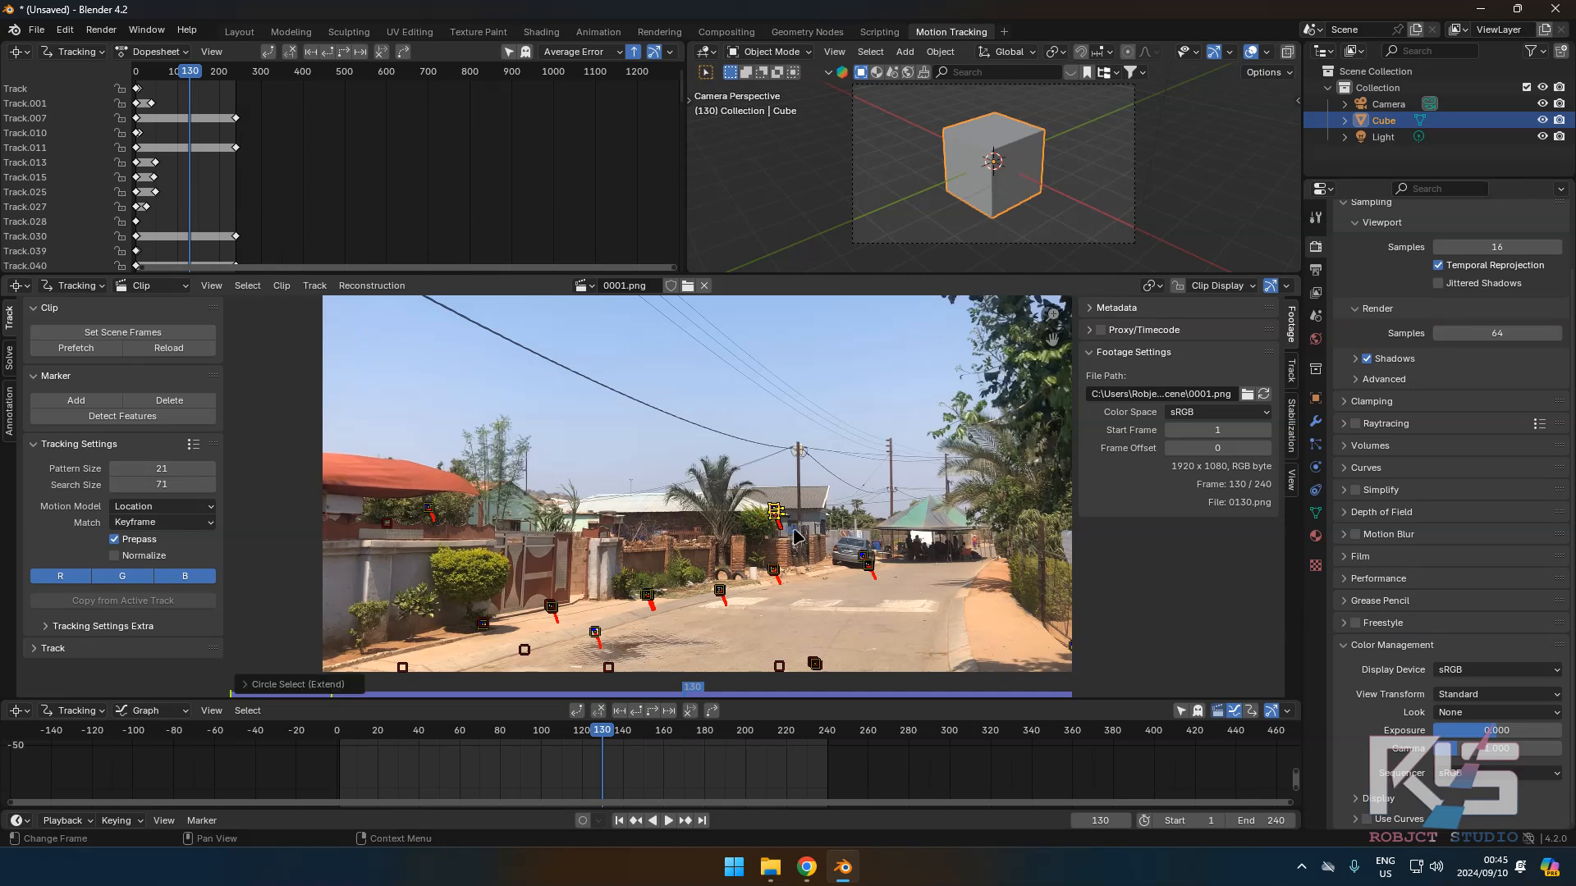
key(x)
key(x)
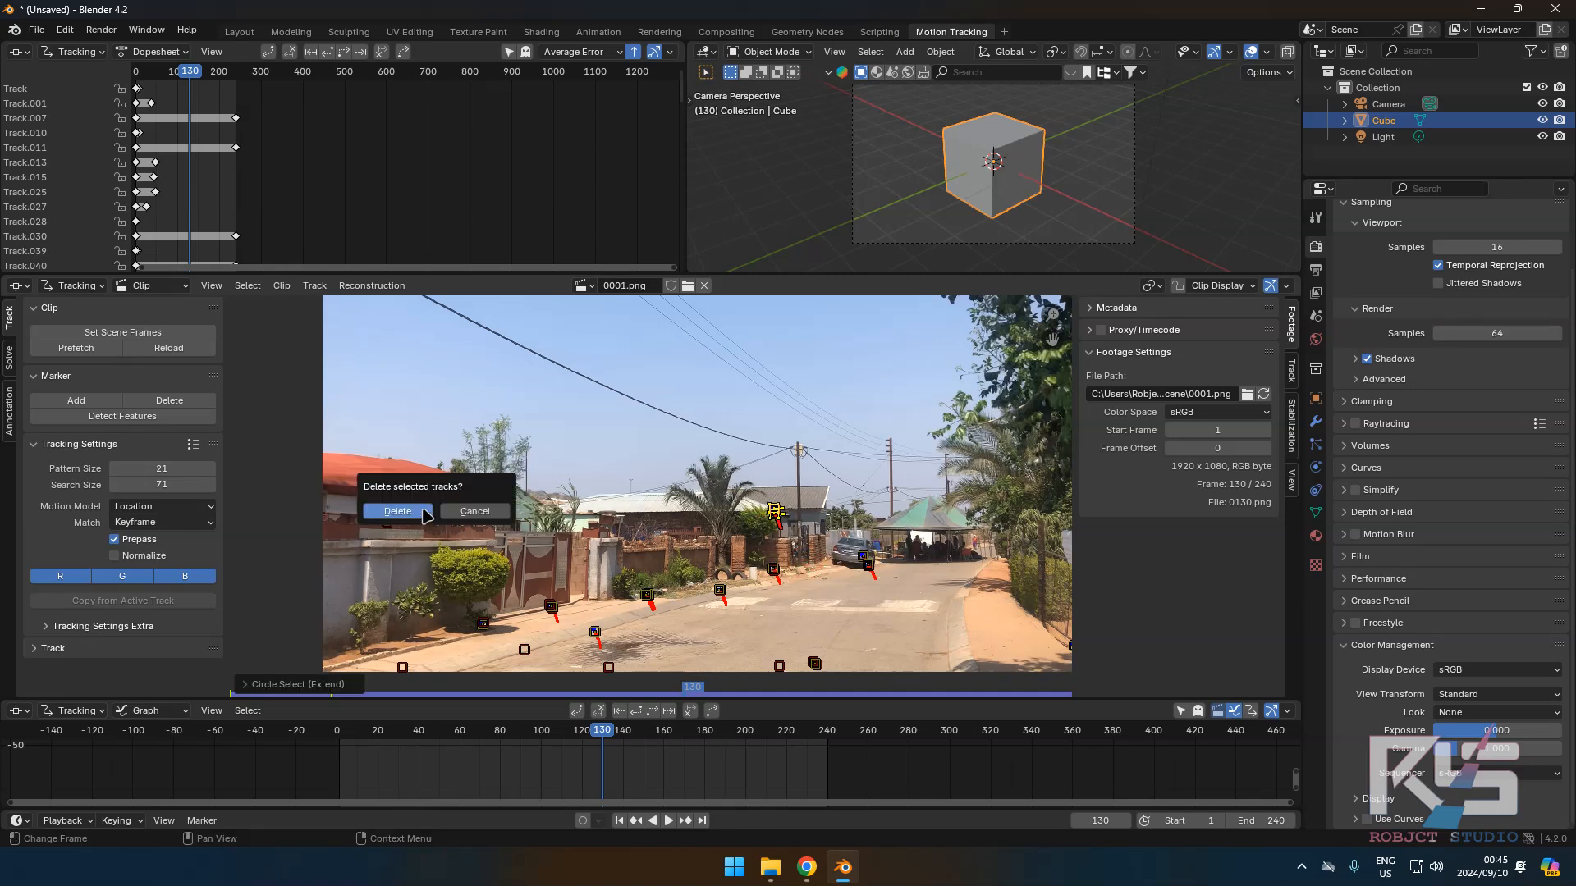
click(460, 515)
key(c)
click(425, 510)
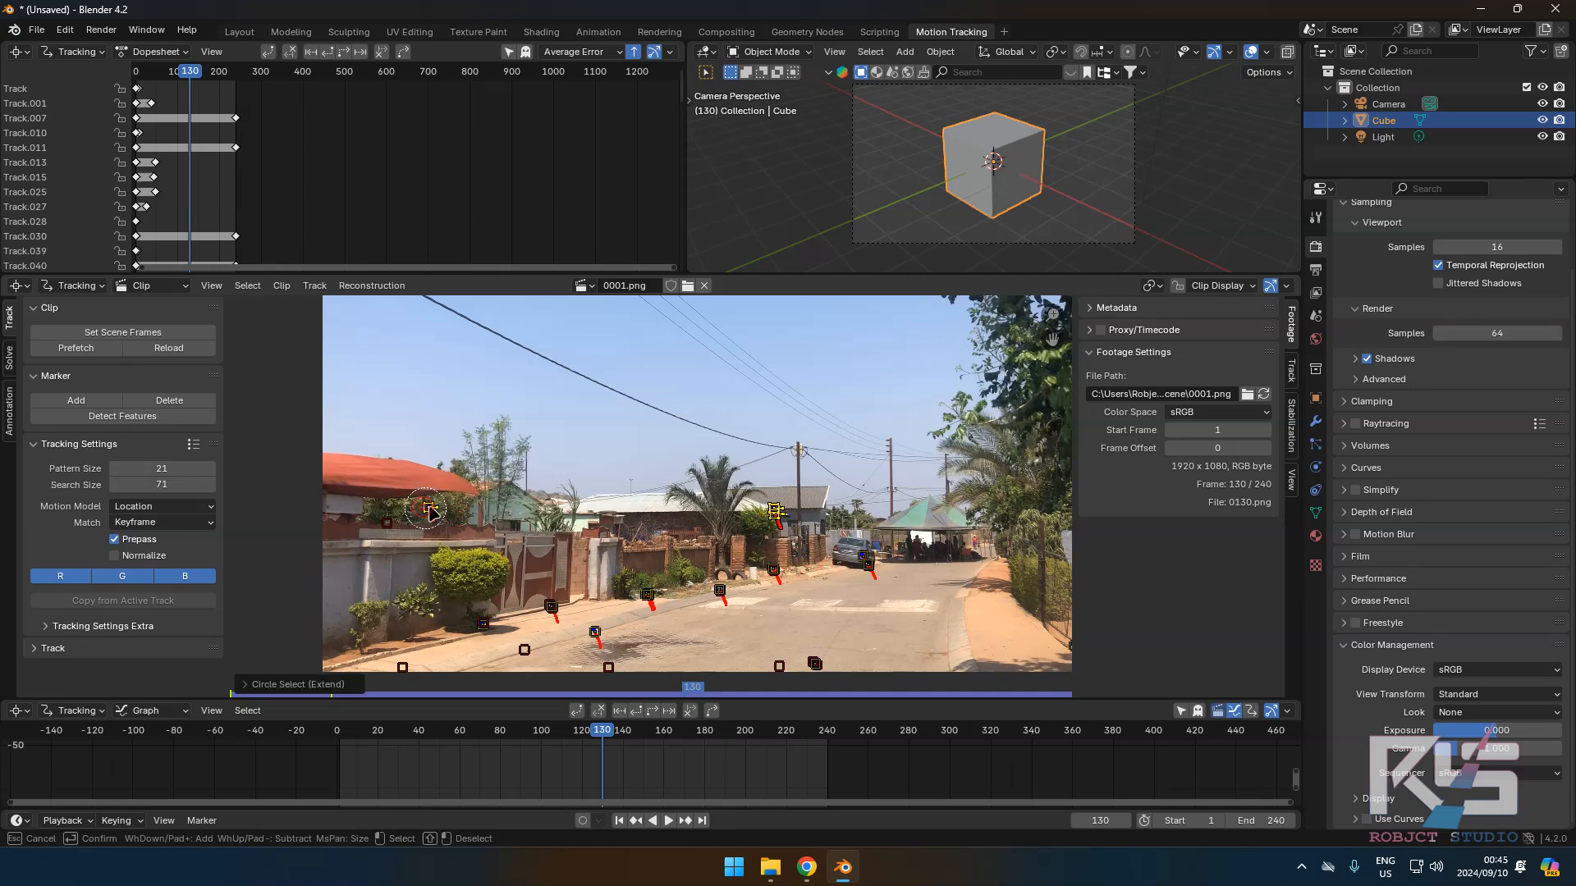
right_click(448, 530)
key(x)
click(454, 551)
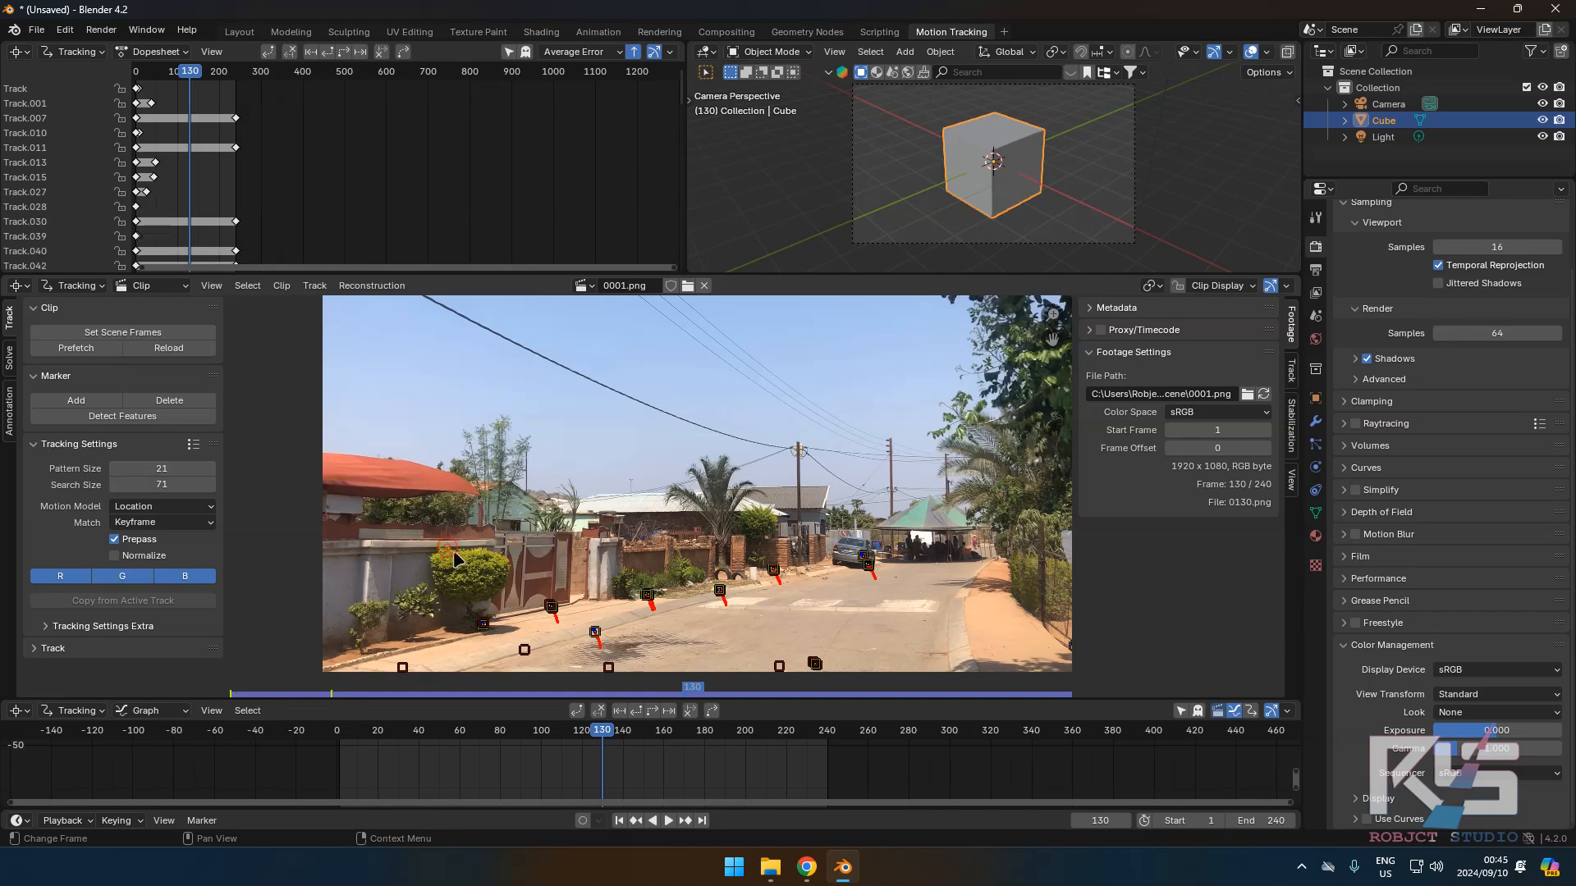
On frame 181, circle-select and delete the tracks at the foot of the round bush, and open the camera solve settings.
drag(621, 725, 710, 781)
key(c)
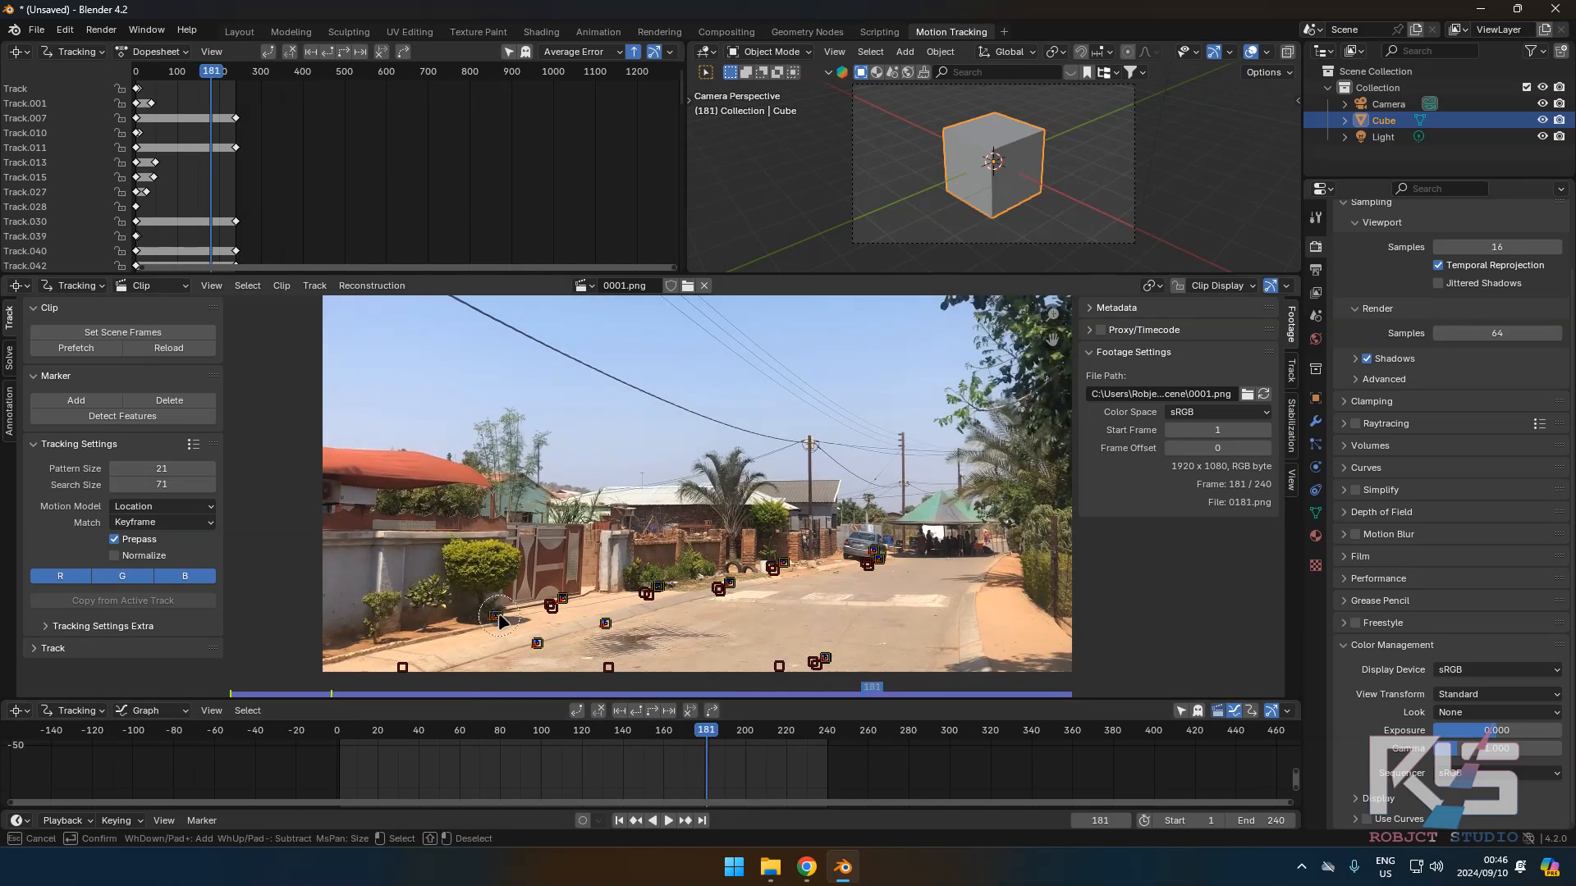
drag(492, 620, 519, 639)
right_click(510, 642)
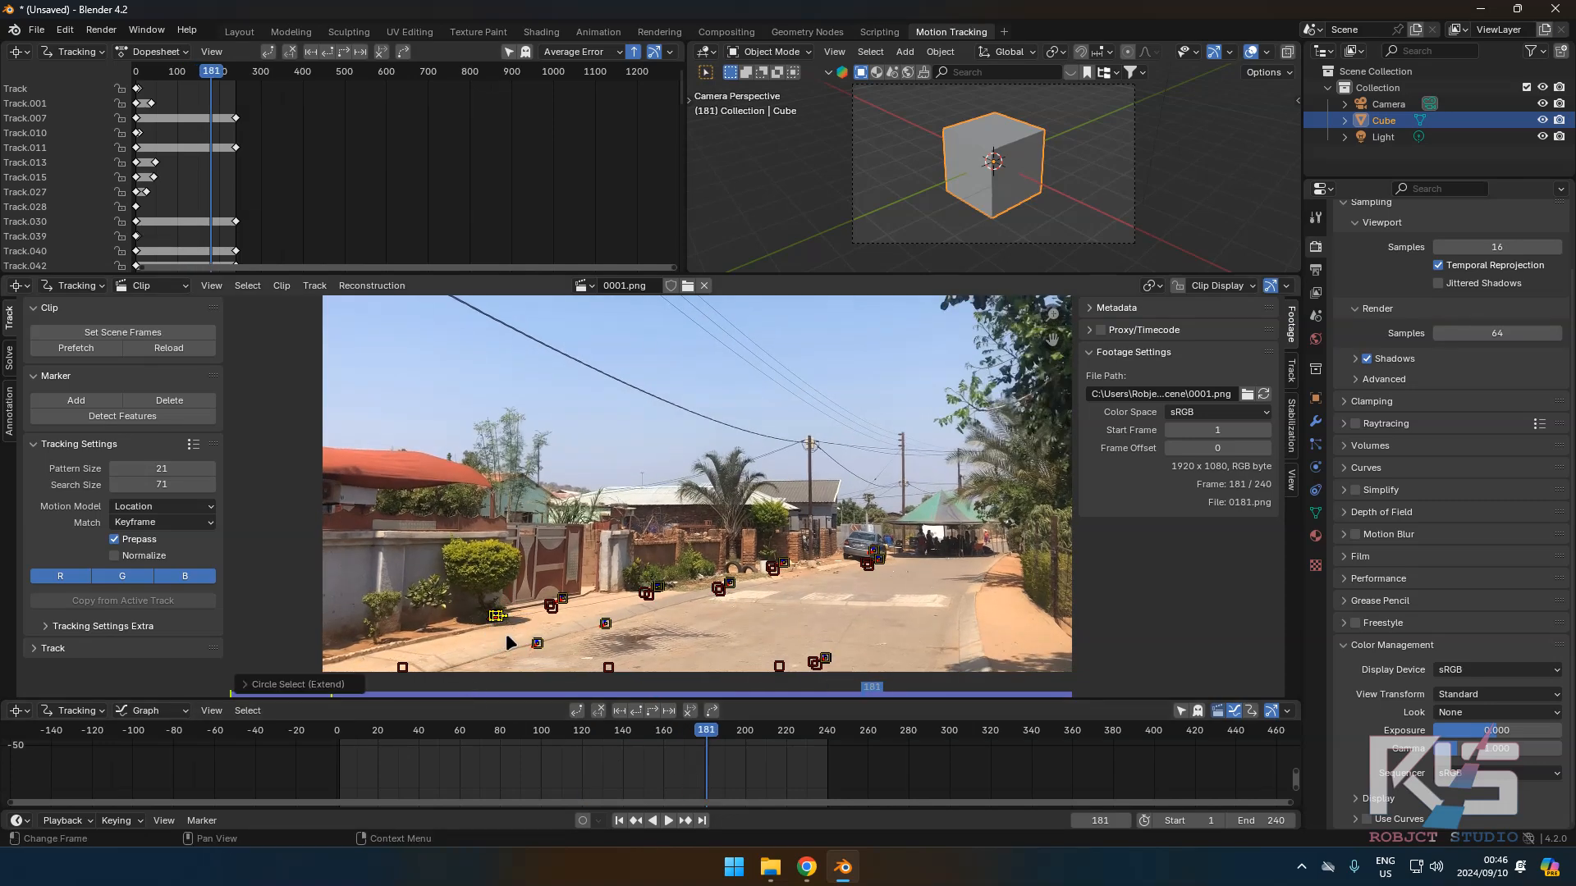
key(x)
click(488, 649)
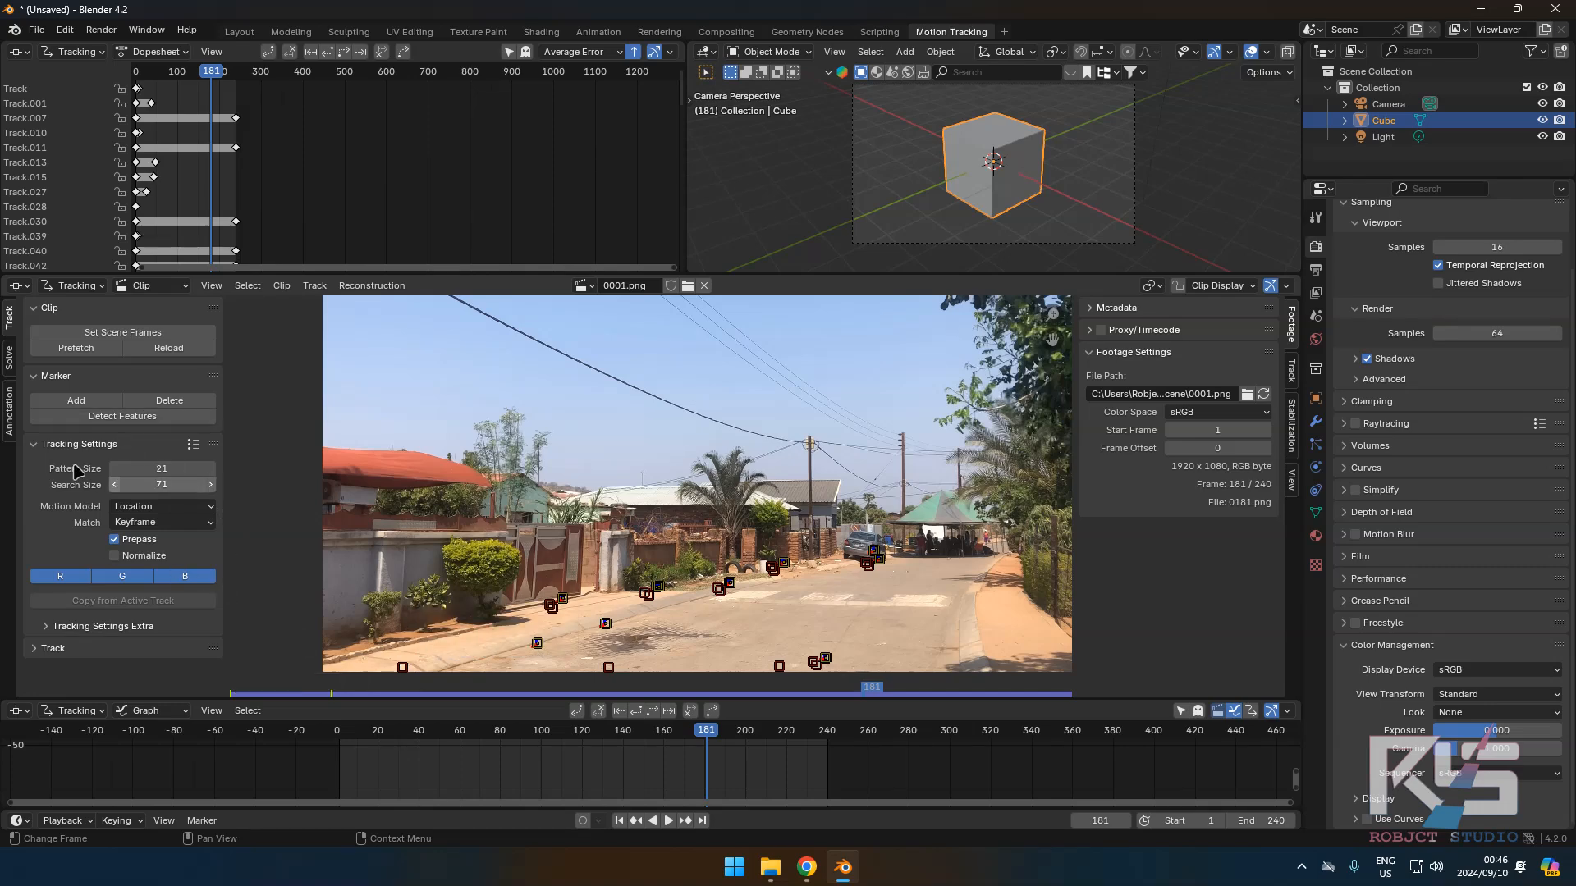
click(9, 358)
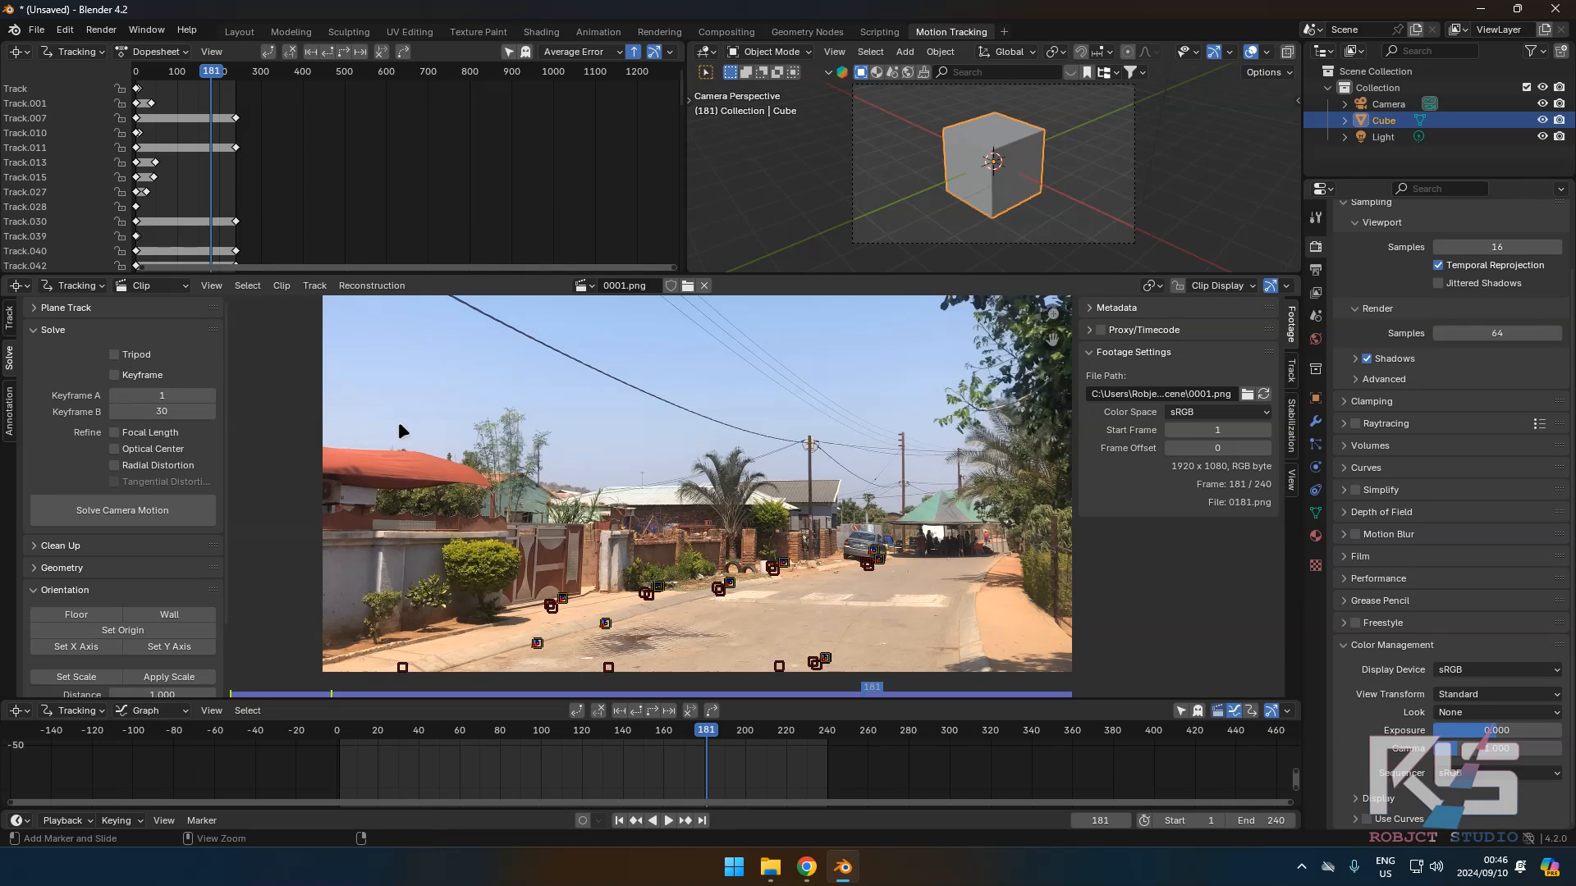
key(ctrl+s)
click(1366, 742)
key(ctrl+s)
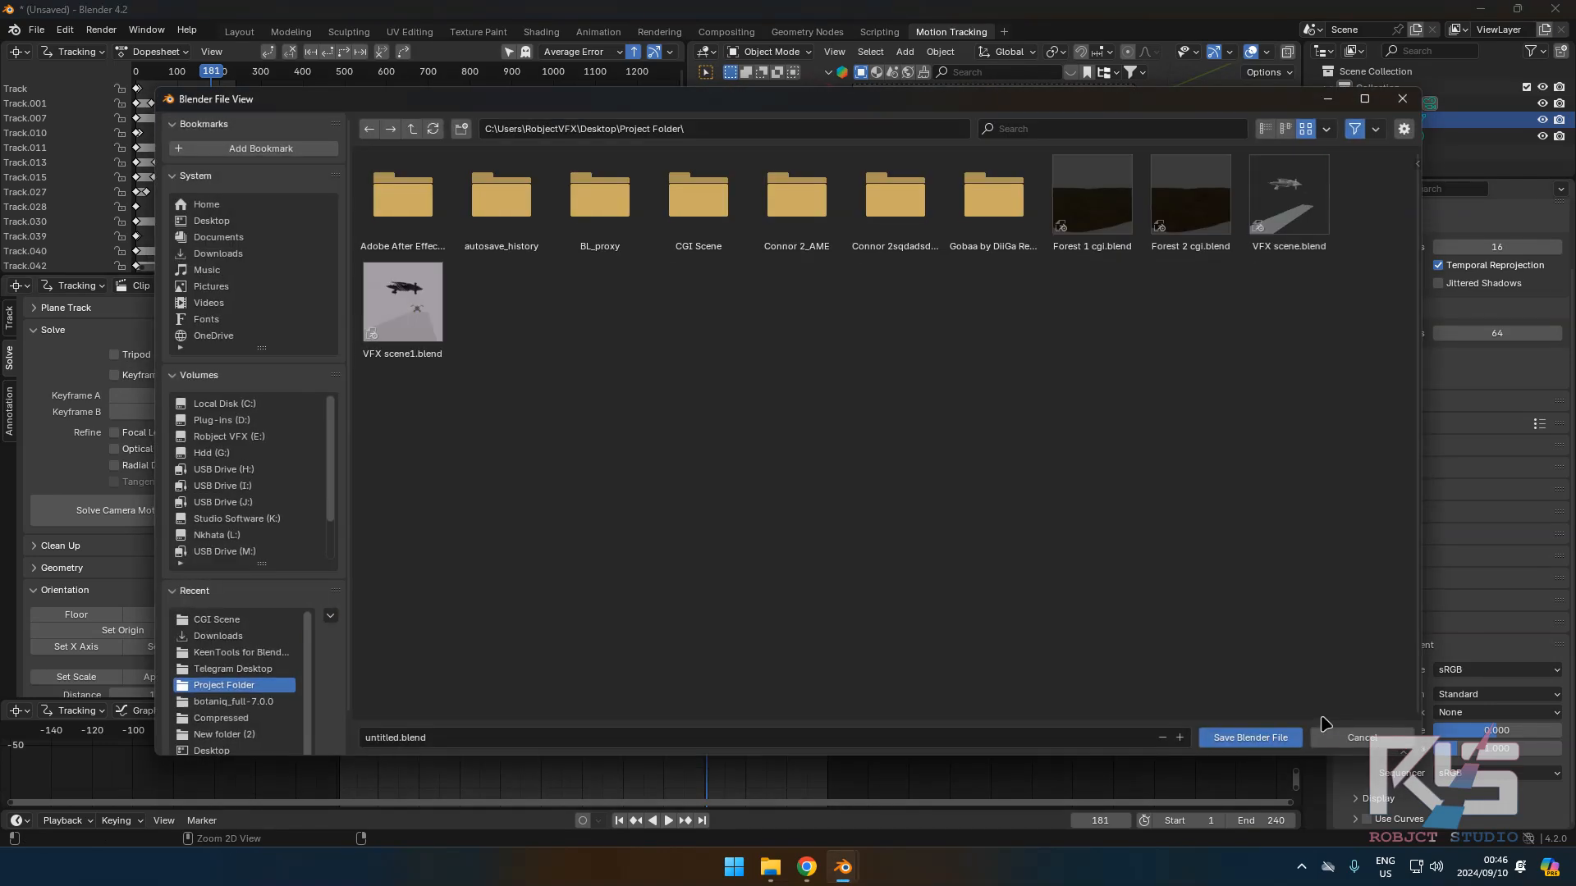
click(1395, 742)
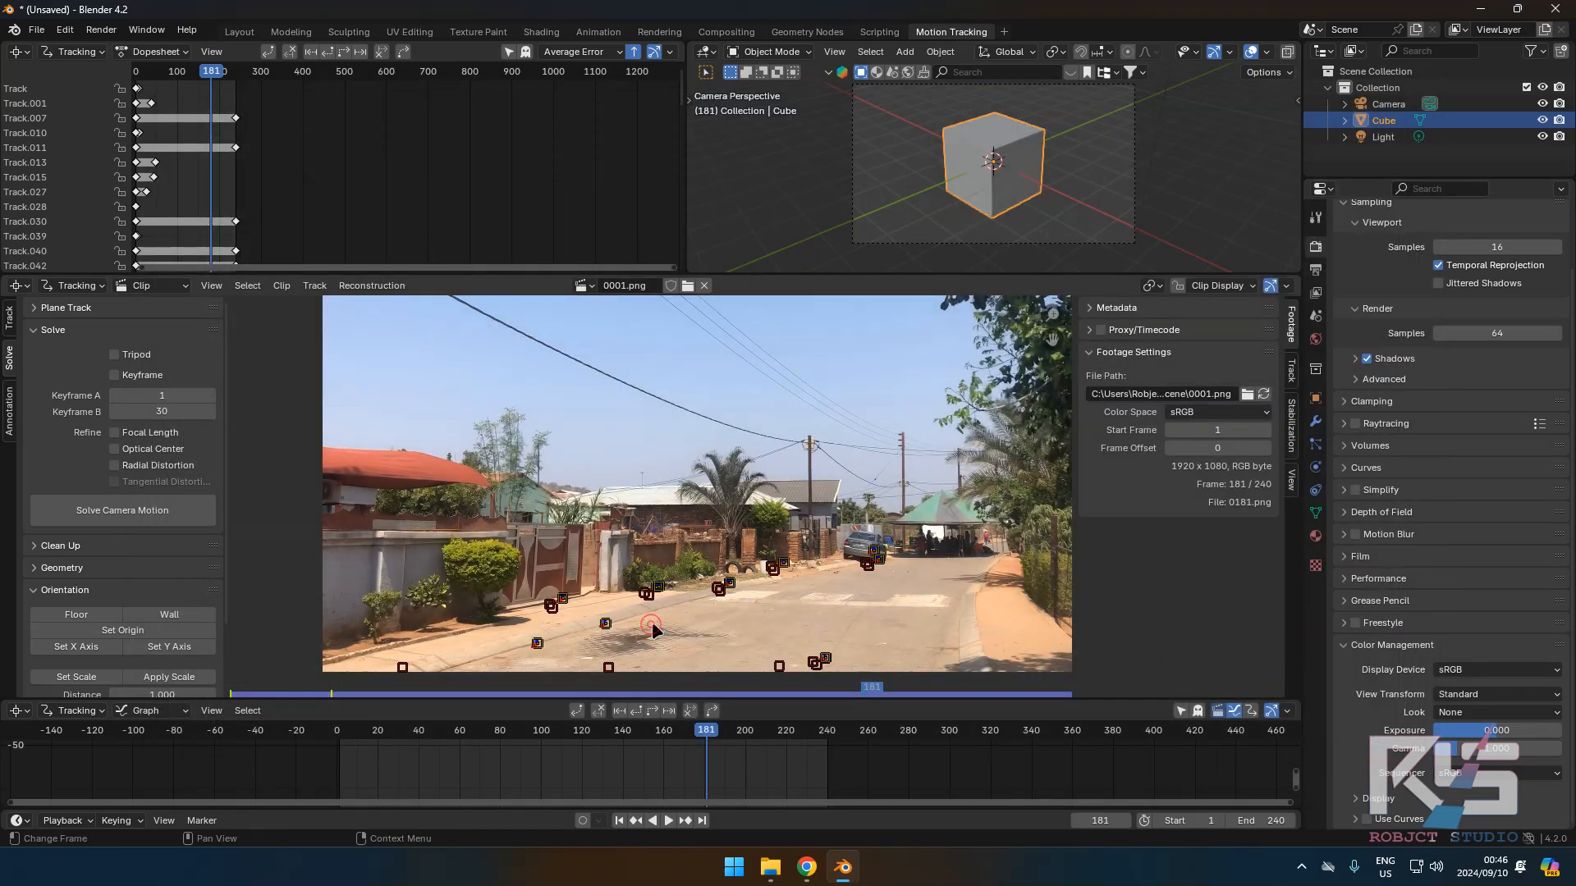
Solve the camera motion for all tracks with automatic Keyframe selection and Focal Length, Optical Center and Radial Distortion refinement enabled.
key(a)
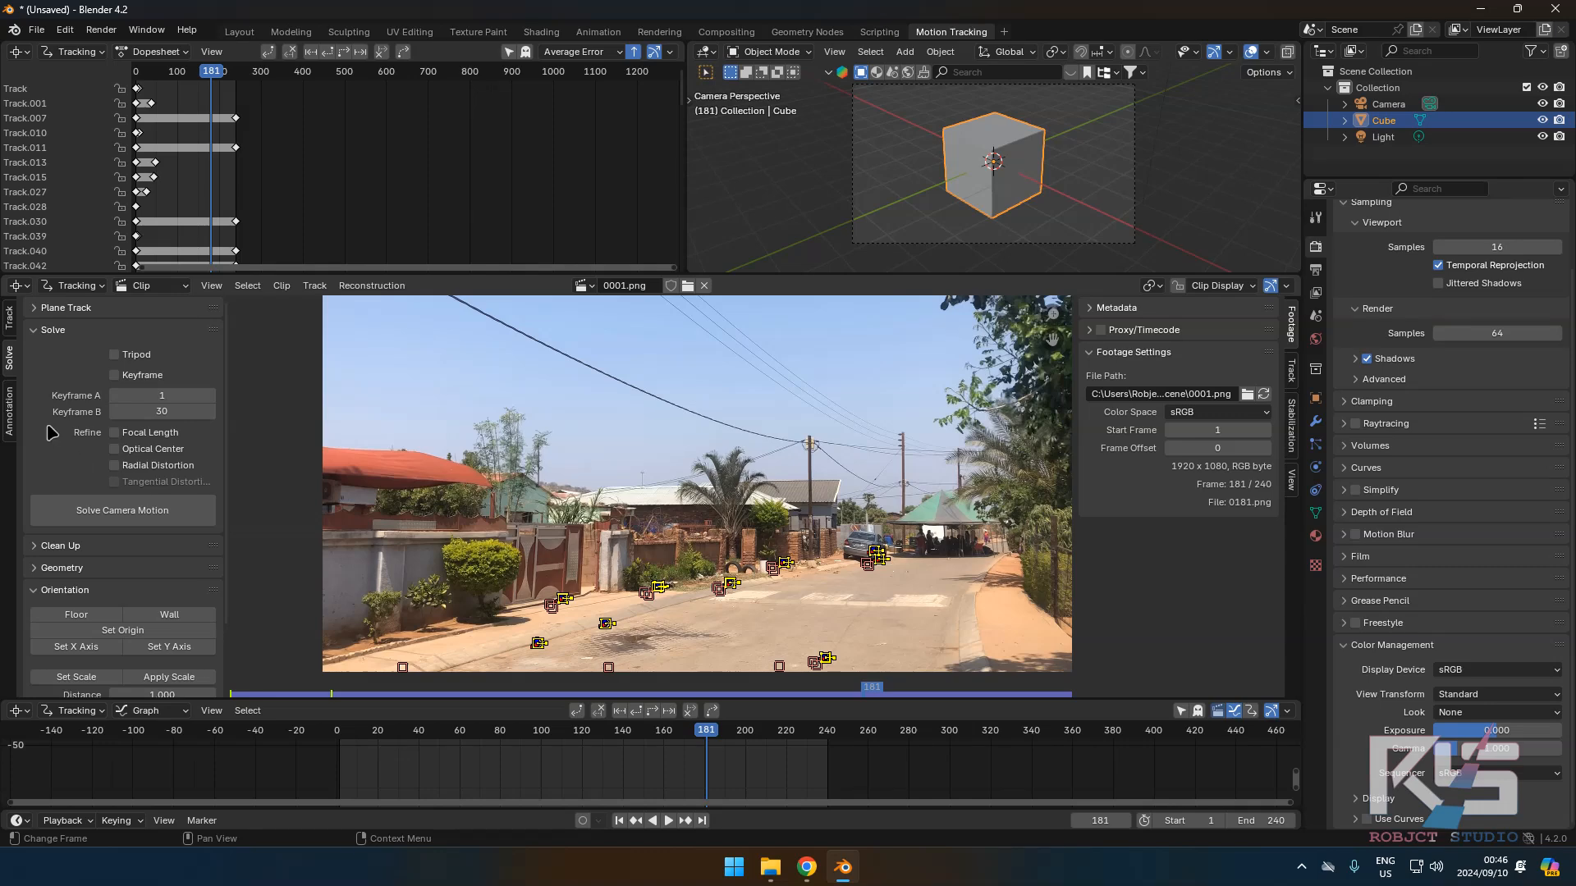
click(119, 376)
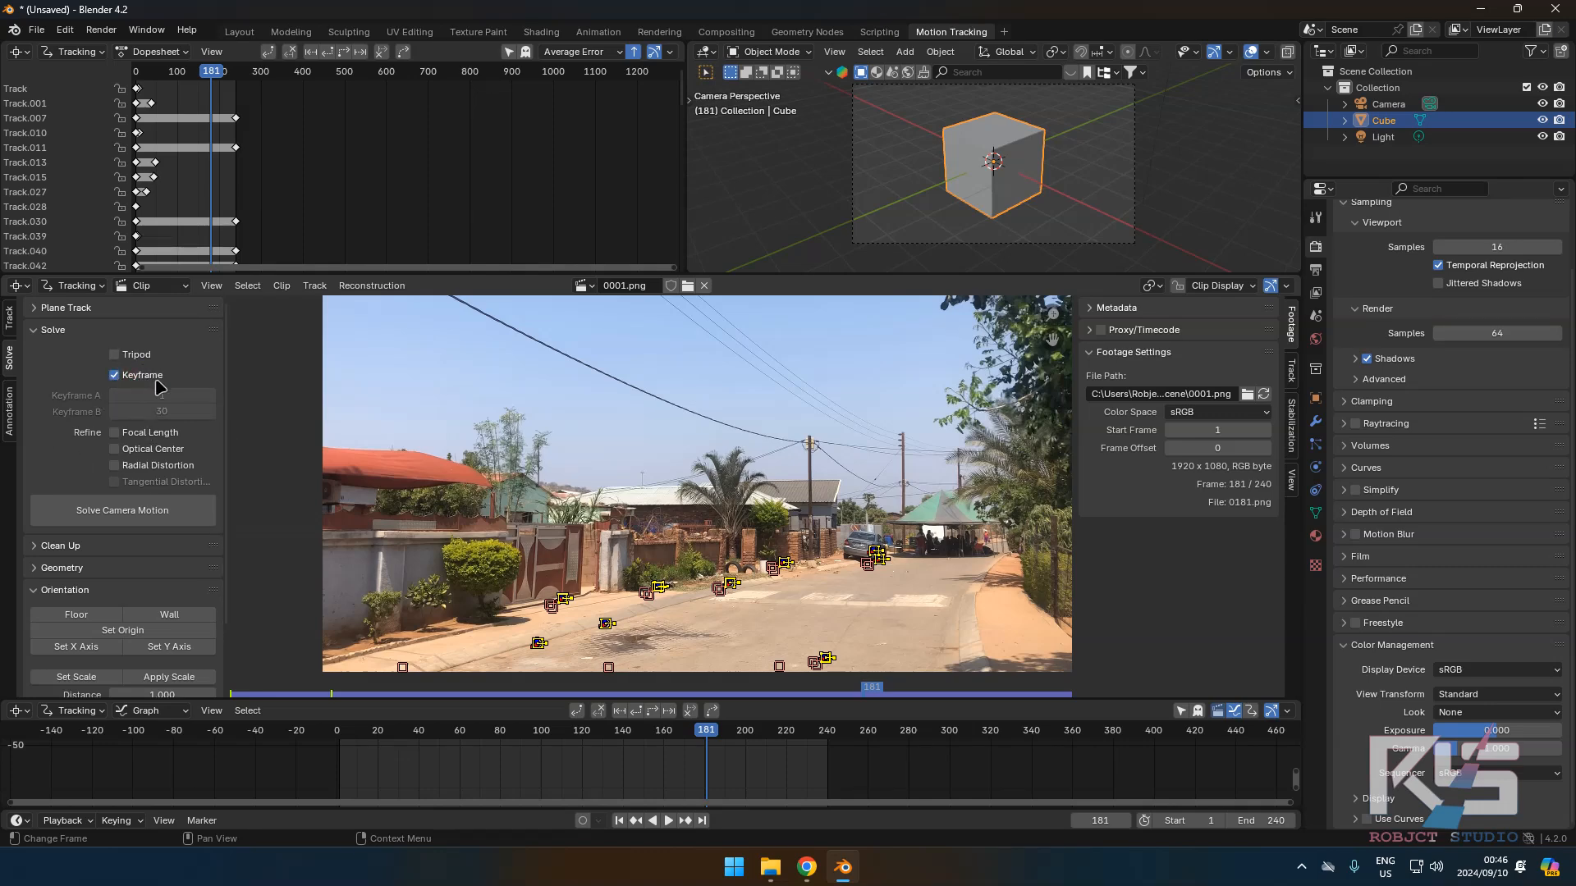
click(123, 433)
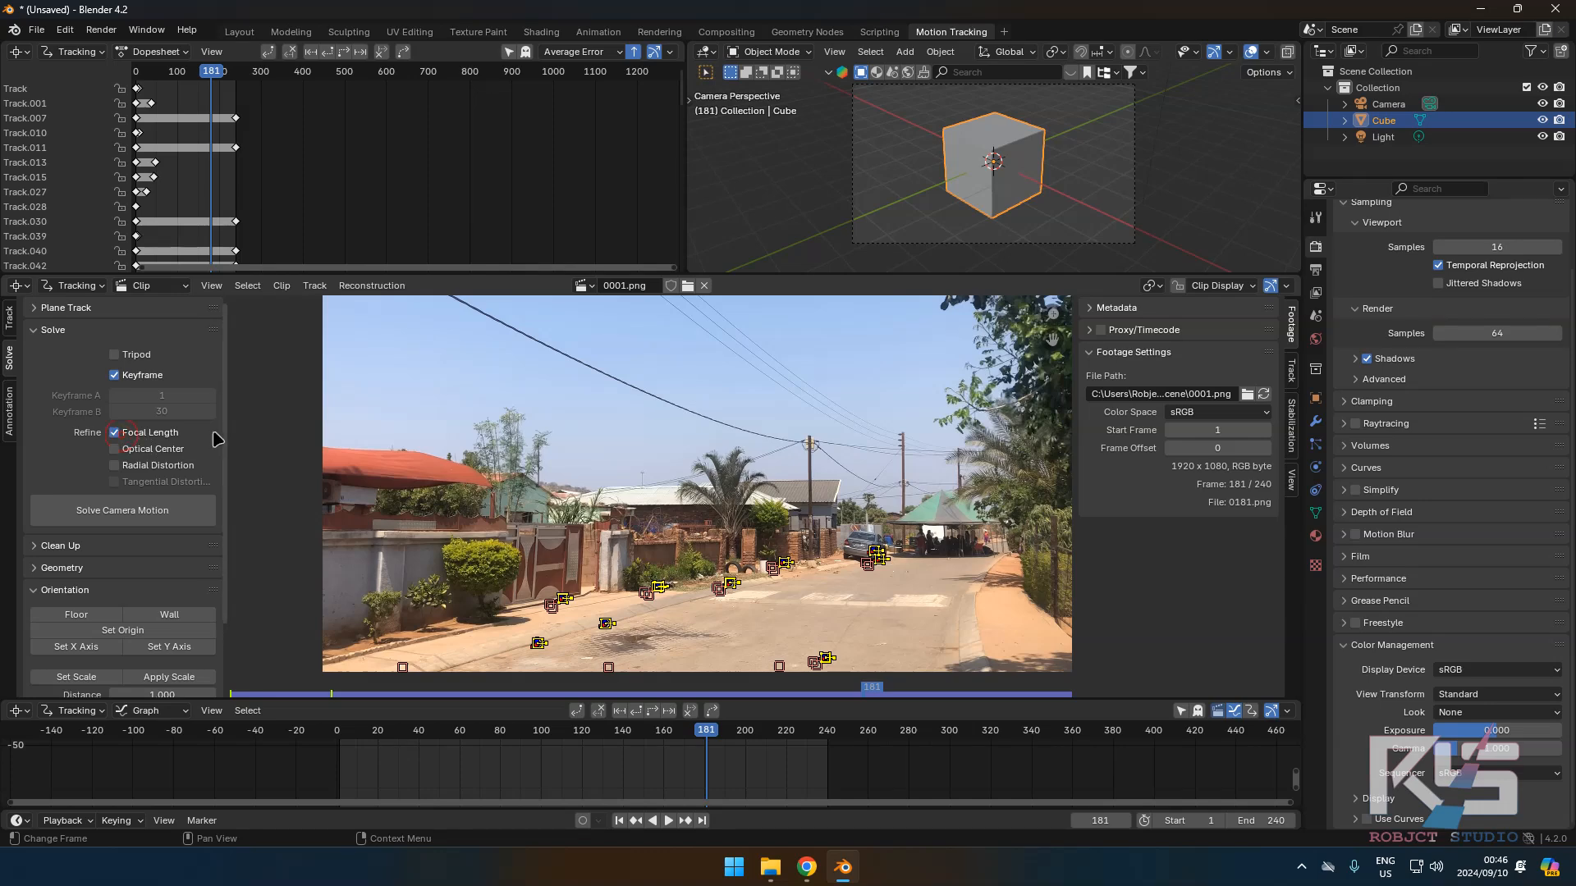
click(150, 452)
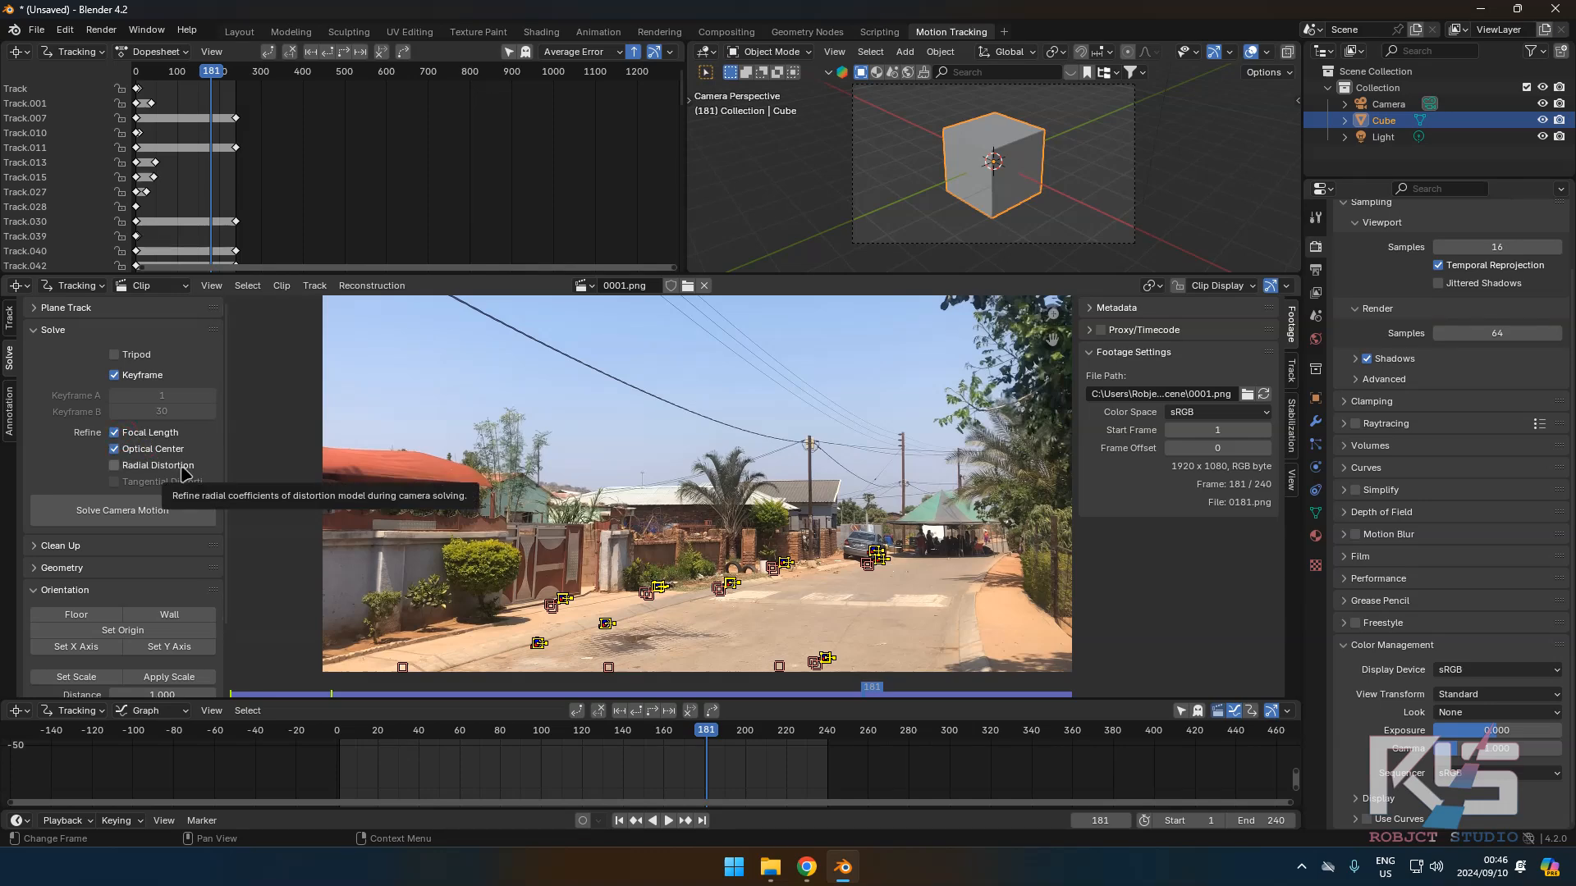
click(177, 474)
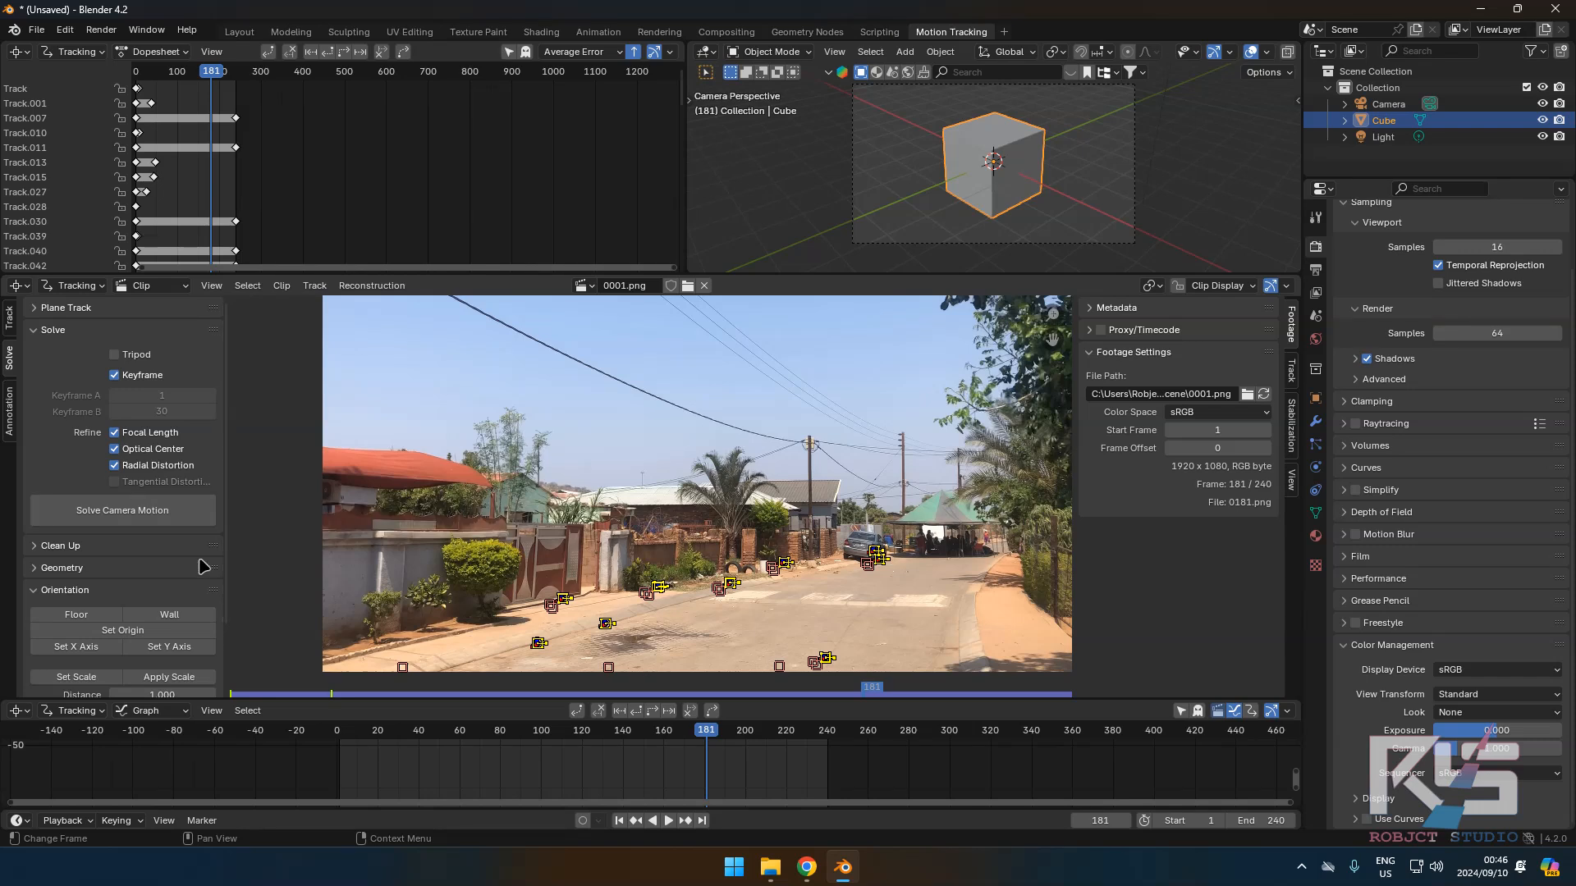
click(138, 511)
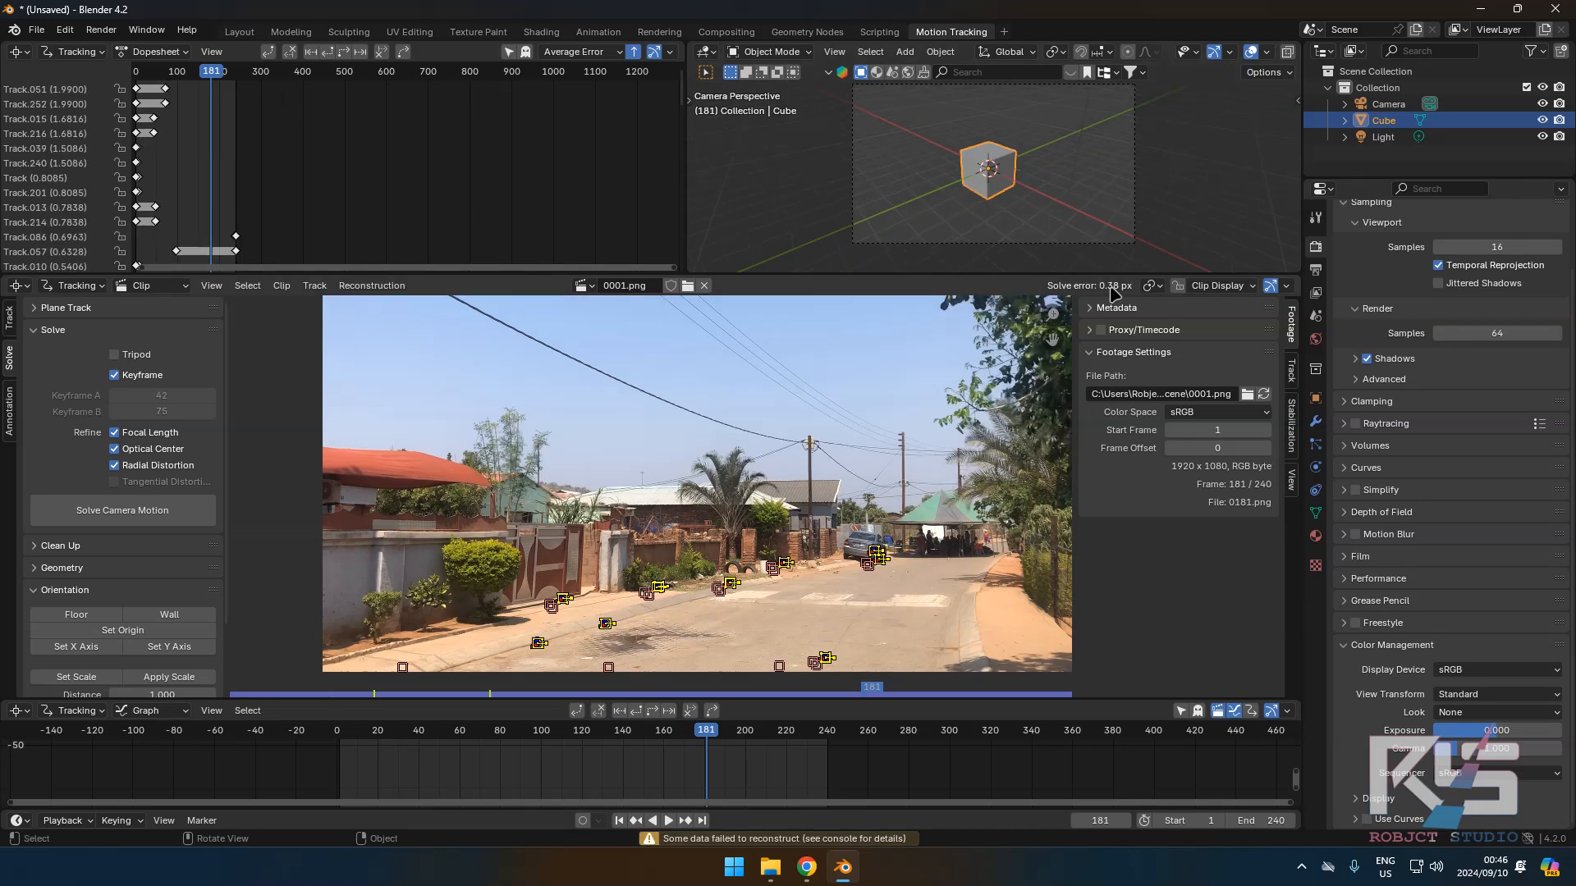
Scrub through the solved footage and try to orient the floor with all tracks selected.
mouse_move(707, 745)
mouse_down()
mouse_move(424, 760)
mouse_move(686, 756)
mouse_move(725, 781)
mouse_move(784, 780)
mouse_move(510, 765)
mouse_move(749, 763)
mouse_move(445, 759)
mouse_move(753, 760)
mouse_move(698, 759)
mouse_up()
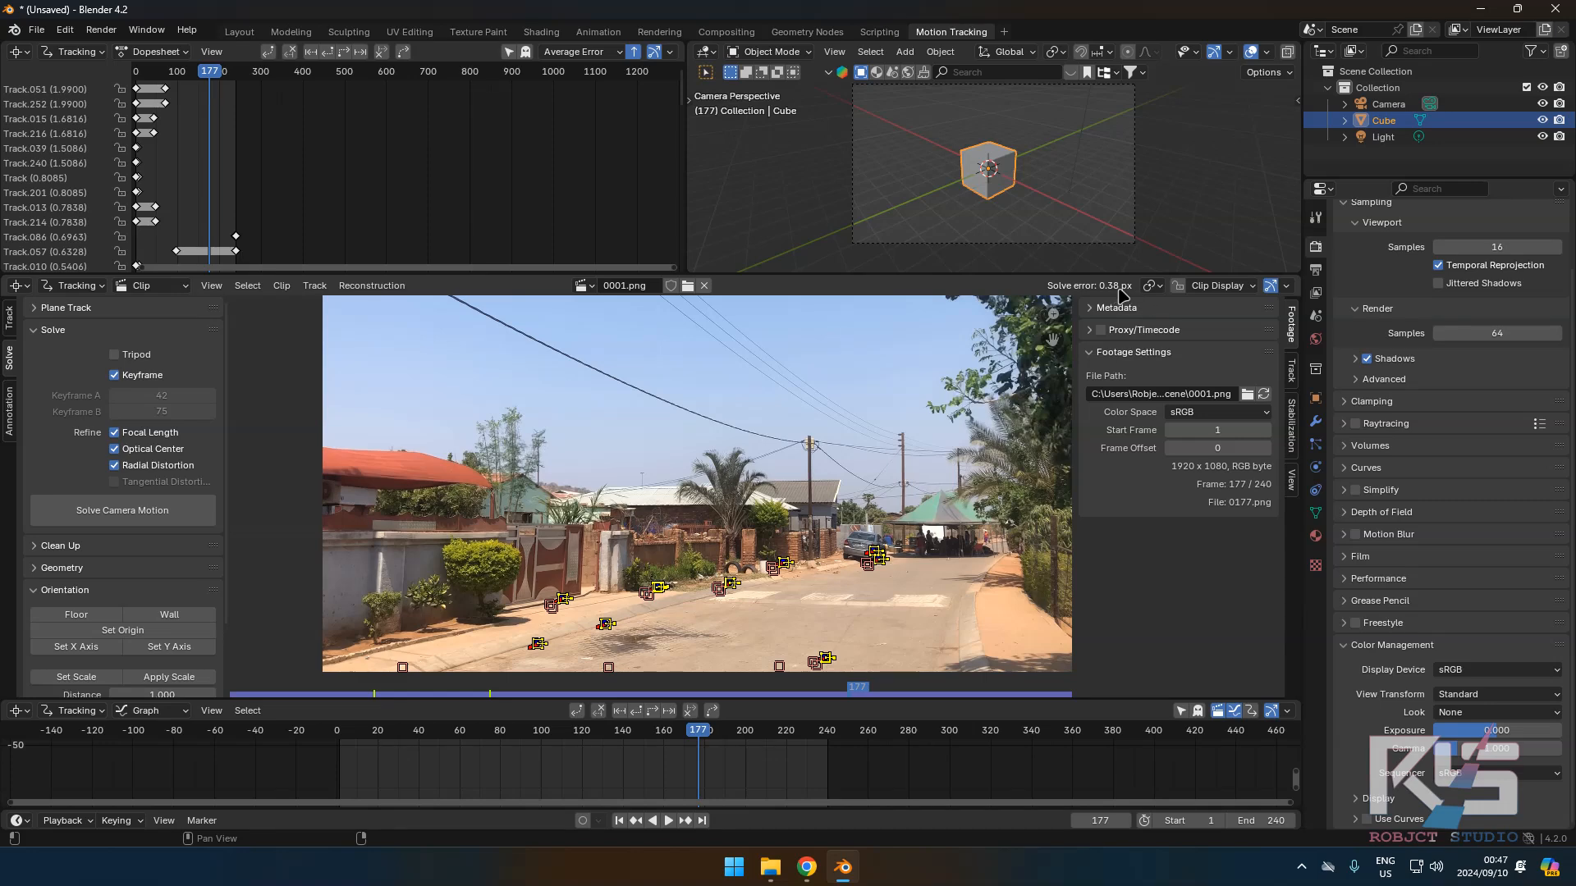
drag(697, 738, 390, 771)
drag(459, 817, 755, 763)
scroll(140, 506, down, 3)
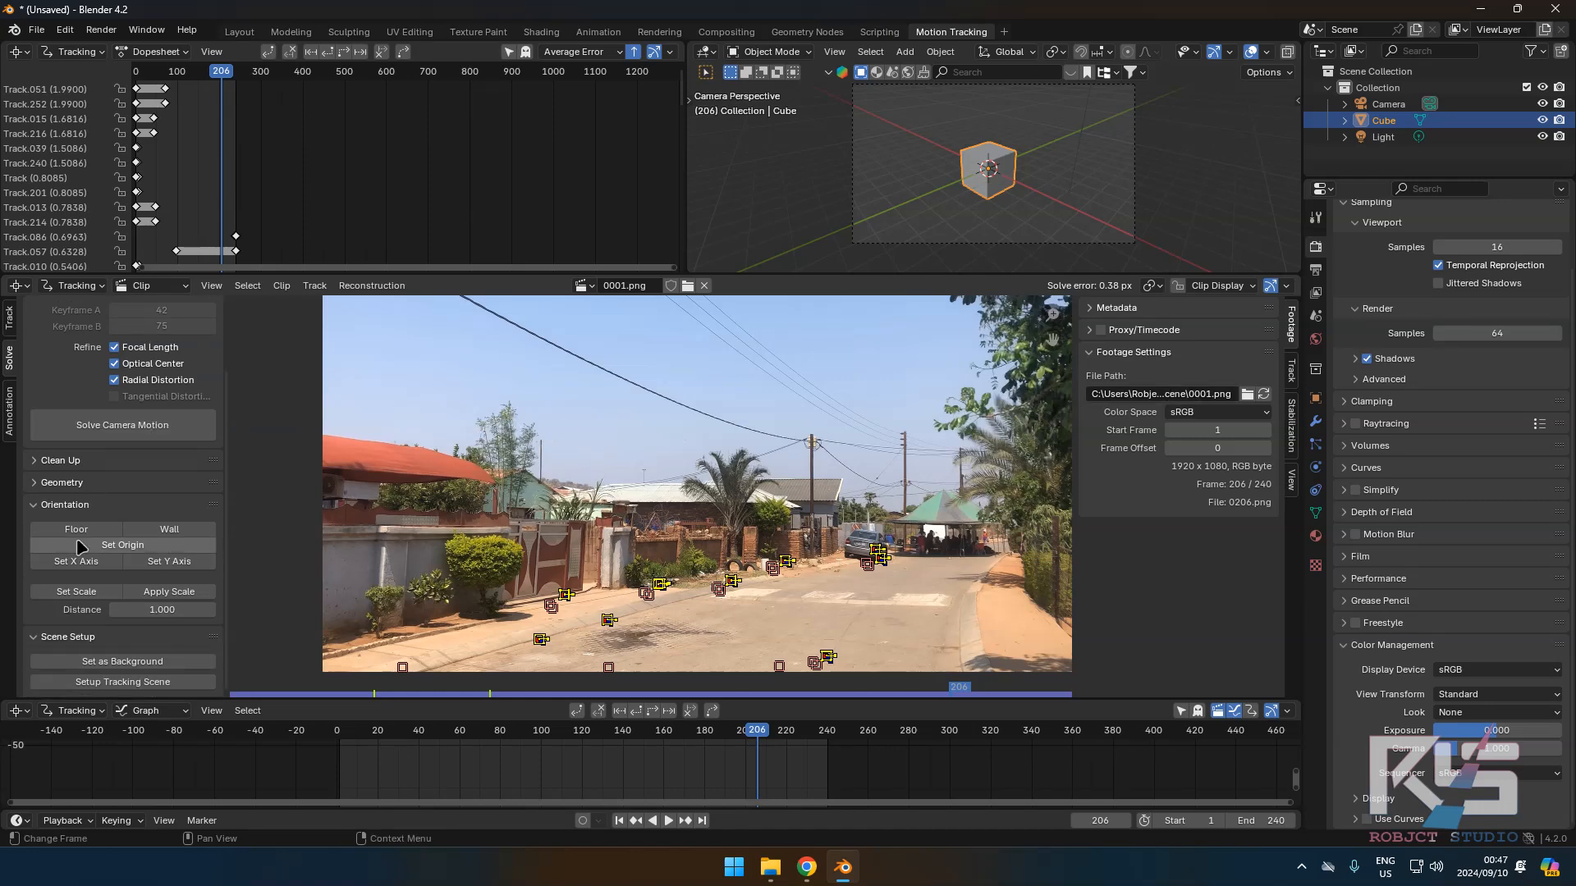
click(79, 533)
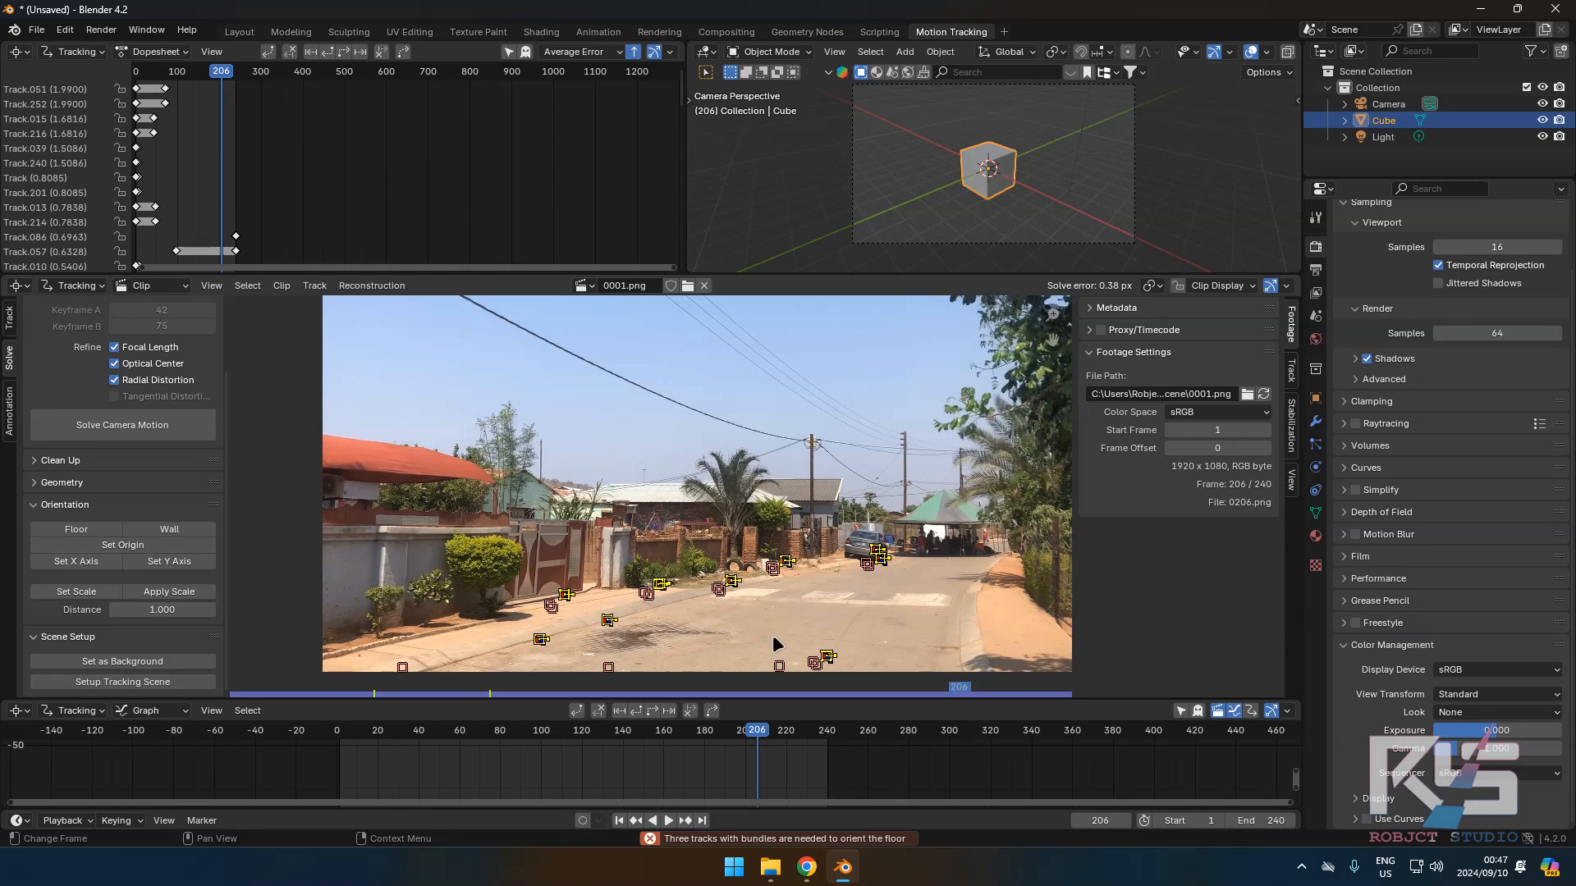
Set the clip as the camera background and set up the tracking scene, ending on frame 181.
click(135, 662)
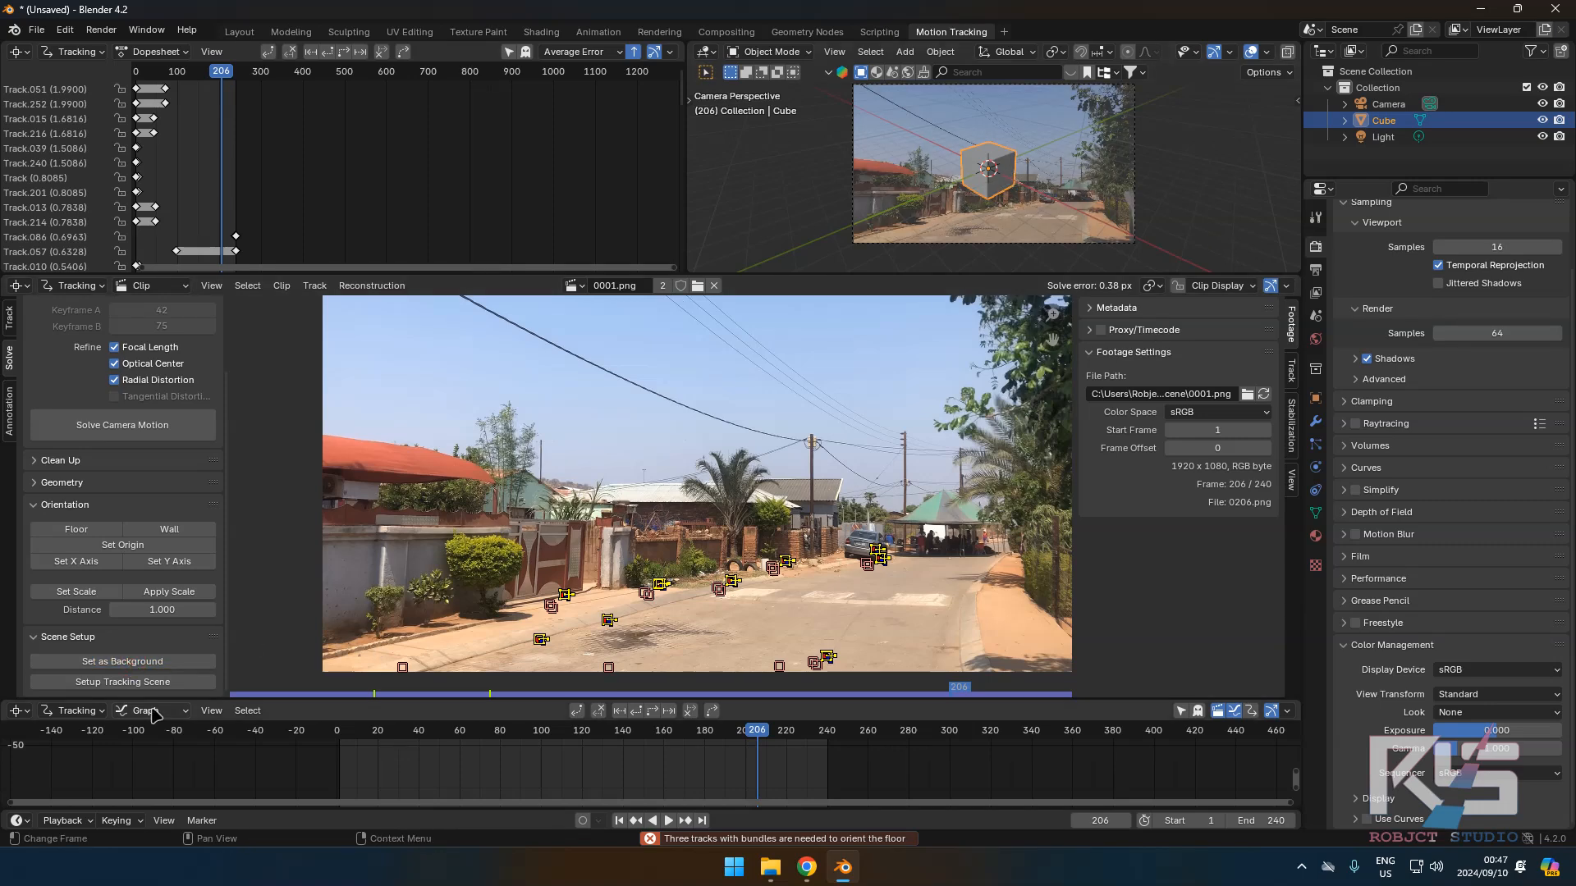
click(141, 682)
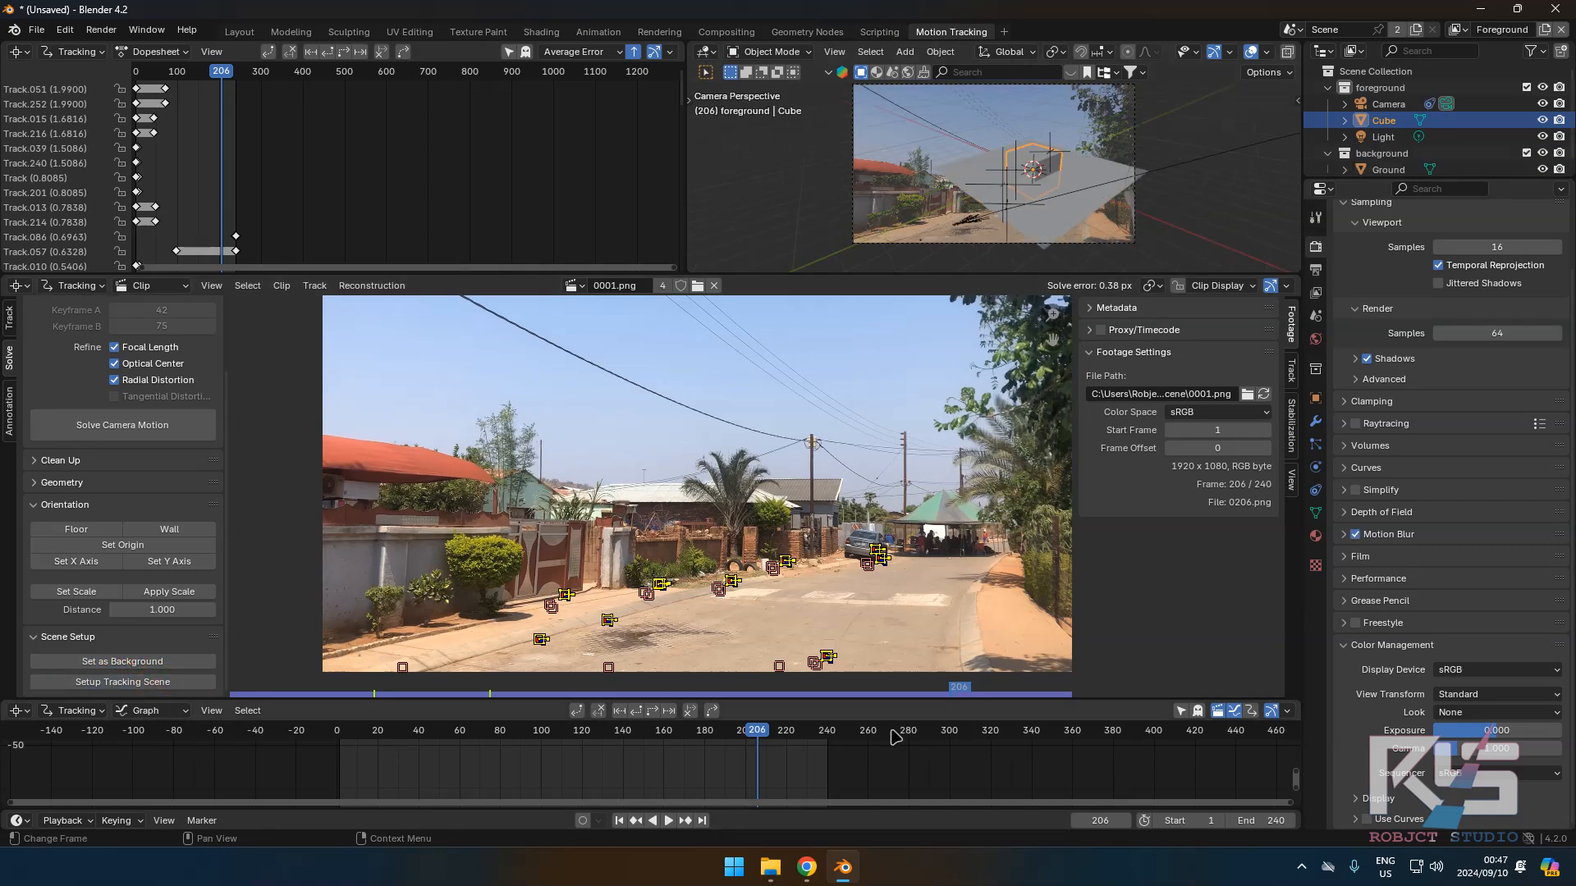
mouse_move(698, 741)
mouse_down()
mouse_move(574, 759)
mouse_move(668, 767)
mouse_move(523, 778)
mouse_move(706, 755)
mouse_up()
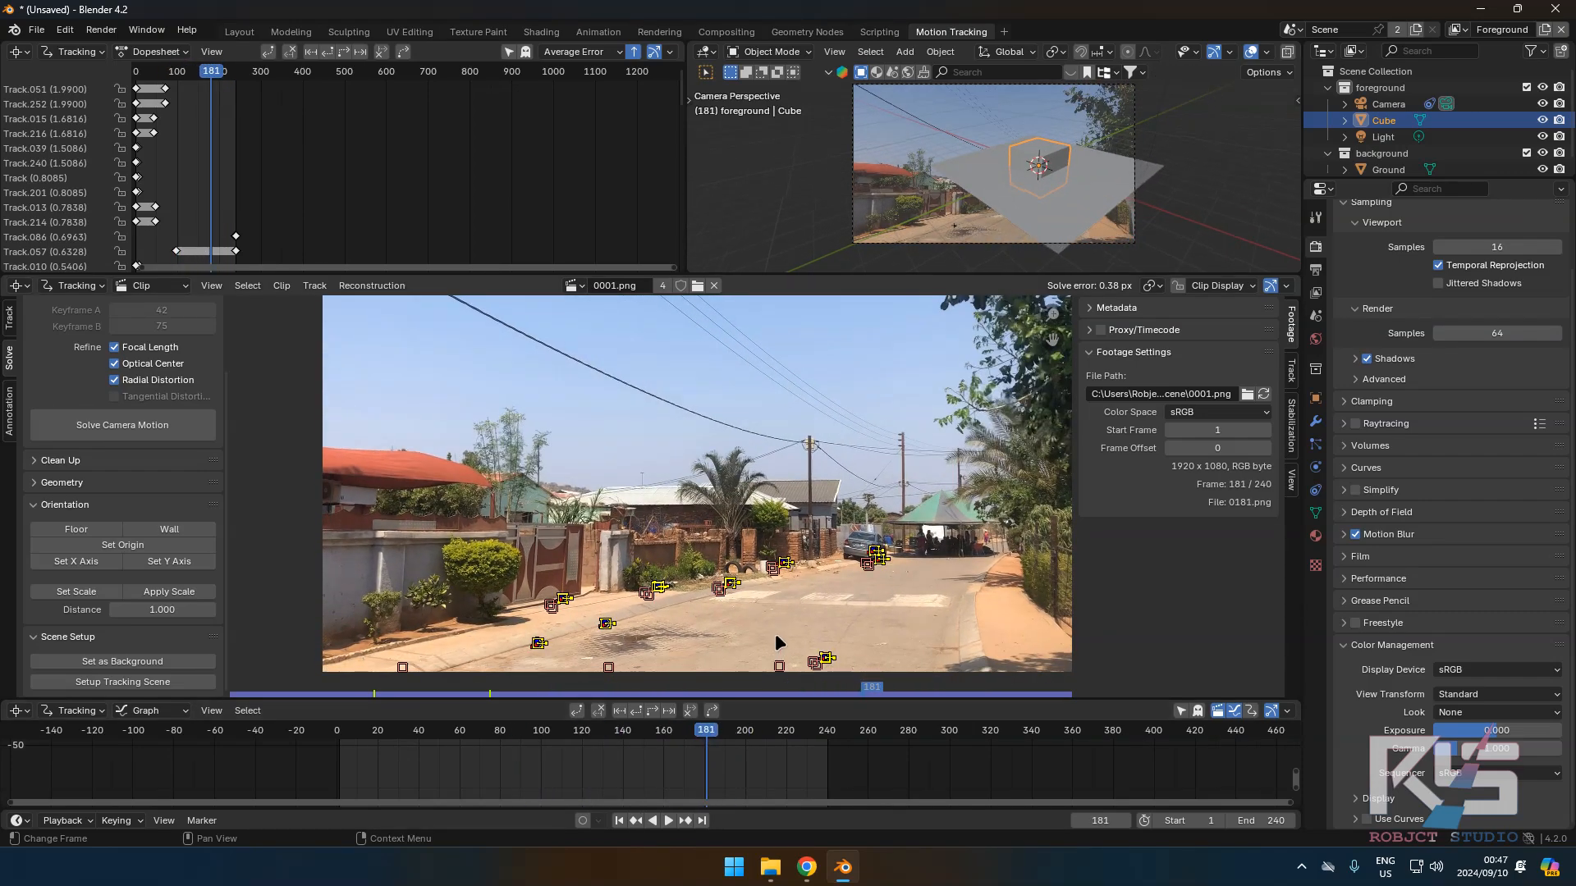
Try to orient the floor from the tracks near the far brick pillar, on the sidewalk shadow and on the foreground road.
click(783, 565)
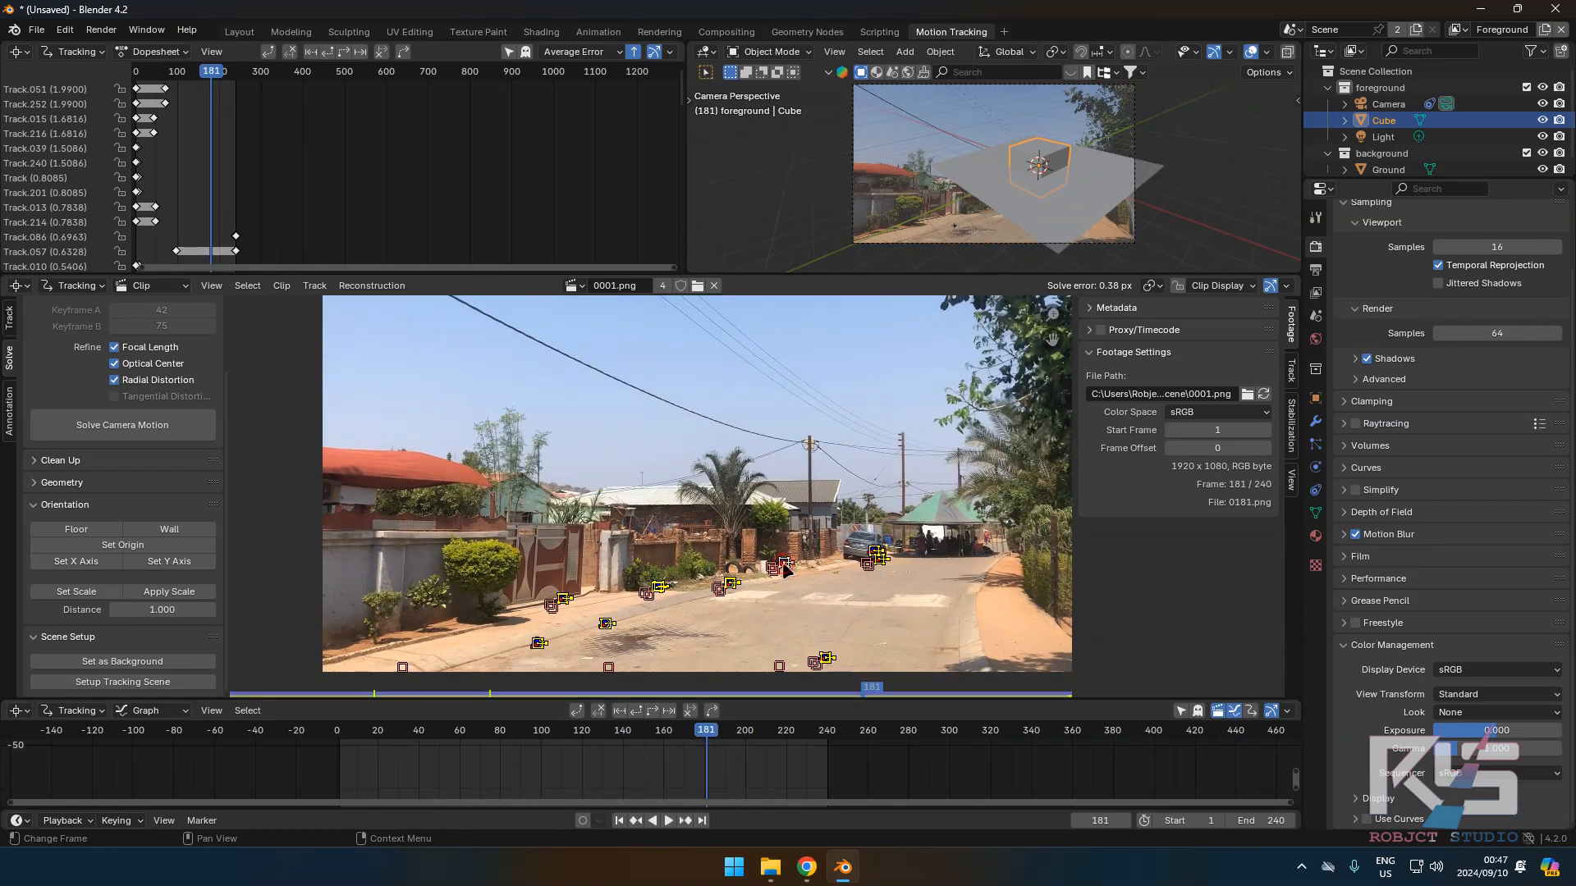
click(699, 613)
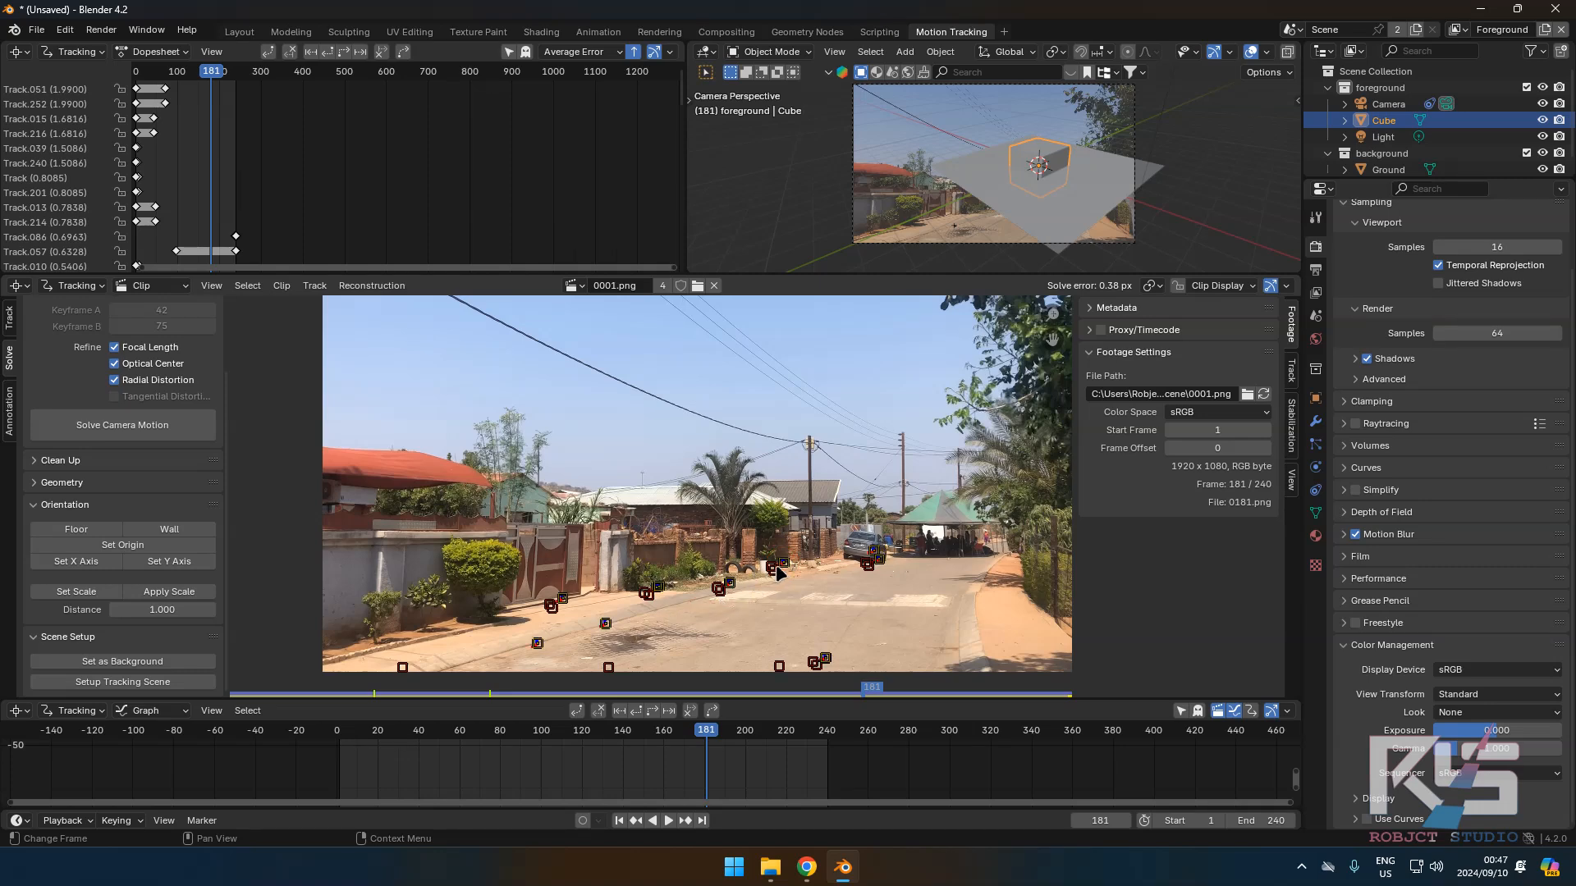
click(825, 662)
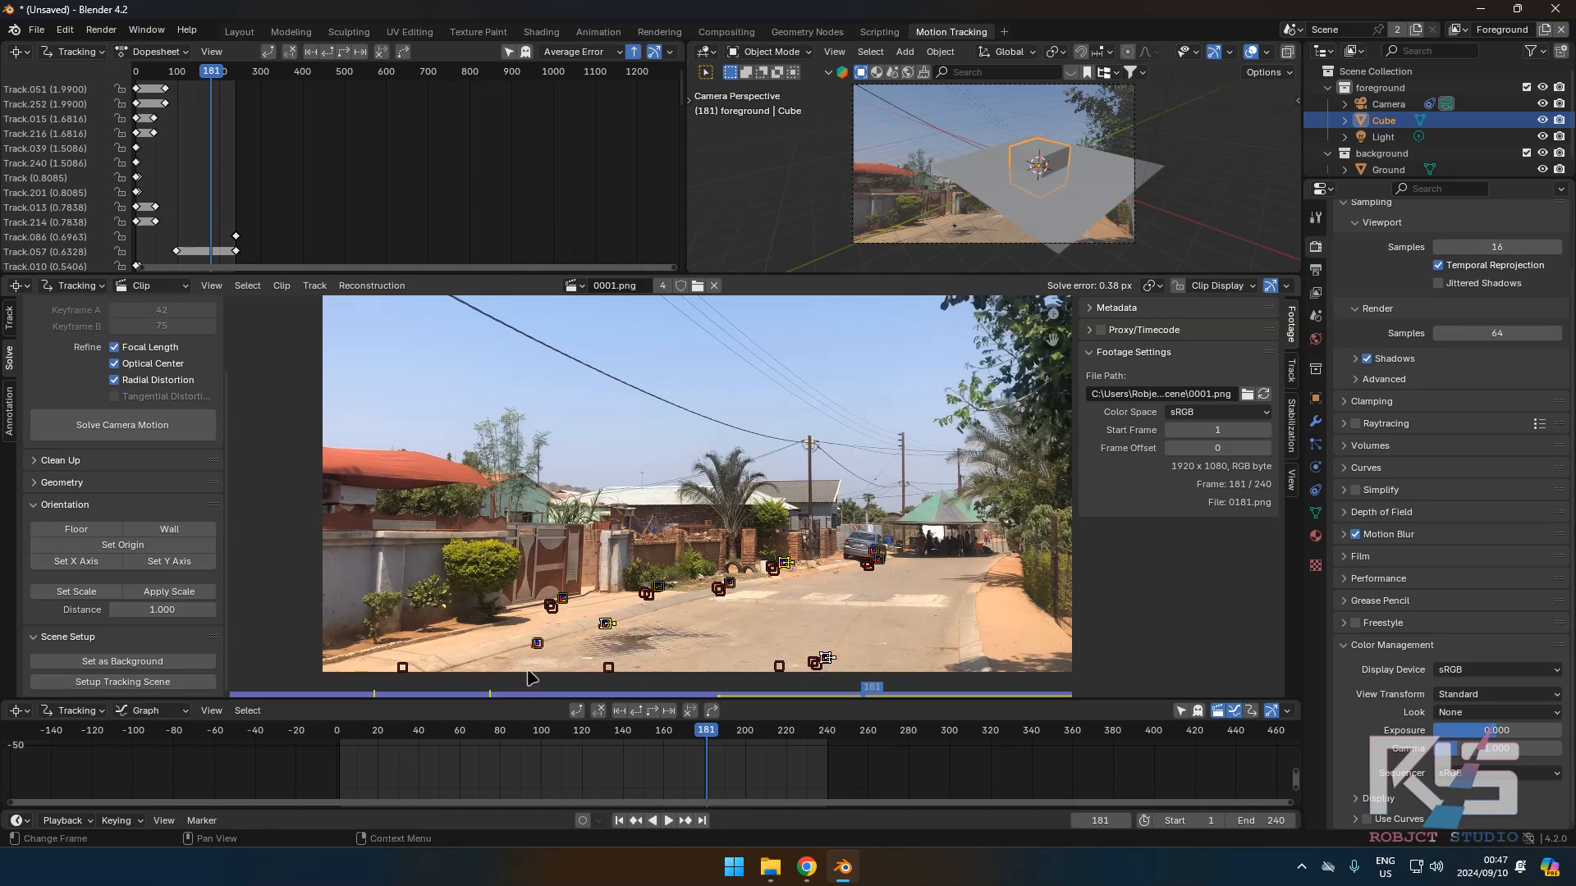
click(99, 534)
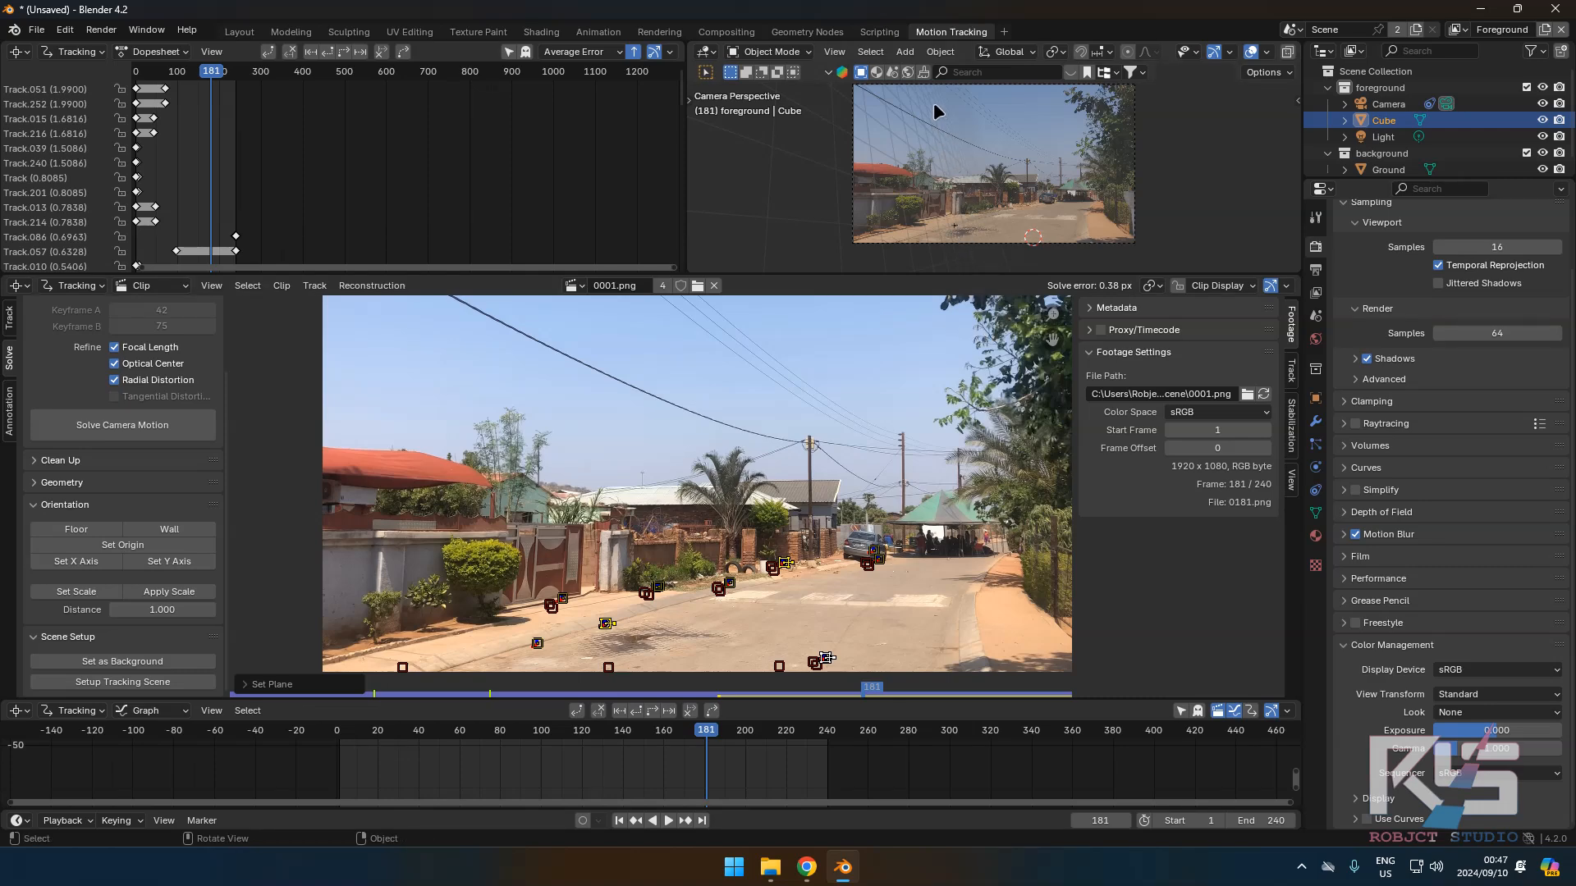
Try to orient the floor from the tracks by the parked car, below the palm tree and on the foreground road.
click(823, 593)
click(877, 559)
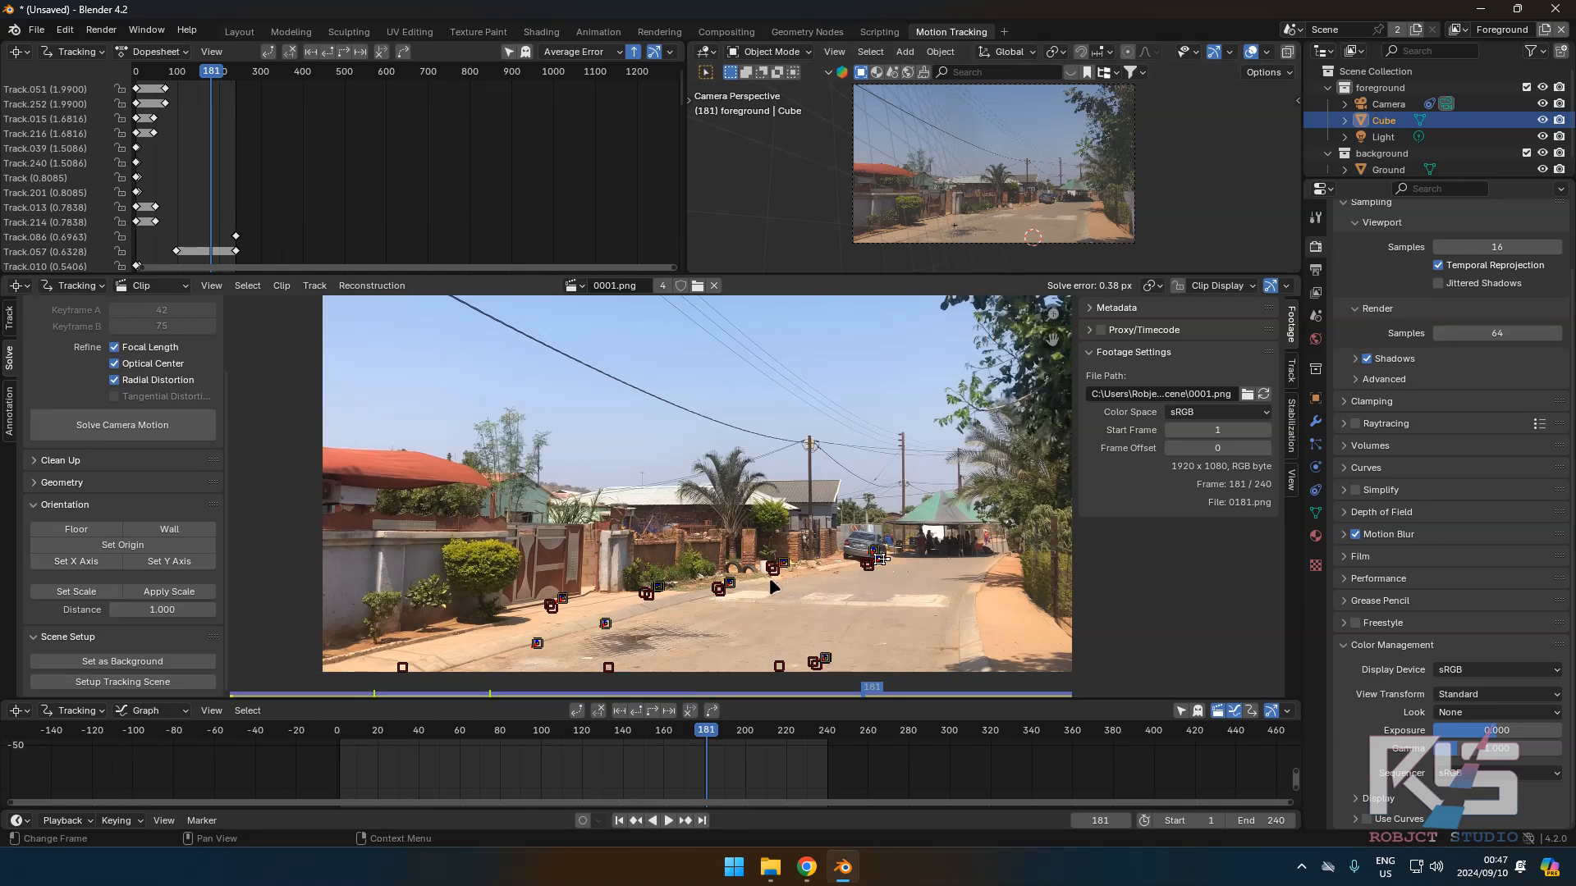
shift+click(731, 584)
shift+click(825, 659)
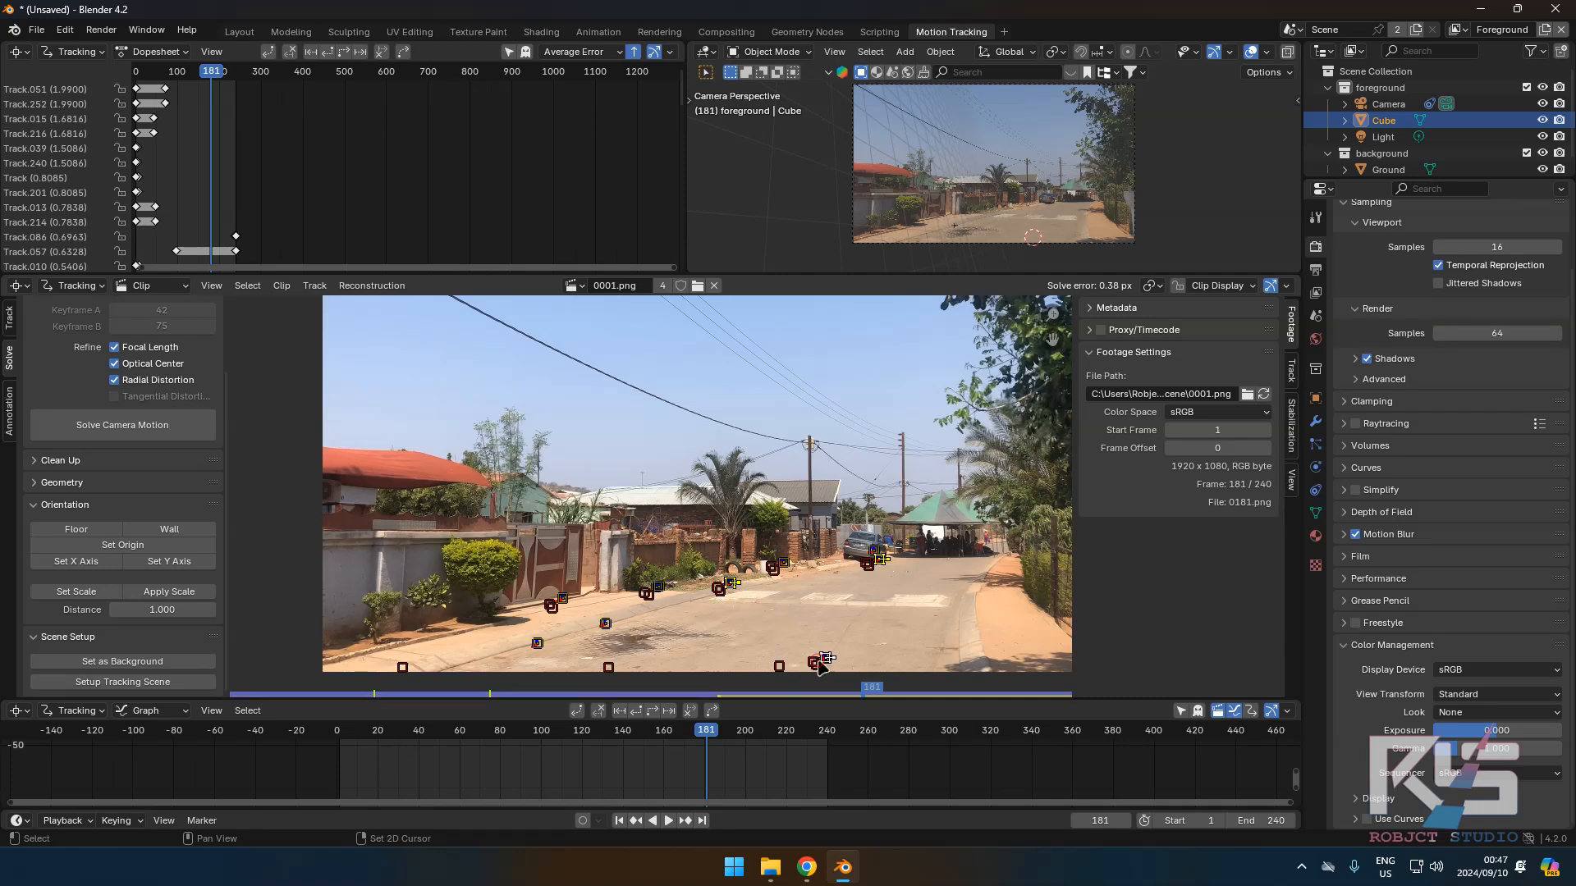
click(103, 533)
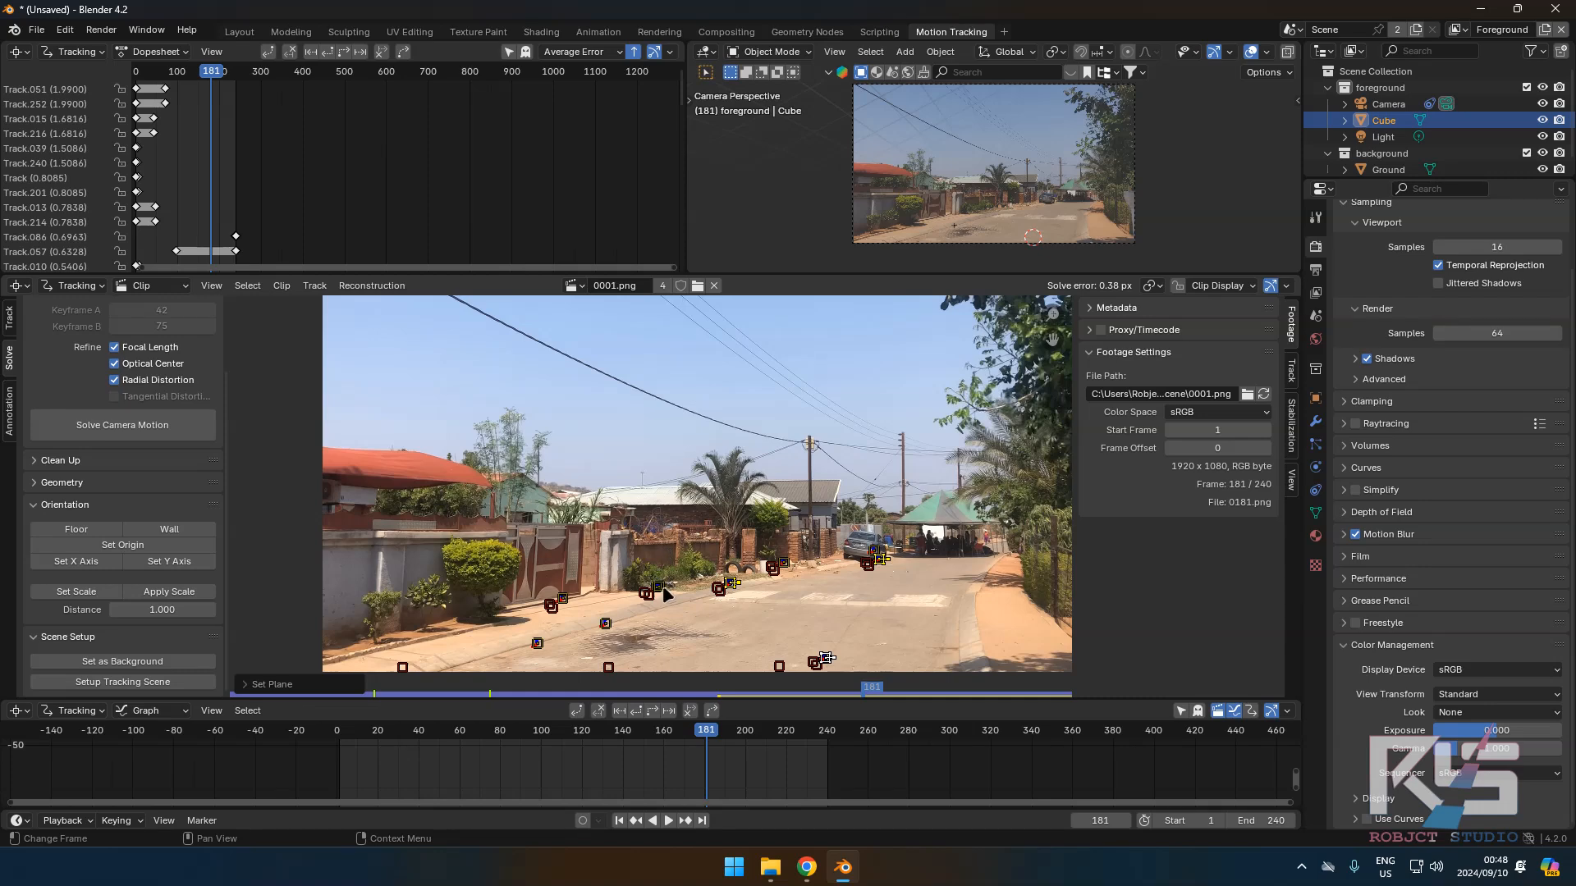
Try to orient the floor from the nearest sidewalk track, the foreground road track and the track below the low shrubs.
click(664, 590)
click(538, 645)
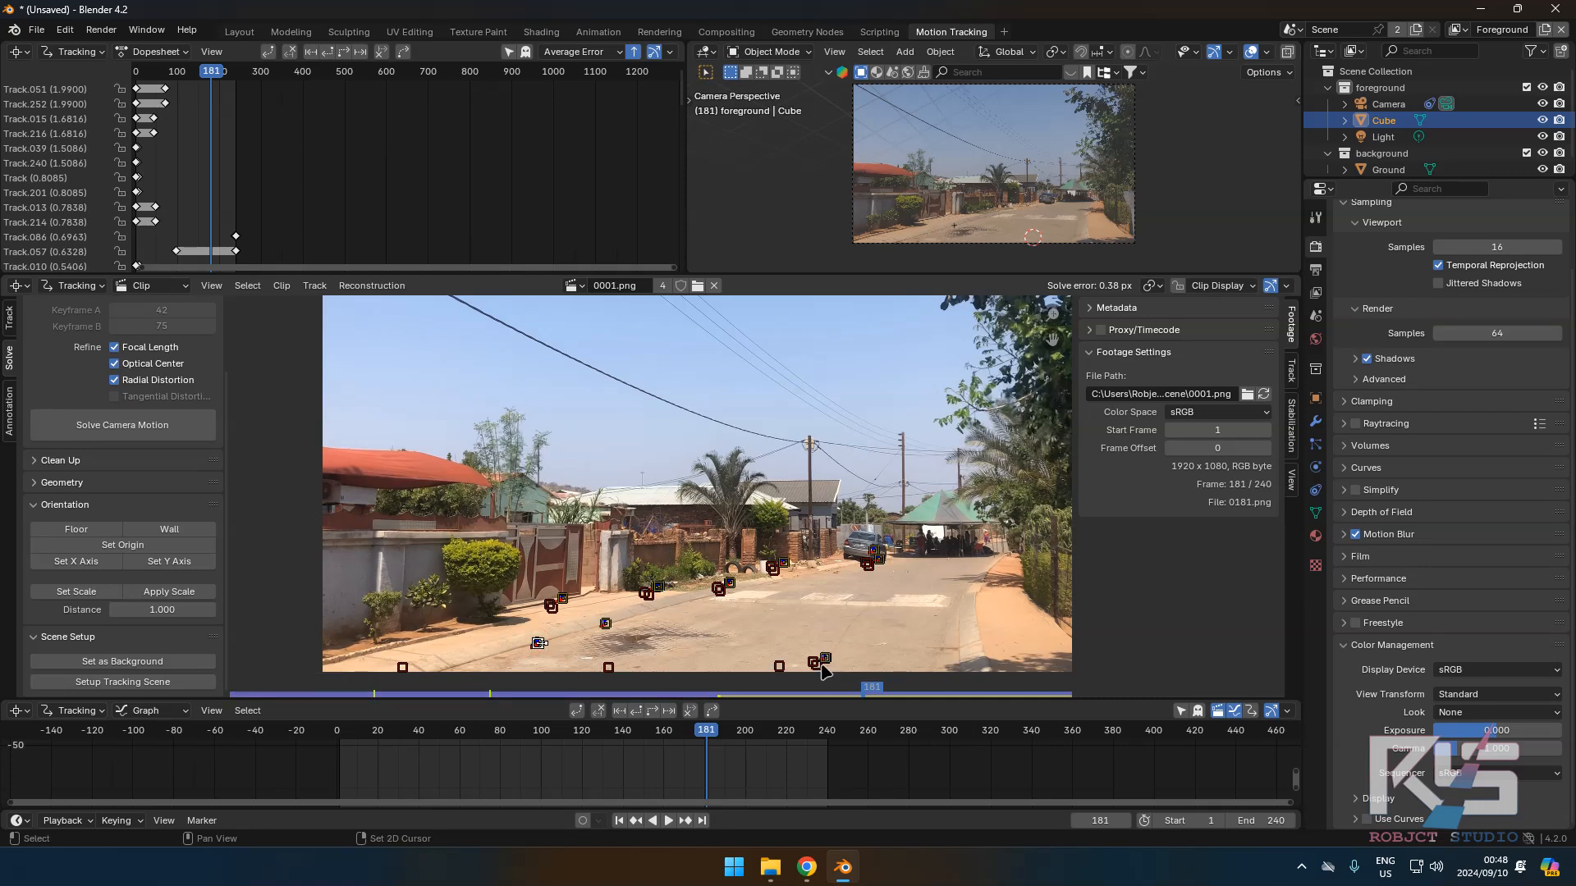
shift+click(824, 659)
shift+click(661, 589)
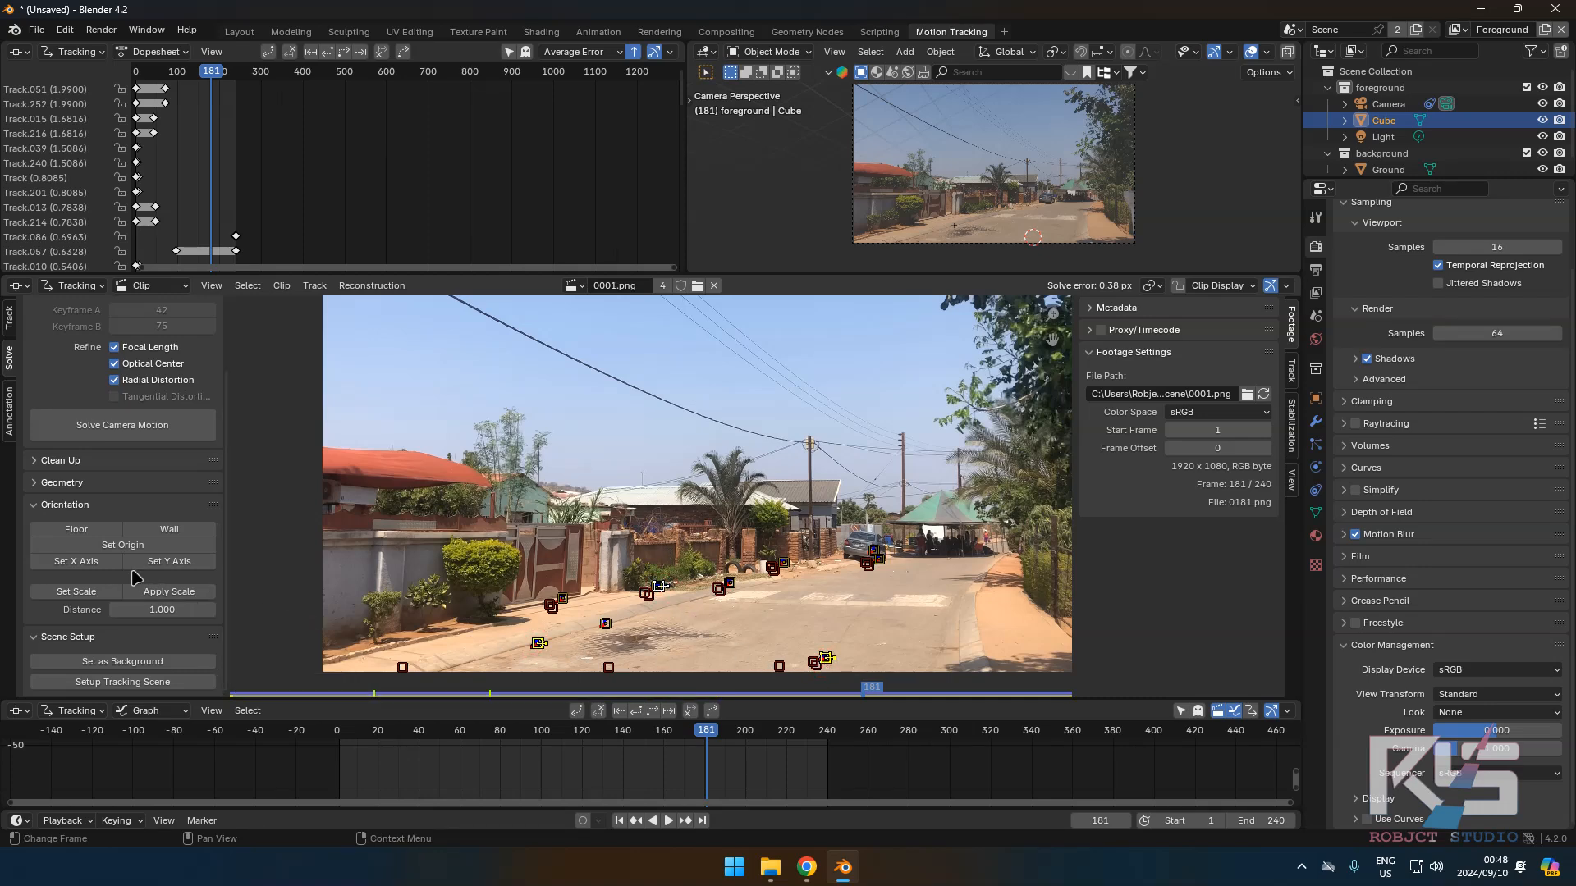
click(102, 533)
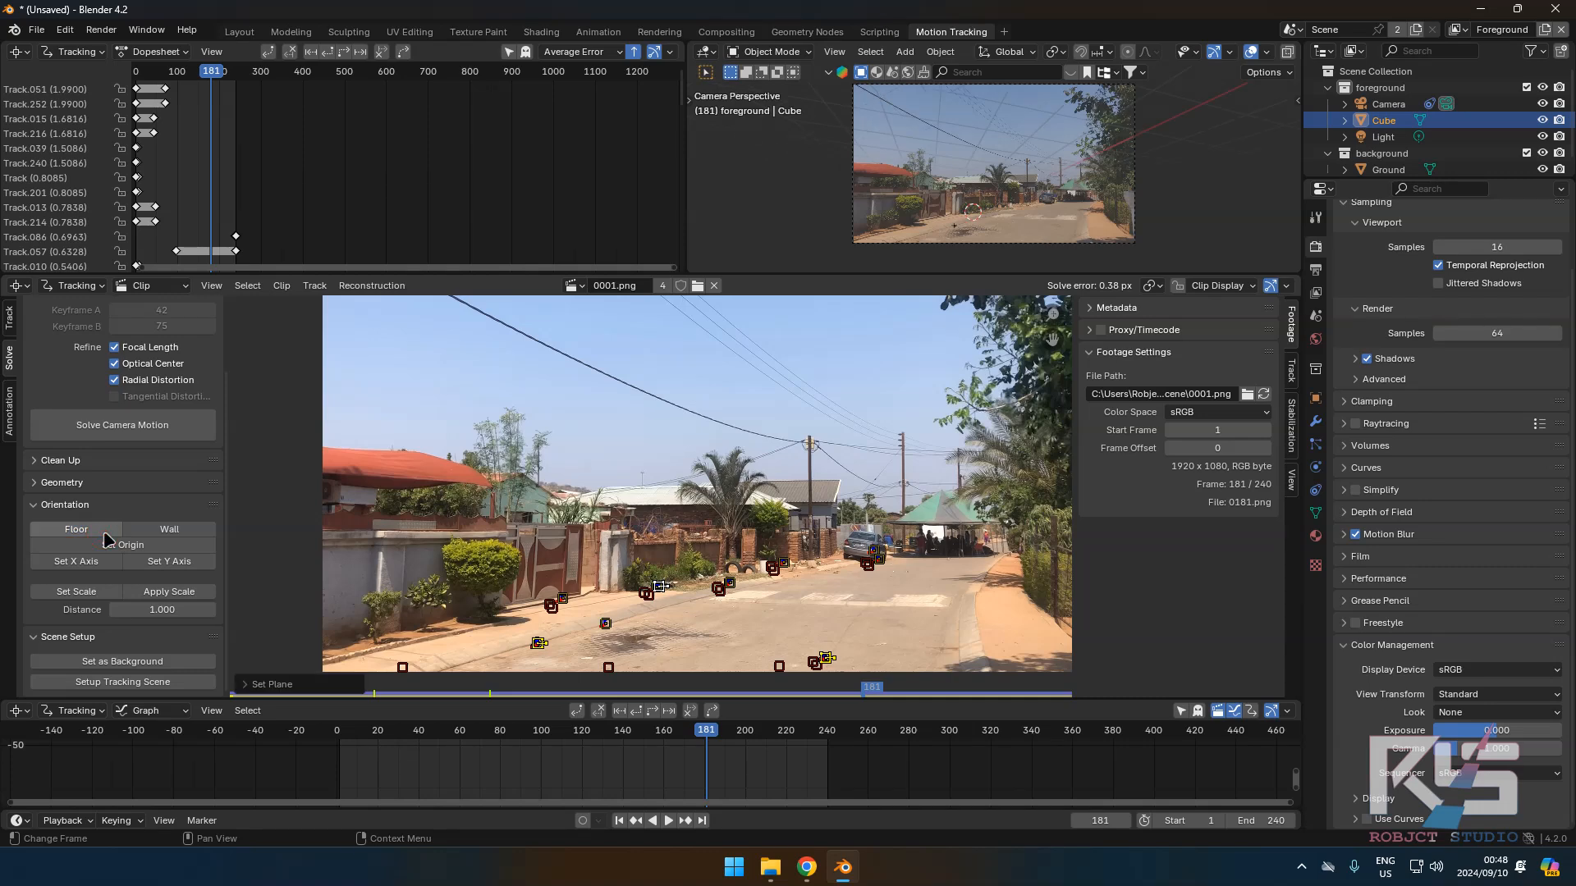
Orient the floor from the tracks below the palm tree, at the foot of the gate and beside the sidewalk shadow.
click(730, 584)
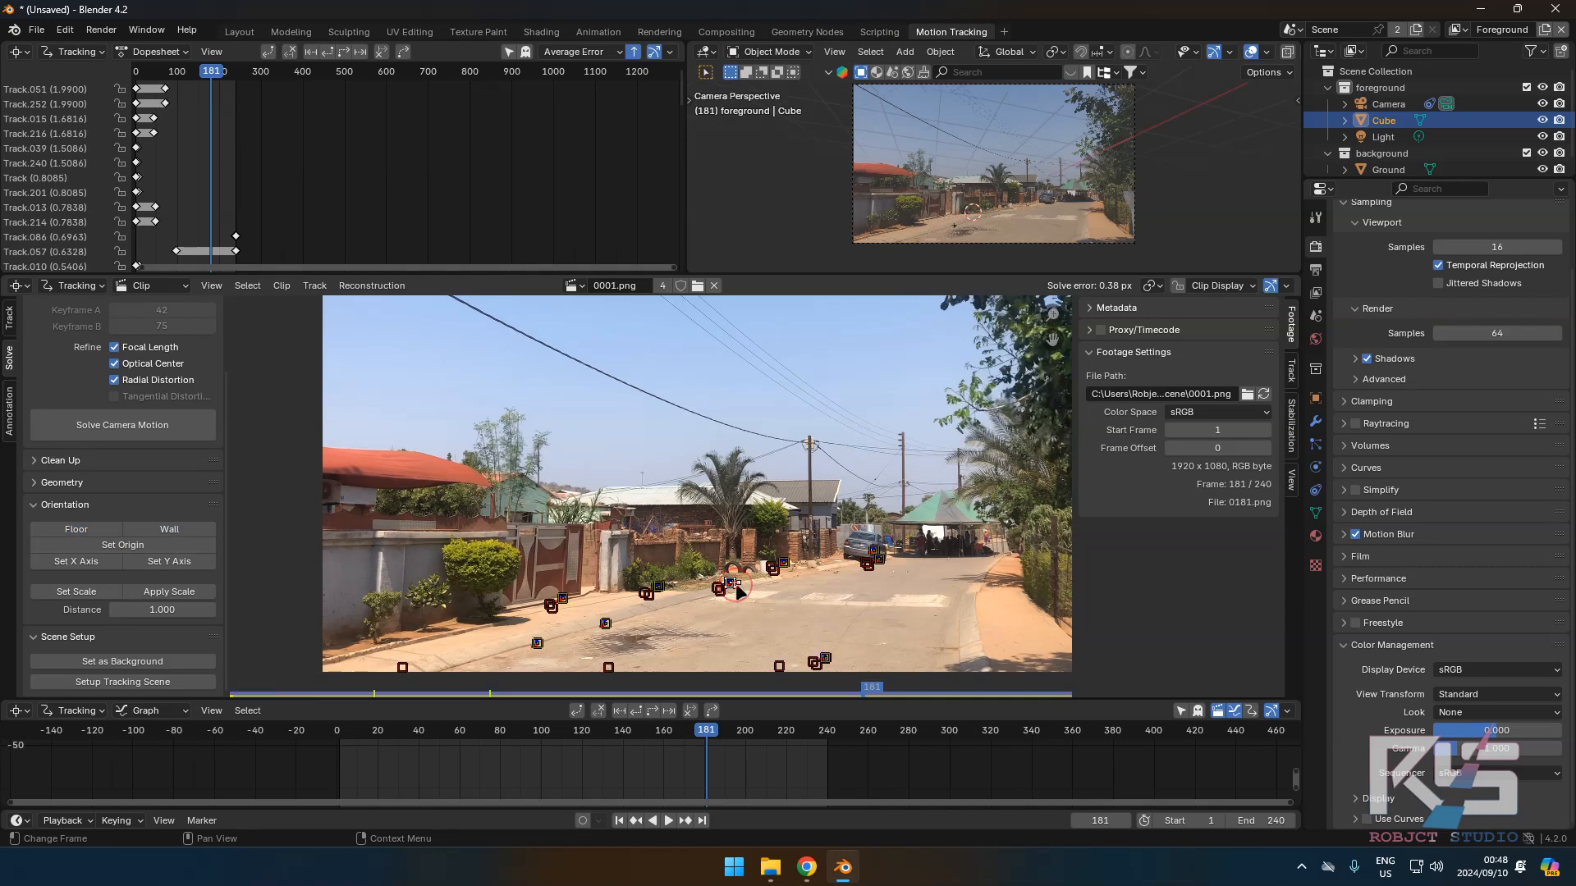
shift+click(563, 600)
shift+click(612, 625)
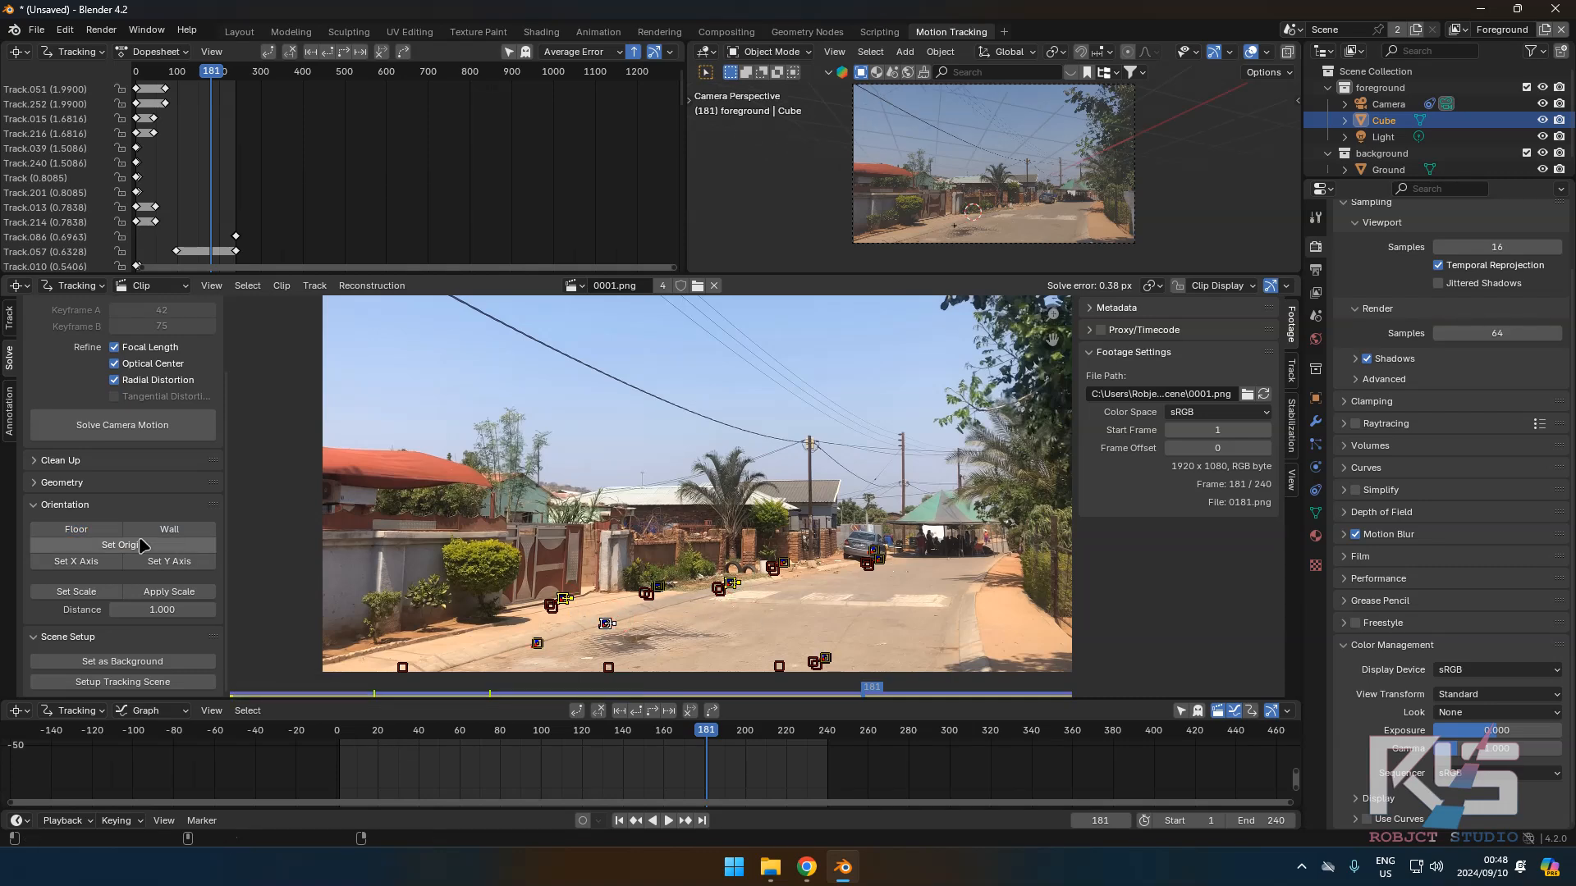
click(76, 529)
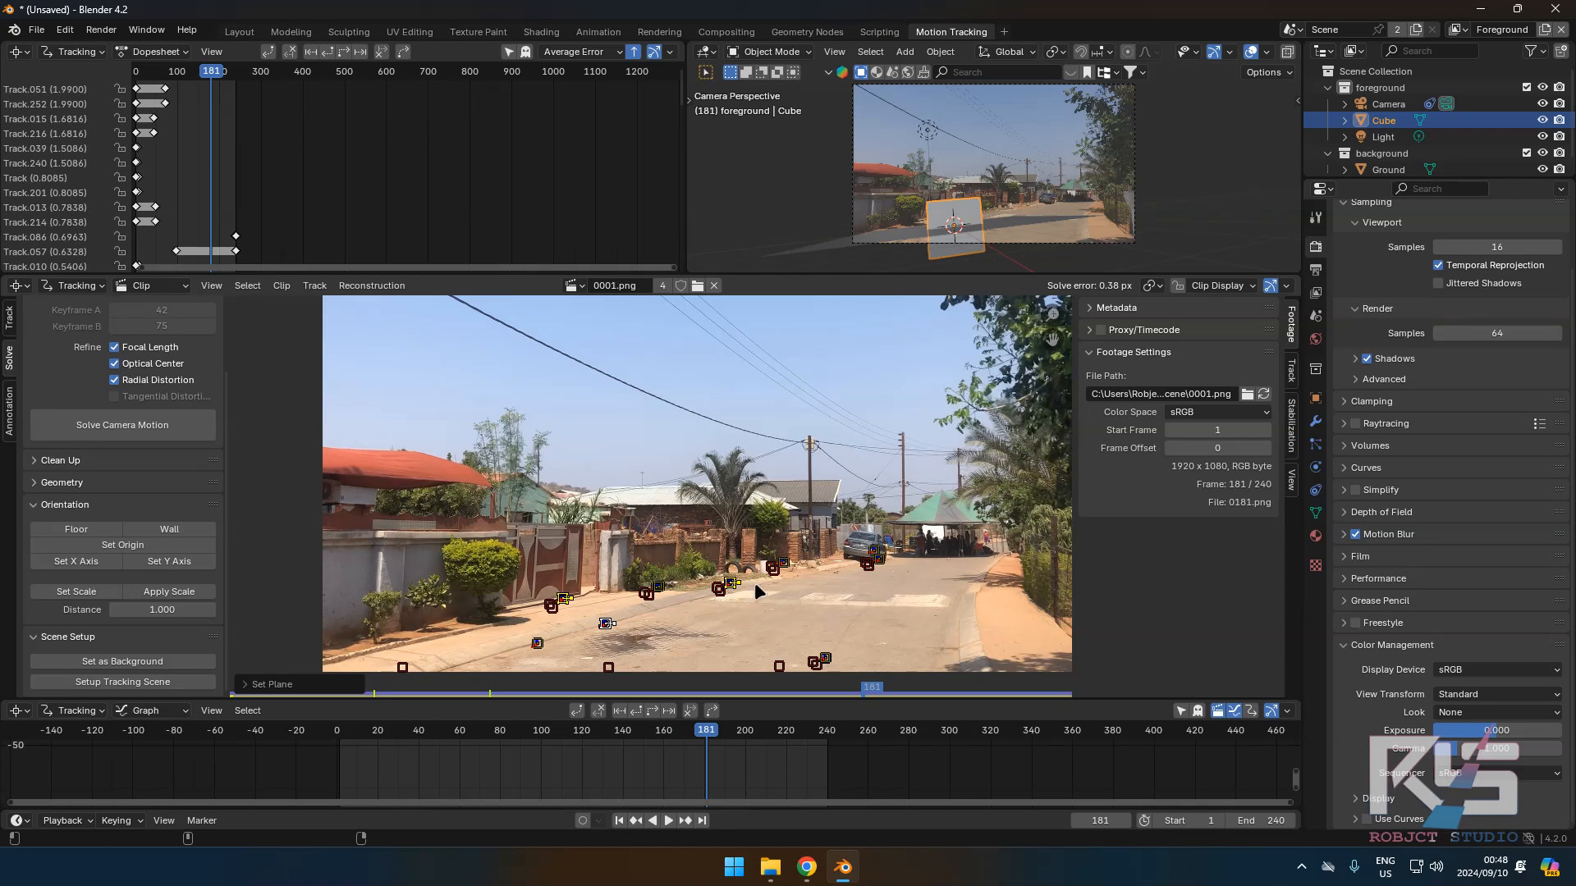
Orient the floor from the tracks by the far brick pillar, below the low shrubs and on the foreground road.
click(784, 565)
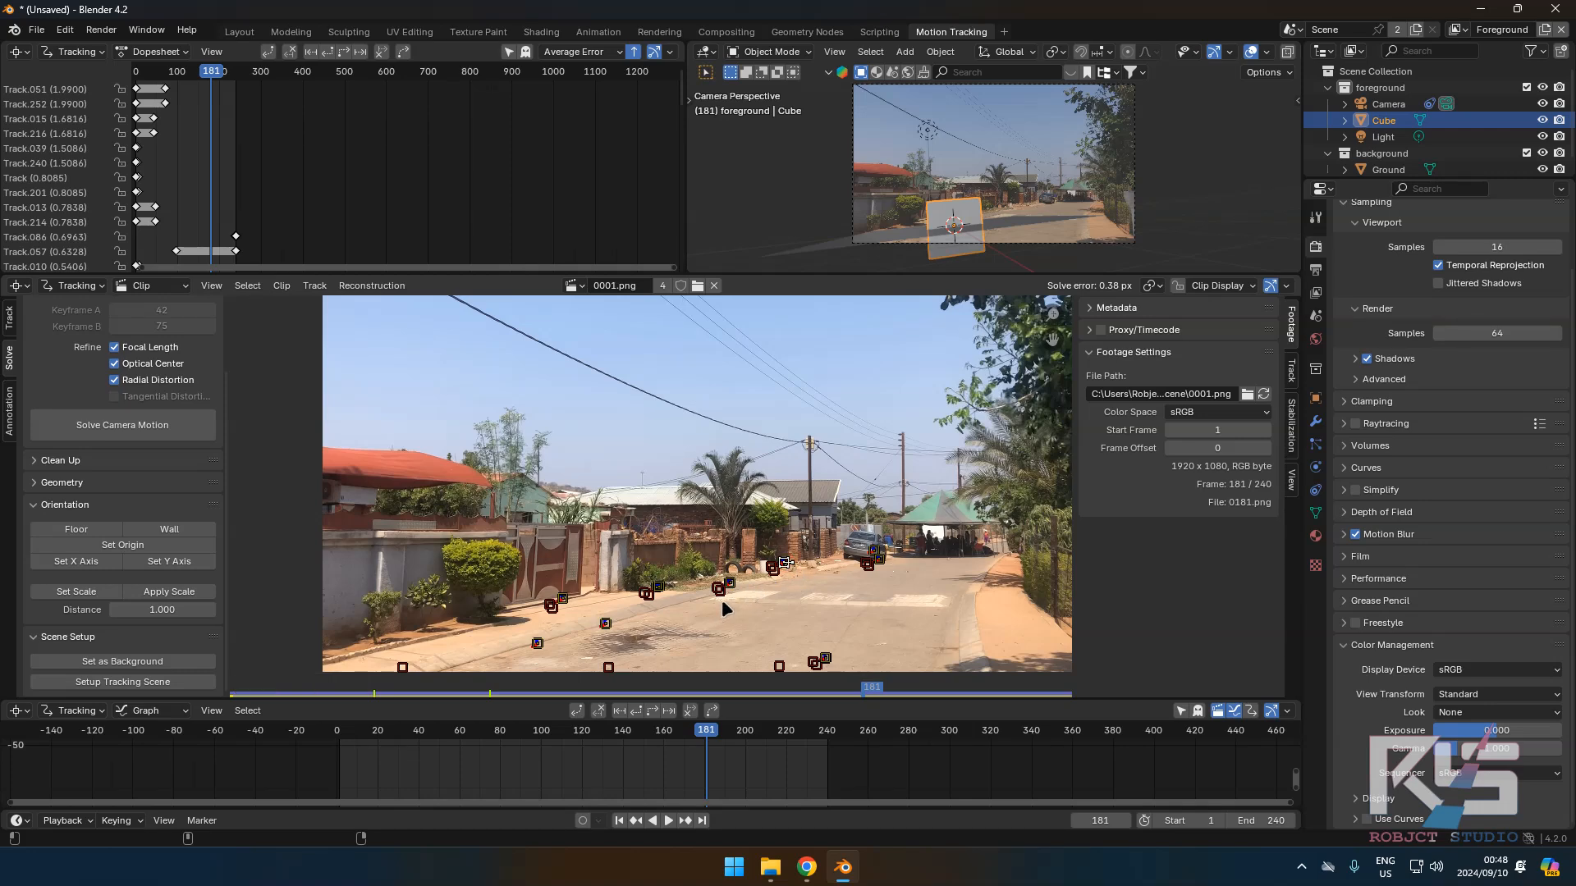
shift+click(819, 661)
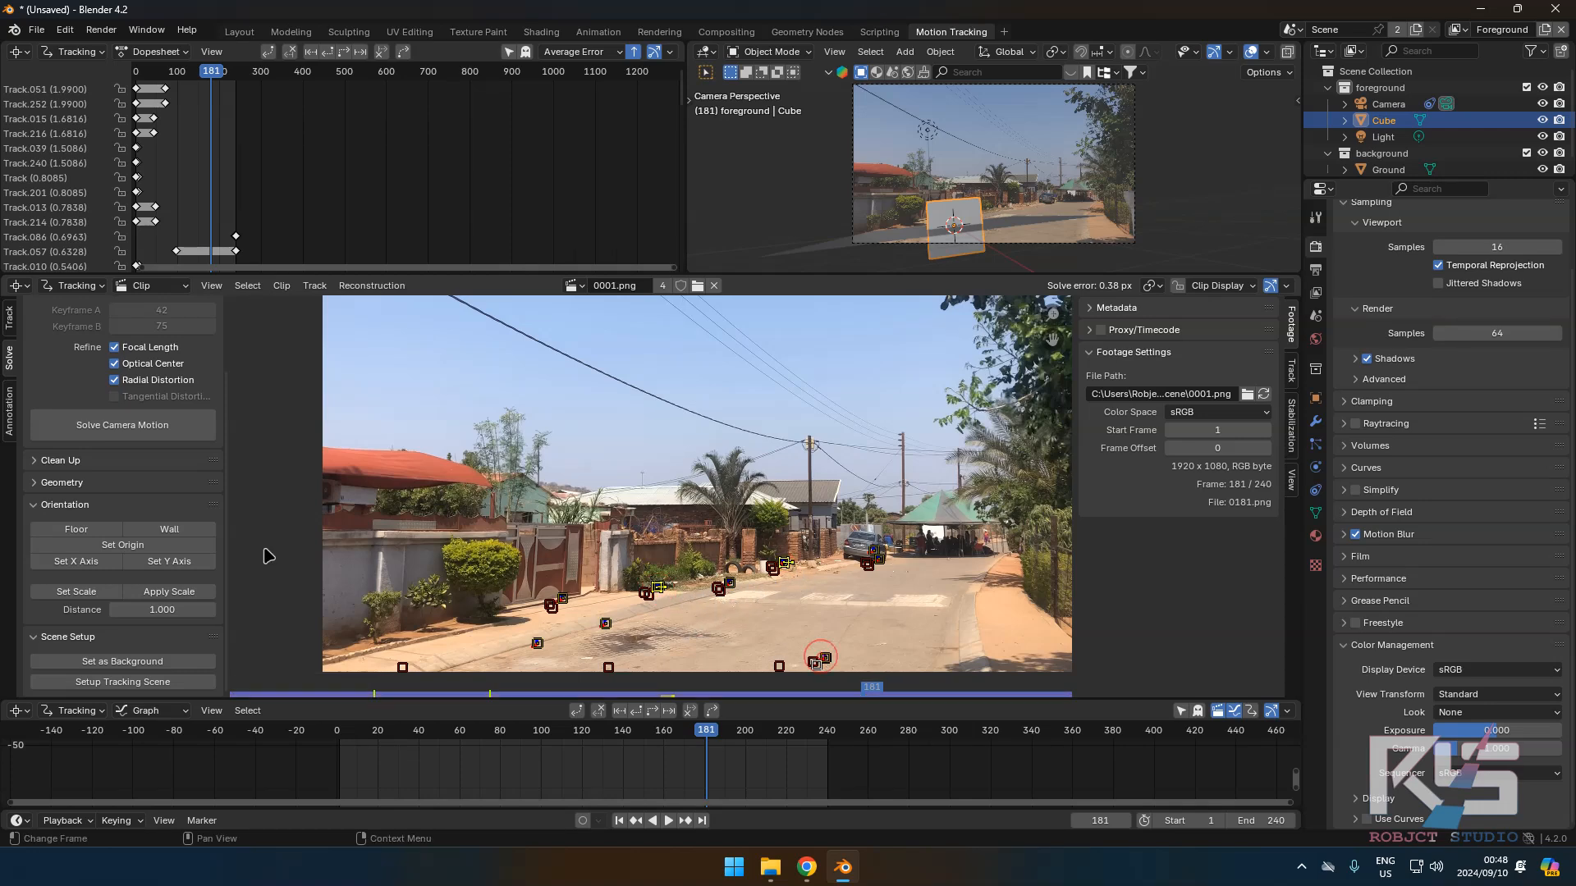
click(90, 534)
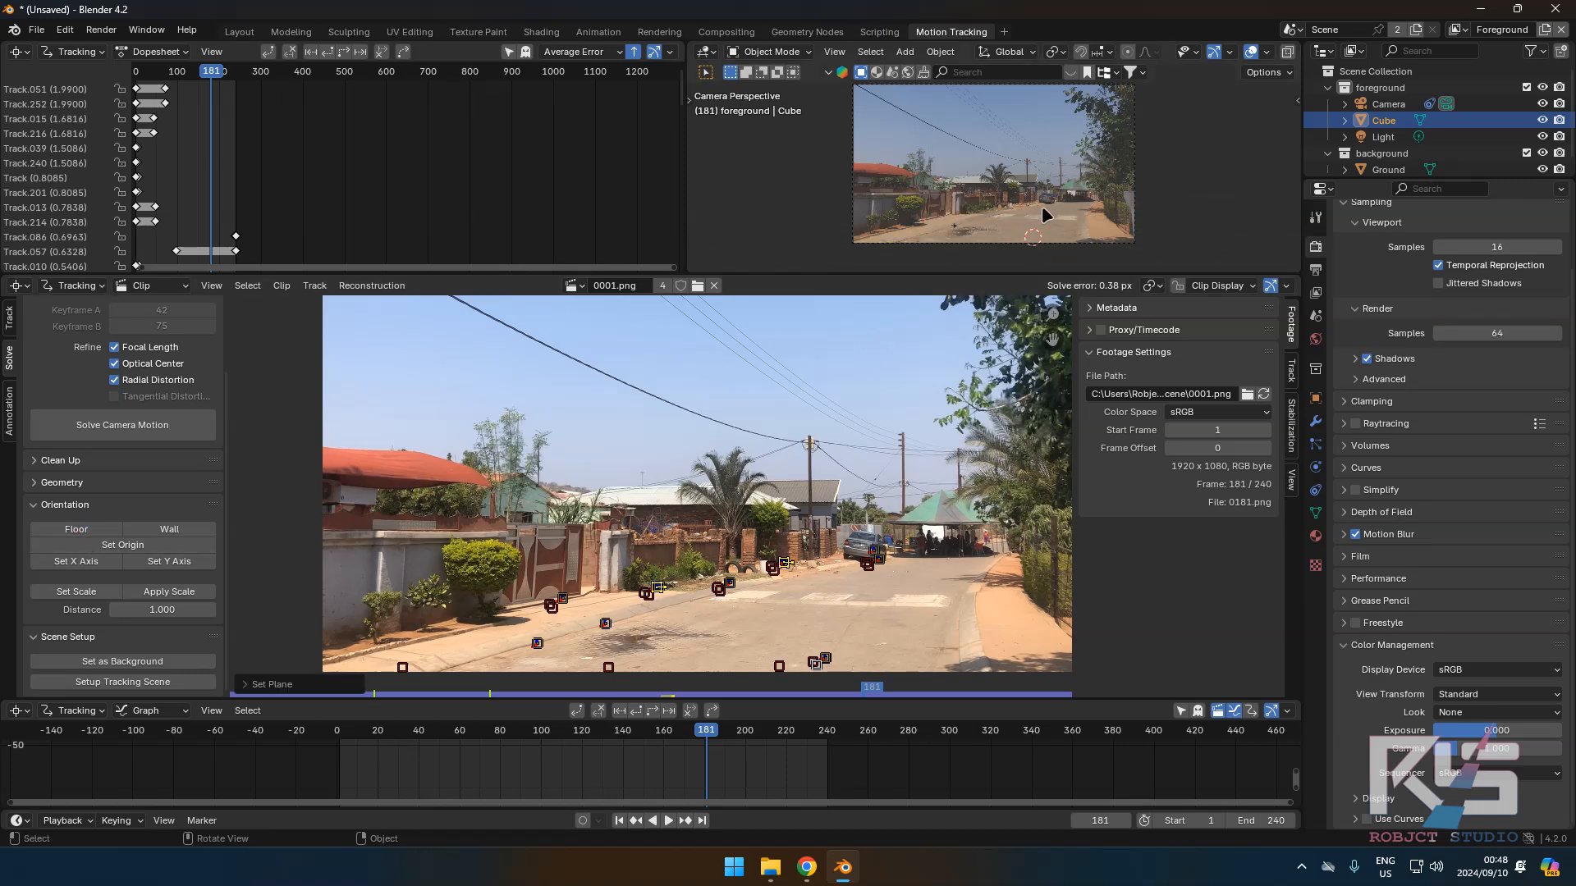
Examine the newly oriented floor and grid from free viewing angles and through the camera.
scroll(1104, 203, down, 3)
middle_drag(1104, 203, 1081, 179)
scroll(991, 205, down, 5)
scroll(1062, 260, up, 1)
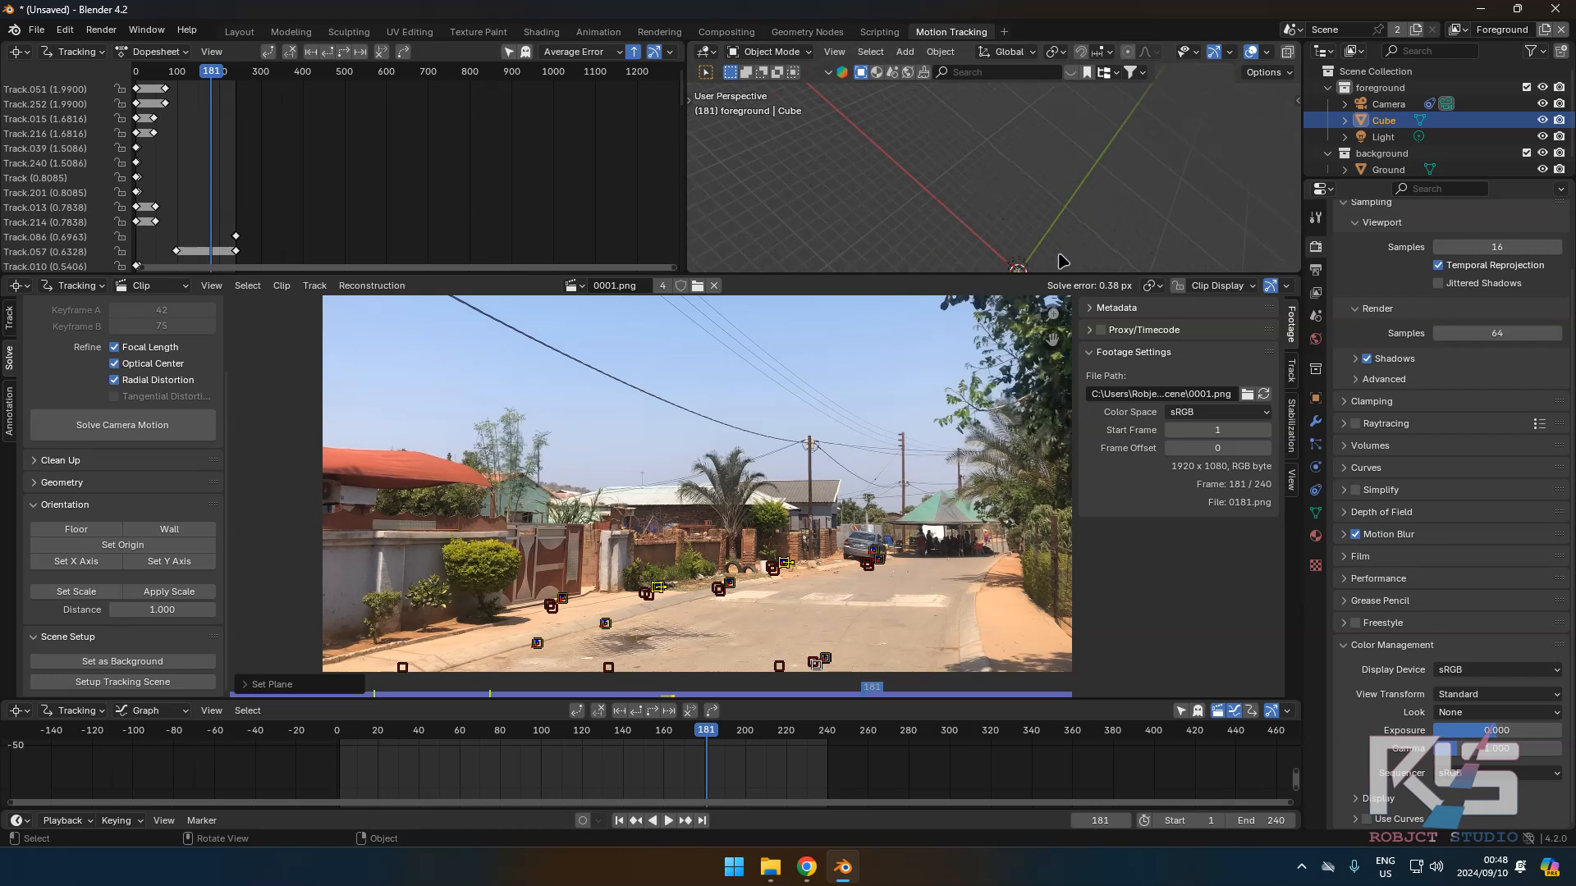
middle_drag(1049, 237, 1001, 228)
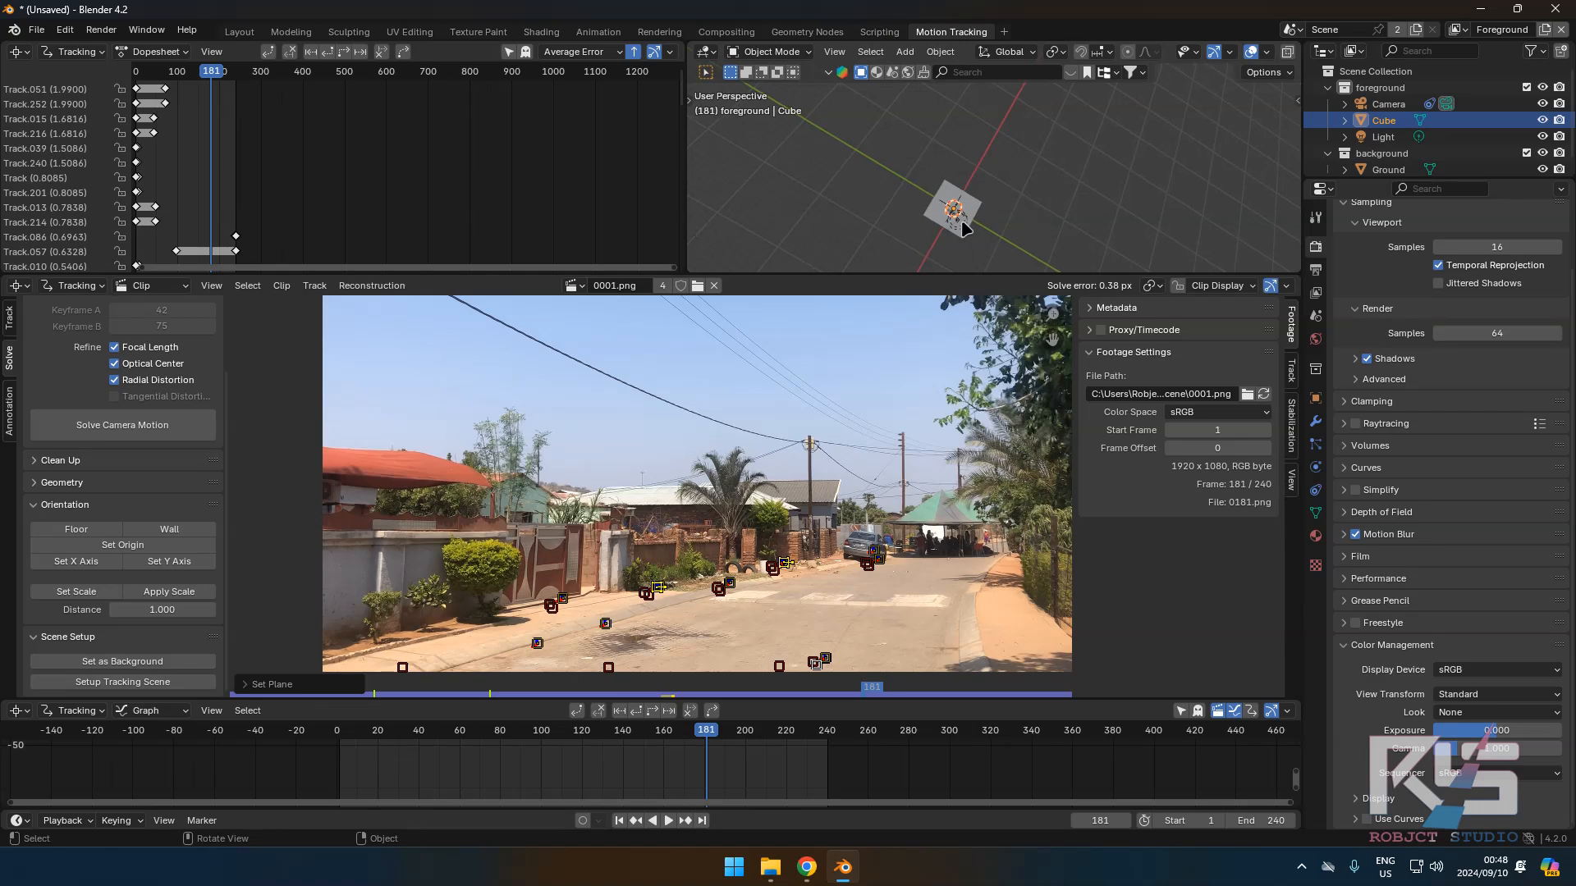
key(KP_0)
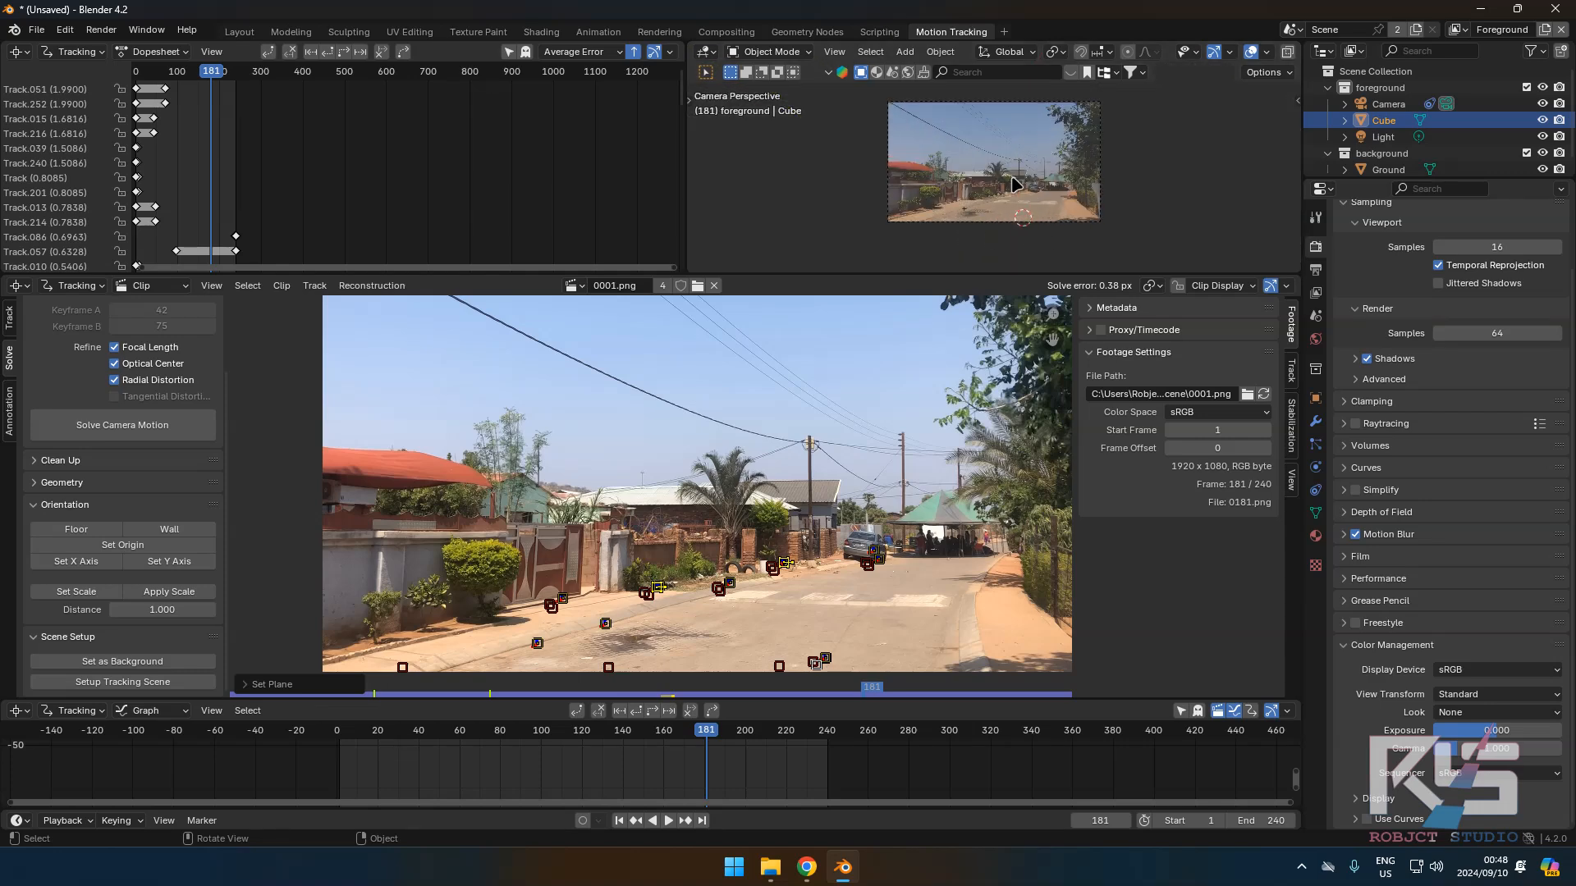
key(KP_0)
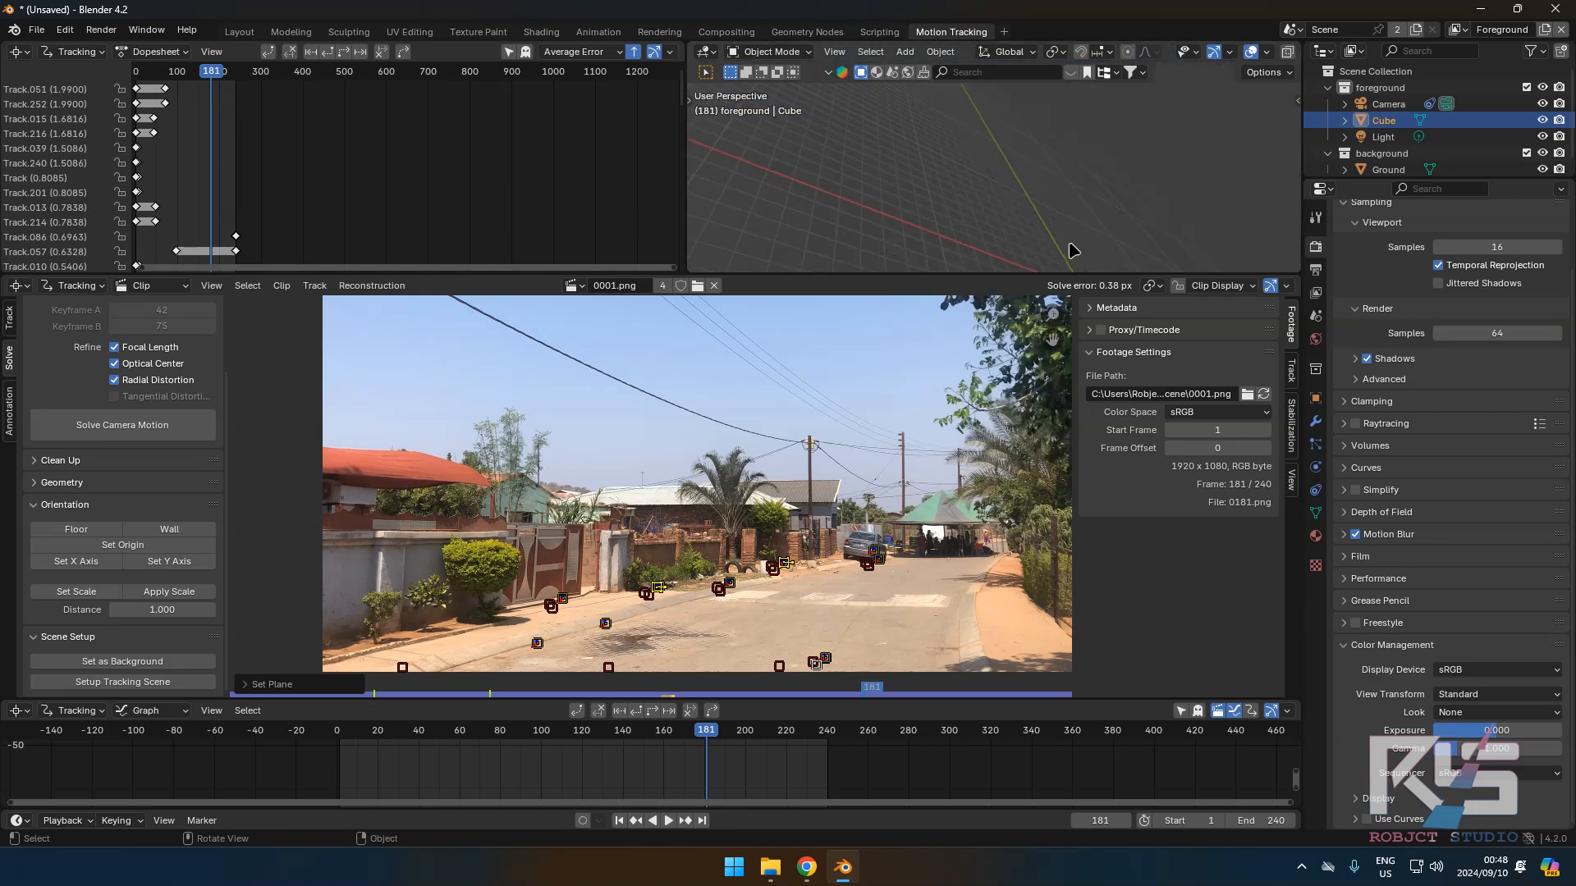
key(KP_0)
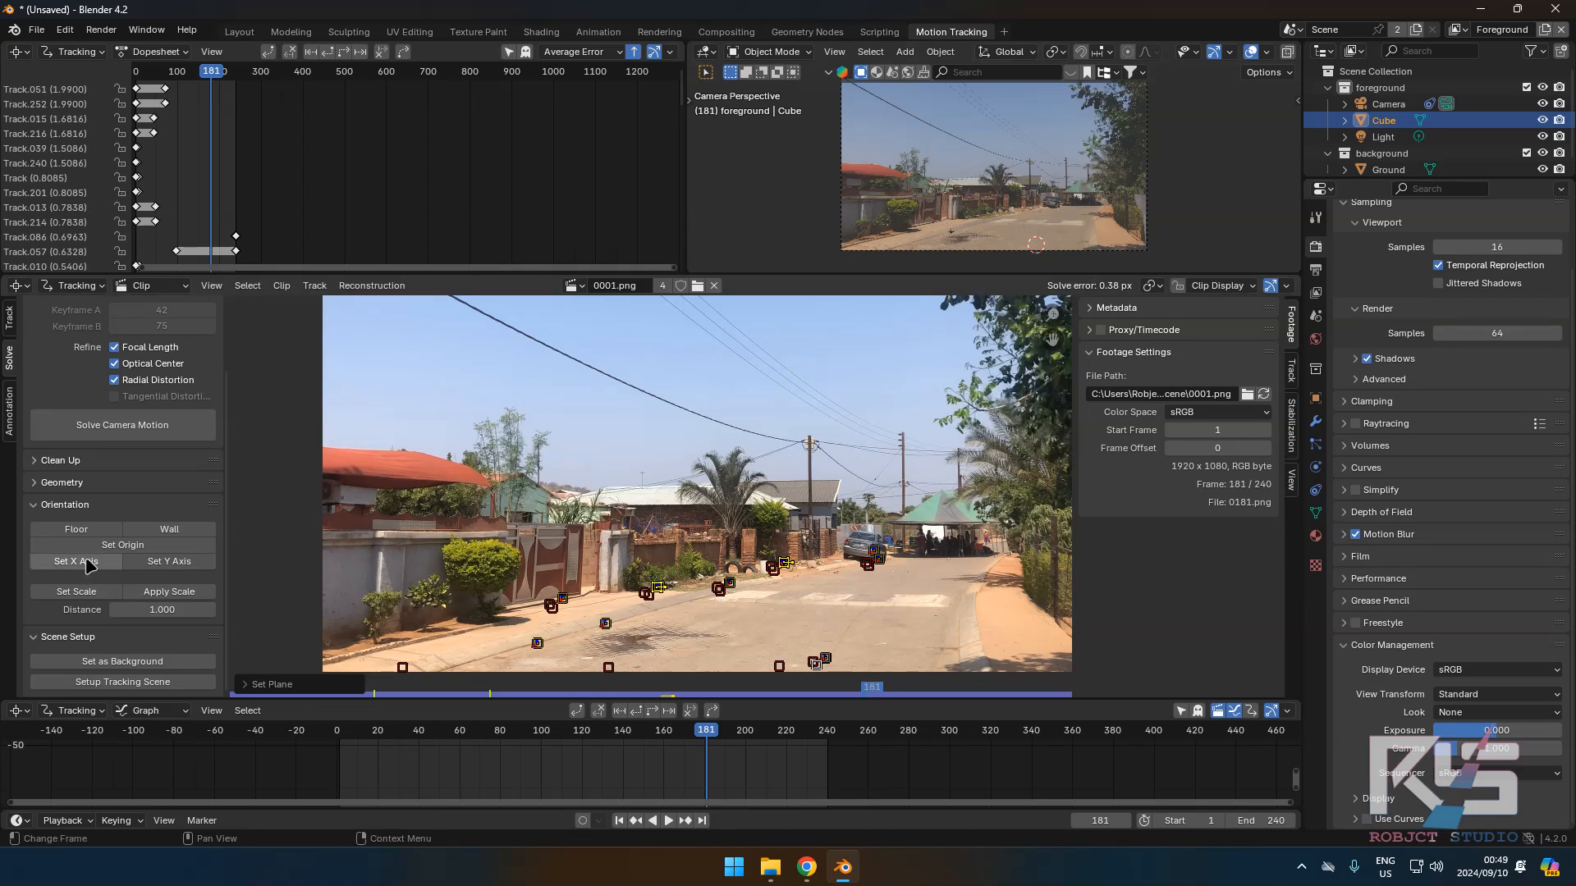
Set the scene origin at the track below the palm tree and the X axis through the track beside the low shrubs.
click(728, 585)
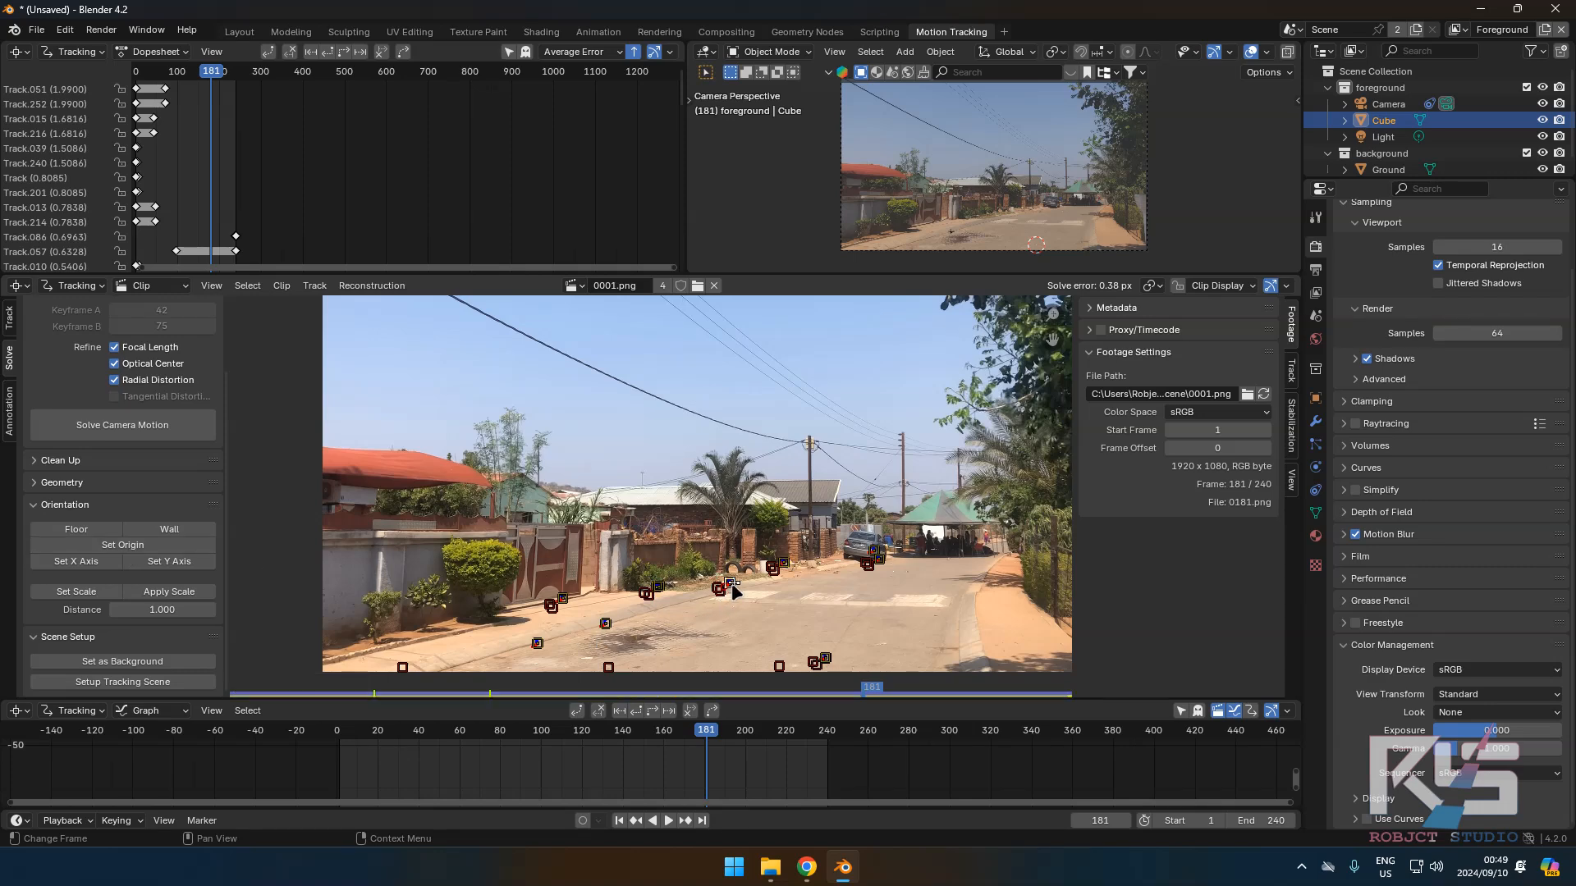
click(140, 545)
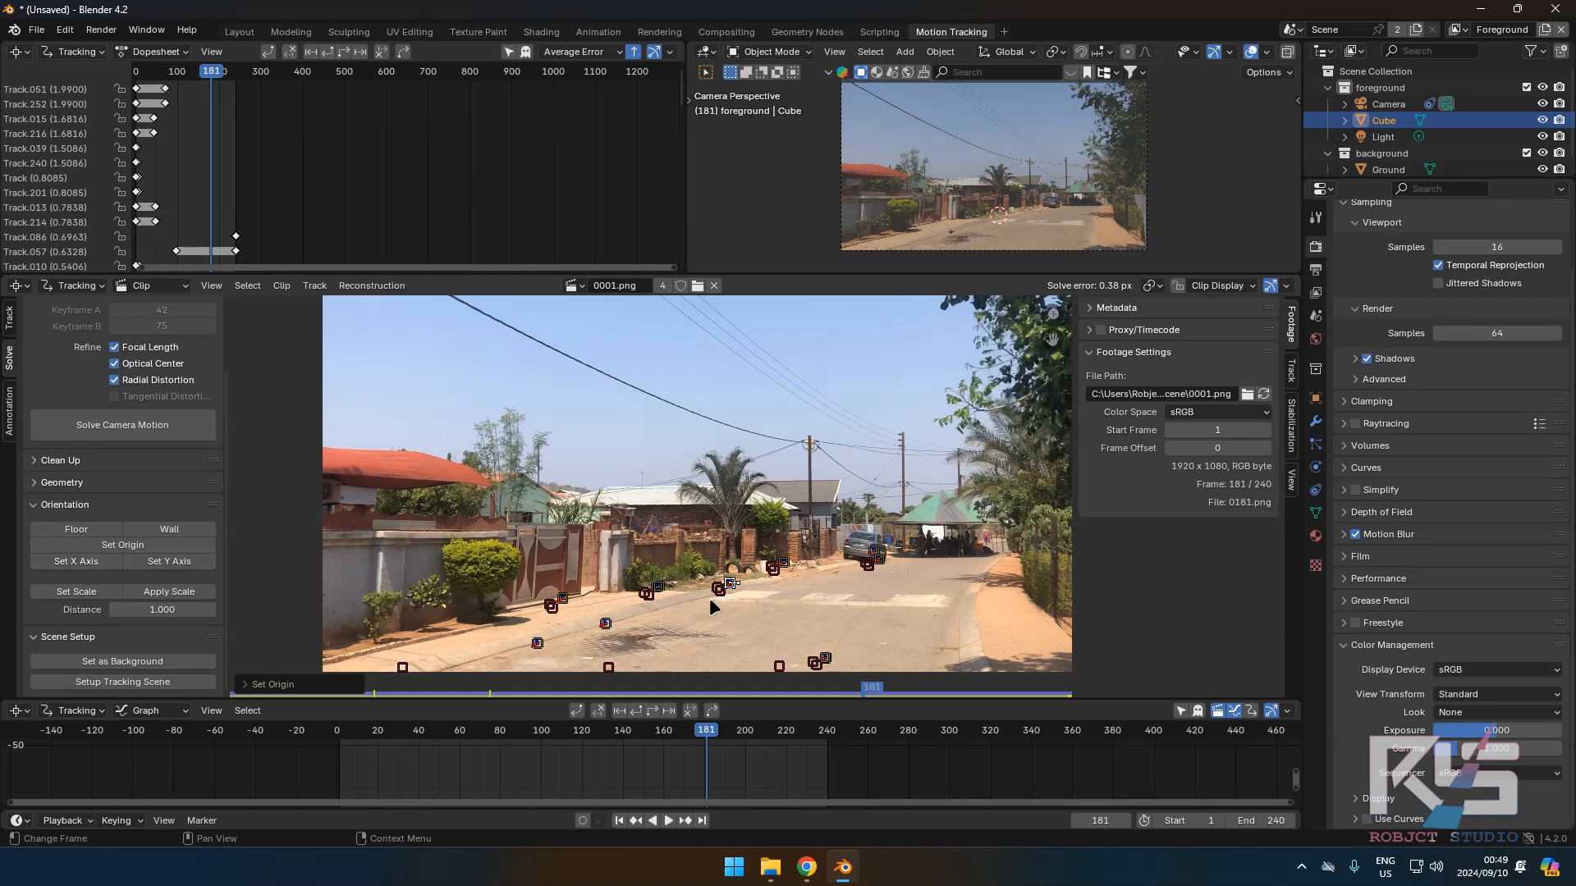
click(782, 565)
click(729, 584)
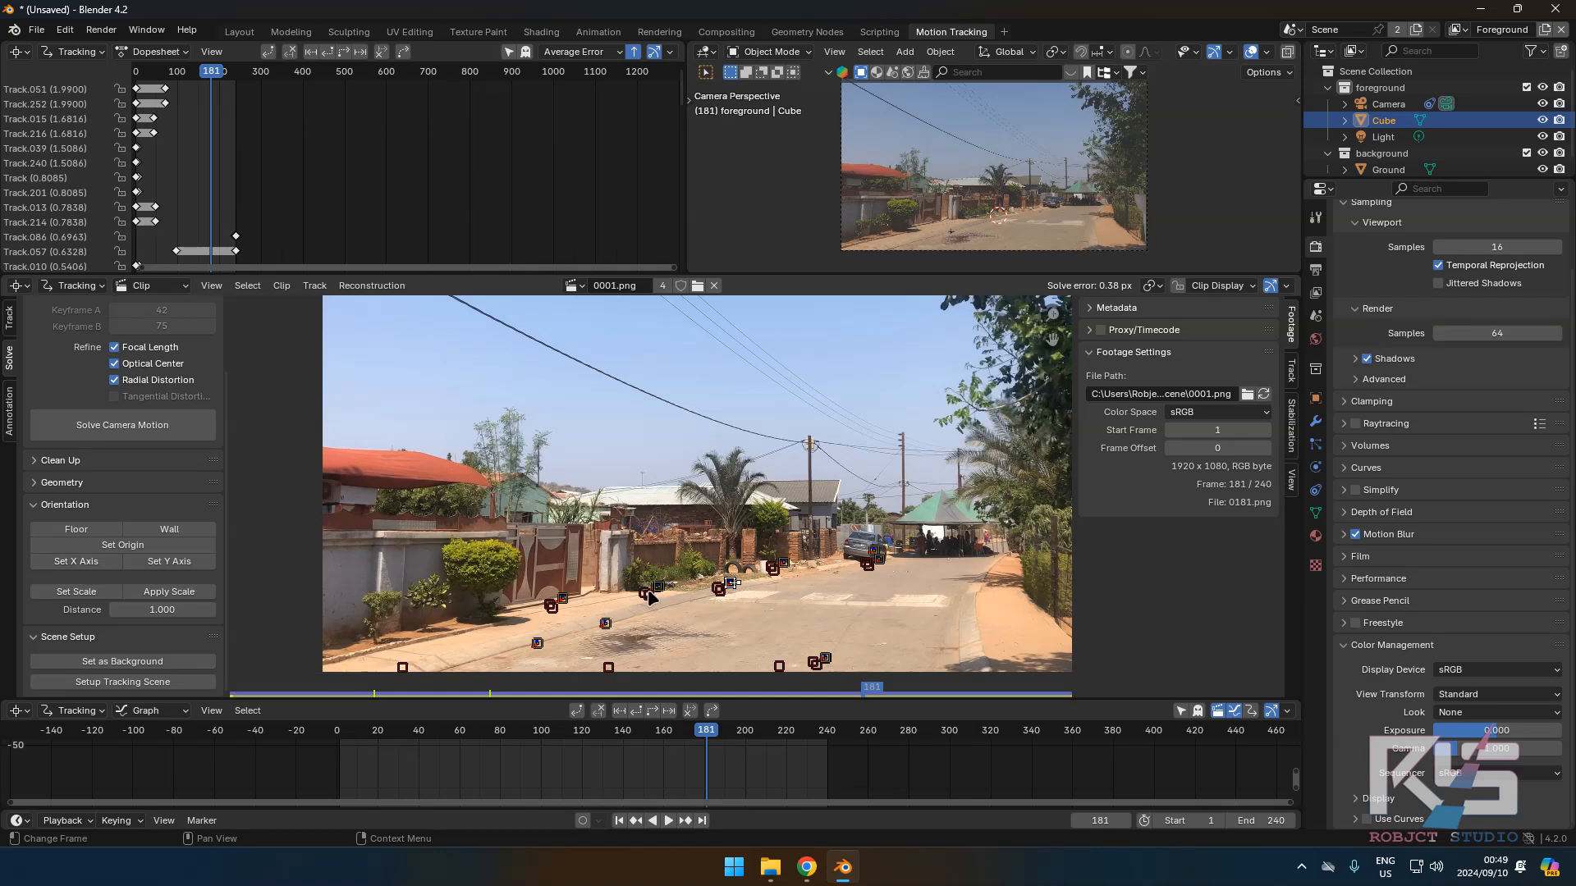
click(657, 587)
click(93, 564)
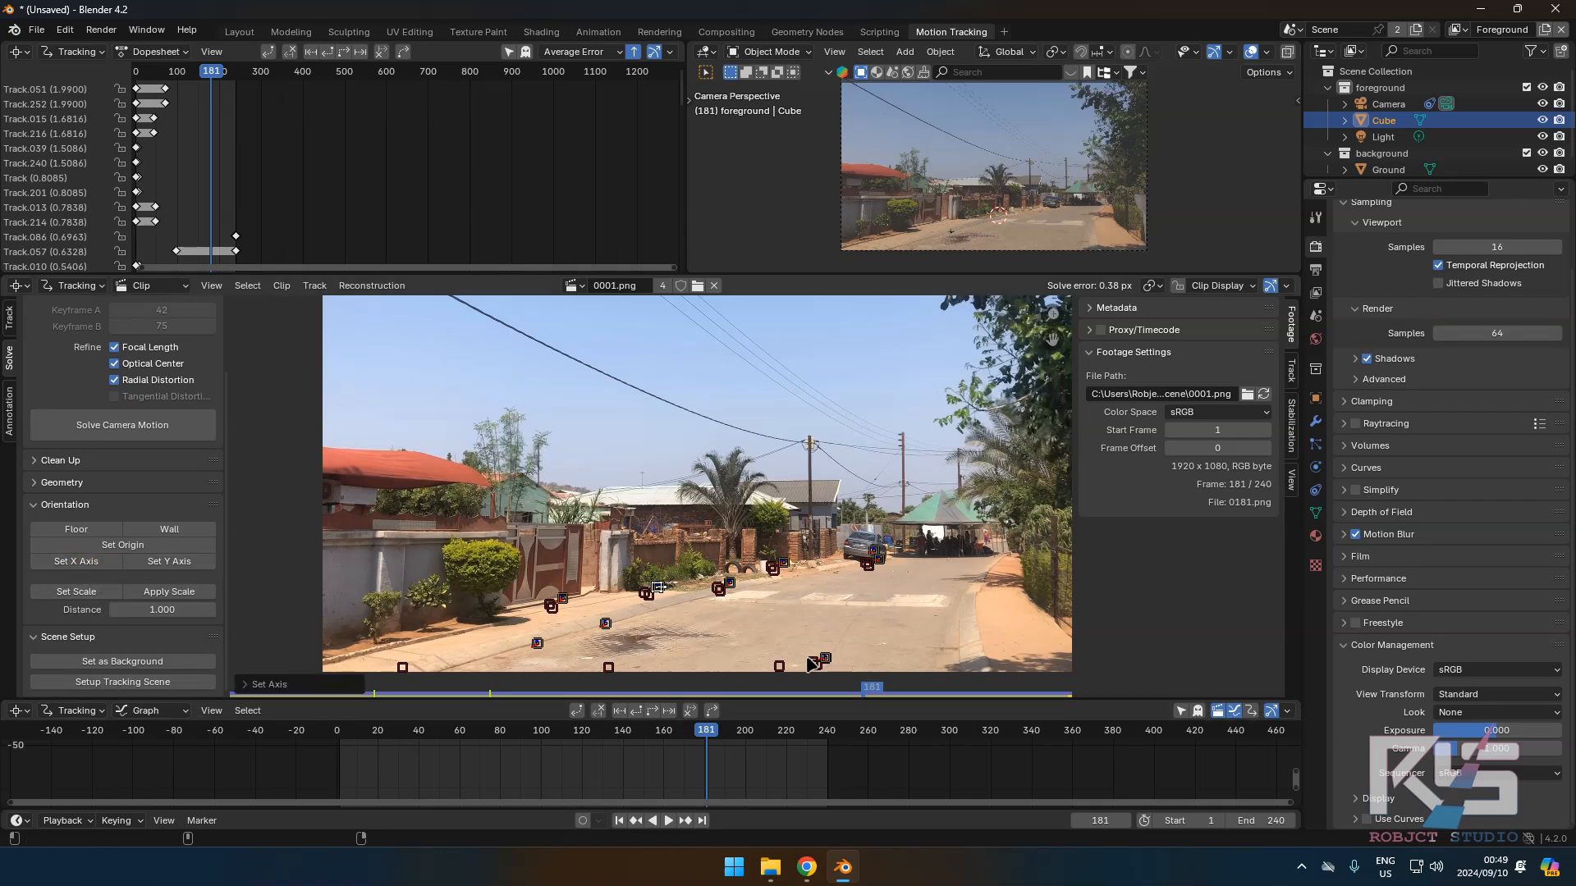
Try to set the scene scale from the tracks by the far brick pillar and beside the sidewalk shadow, with distance 1.000.
click(784, 563)
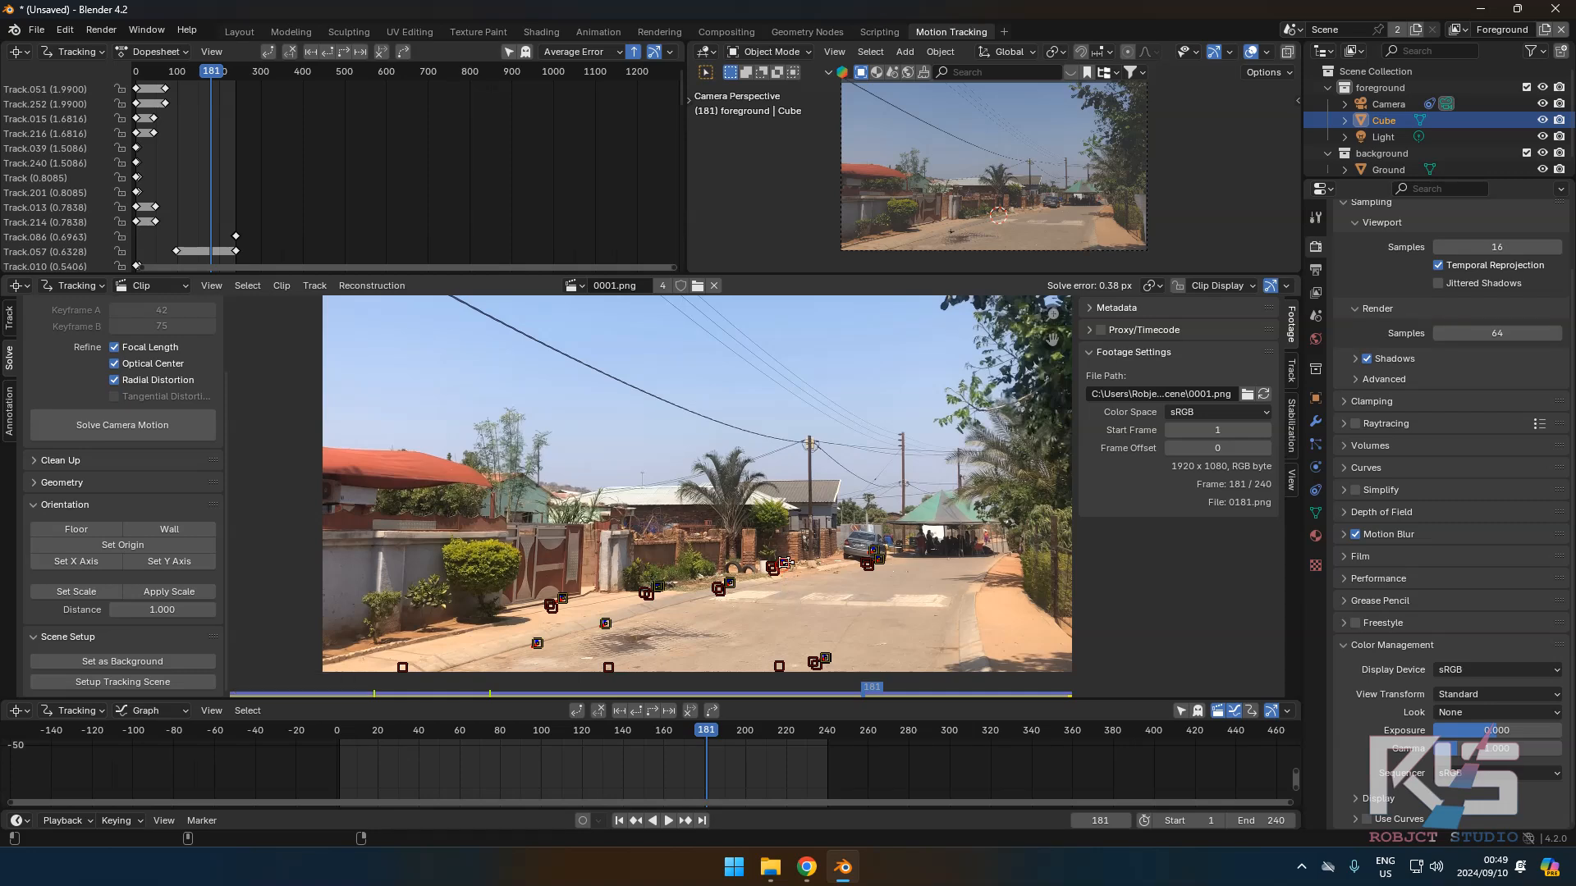
shift+click(605, 623)
click(78, 592)
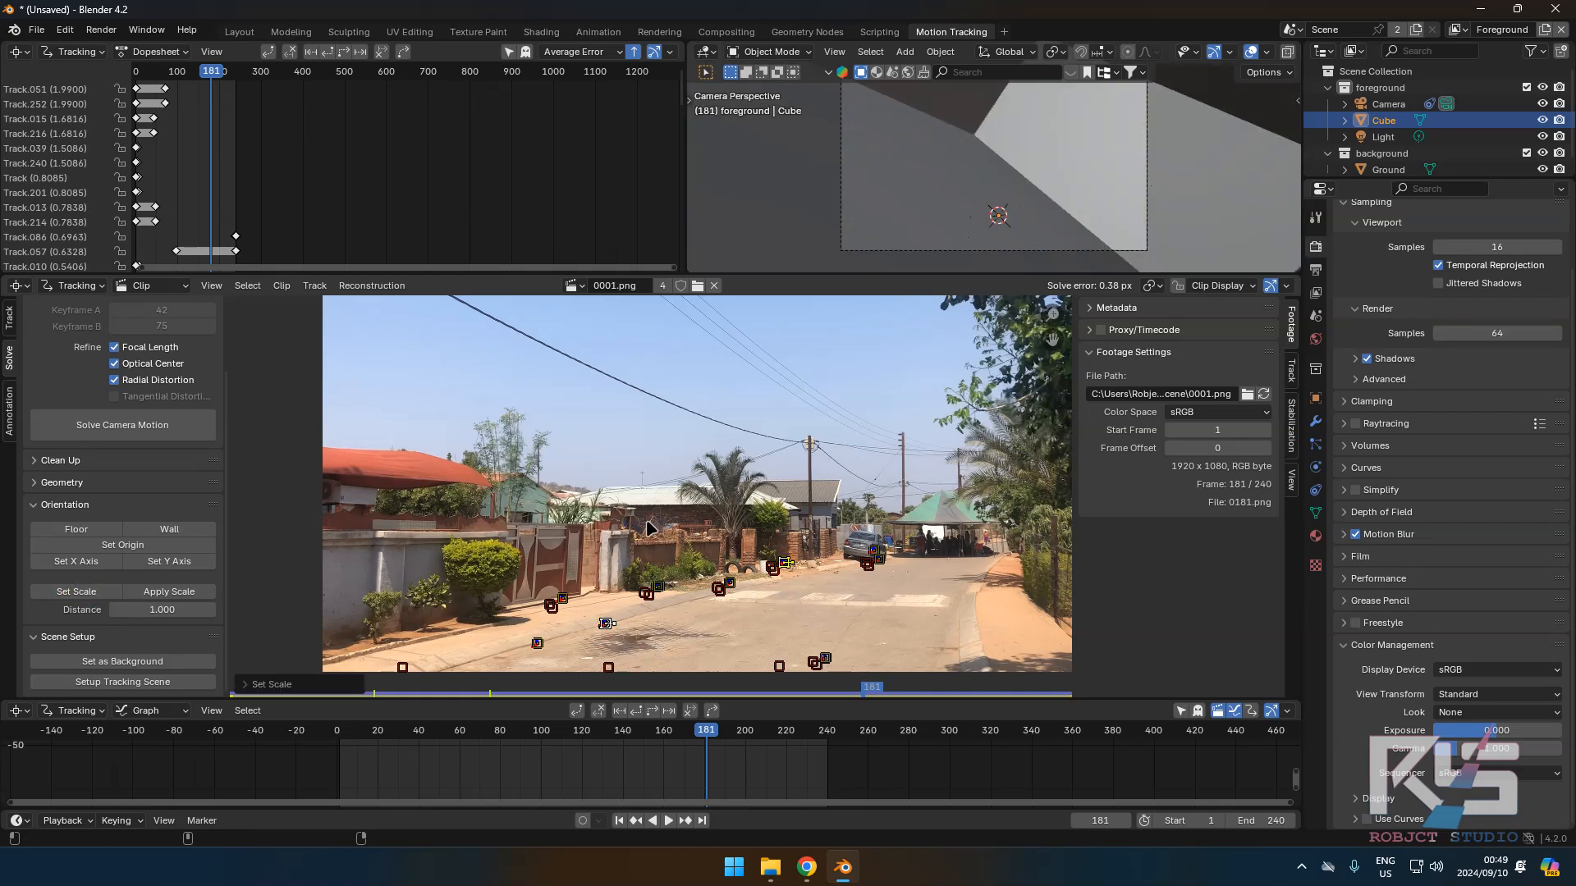
Set the scene scale from the tracks below the palm tree and beside the low shrubs, with distance 1.000.
click(729, 583)
shift+click(659, 586)
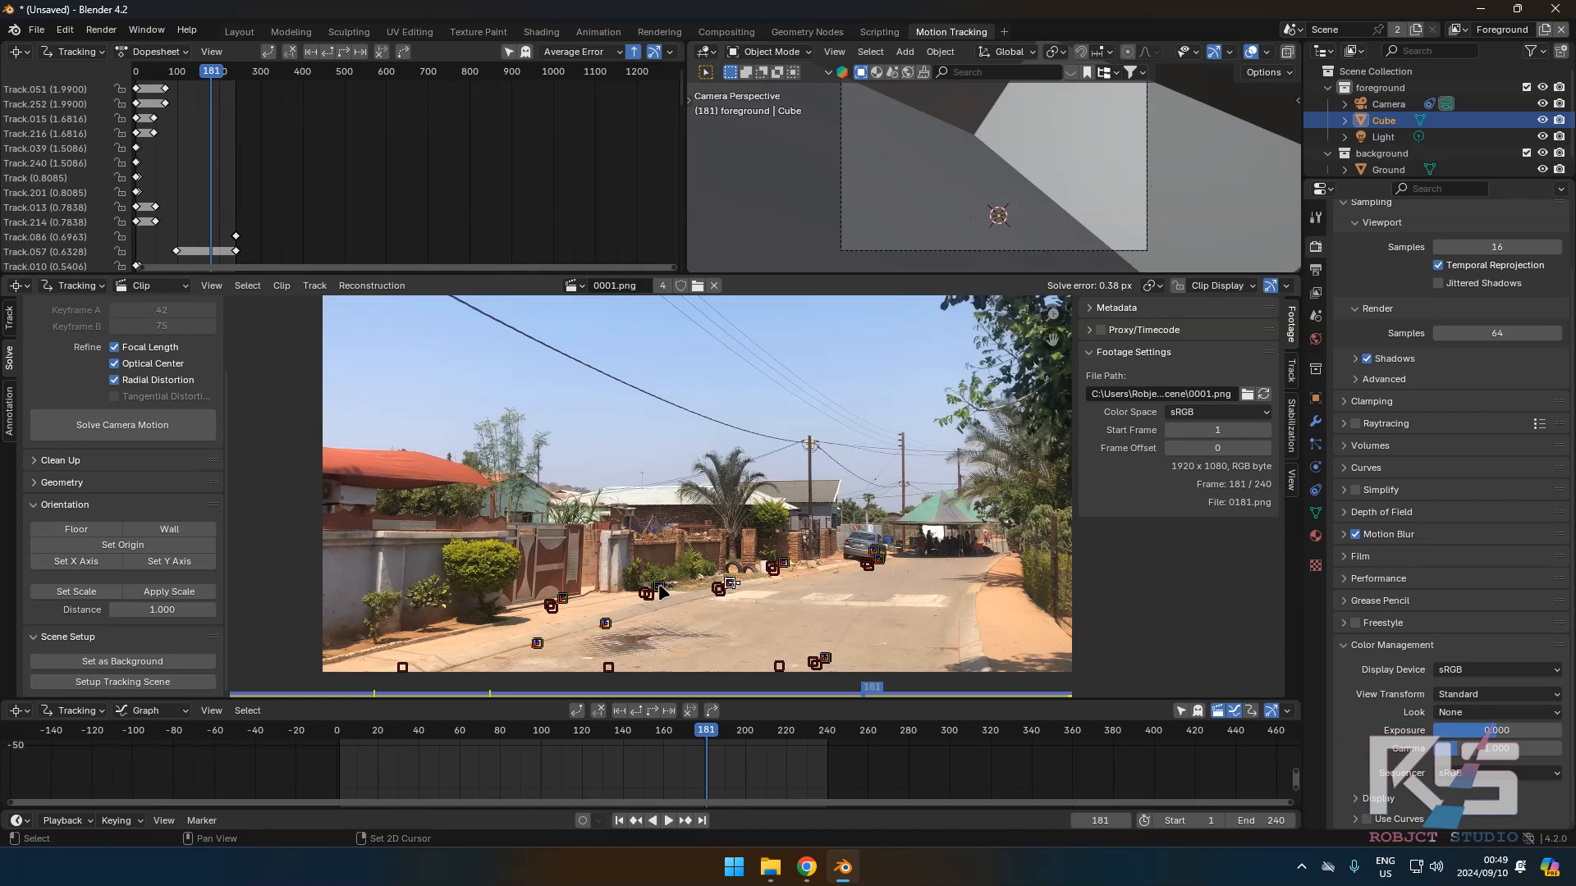
click(83, 598)
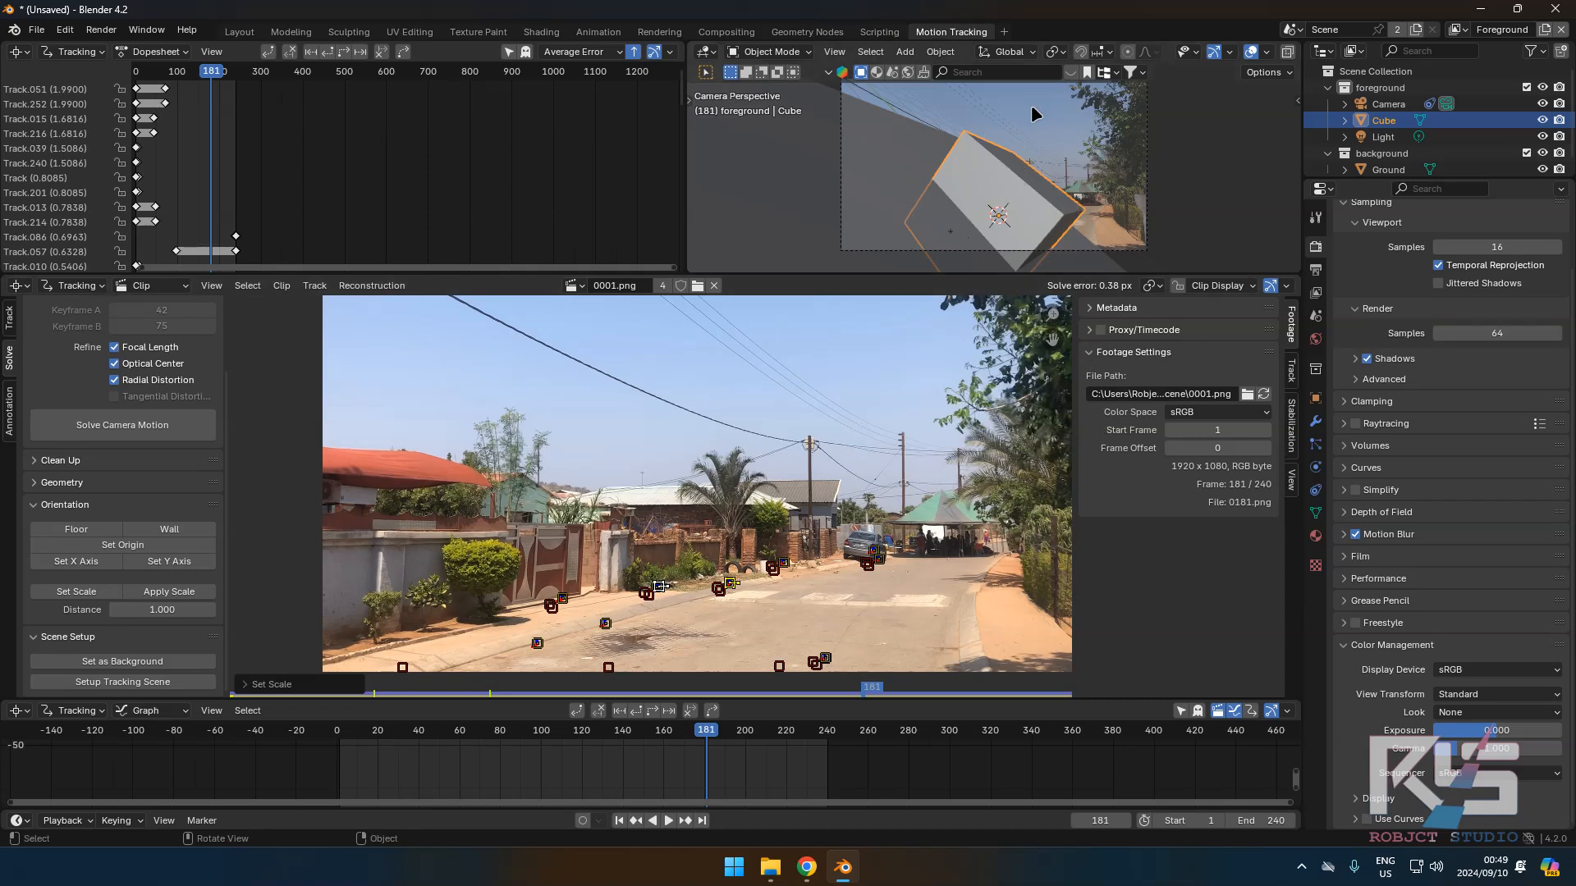
In the Layout workspace, add a plain axes empty at the scene origin and parent the camera to it.
click(239, 31)
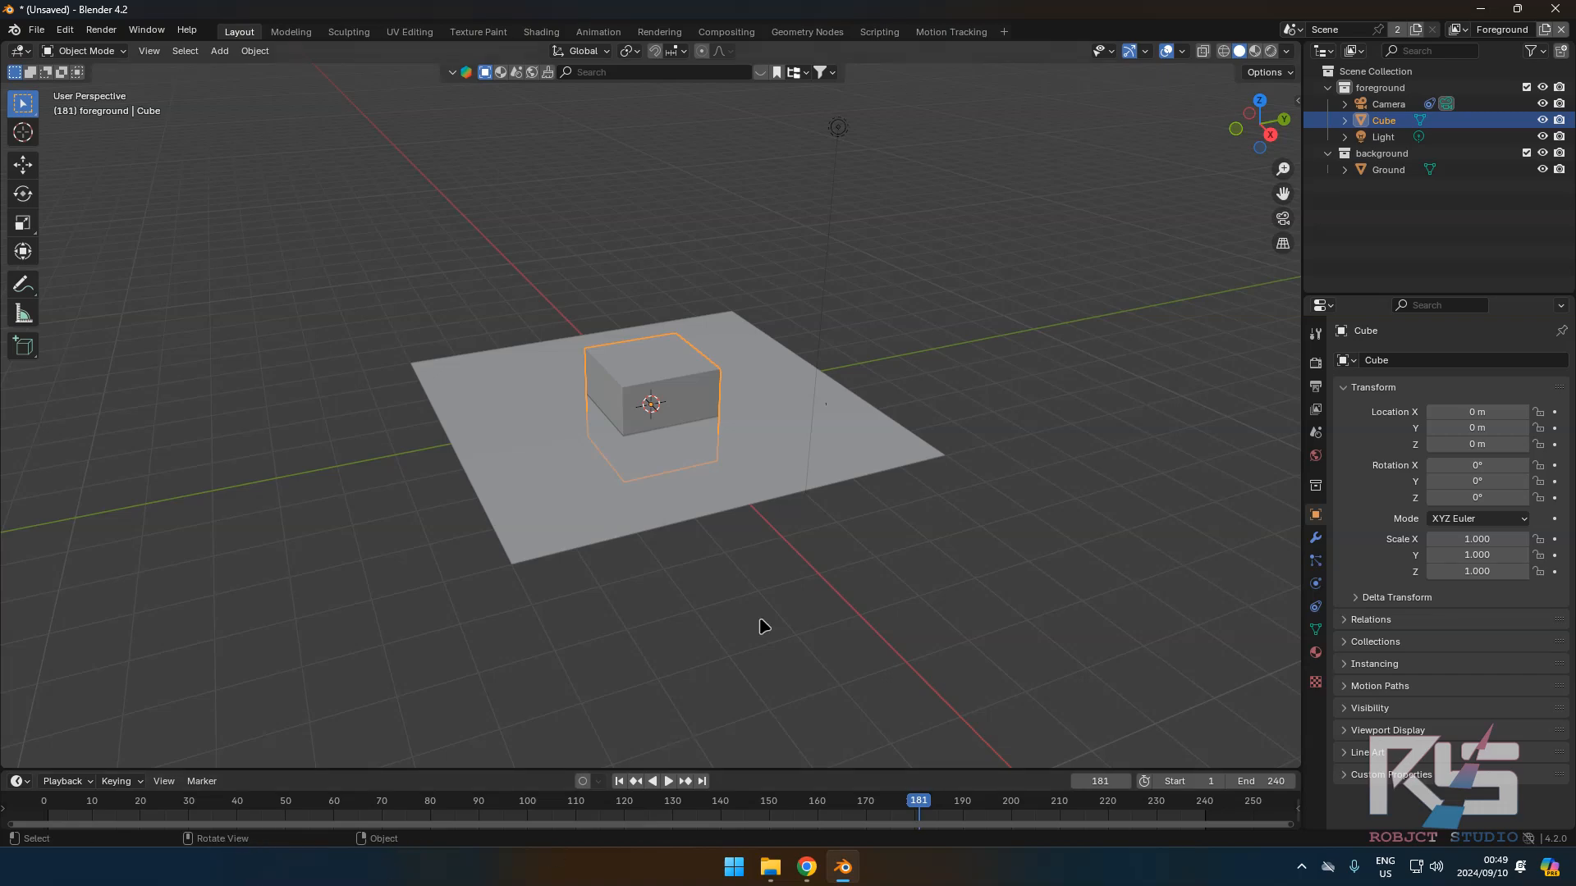
key(KP_0)
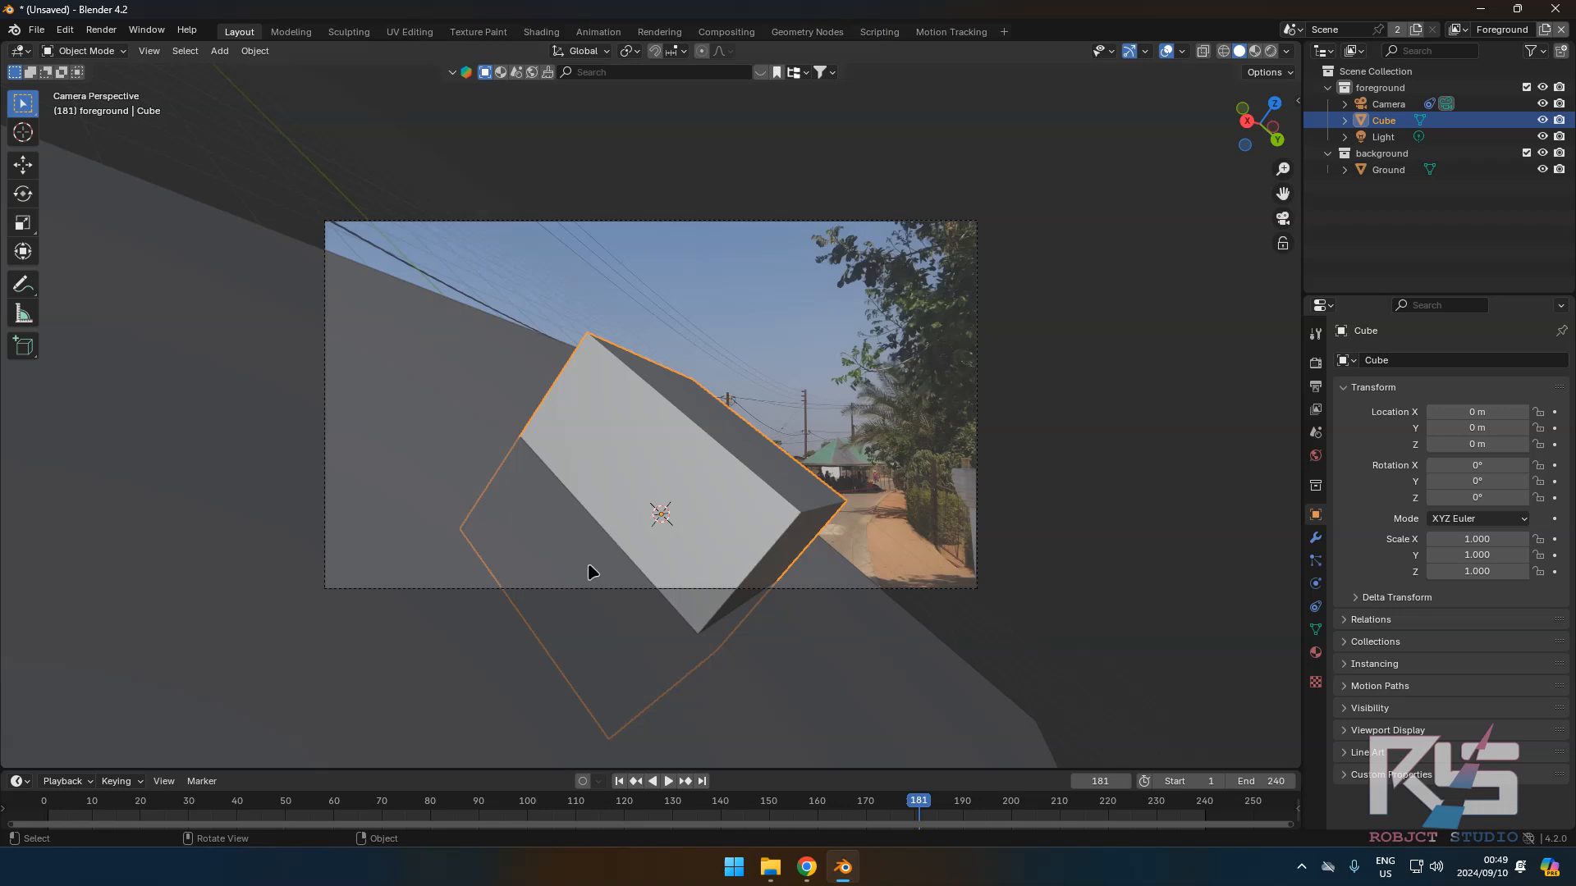
click(976, 417)
right_click(771, 430)
key(Escape)
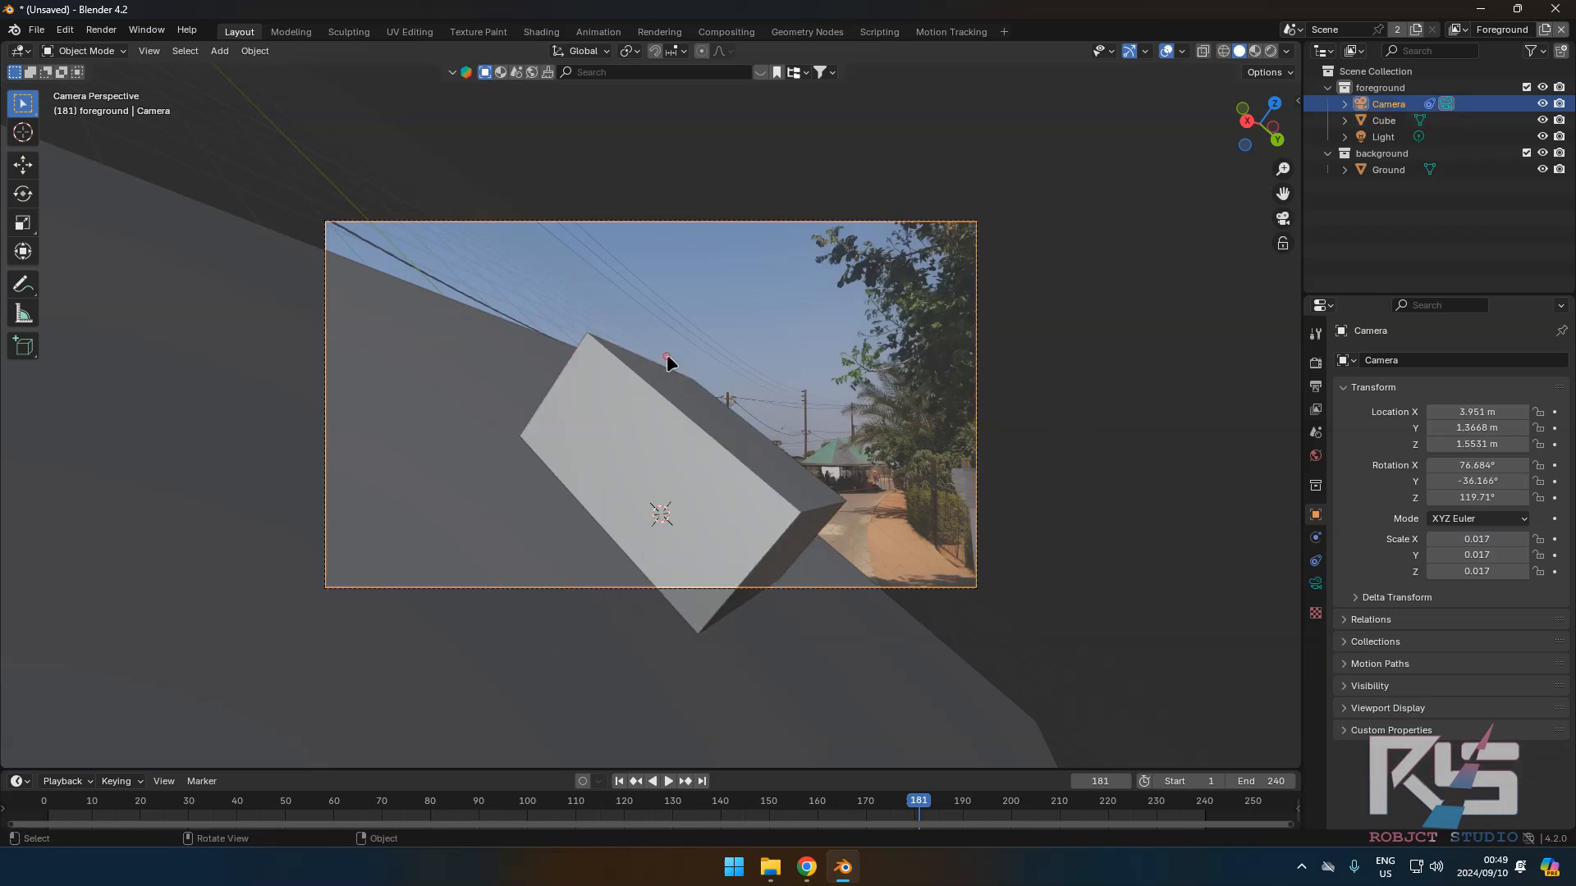
key(shift+a)
mouse_move(622, 547)
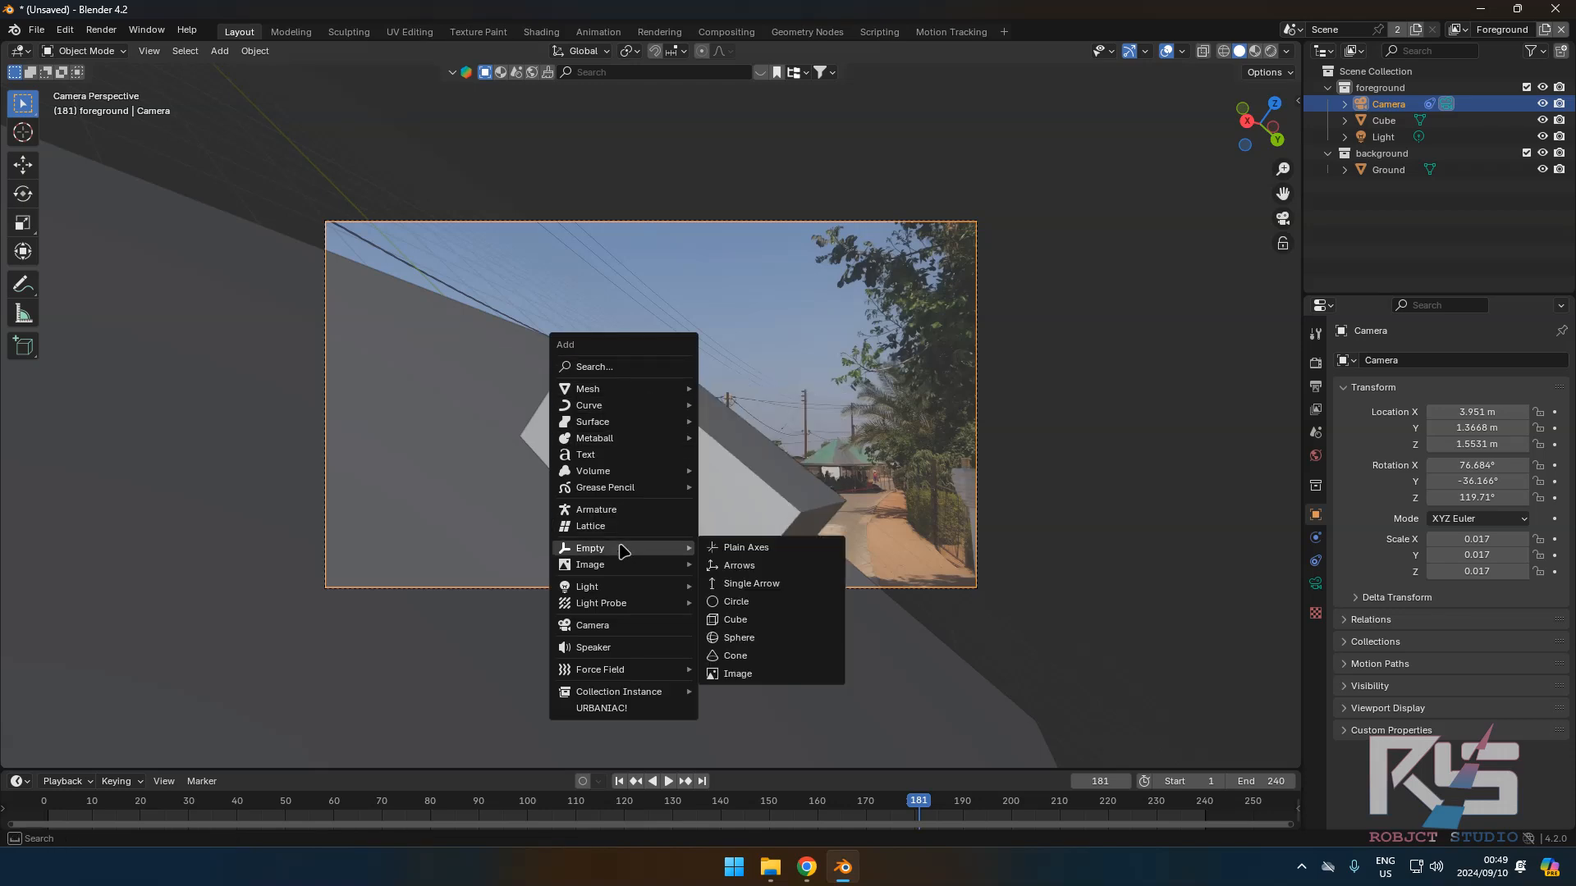
click(758, 550)
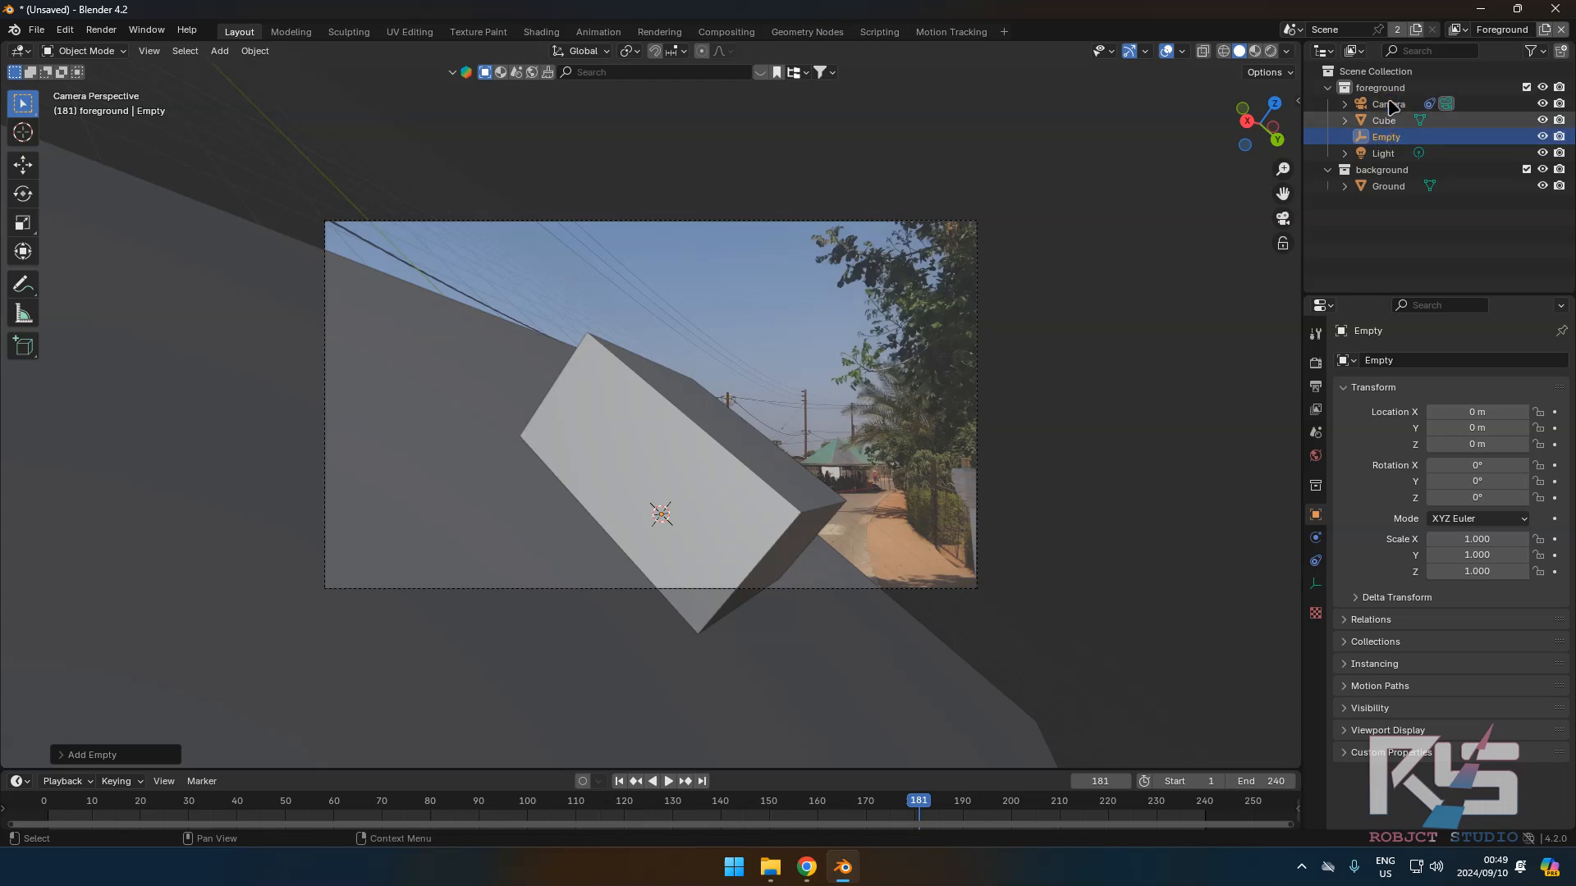
drag(1392, 109, 1392, 142)
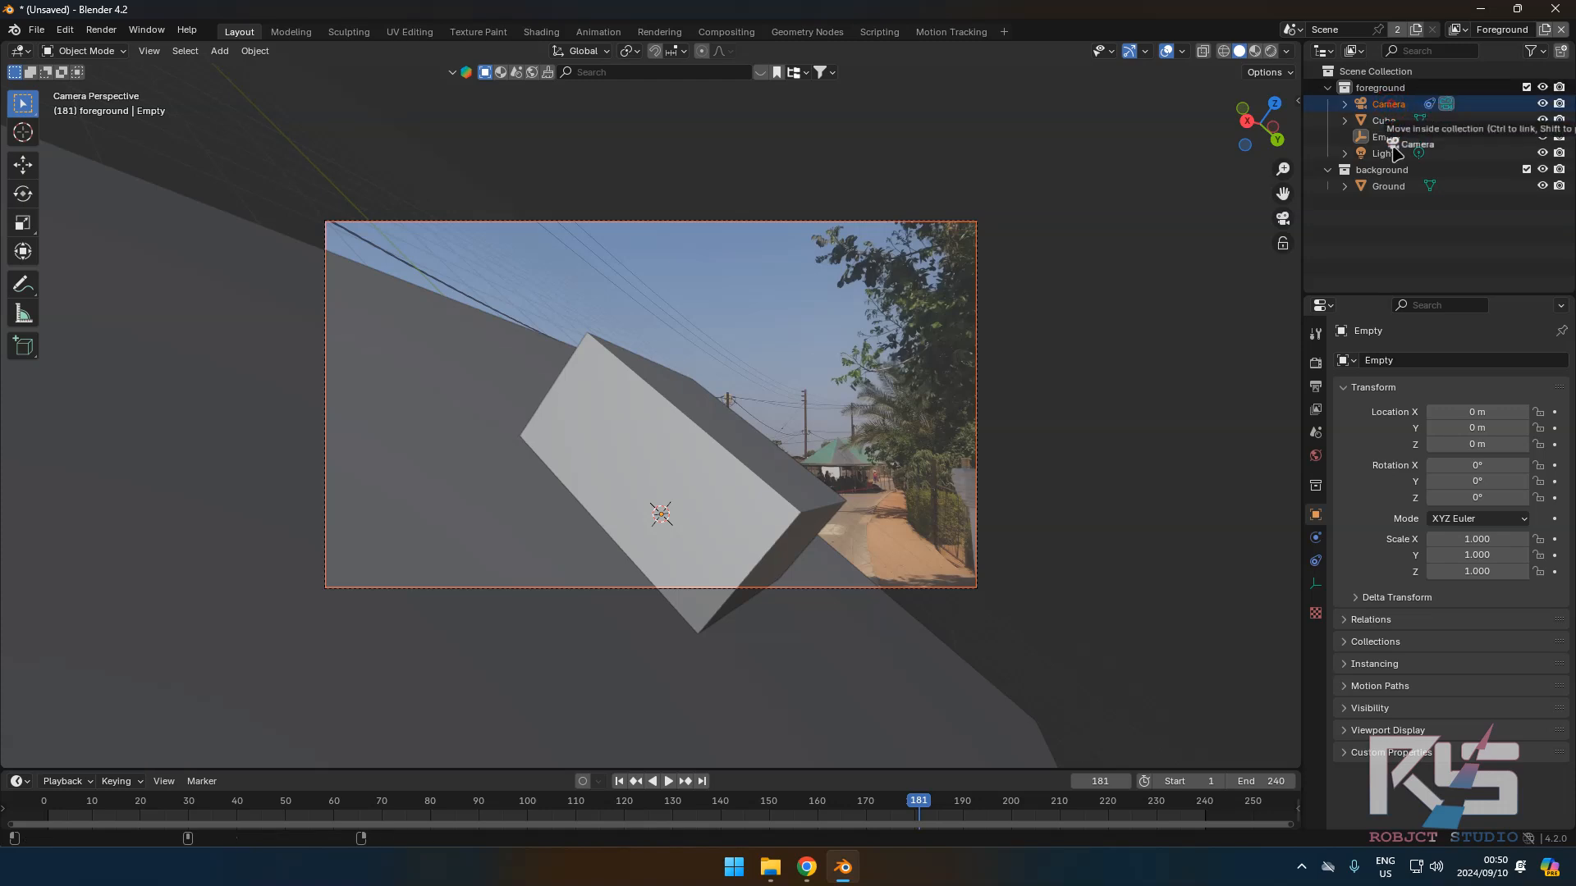
drag(1389, 105, 1400, 145)
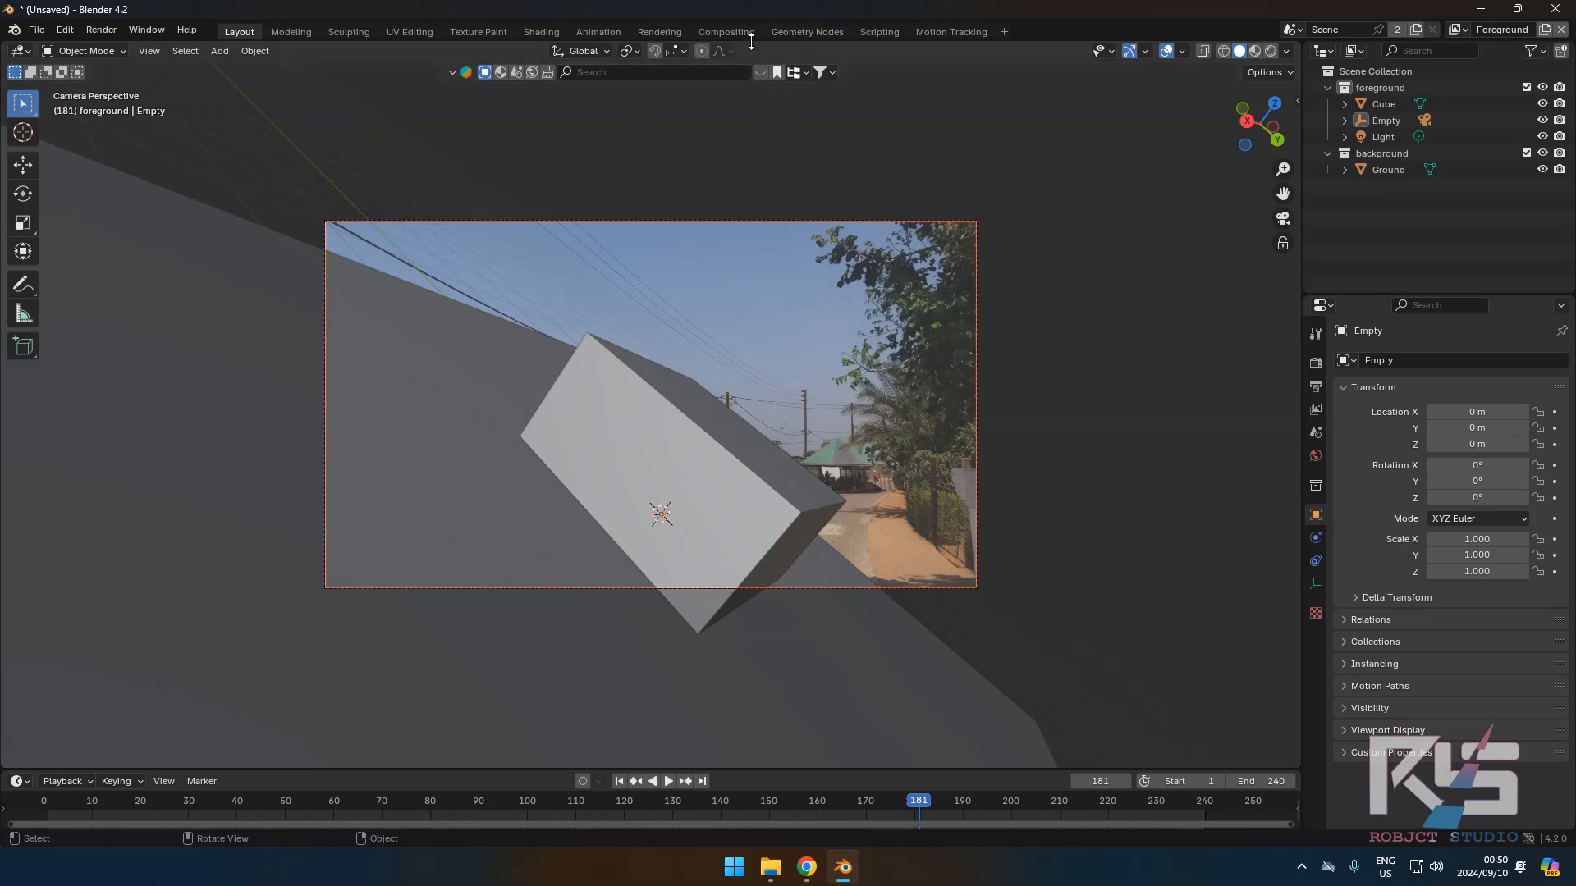
Delete the Undistortion, Scale, upper Alpha Over and Background Render Layers nodes from the compositor.
click(725, 32)
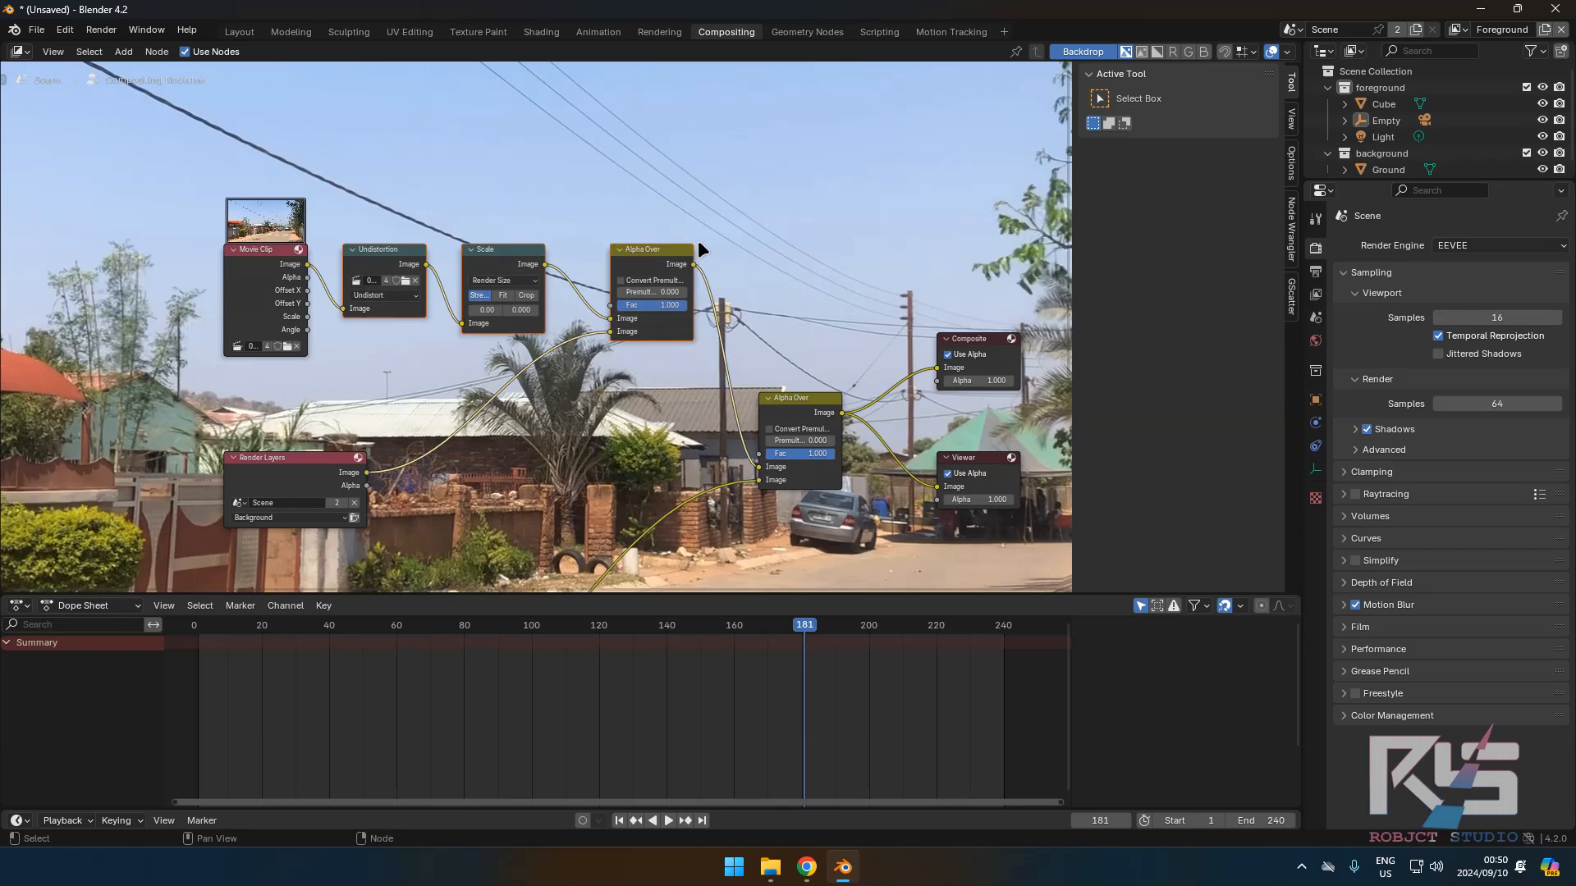
key(x)
drag(477, 449, 222, 548)
key(x)
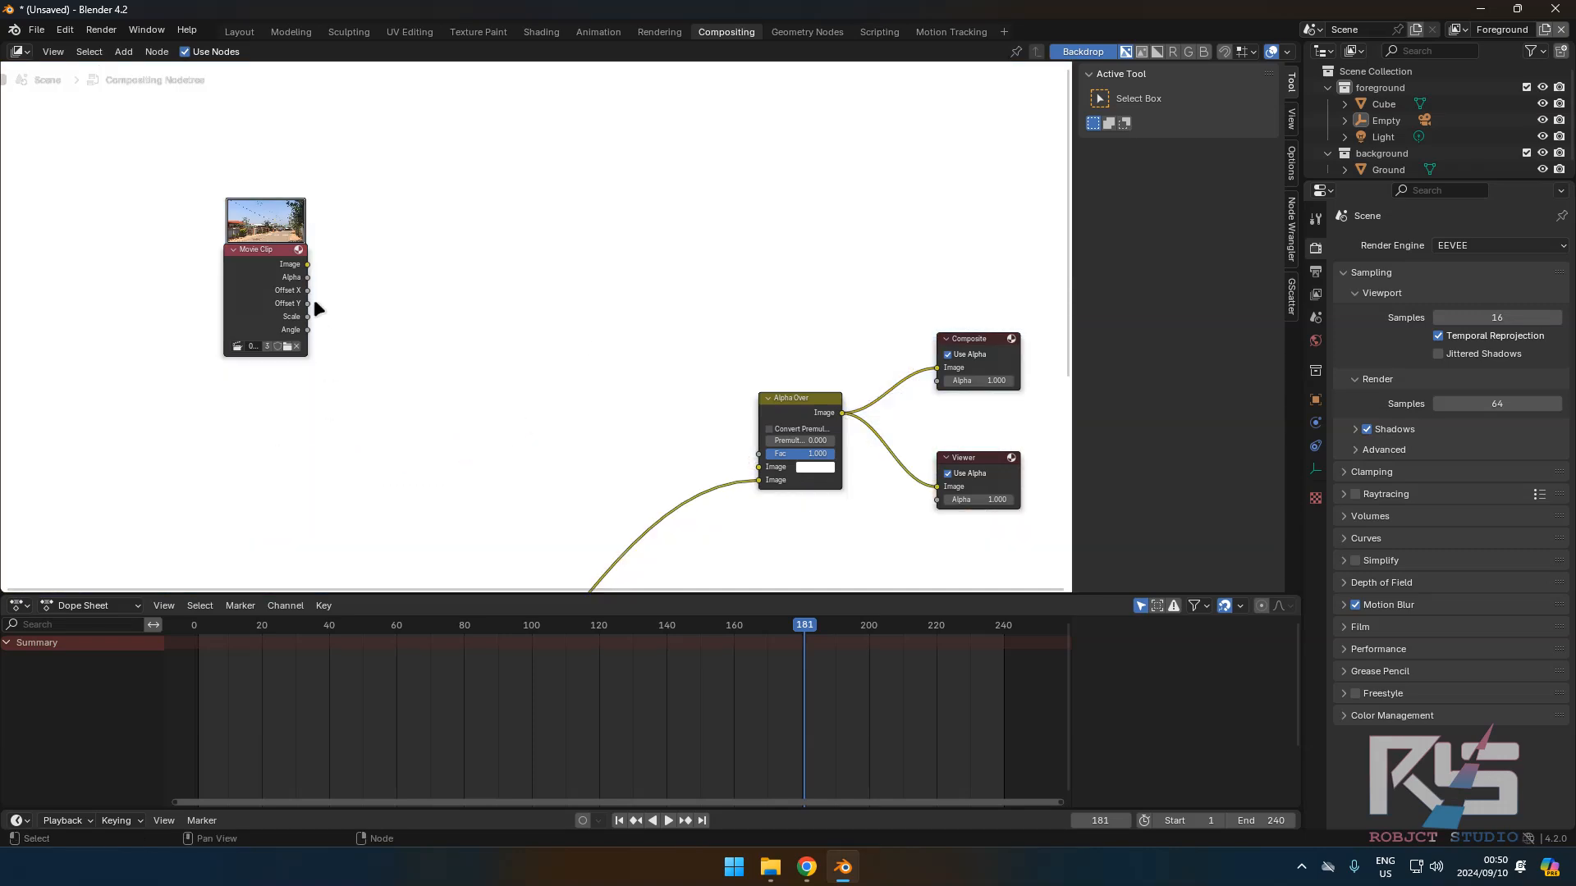
Connect the Movie Clip node's Image output to the first Image input of the remaining Alpha Over node.
drag(307, 264, 759, 467)
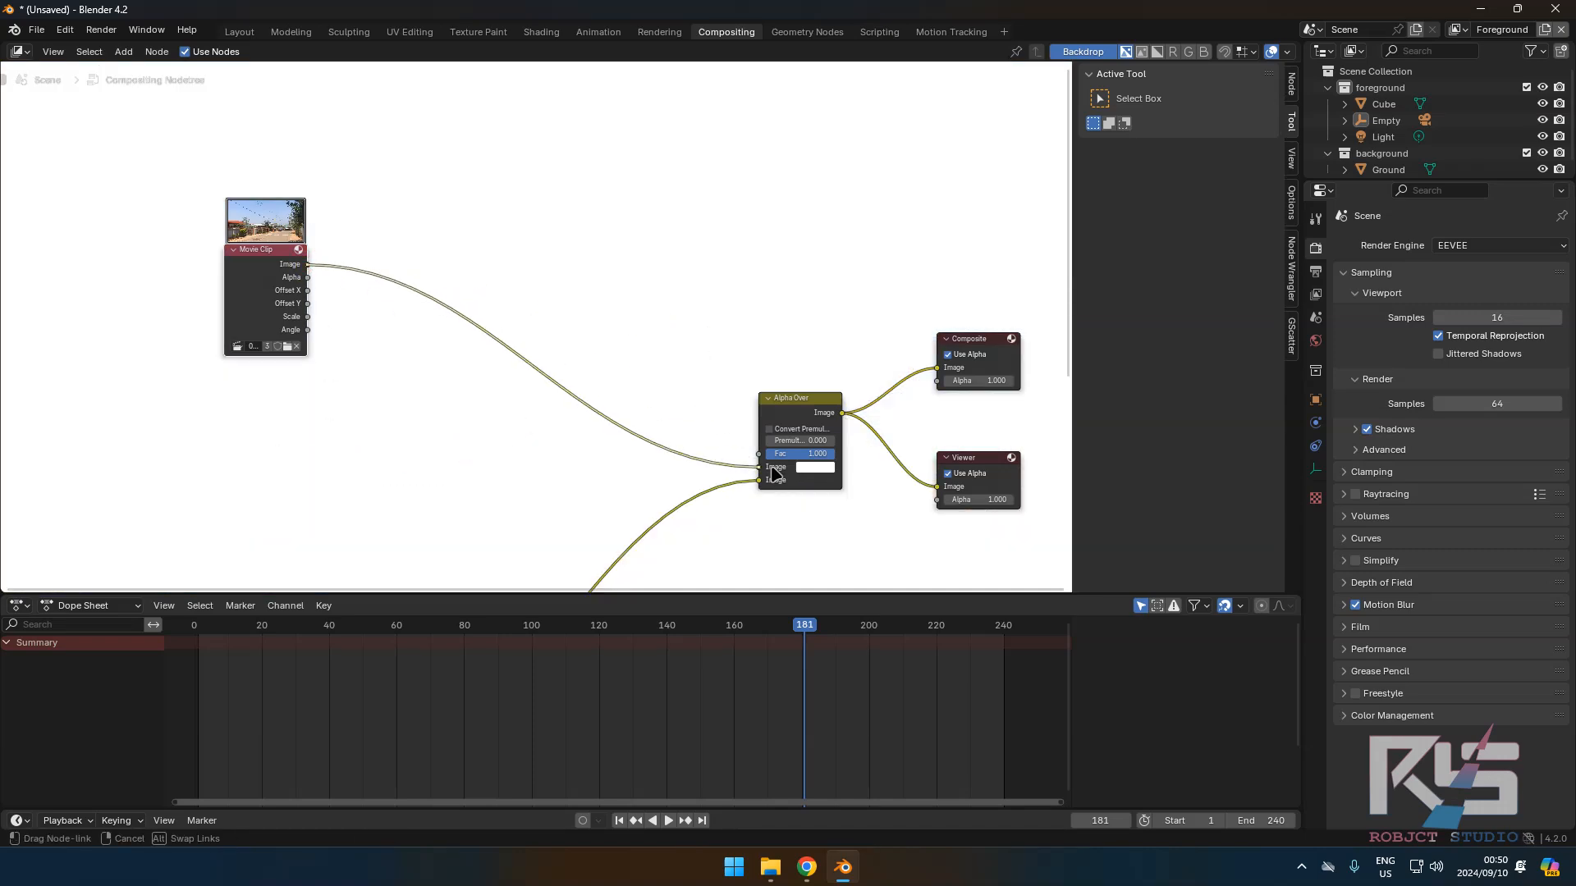
scroll(525, 376, down, 5)
middle_drag(529, 437, 357, 414)
middle_drag(663, 310, 702, 323)
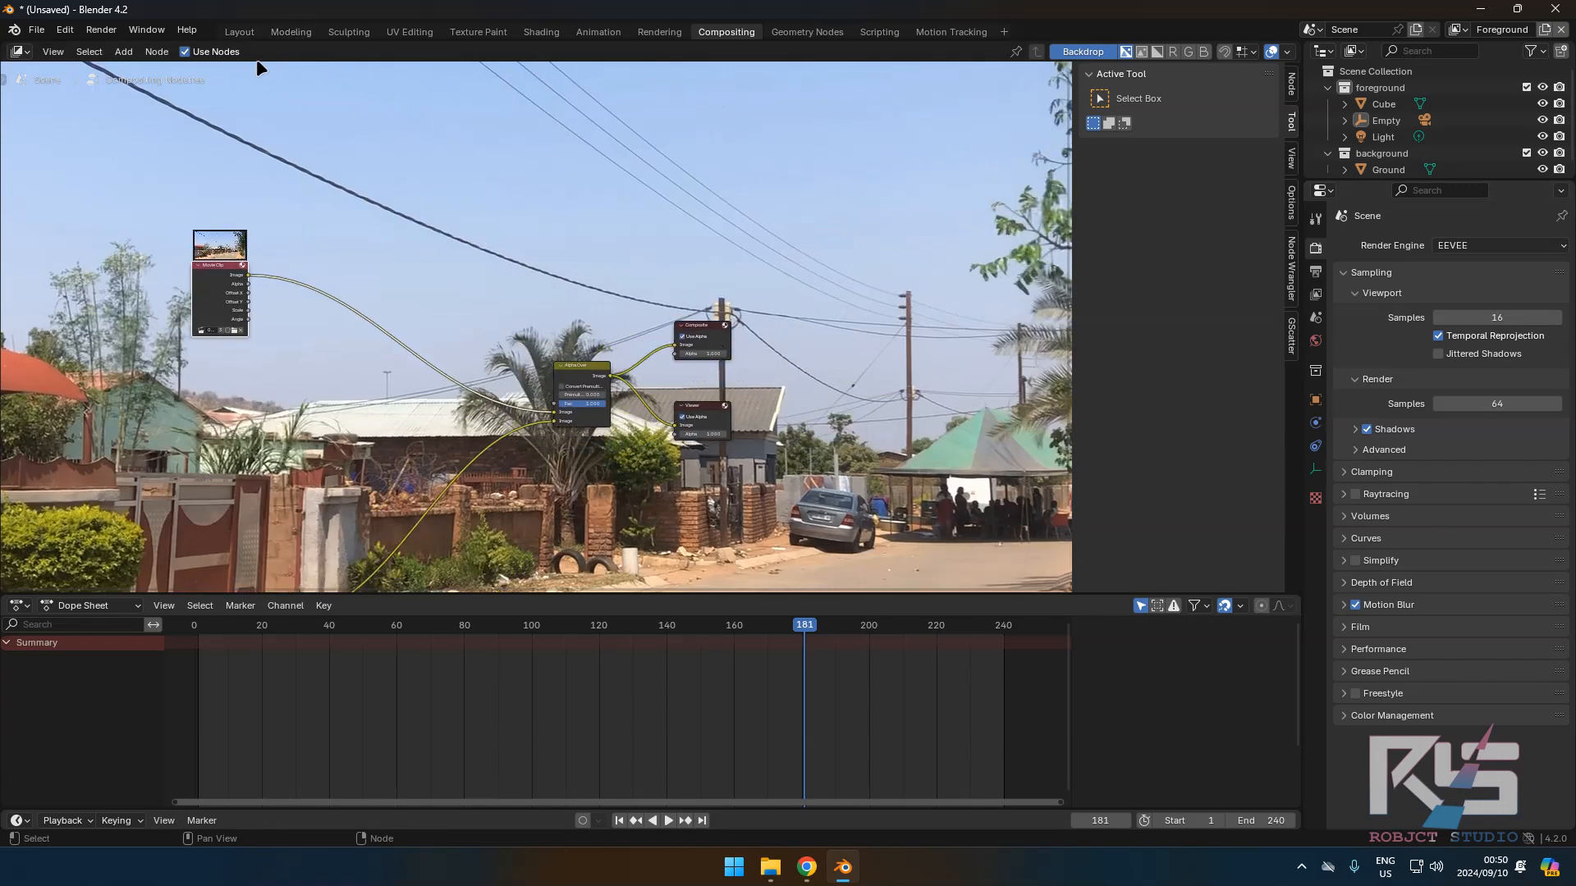
Examine the viewport display settings of the empty, and the visibility and viewport display settings of the camera.
click(239, 33)
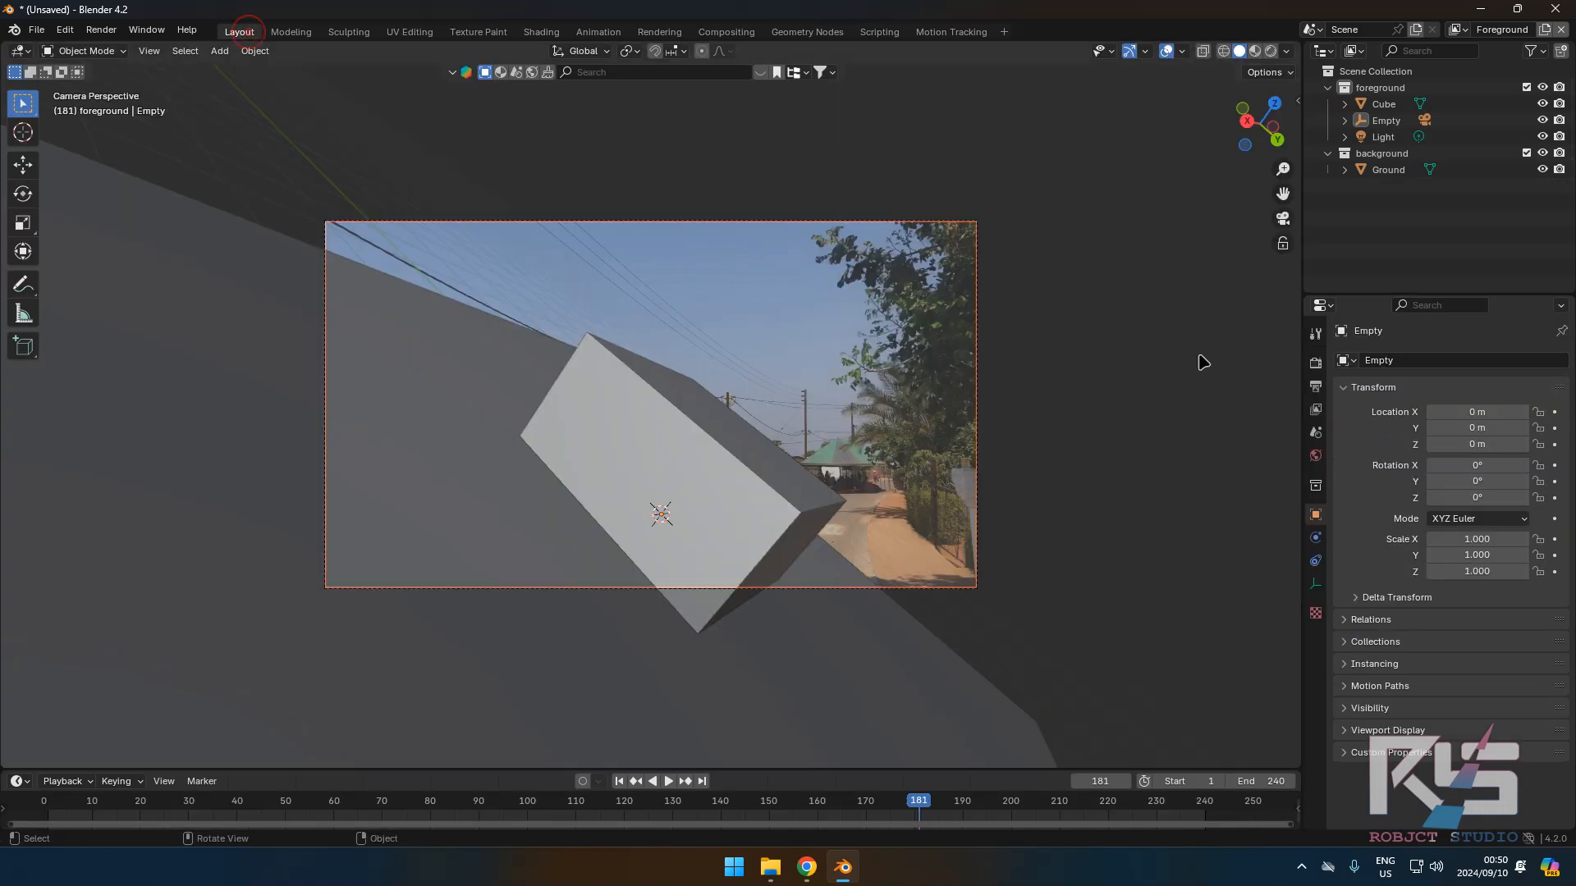
click(1350, 735)
scroll(1484, 729, down, 1)
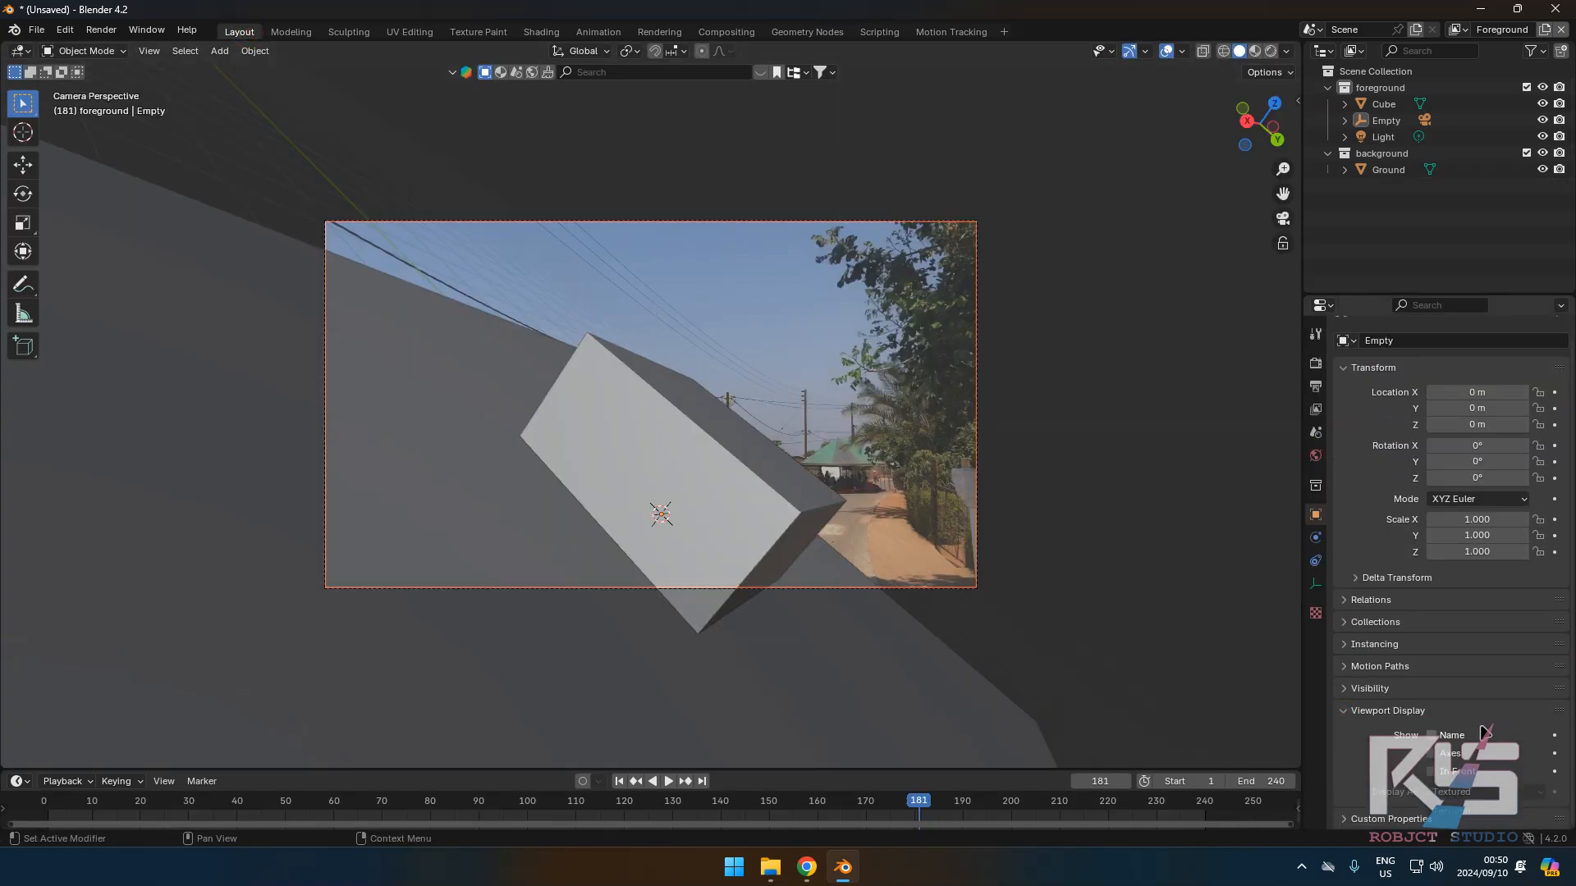
click(1346, 712)
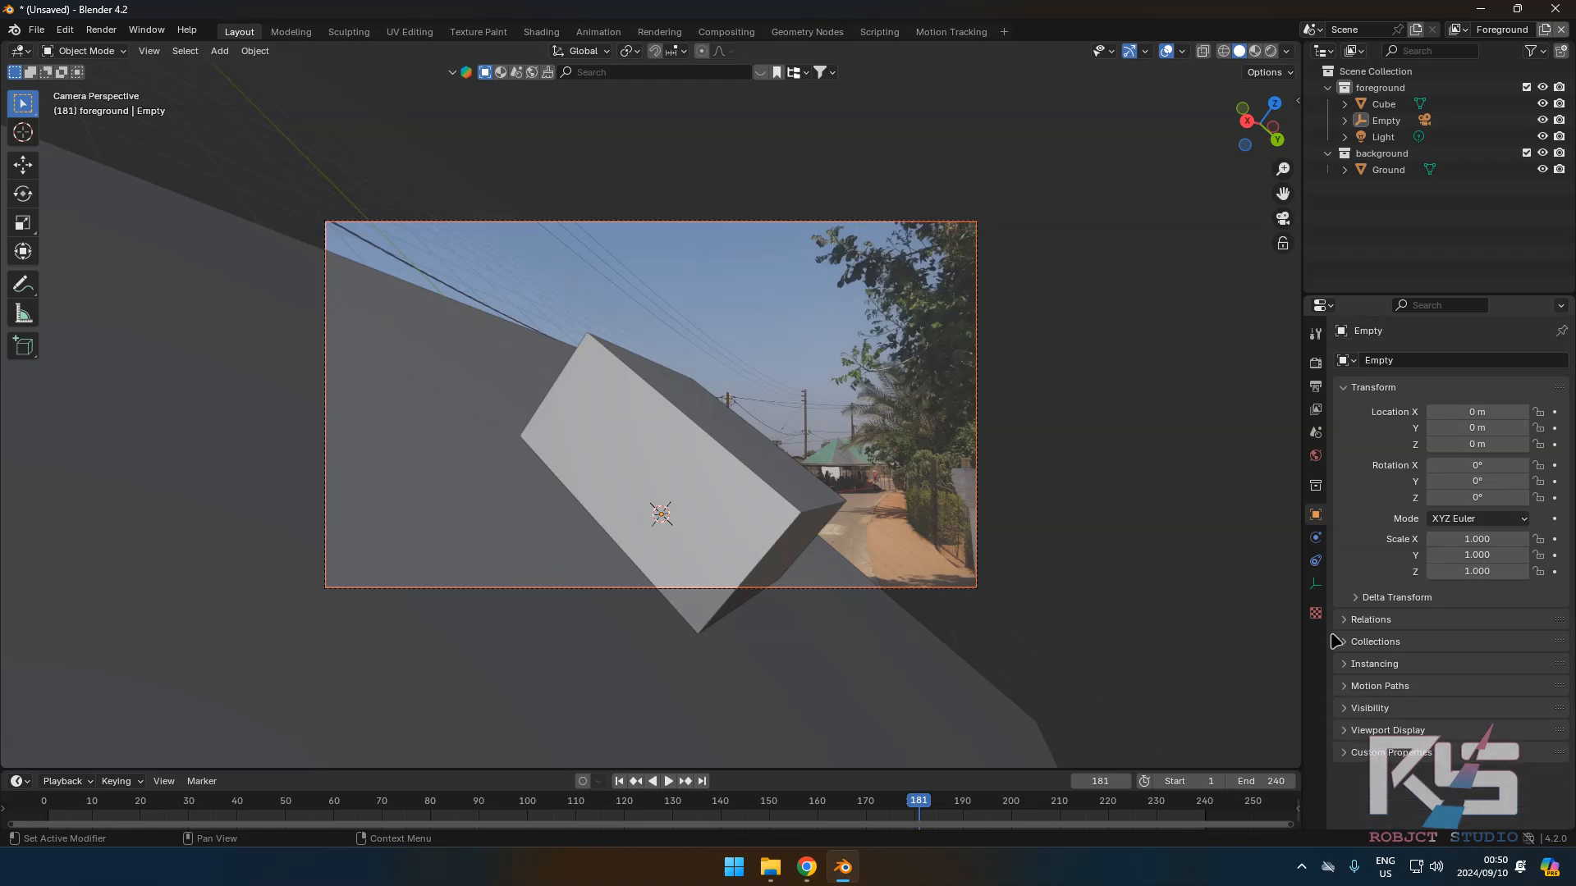
click(971, 512)
click(1356, 710)
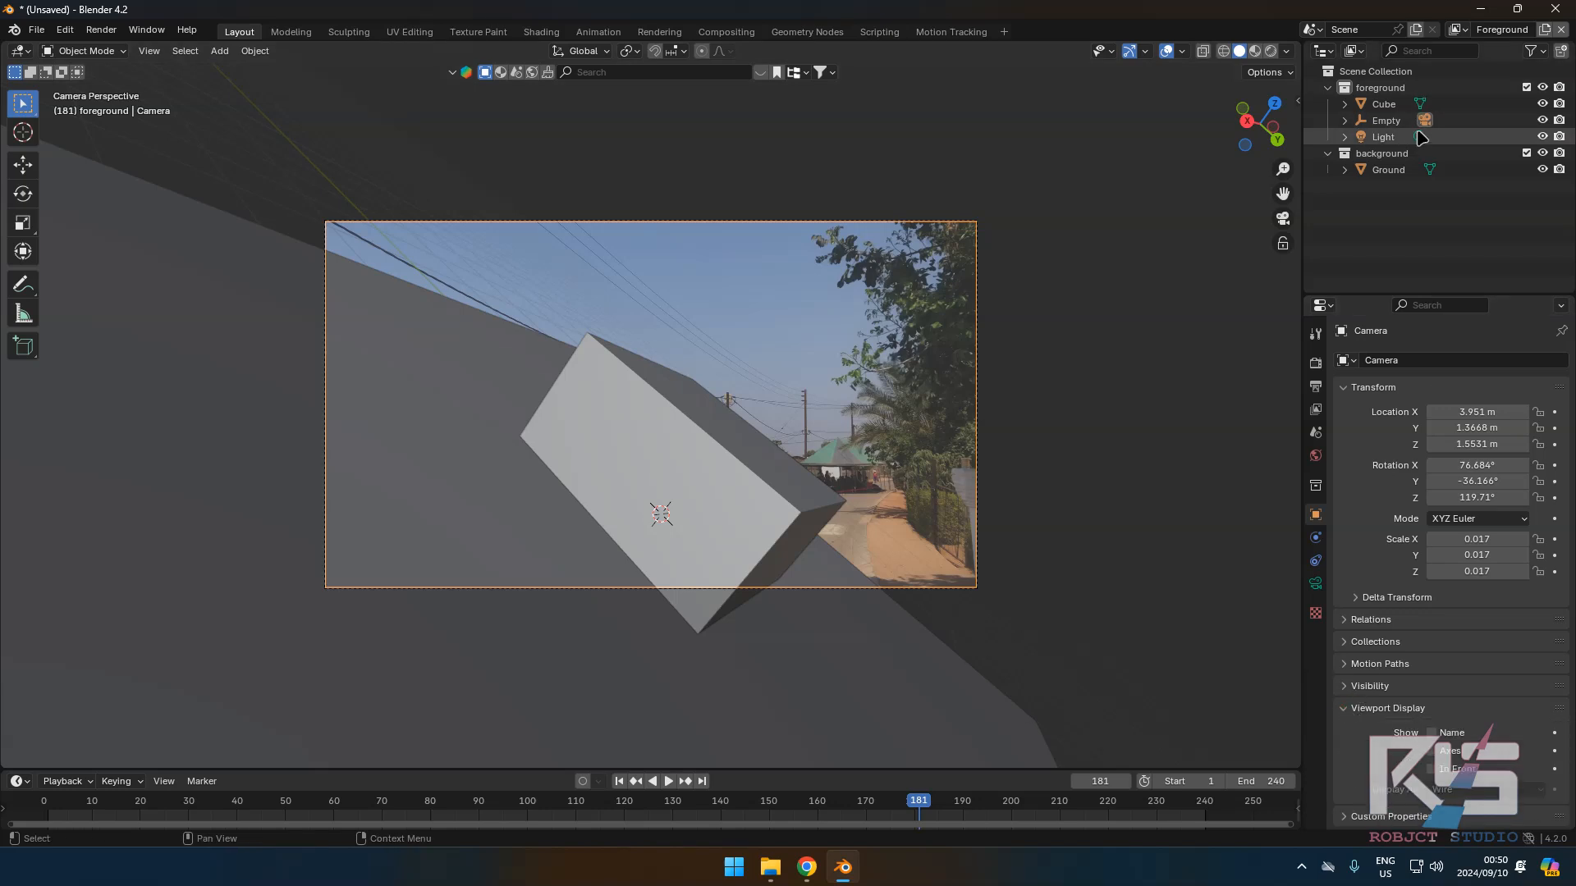
click(1348, 686)
scroll(1350, 703, down, 3)
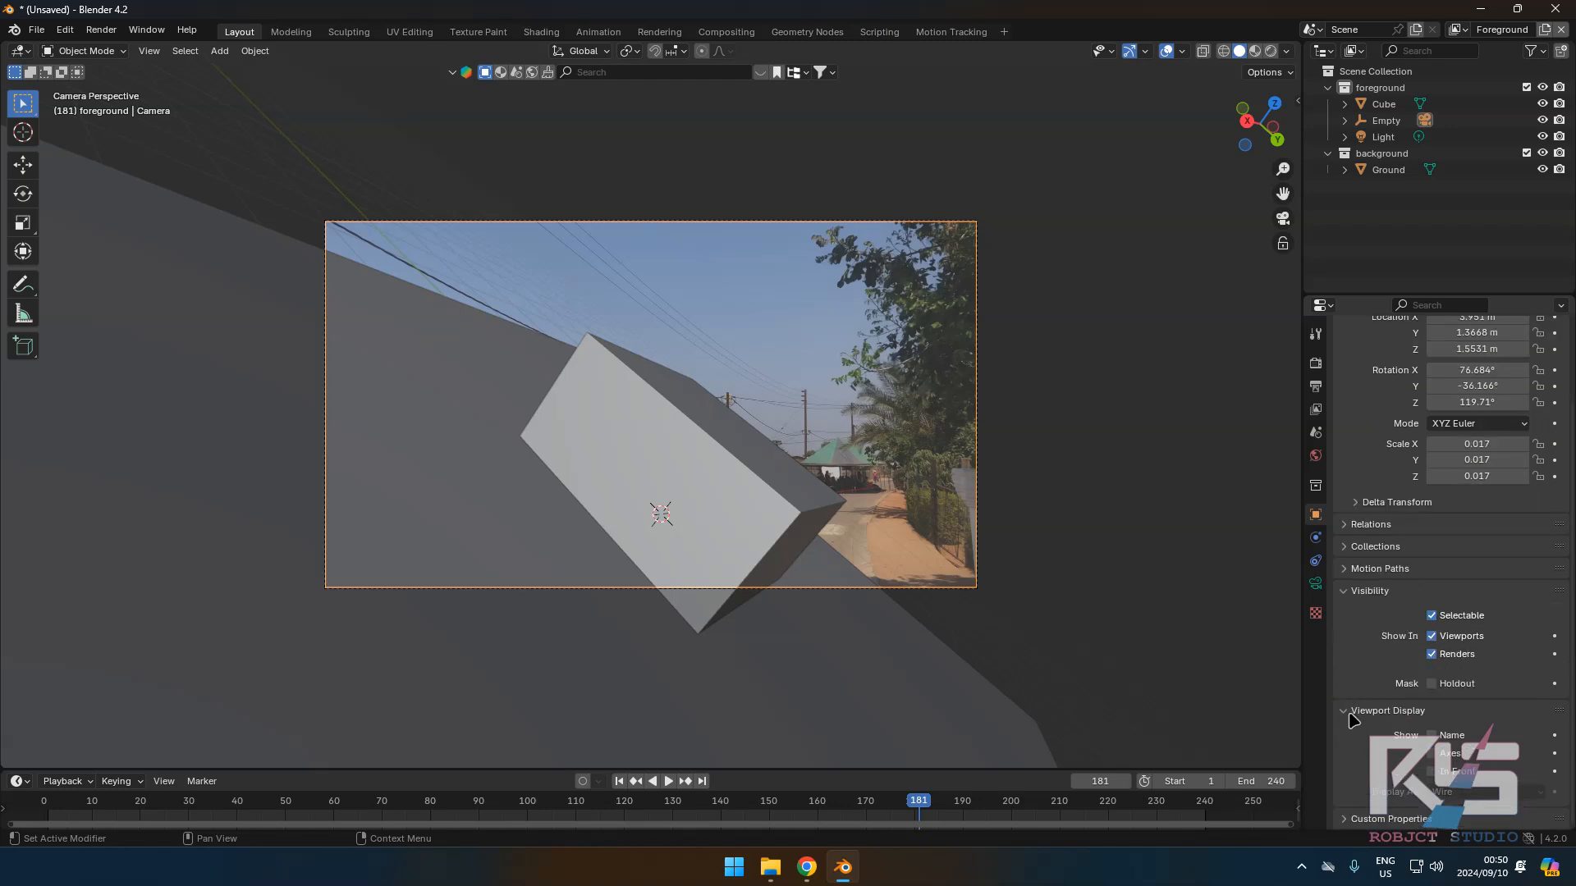
scroll(1360, 610, up, 3)
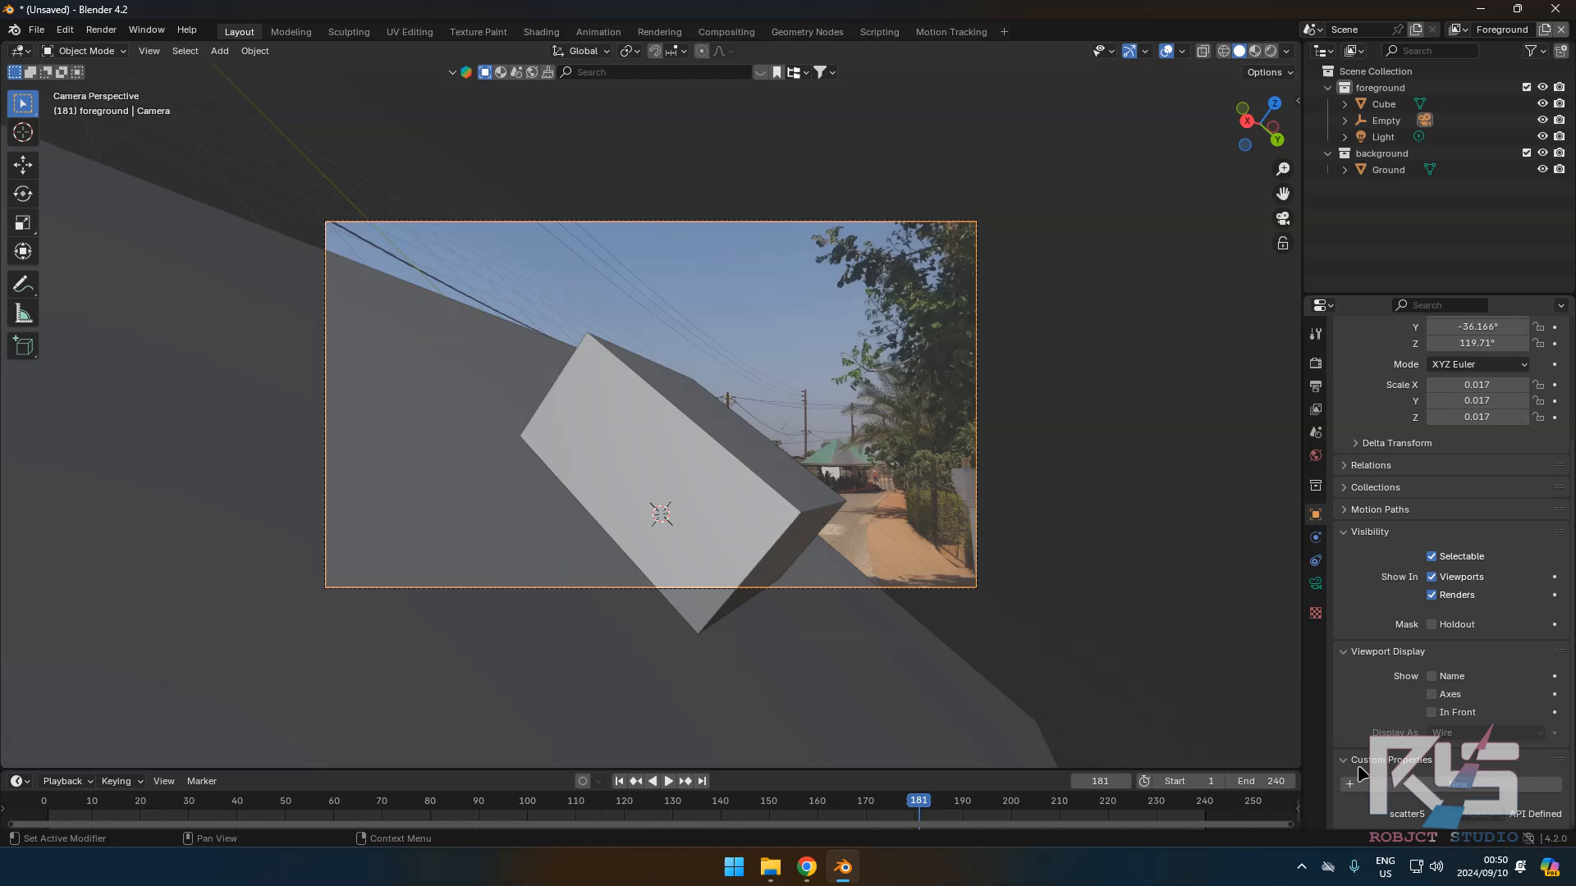
Open the scene's Color Management settings in the render properties.
click(1316, 362)
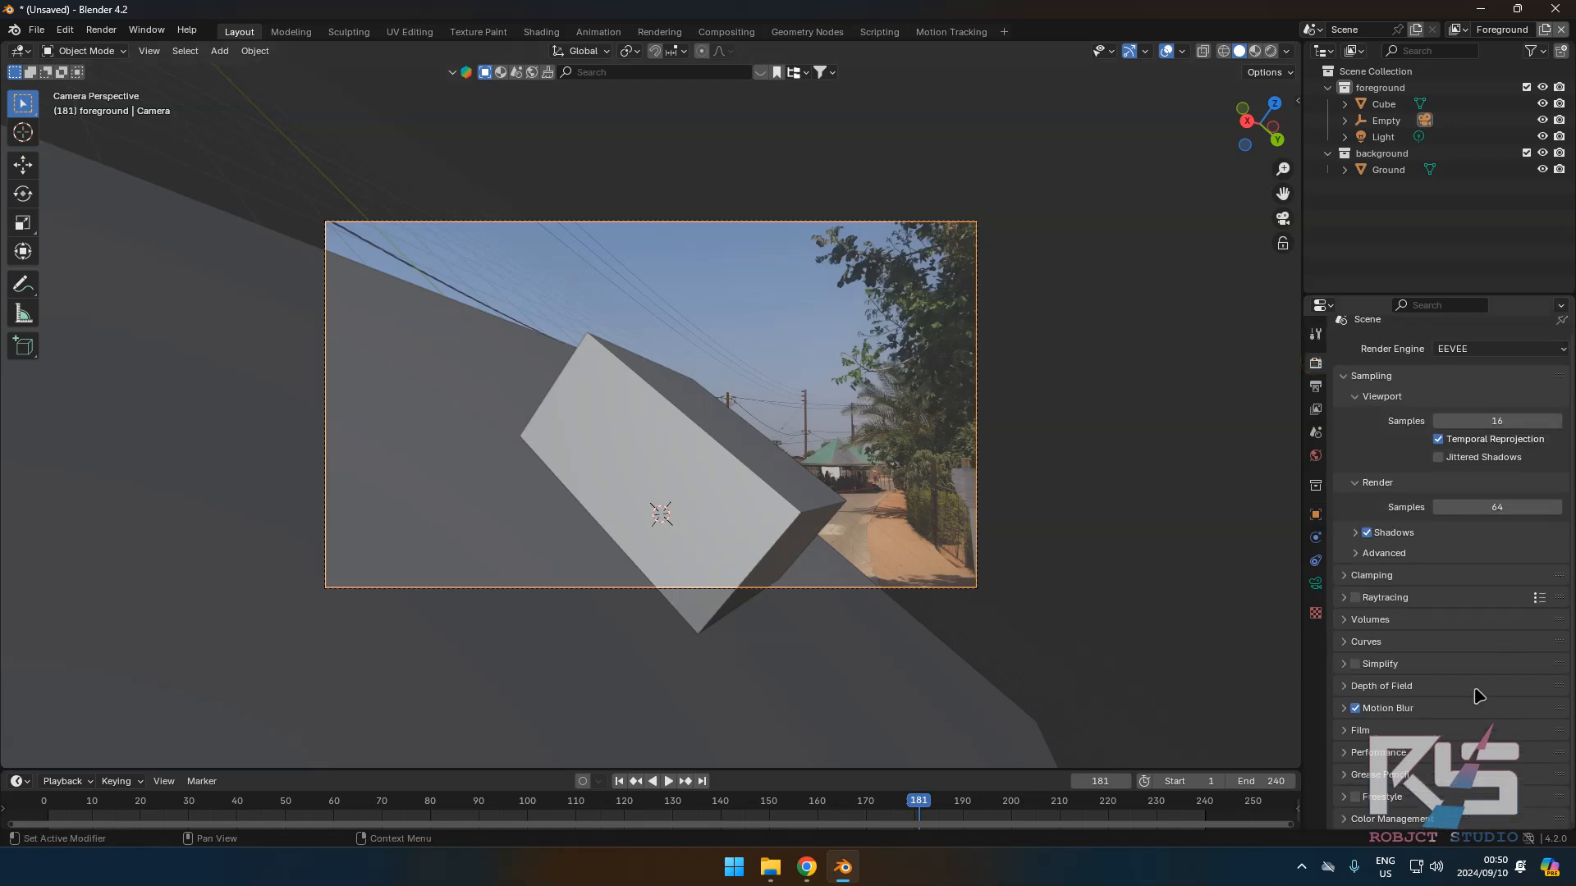
click(1345, 818)
scroll(1353, 811, down, 5)
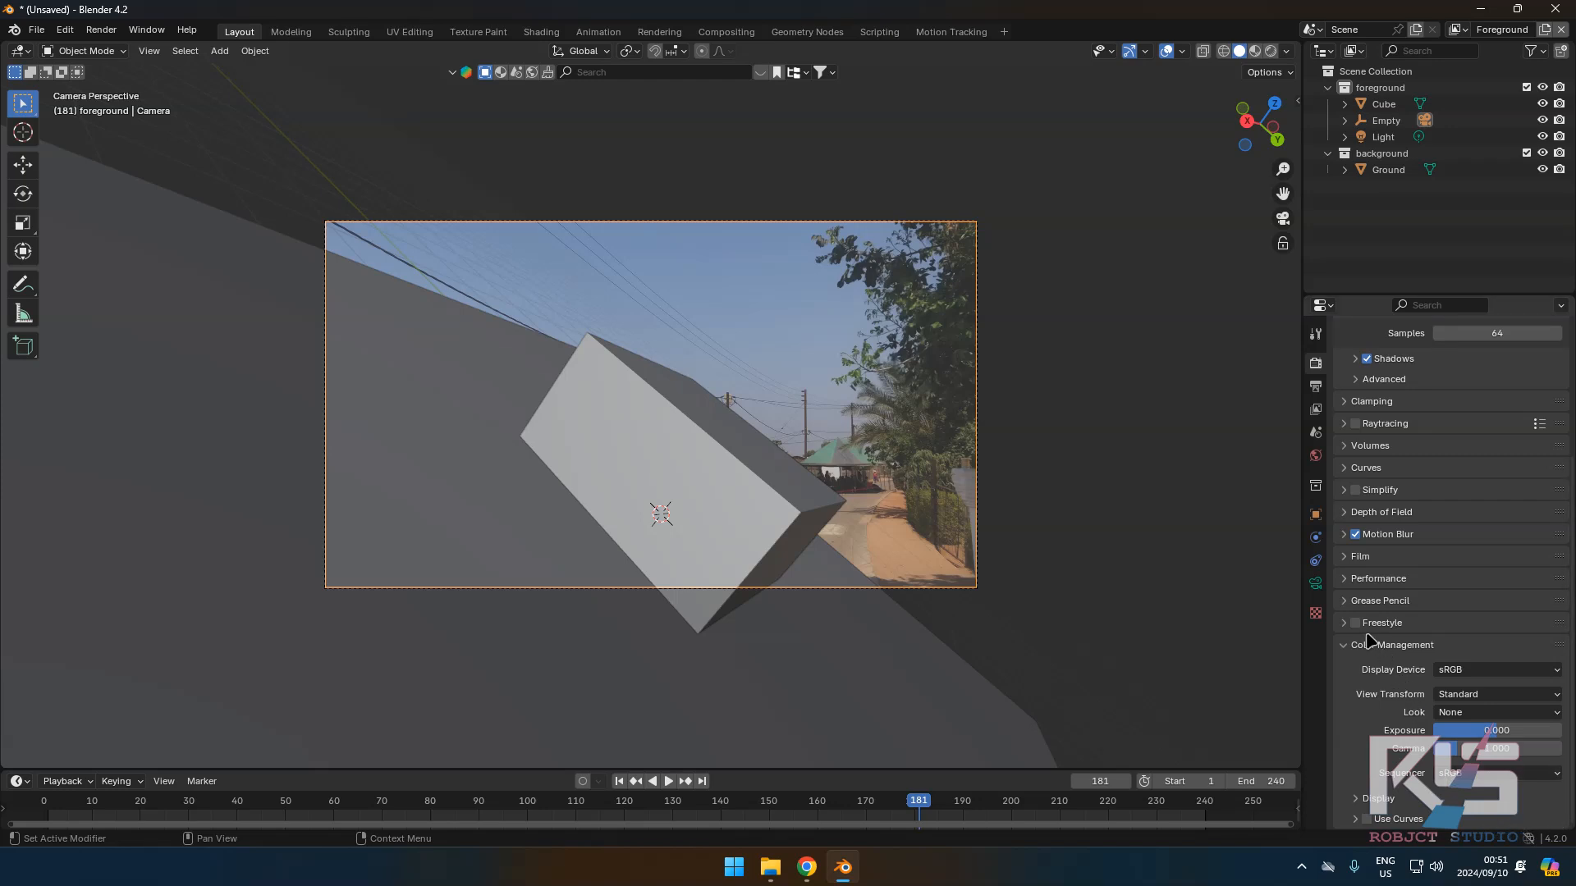
Turn off Render Undistorted for the 0001.png movie clip in the camera's background images.
click(1315, 583)
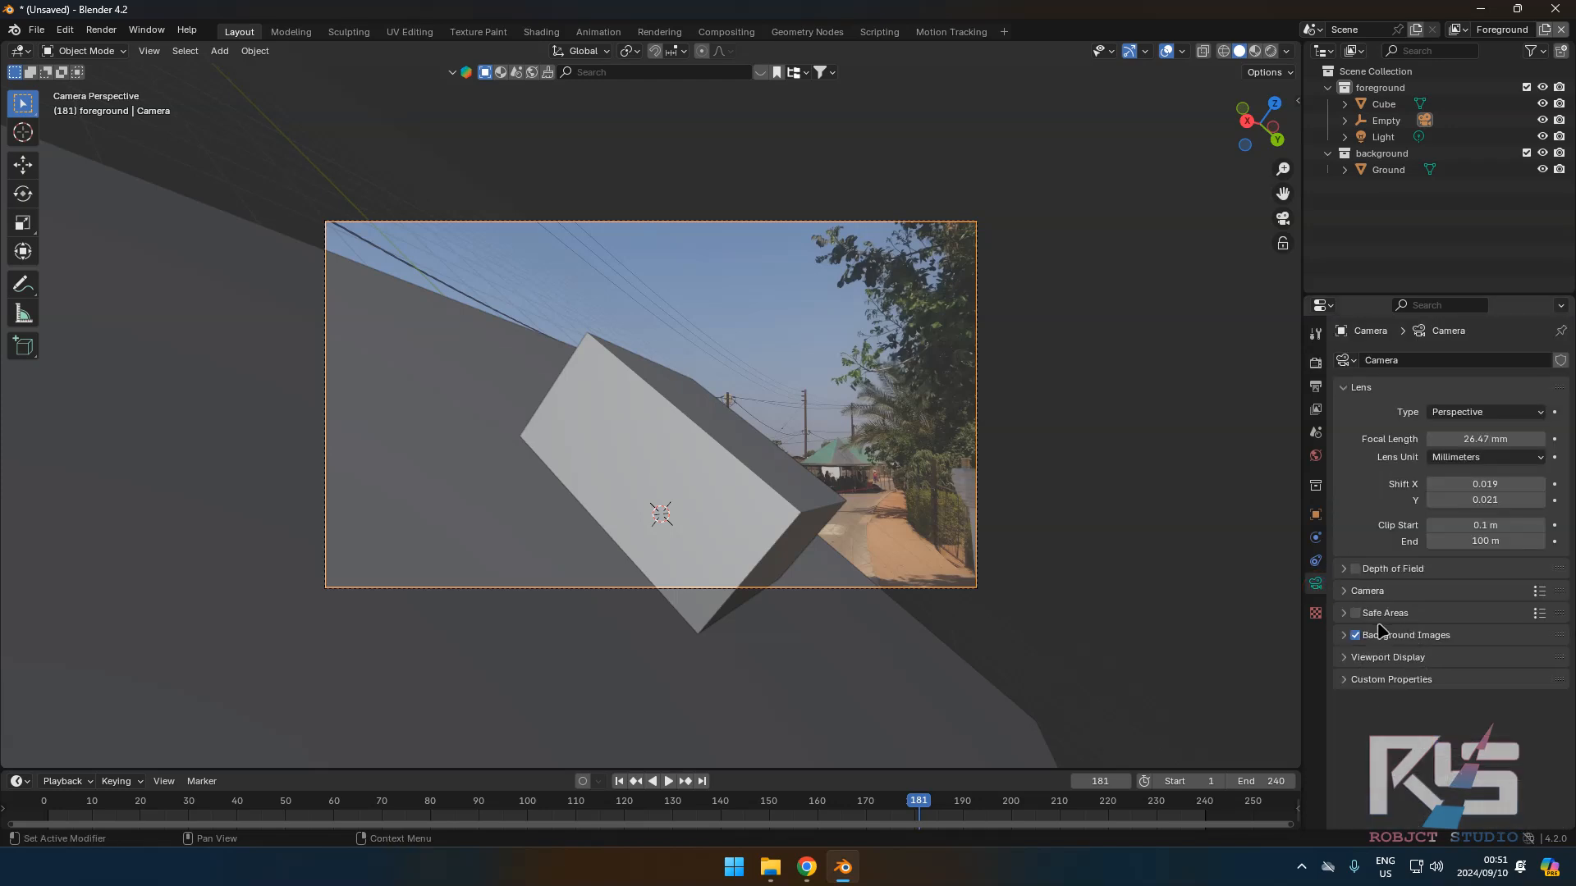
click(1346, 592)
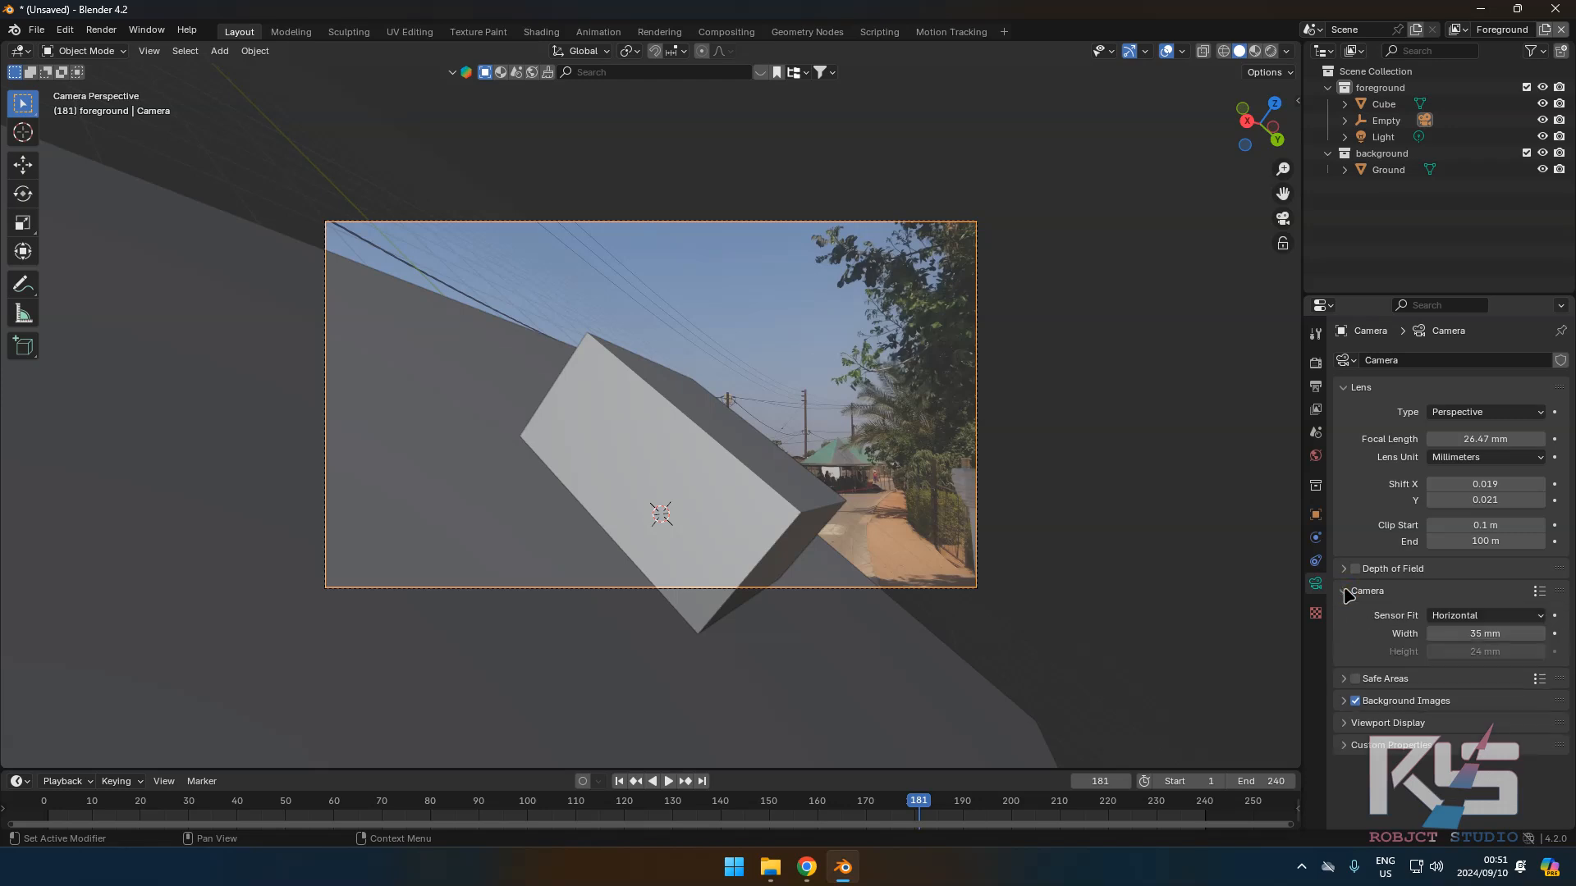
click(1344, 591)
click(1344, 635)
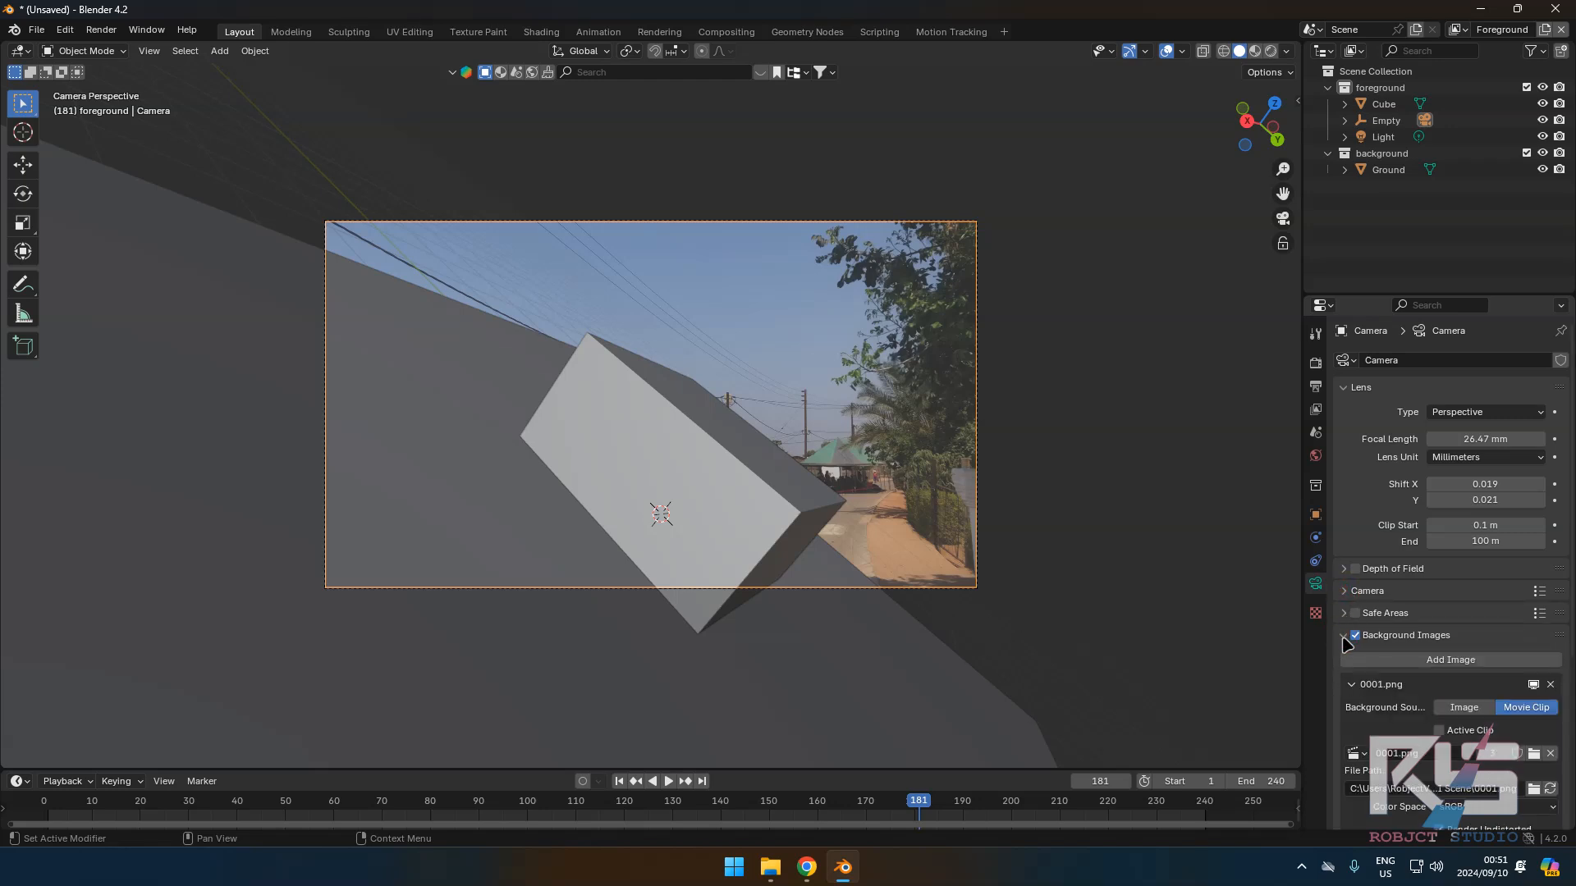
scroll(1477, 714, down, 5)
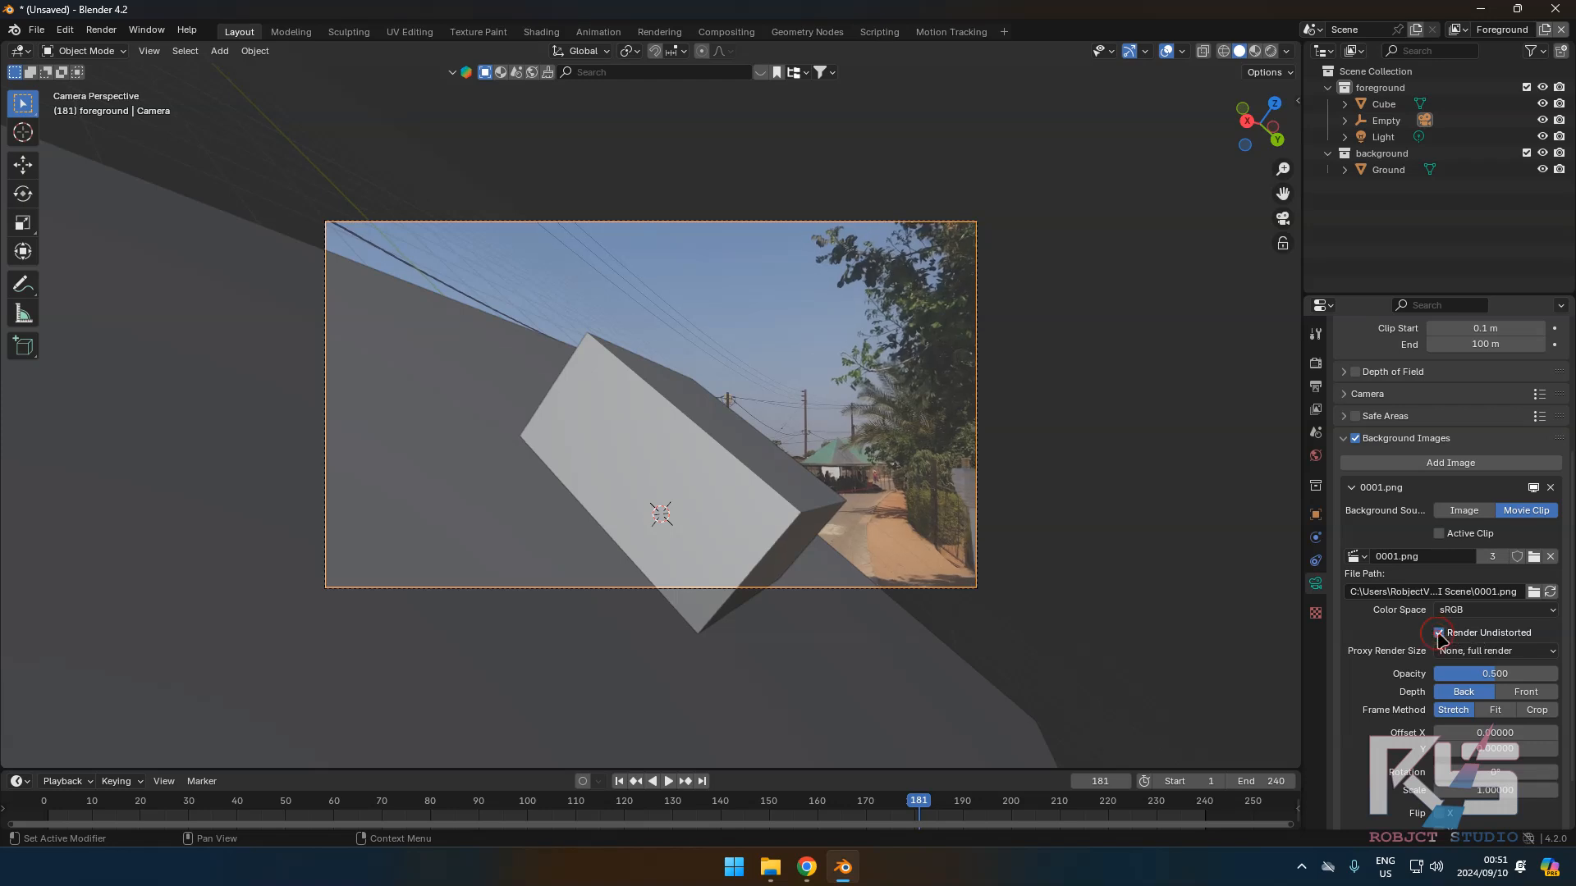
click(1438, 632)
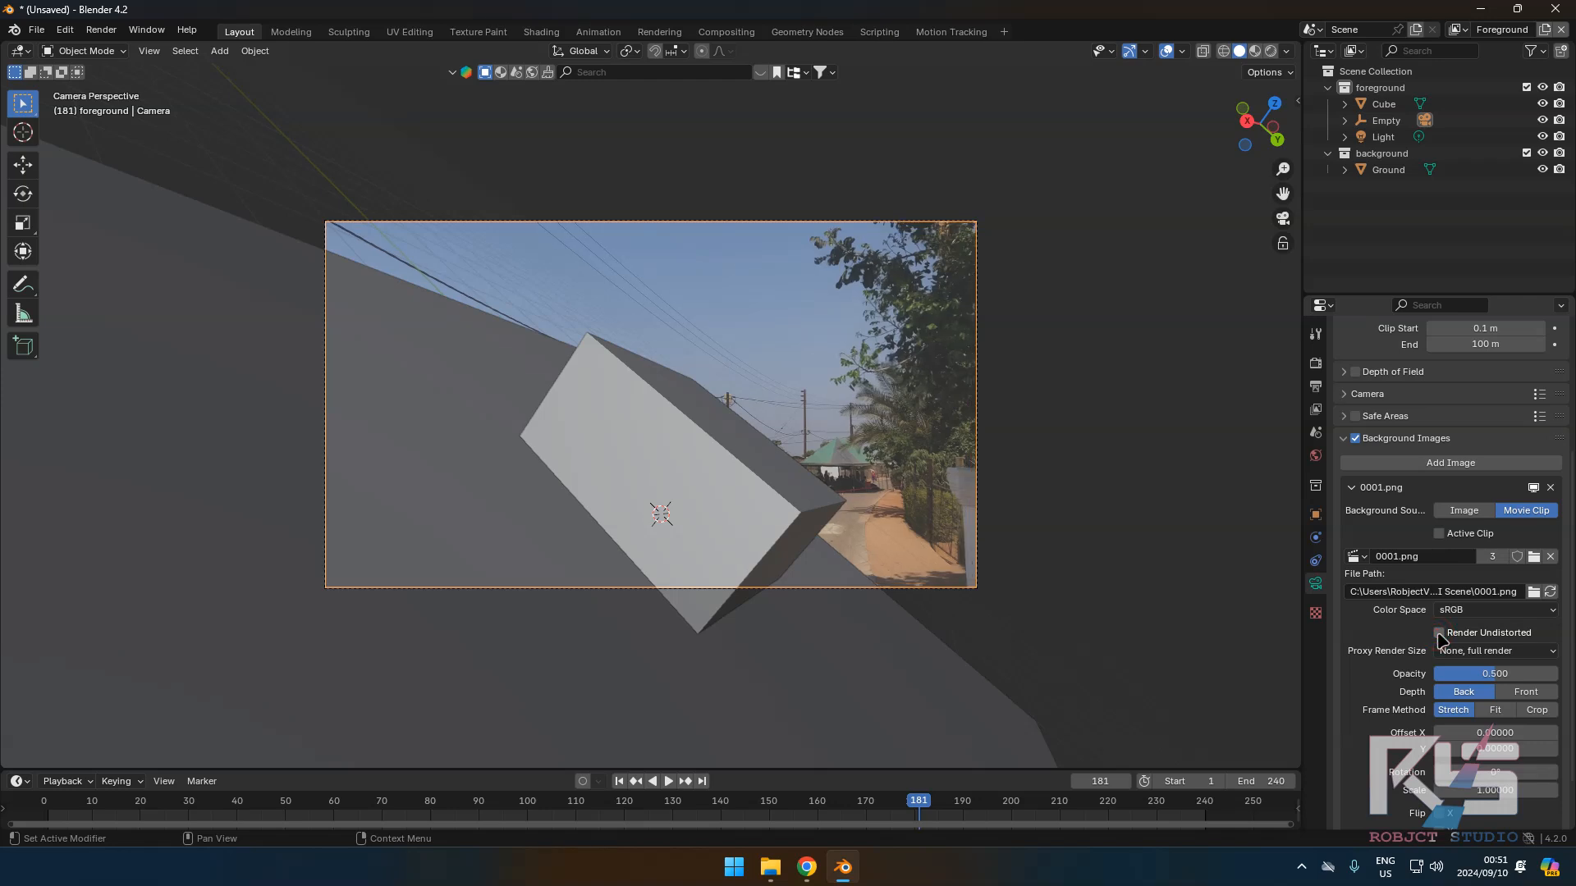
Rotate the empty about 38° in the camera view, and adjust its rotation around the X axis to level the scene.
click(1385, 121)
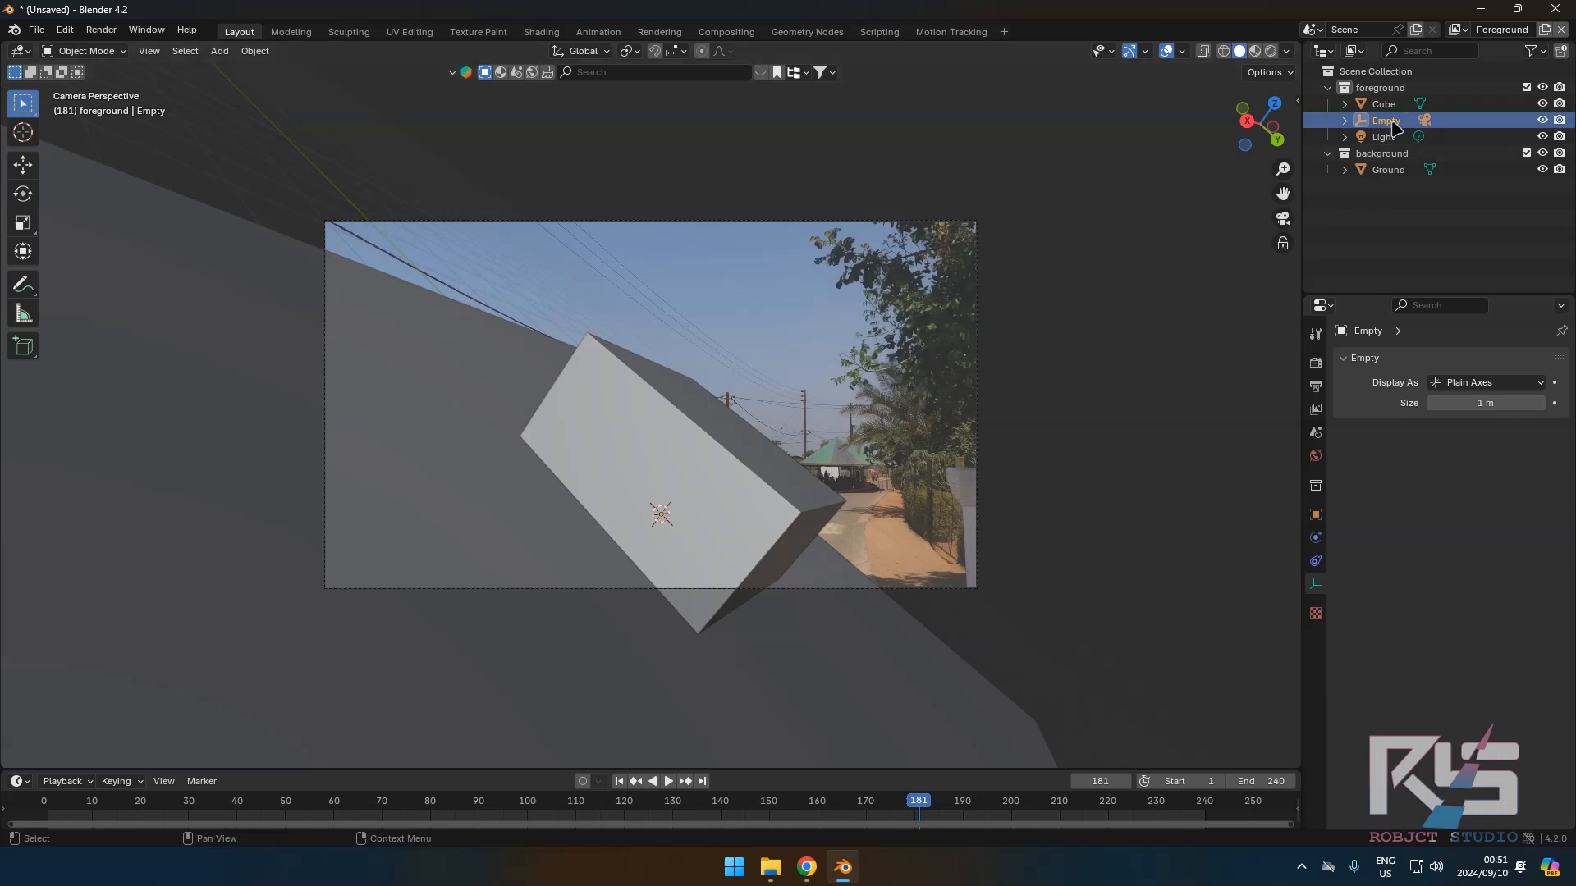
key(r)
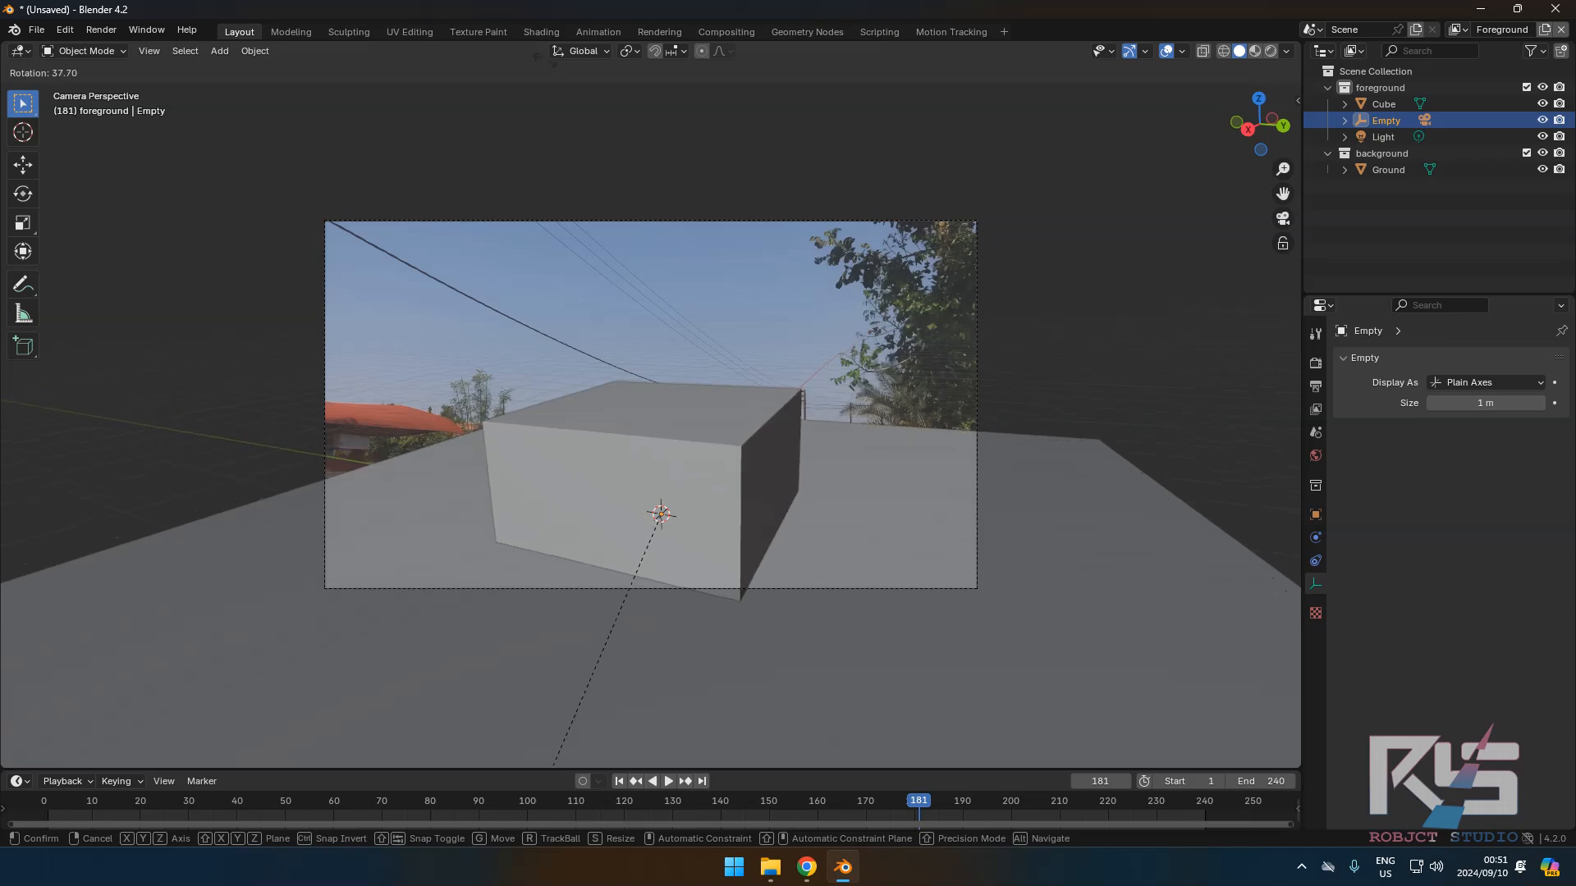
click(547, 64)
key(r)
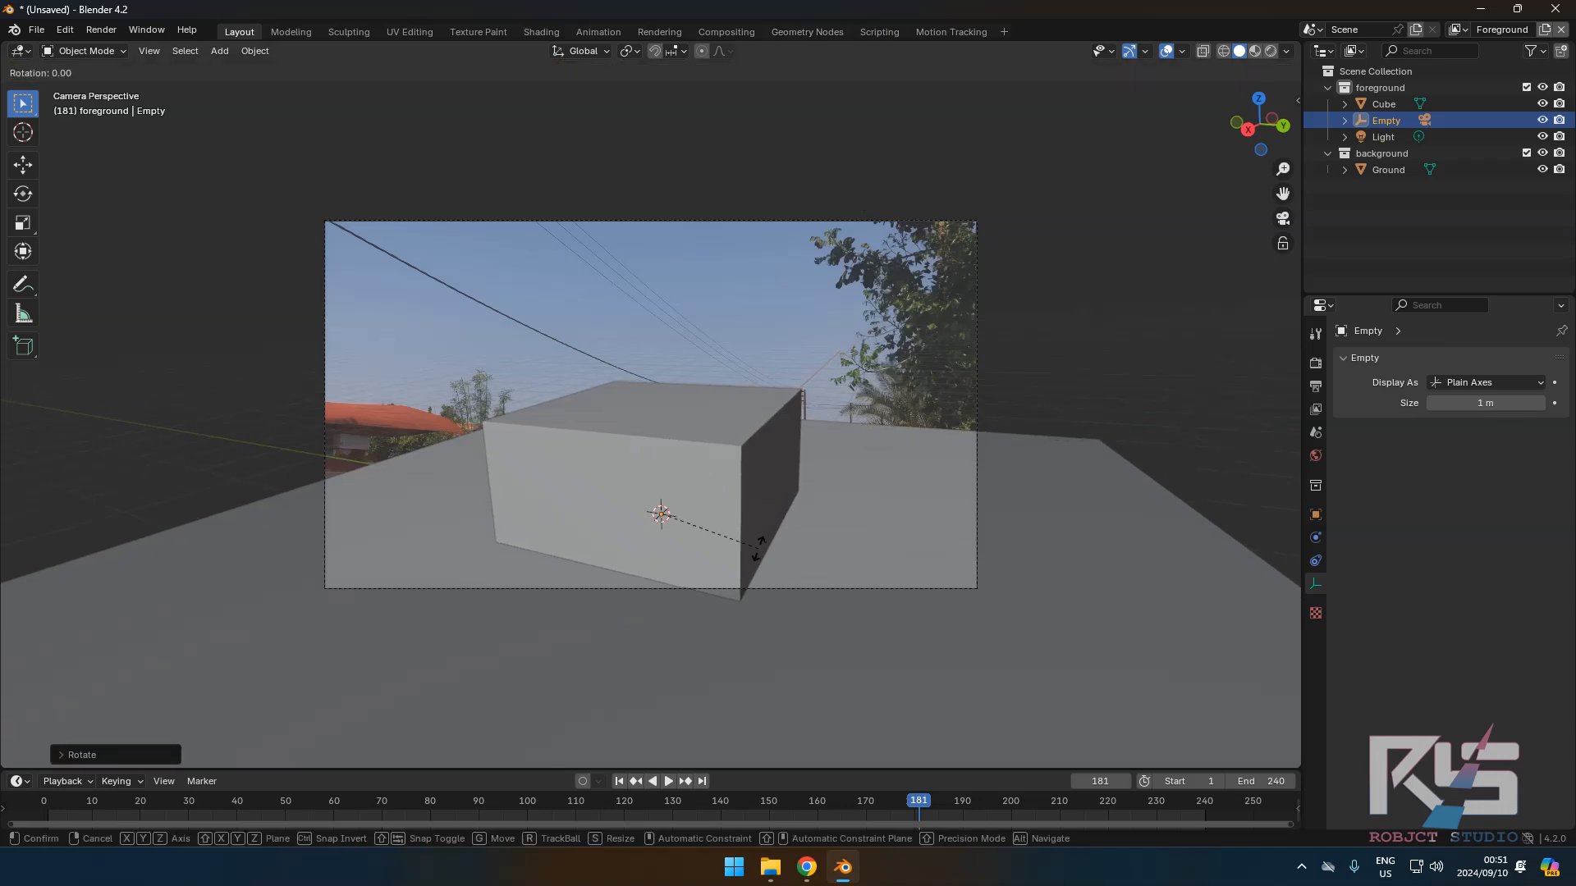
key(x)
click(755, 534)
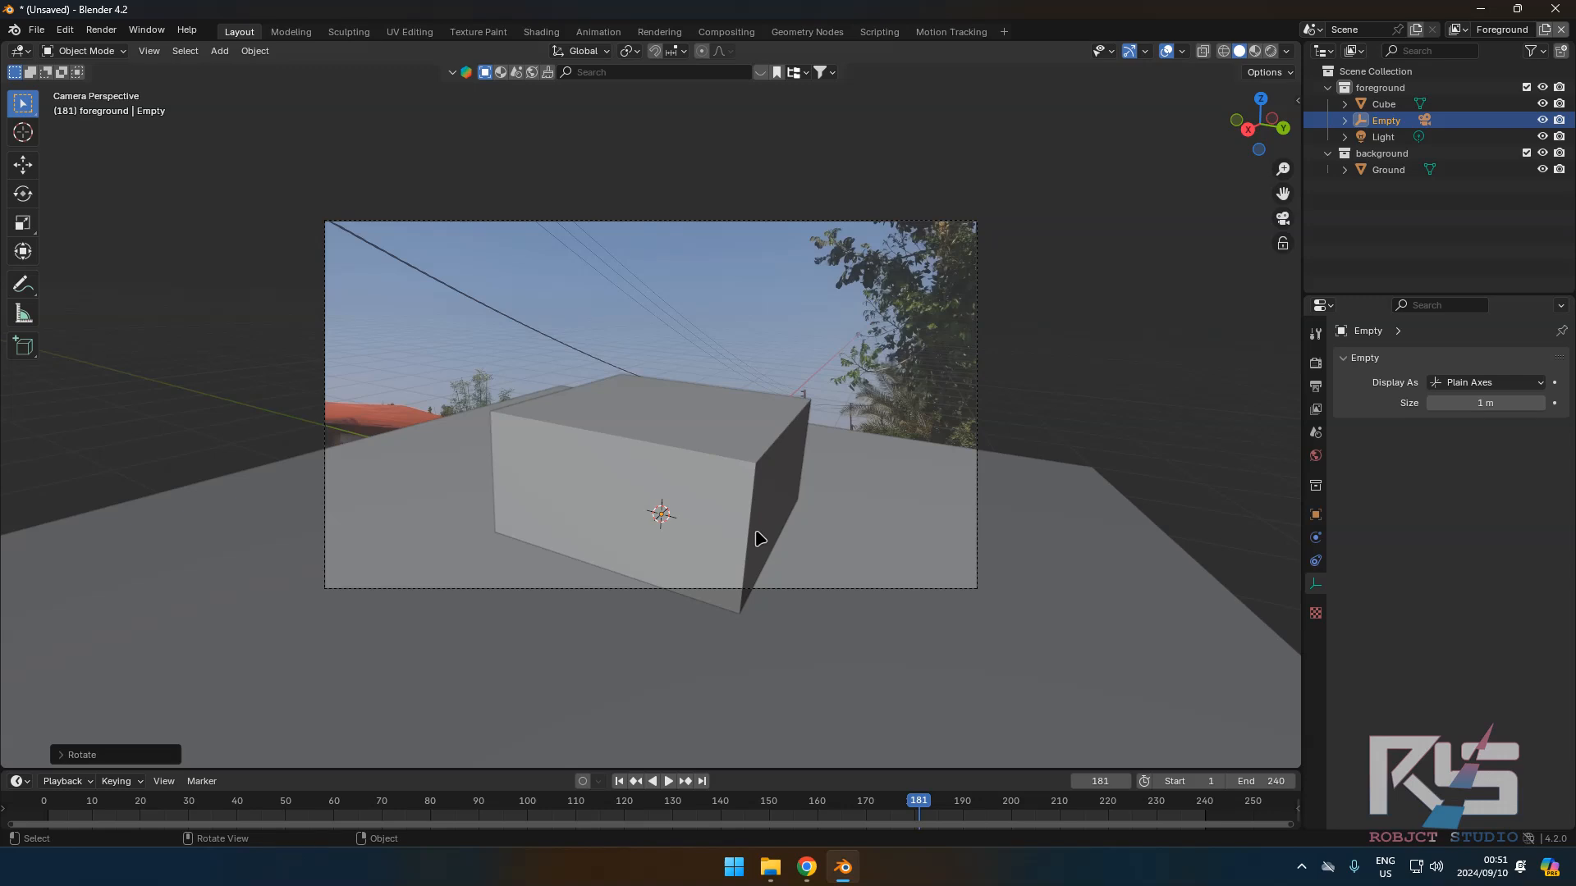
Raise the empty along the global Z axis so the cube and ground sit lower in the camera view.
key(g)
key(z)
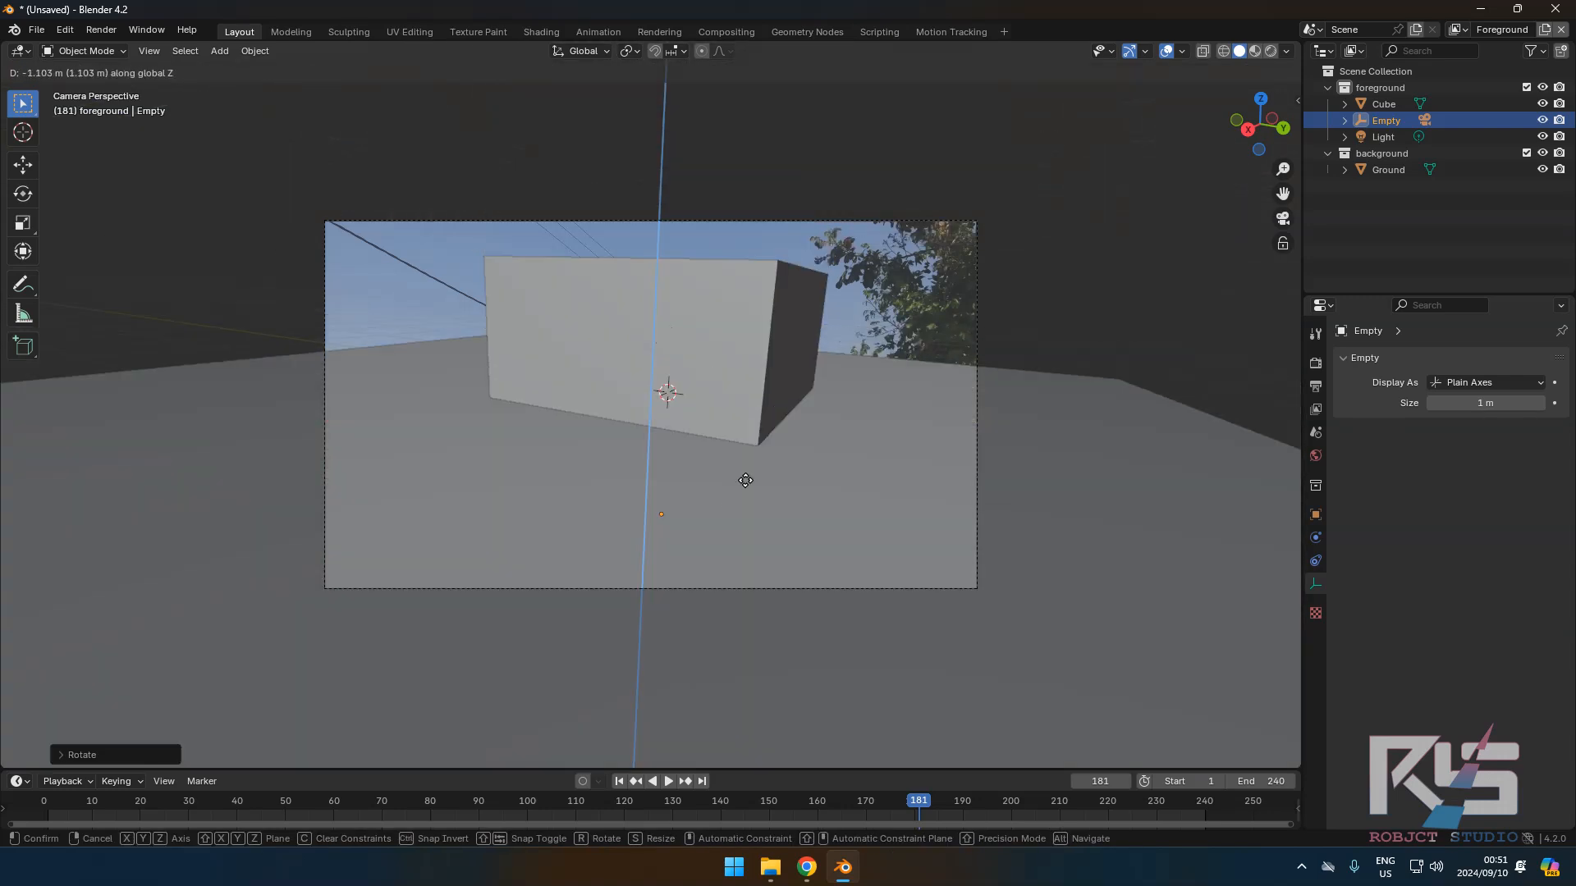
click(747, 597)
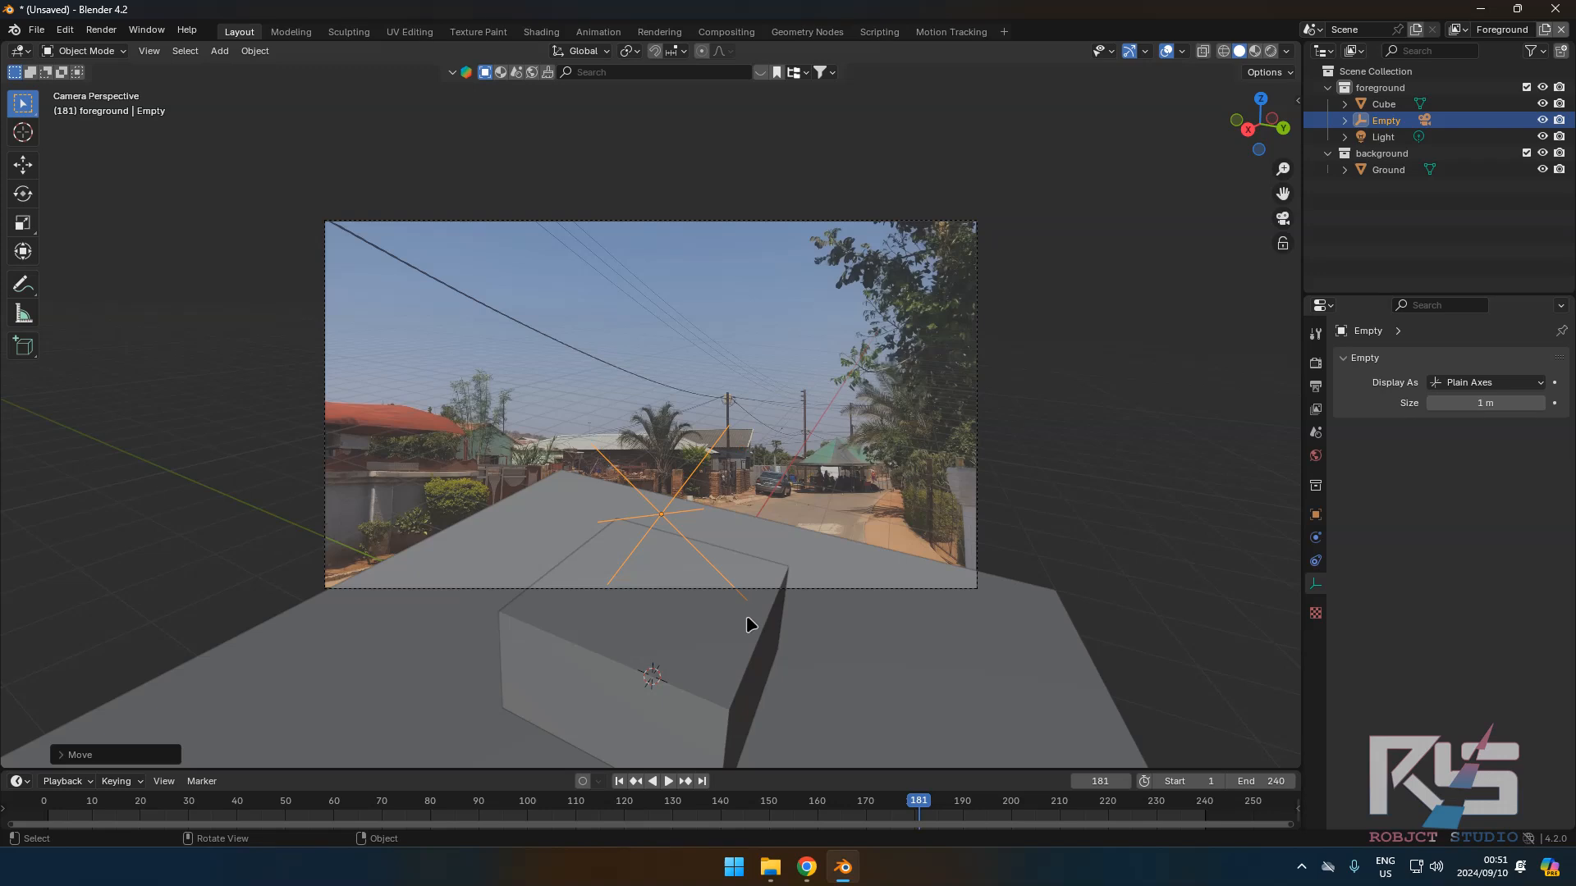
Rotate the empty about -10° around the global X axis and about 9° around the global Y axis.
key(r)
key(x)
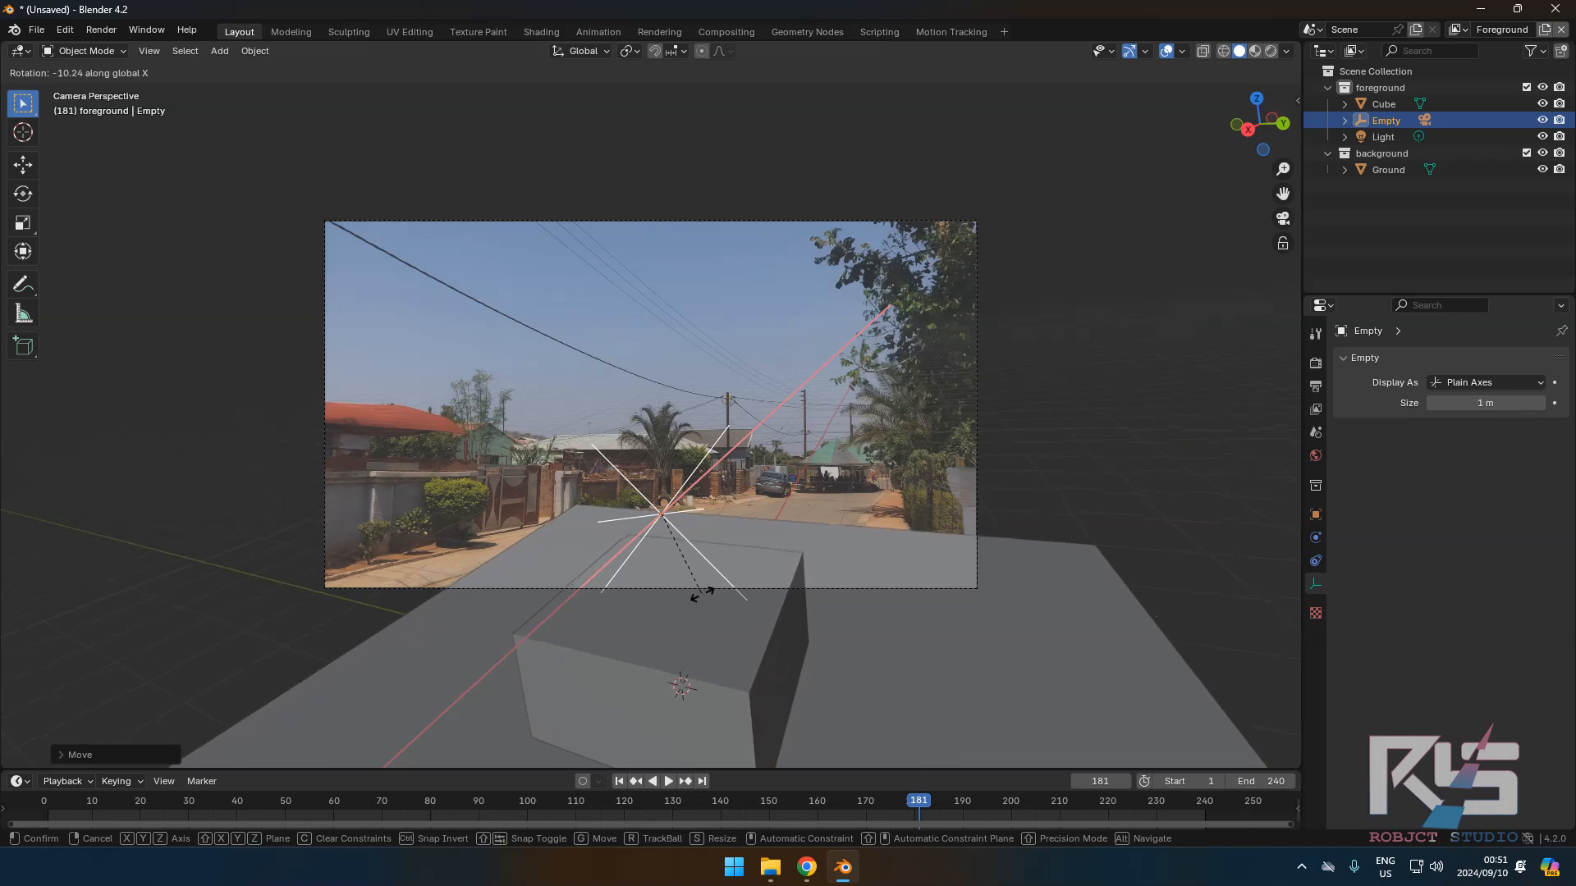
click(702, 596)
key(r)
key(y)
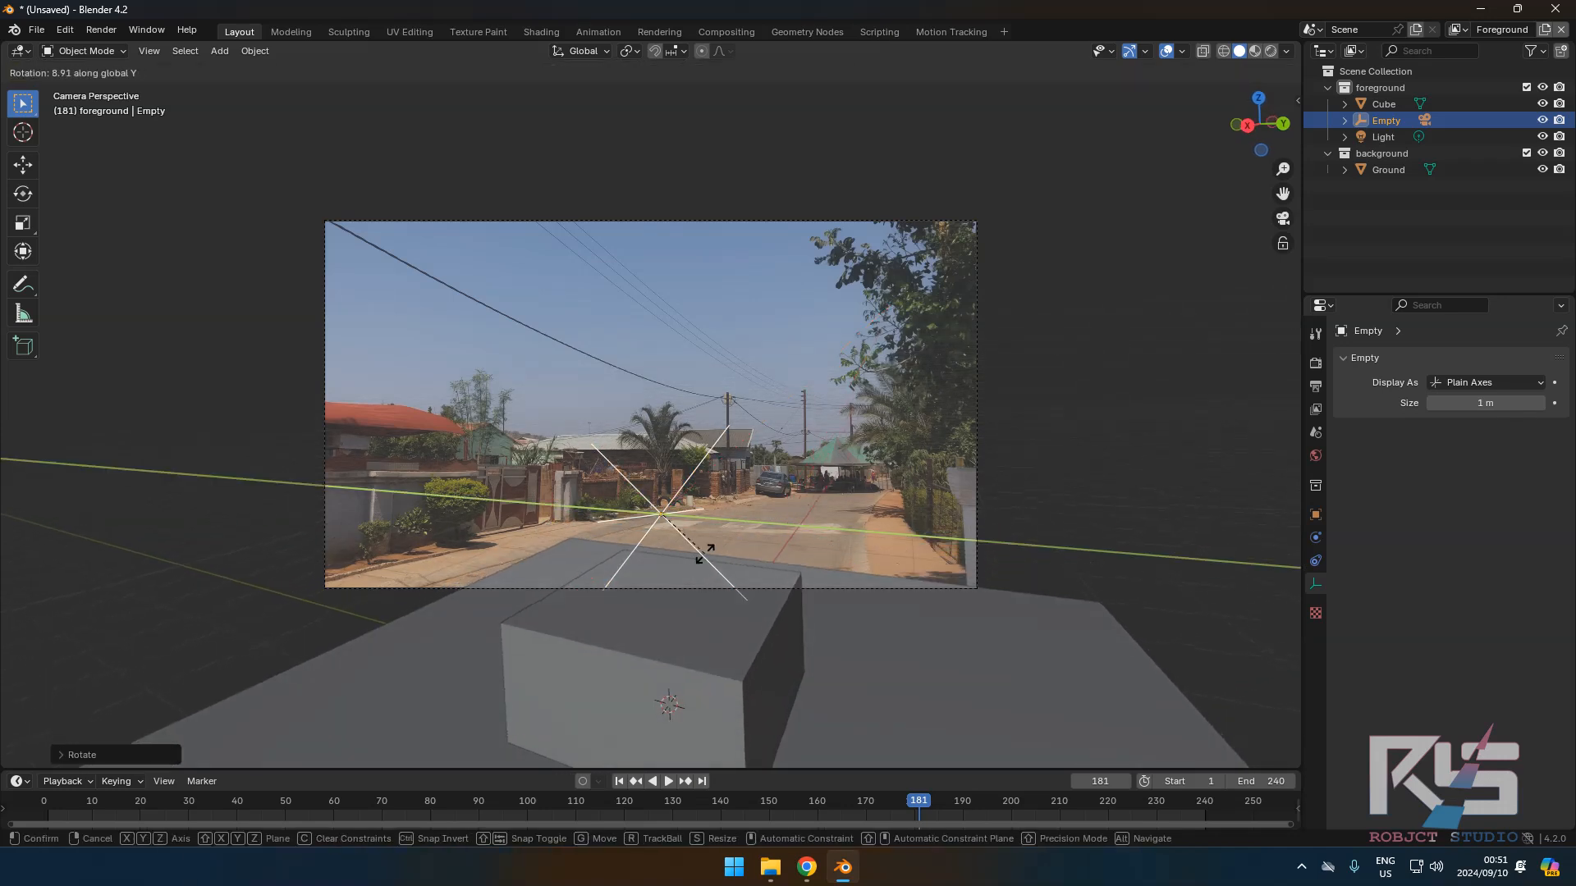
click(704, 560)
Move the empty along the global X axis in two passes, the second by about 1.9 m.
key(g)
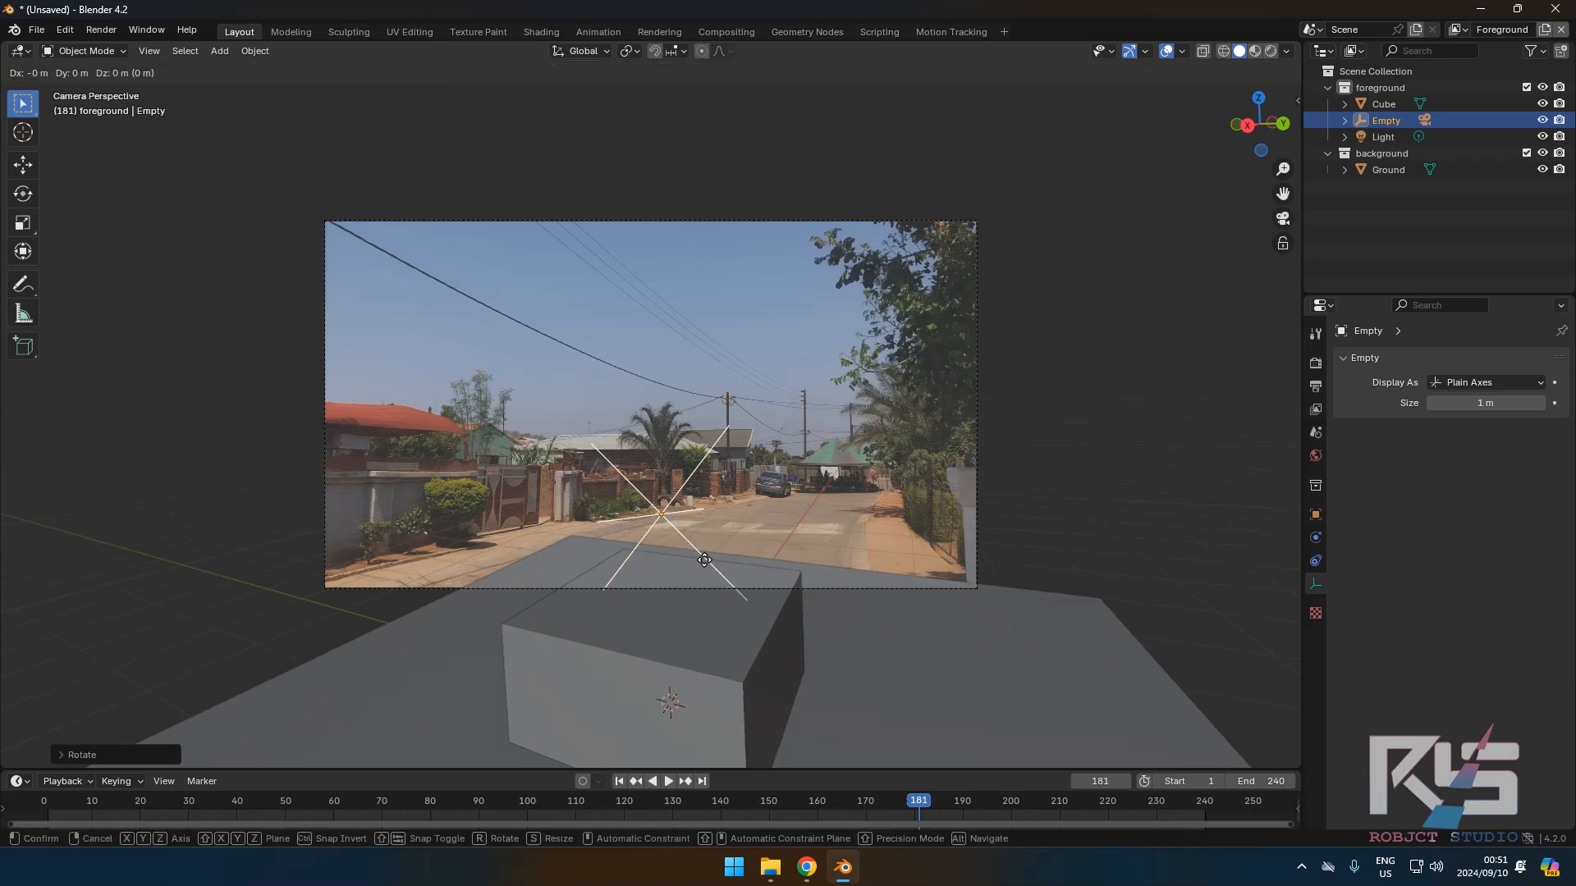
key(x)
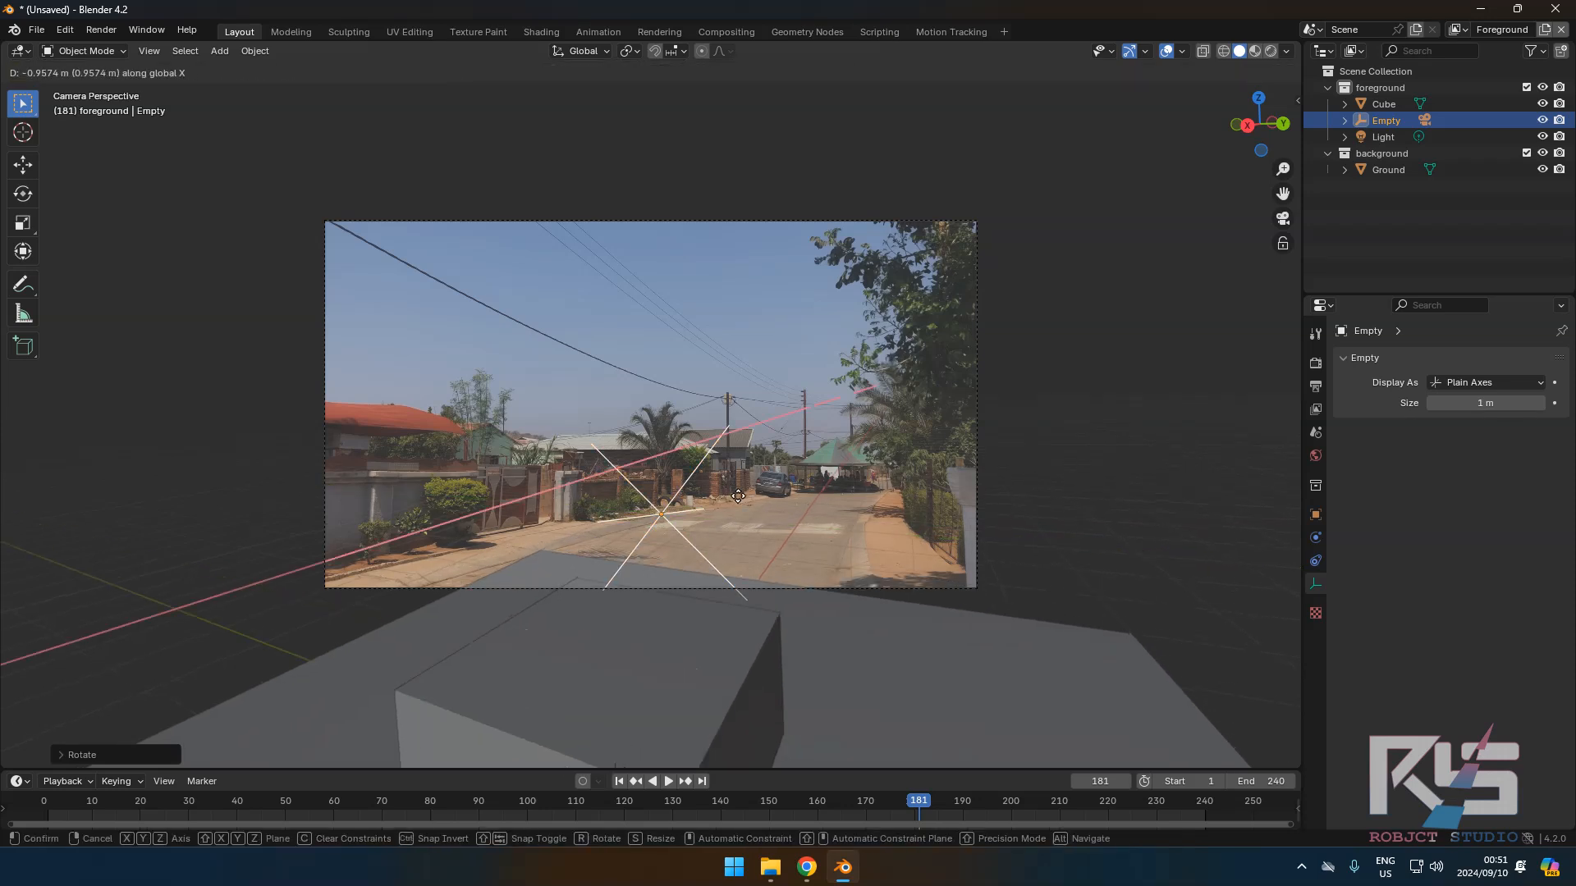
click(589, 64)
key(g)
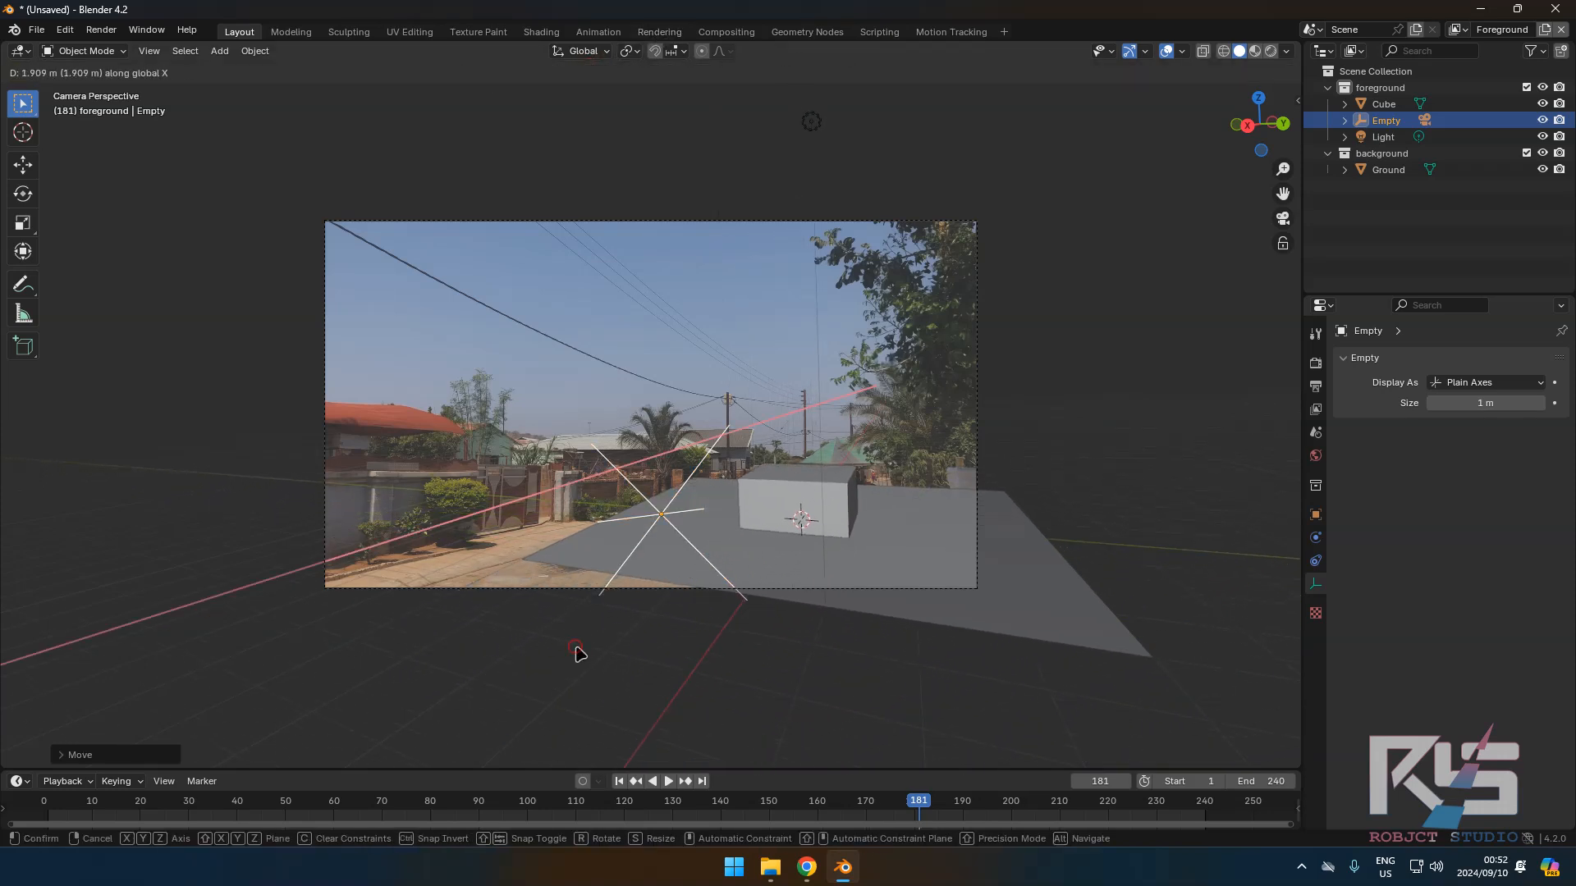
click(580, 651)
key(z)
key(Escape)
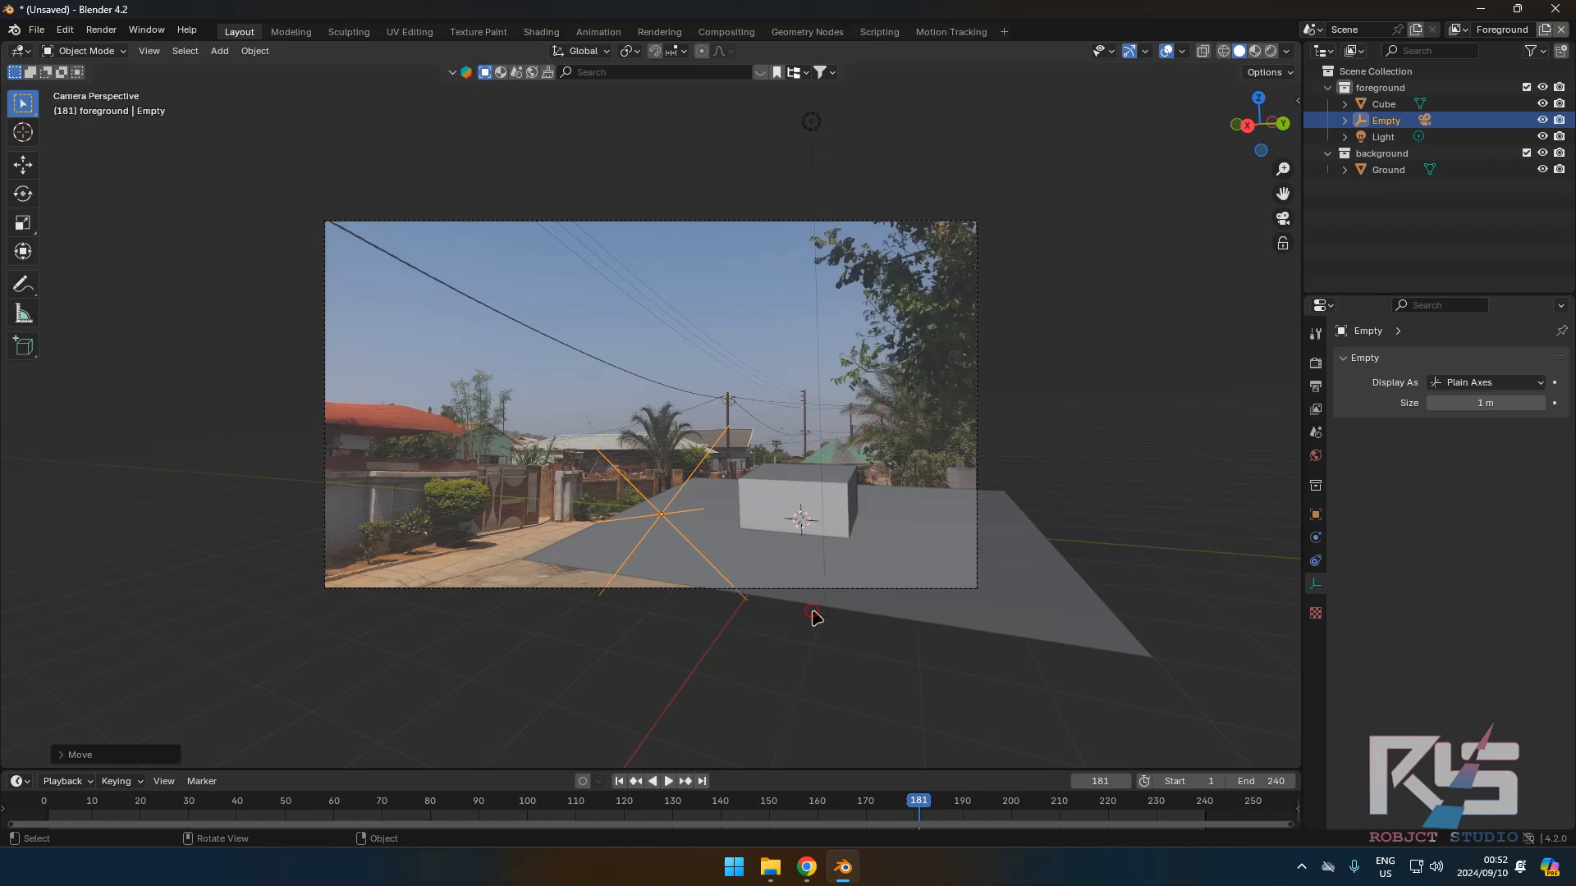
Raise the empty further along the global Z axis and shift it freely by about 0.3 m.
key(g)
key(z)
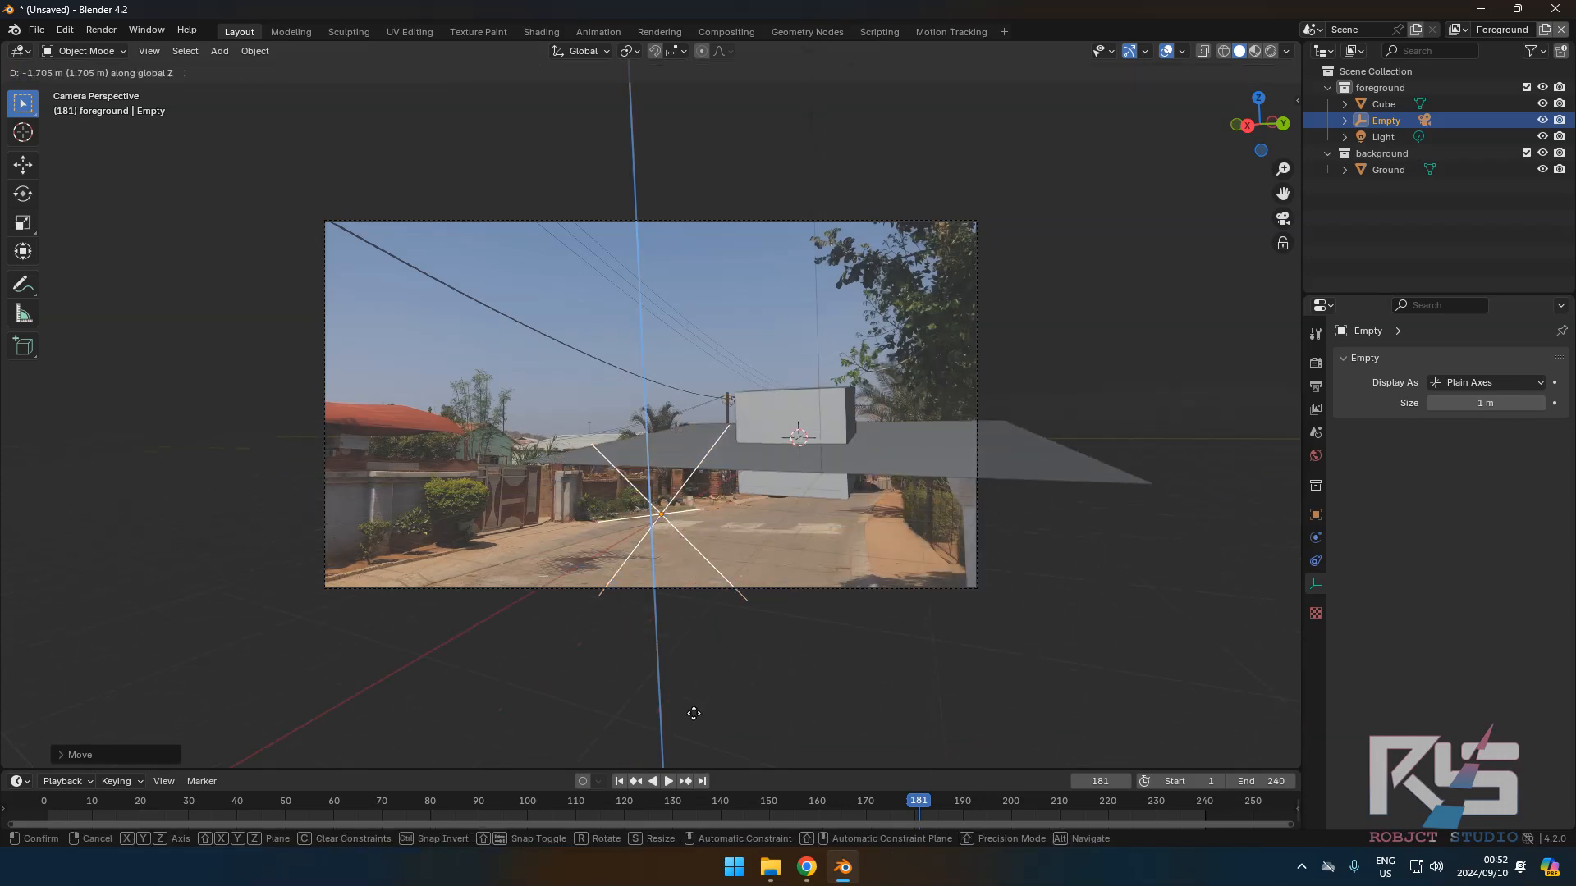
click(755, 333)
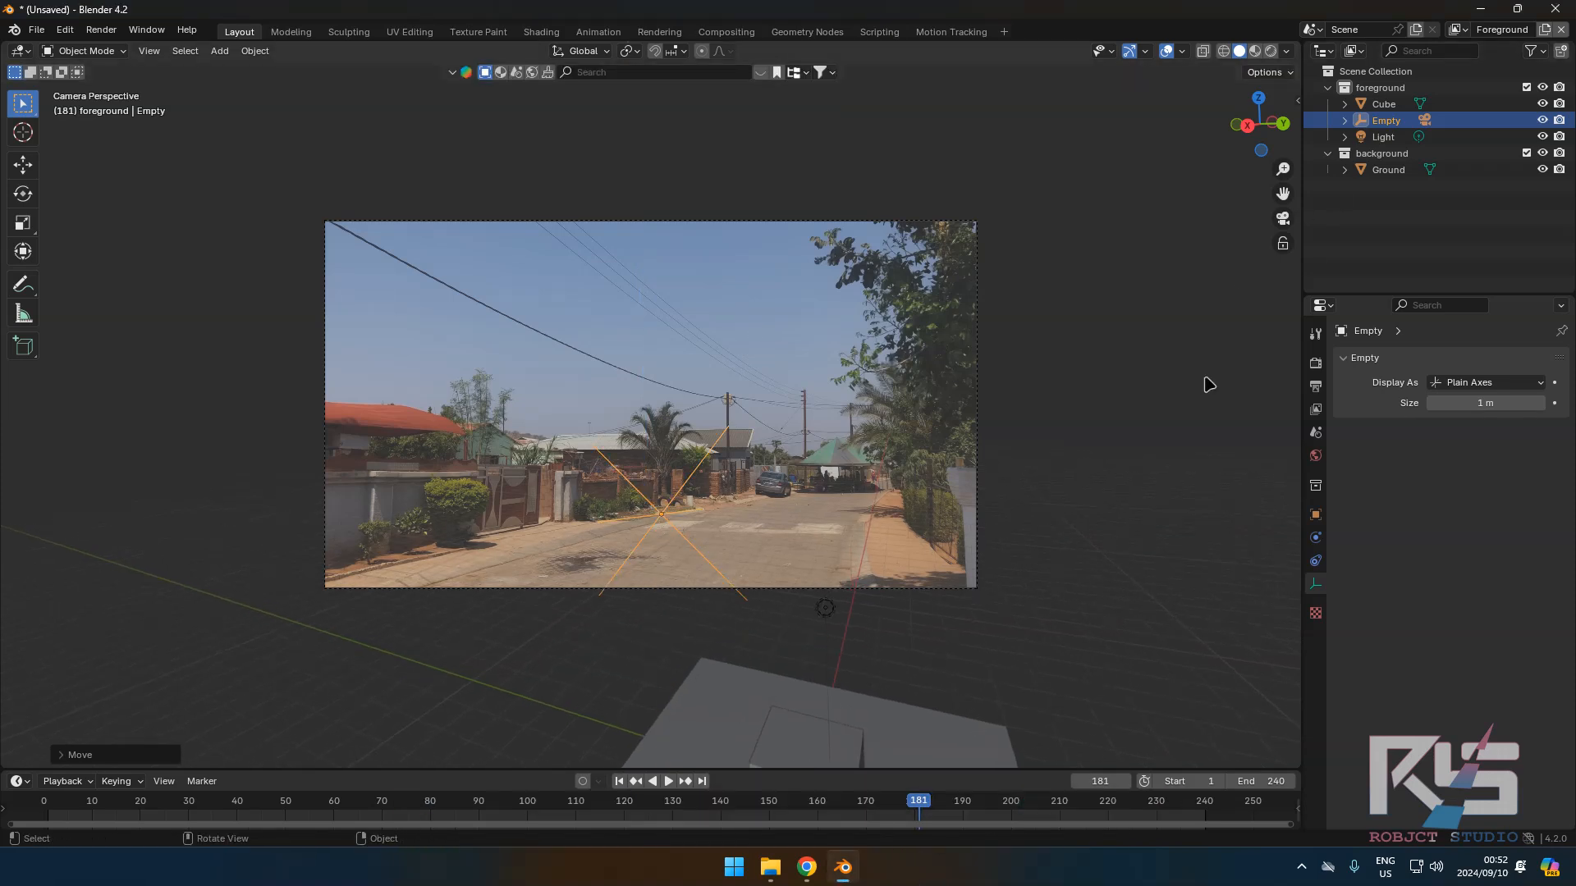
key(g)
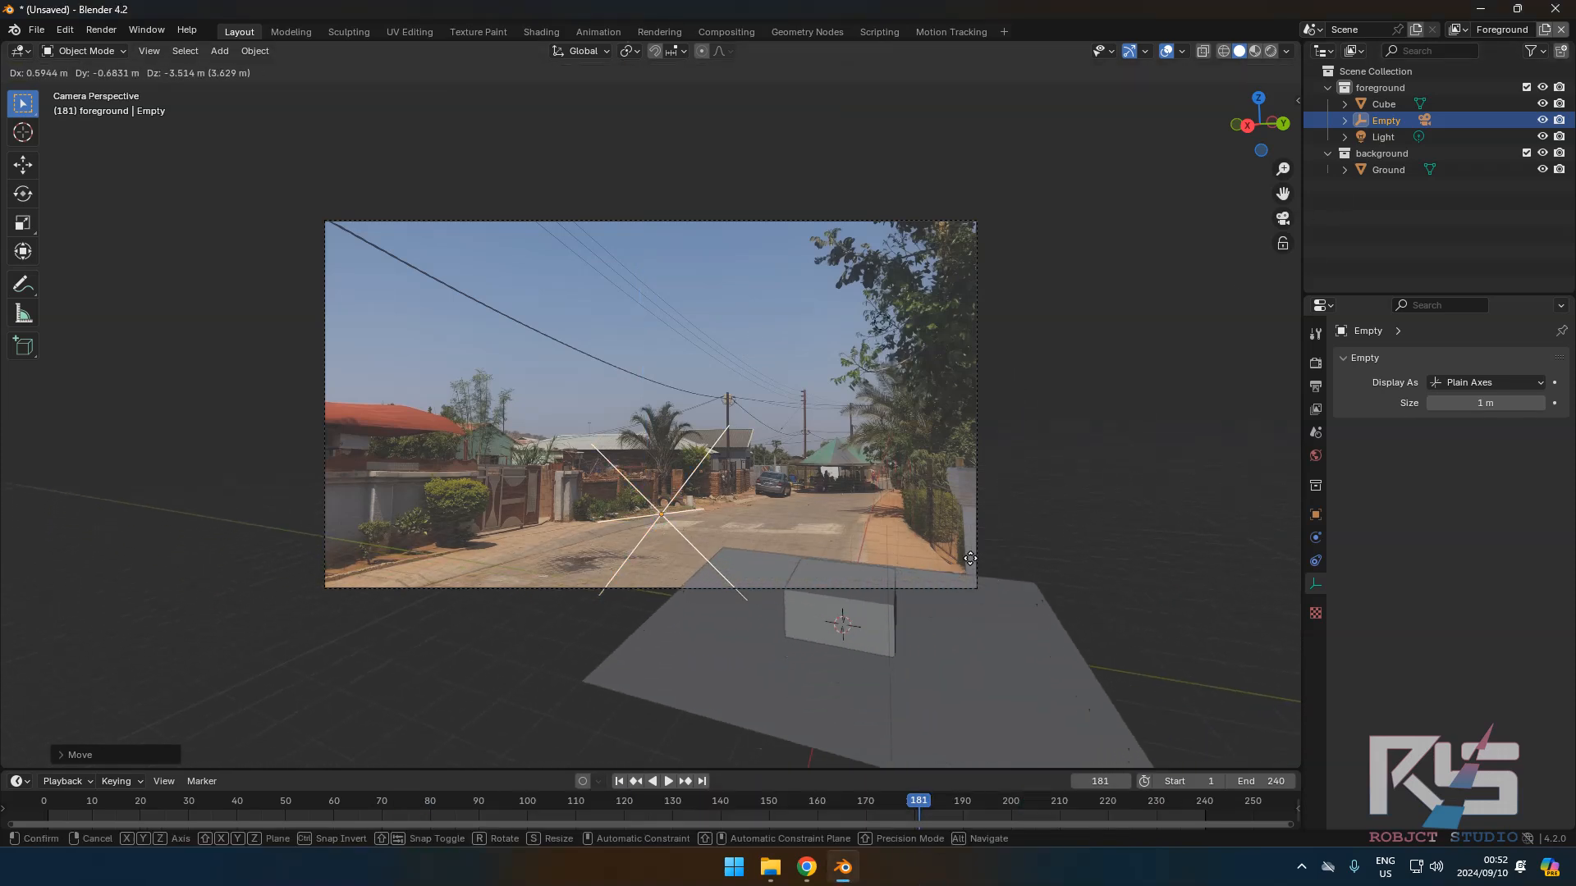
key(z)
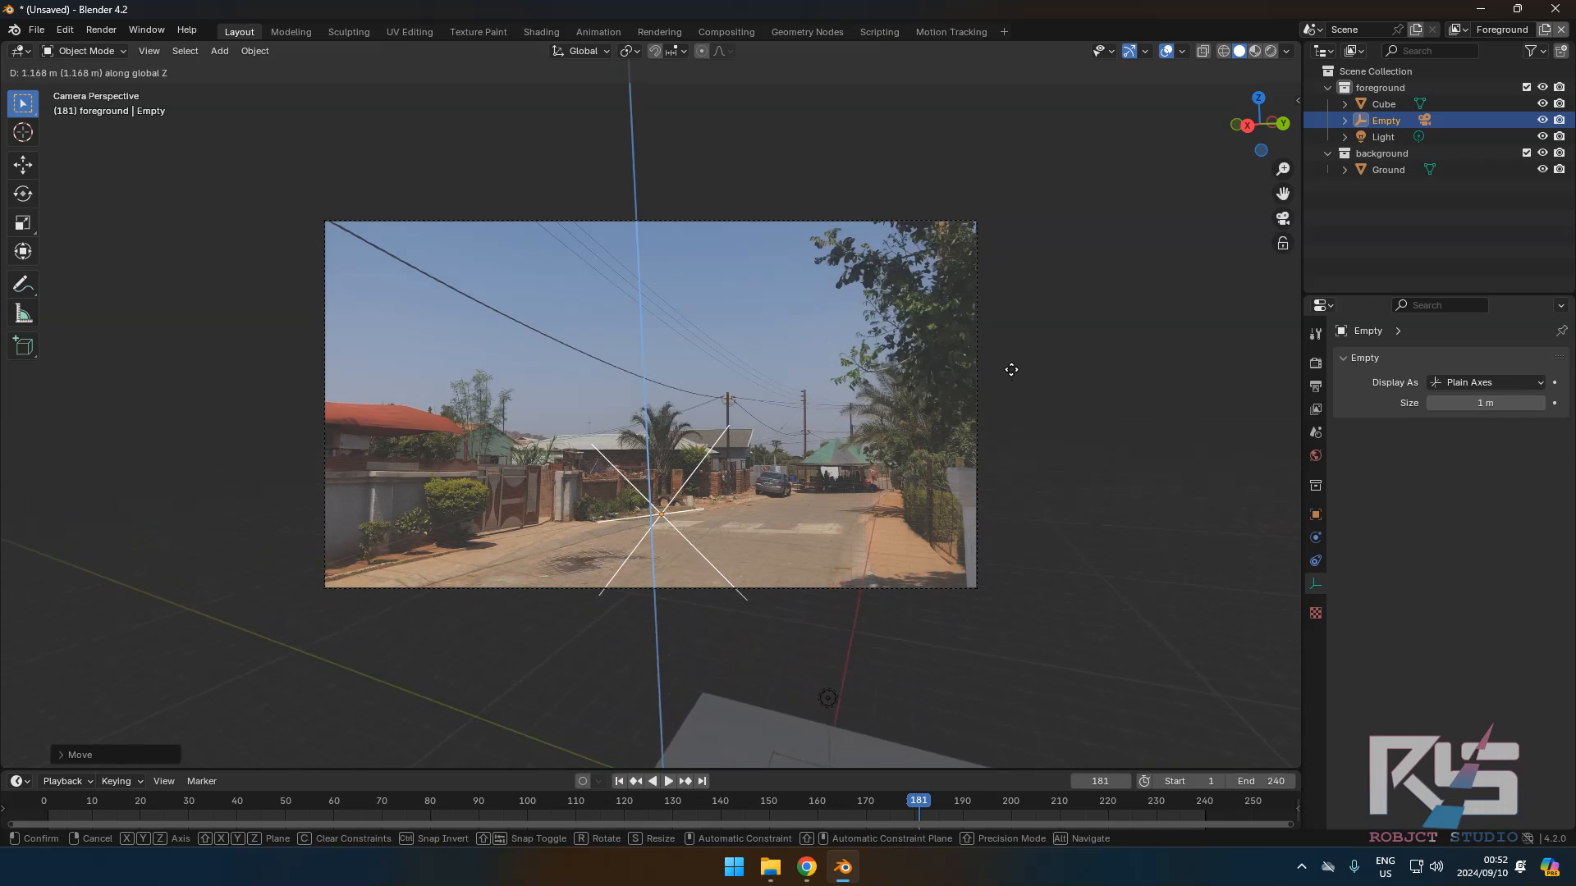
click(989, 413)
key(g)
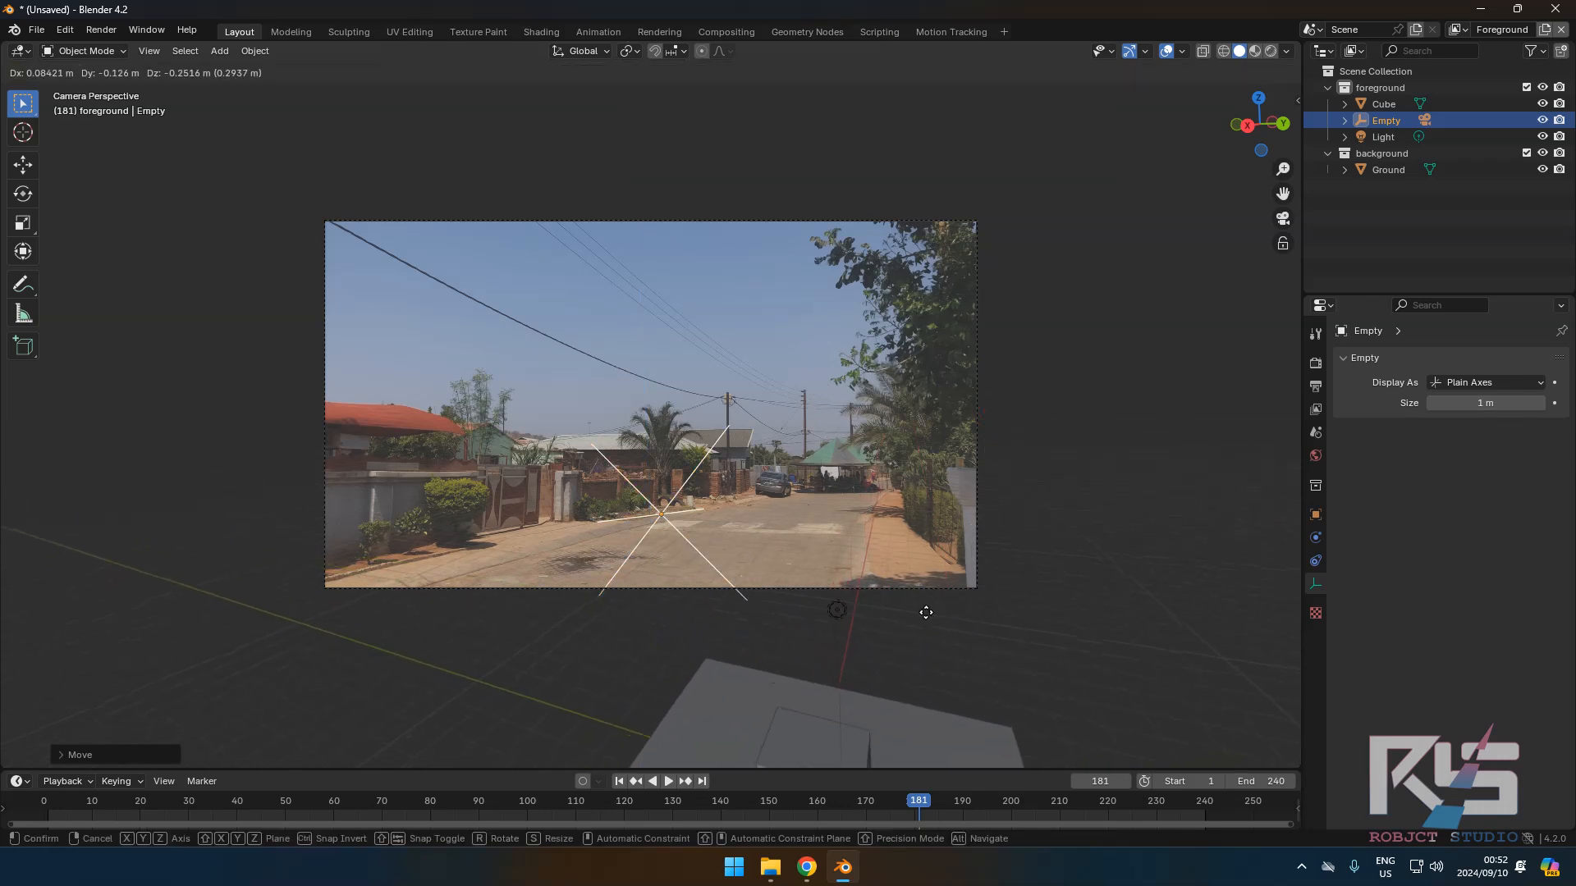
click(927, 617)
Move the cube and ground together onto the road in the camera view and scale them to about 0.34.
click(1395, 170)
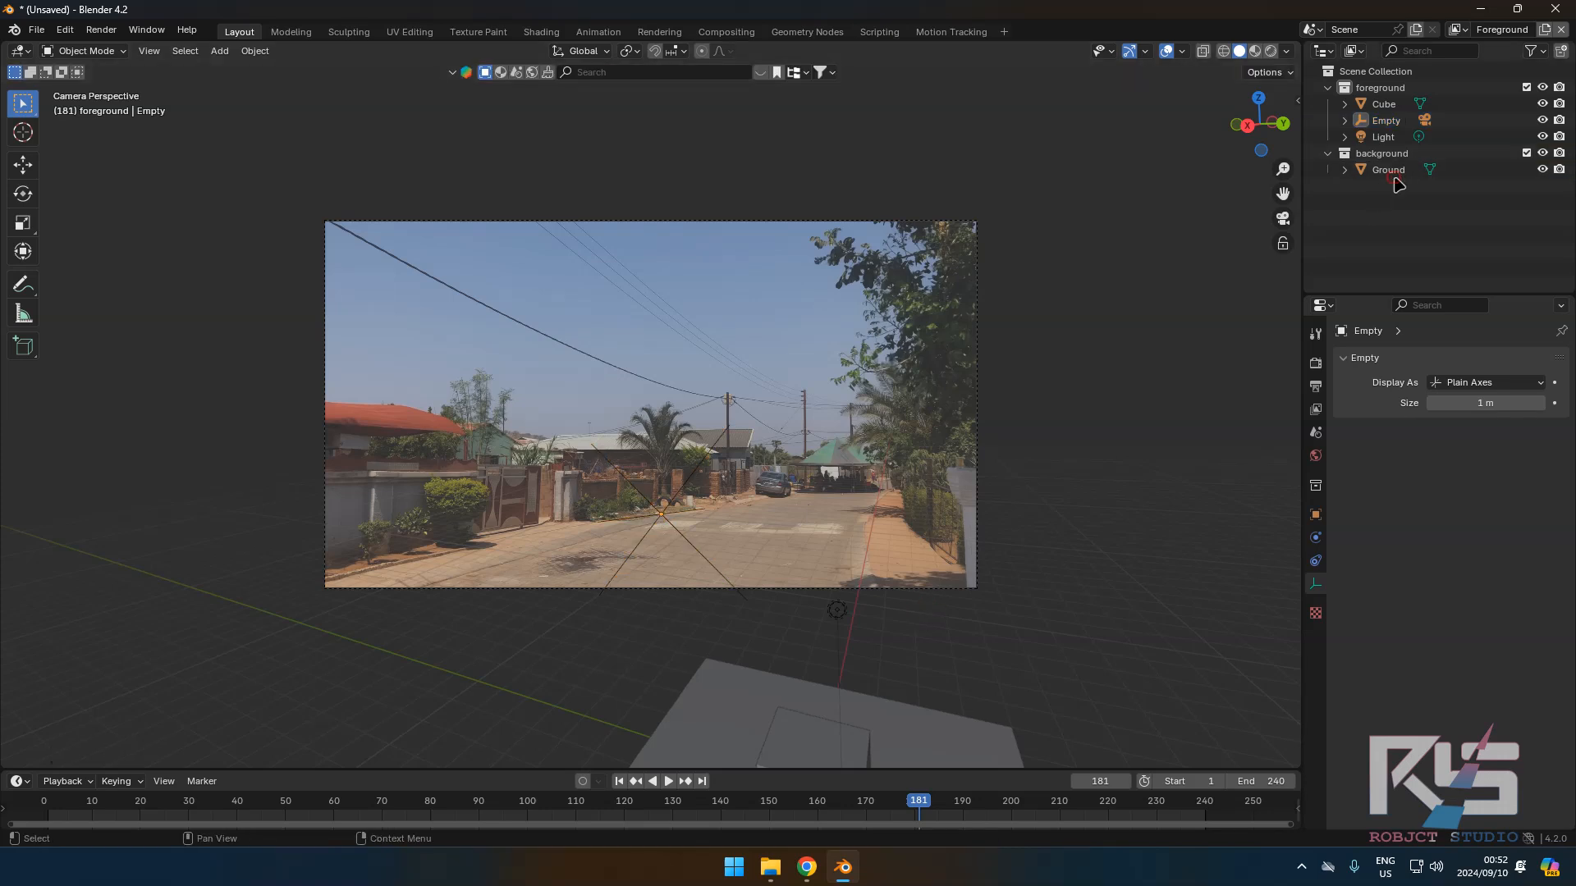
ctrl+click(1385, 105)
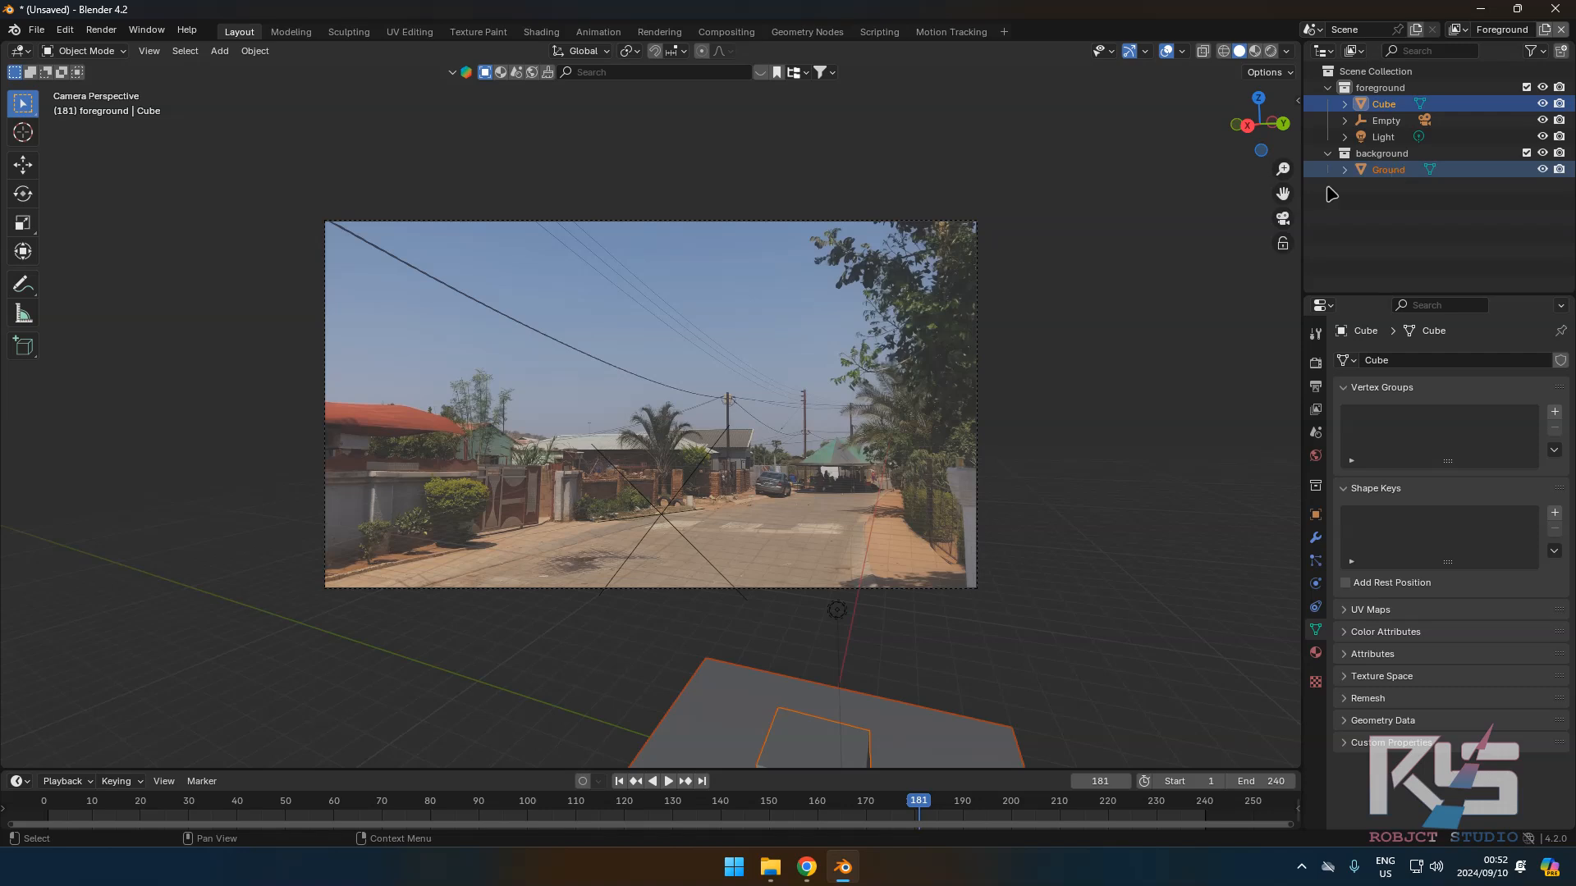
key(g)
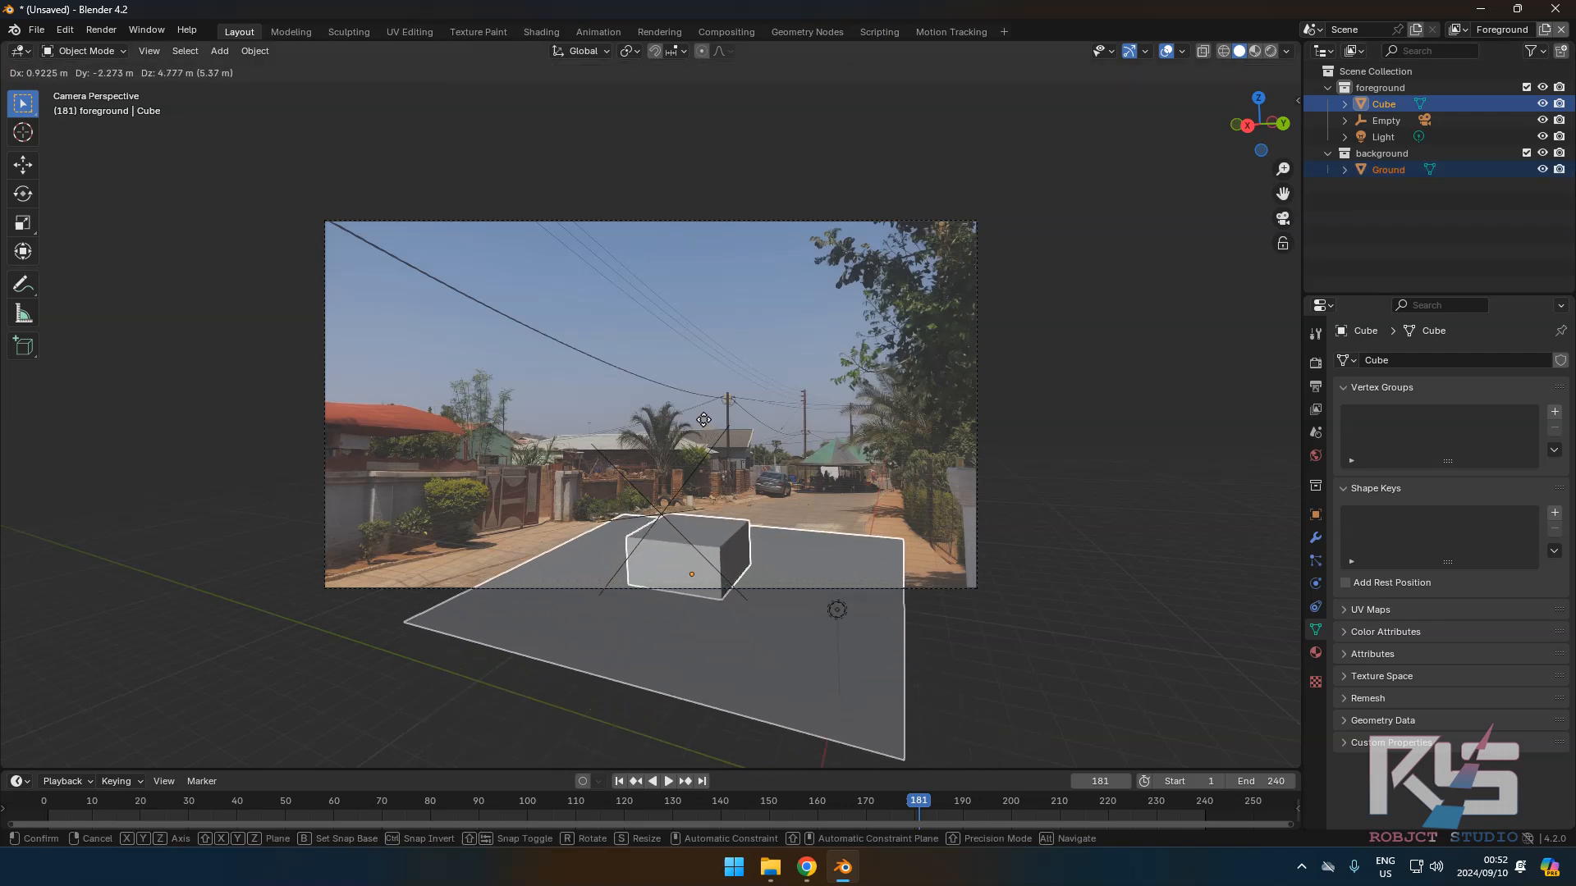
click(661, 410)
scroll(688, 558, up, 1)
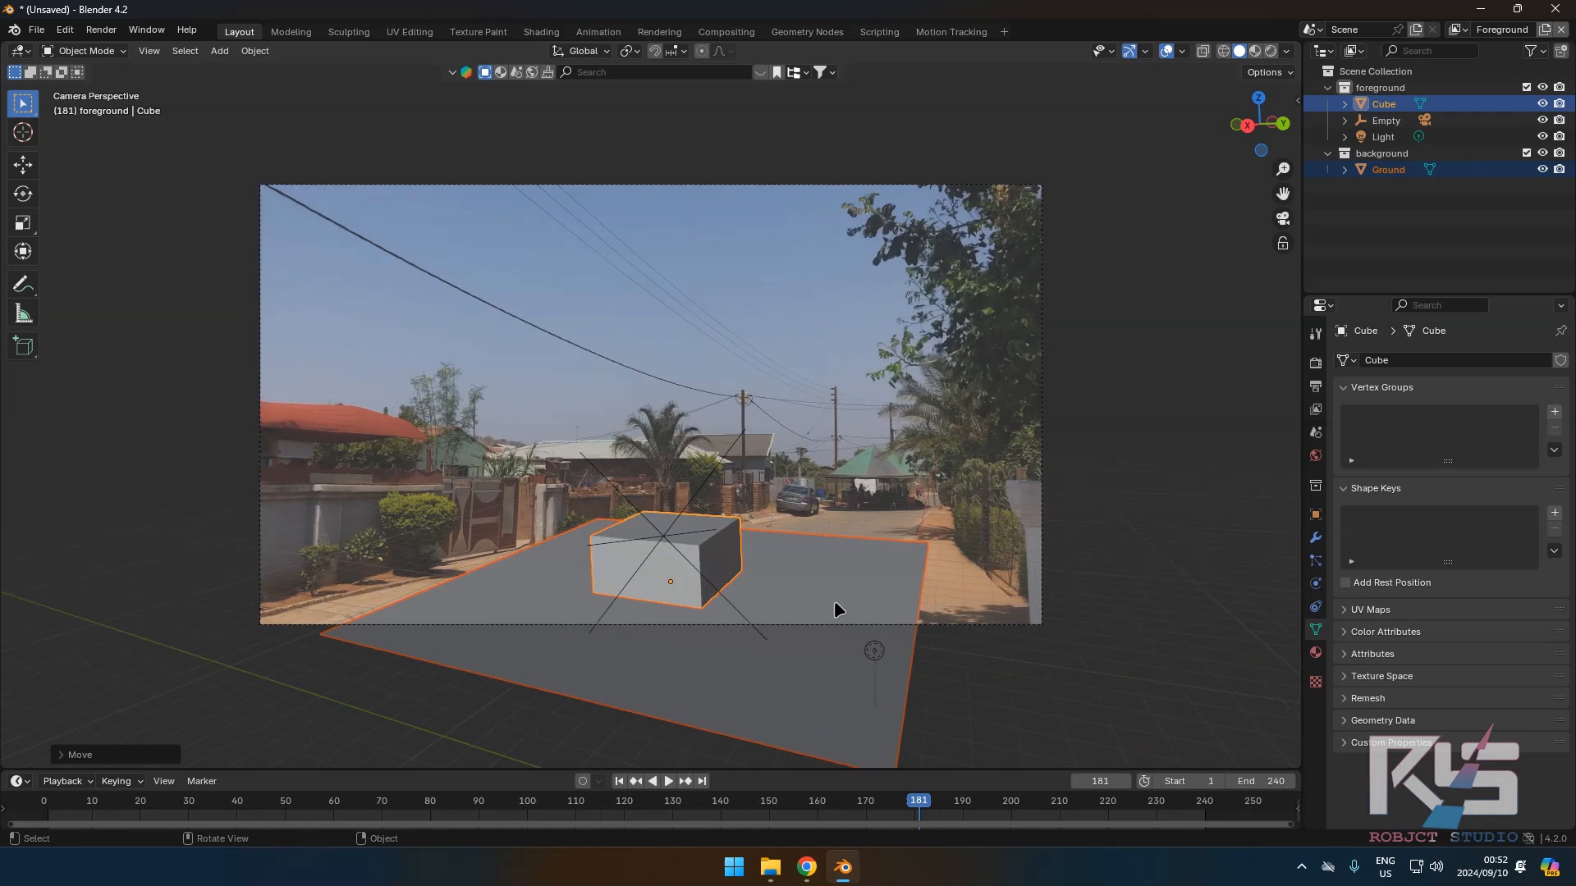
key(s)
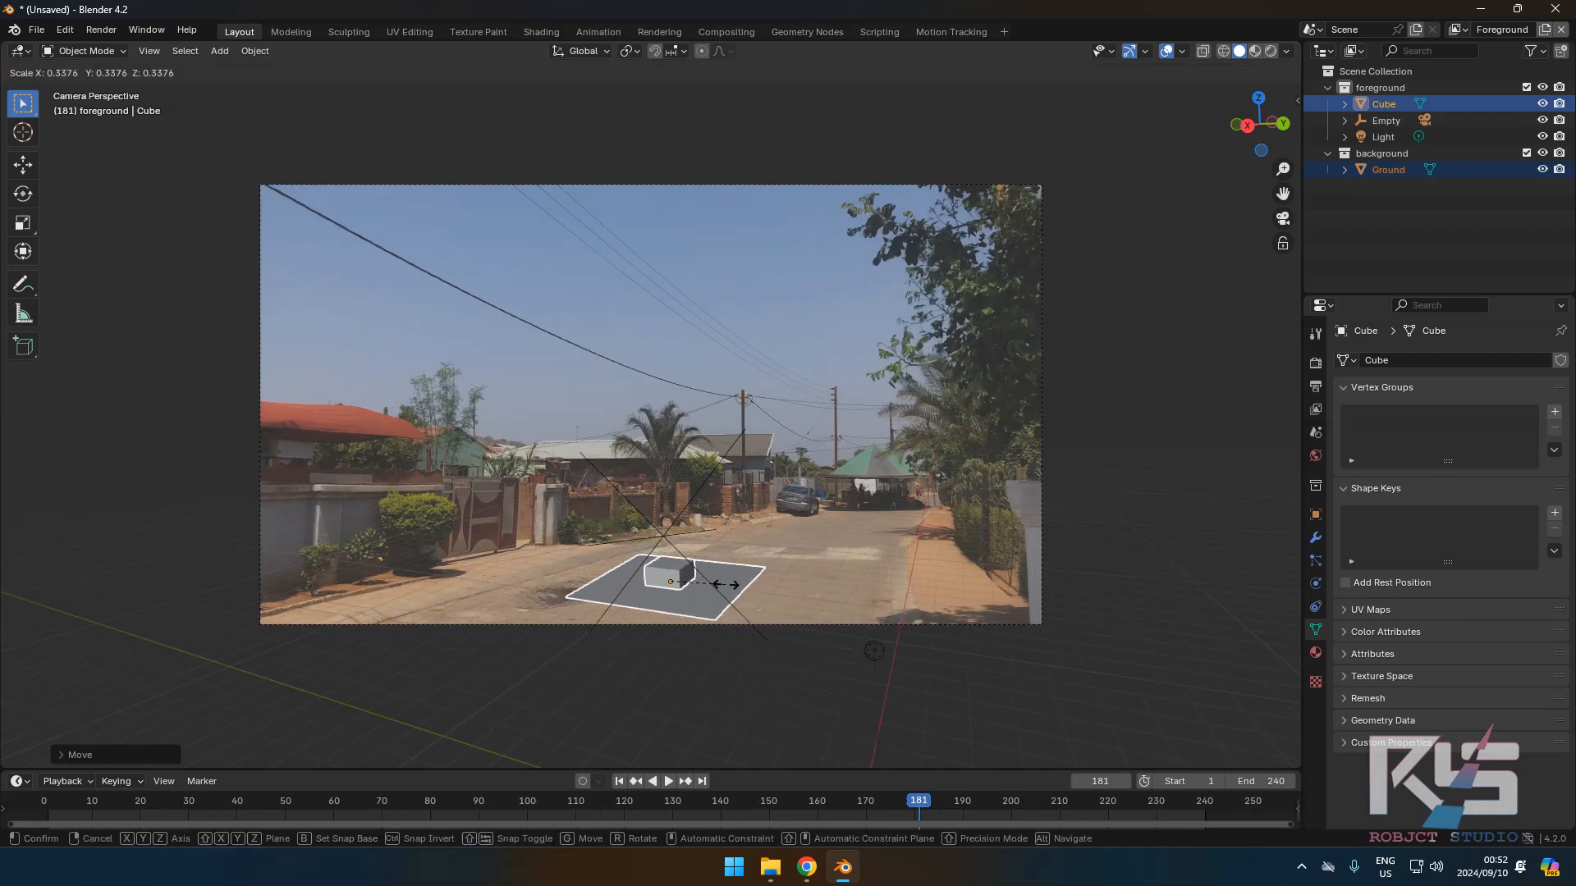
click(722, 584)
Delete the background collection and remove the Foreground view layer.
click(1398, 172)
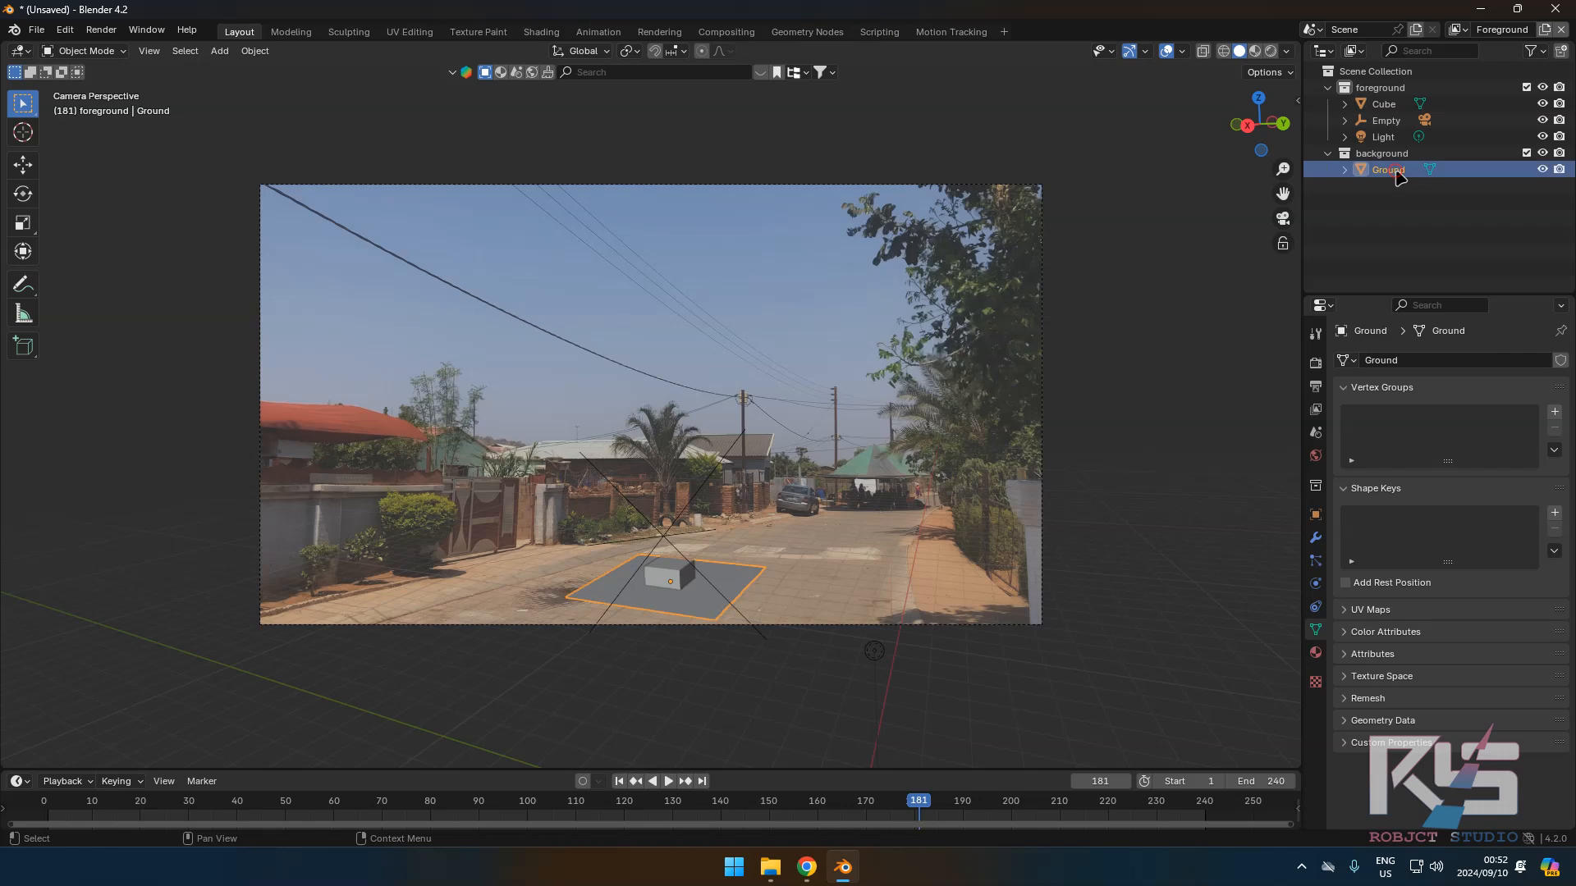
click(1387, 154)
key(x)
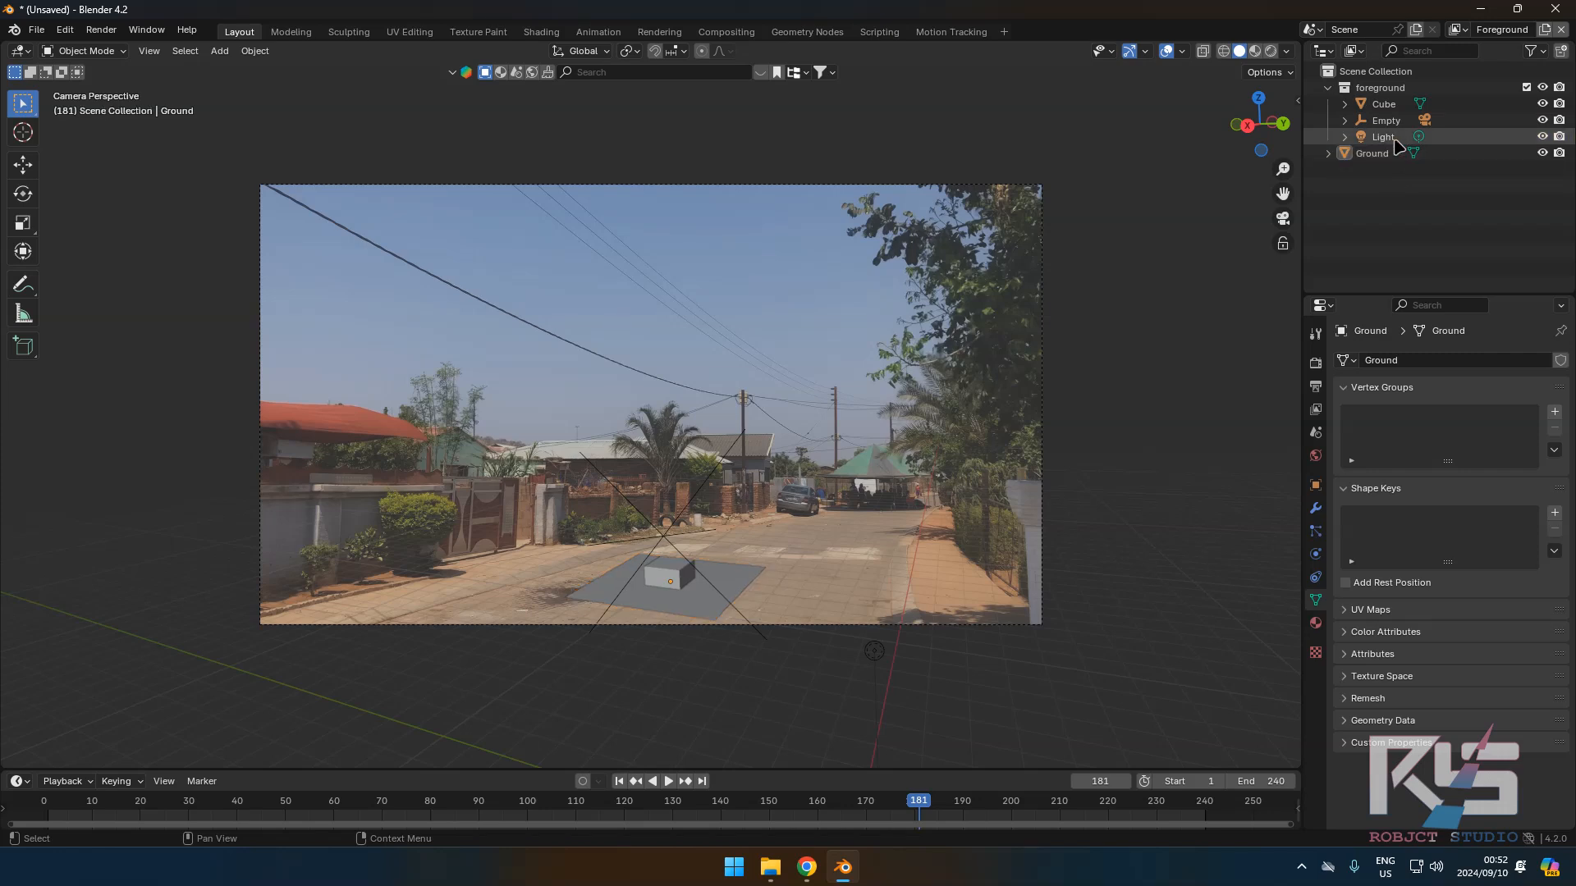
click(1560, 30)
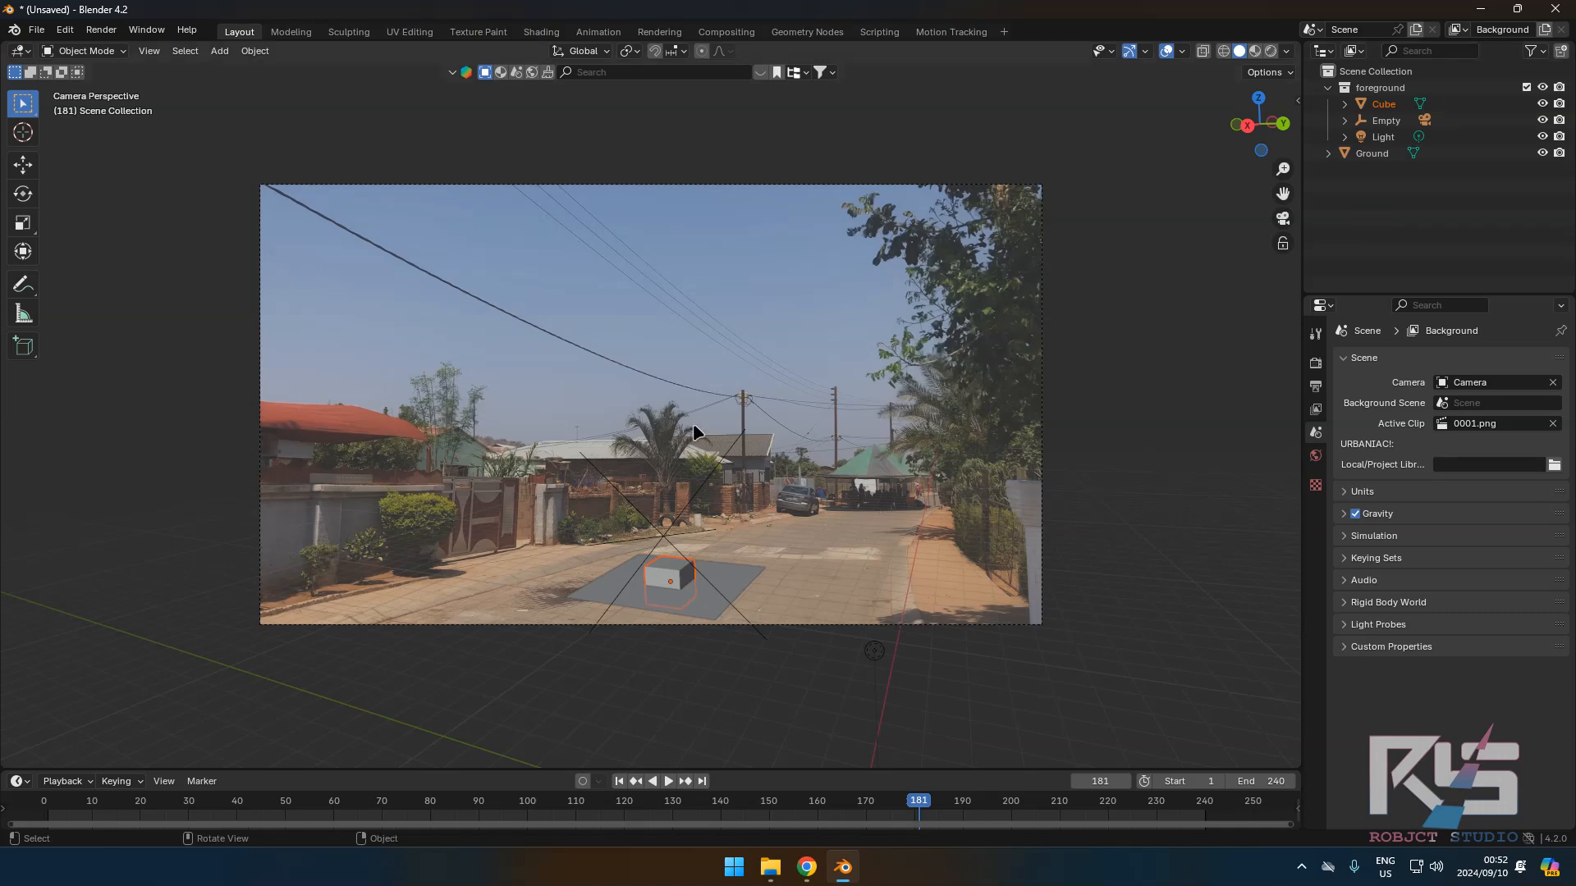
Delete the Ground object from the scene, leaving the cube on the road.
scroll(696, 600, up, 2)
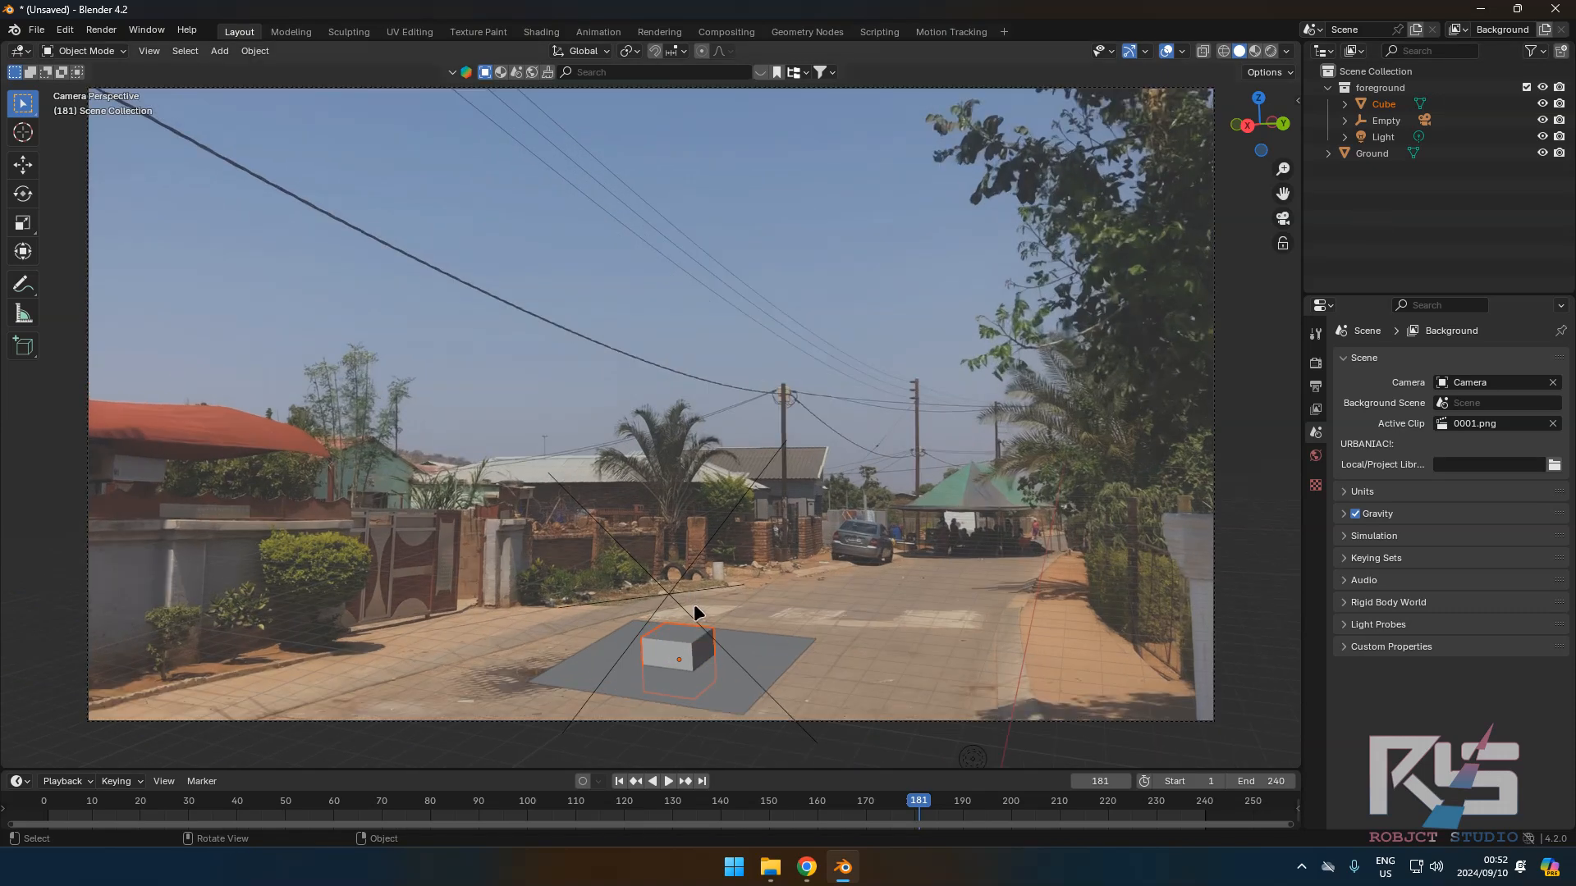
shift+middle_drag(697, 605, 716, 495)
scroll(717, 502, up, 2)
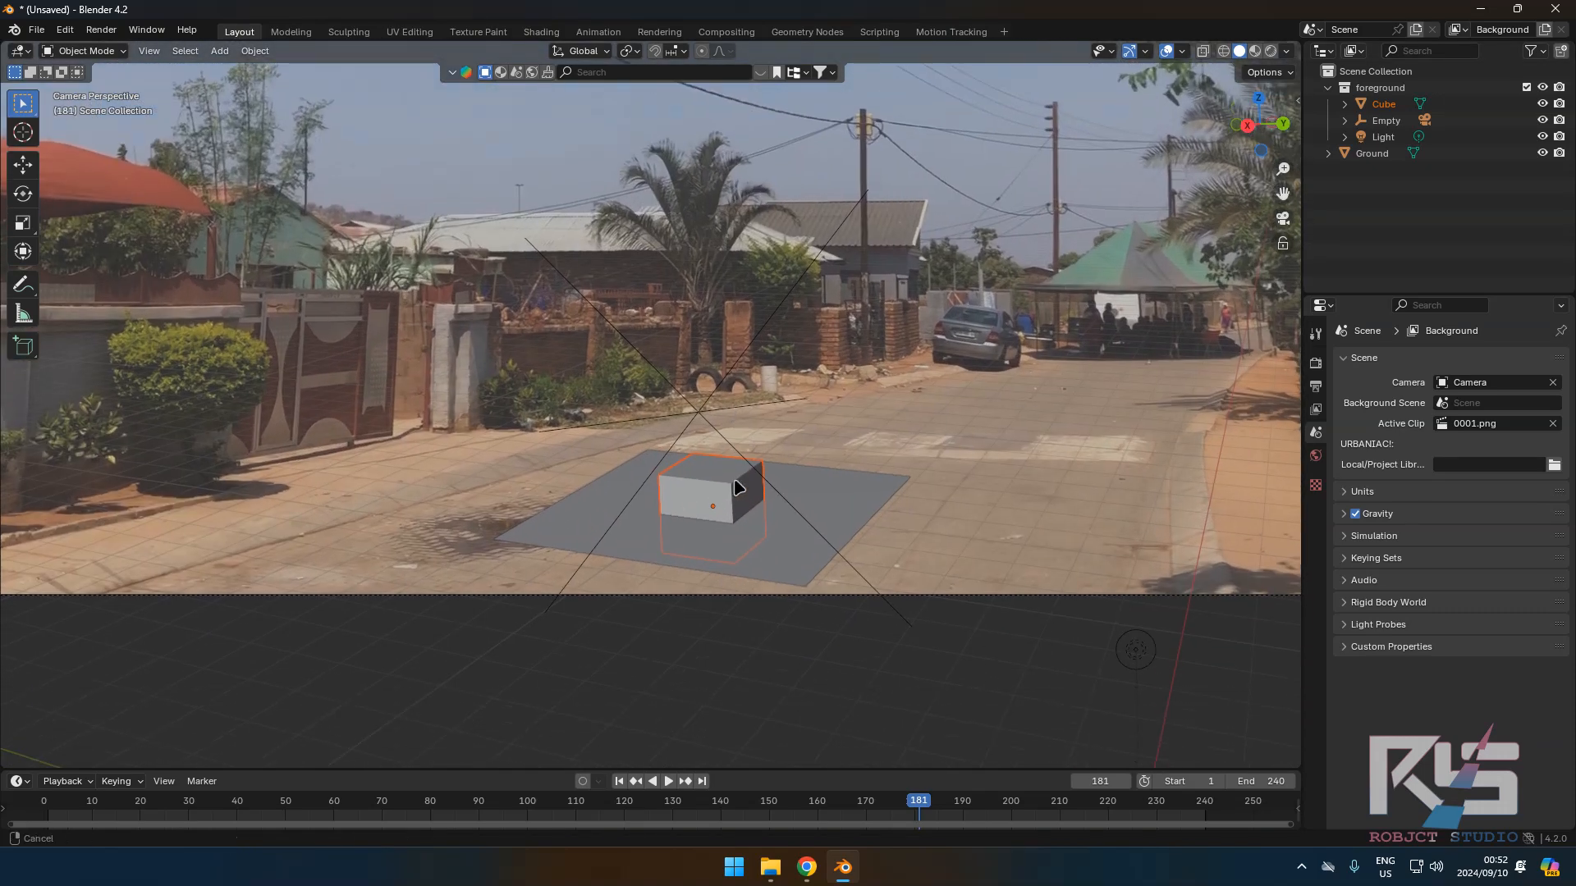
click(1372, 153)
key(Delete)
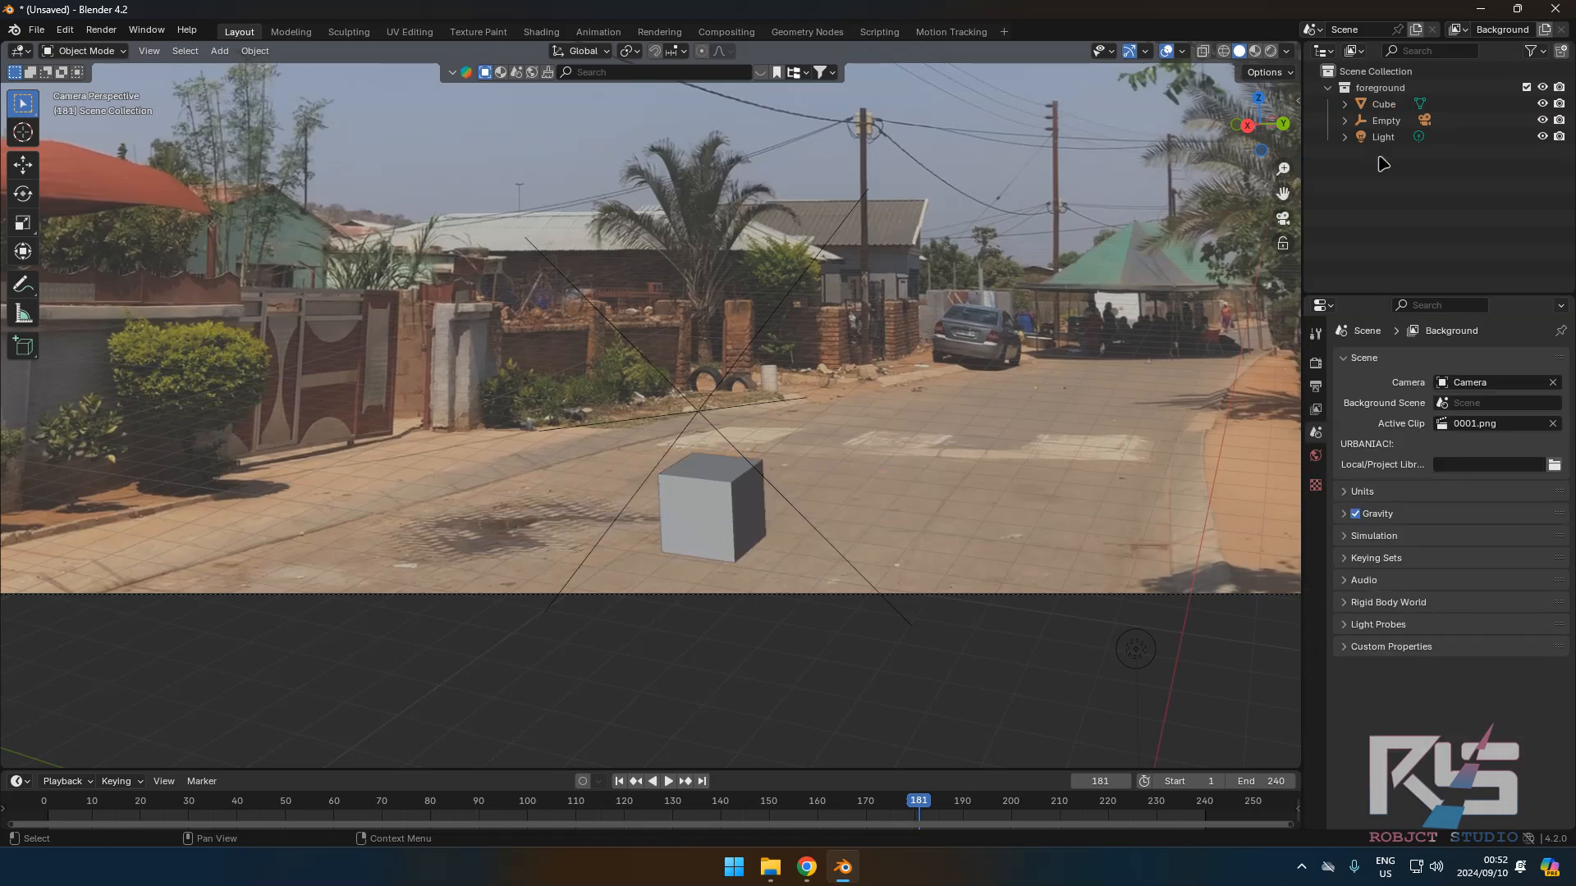
Raise the cube's whole mesh about 0.46 m along global Z in Edit Mode, leaving its origin at the base.
click(1385, 107)
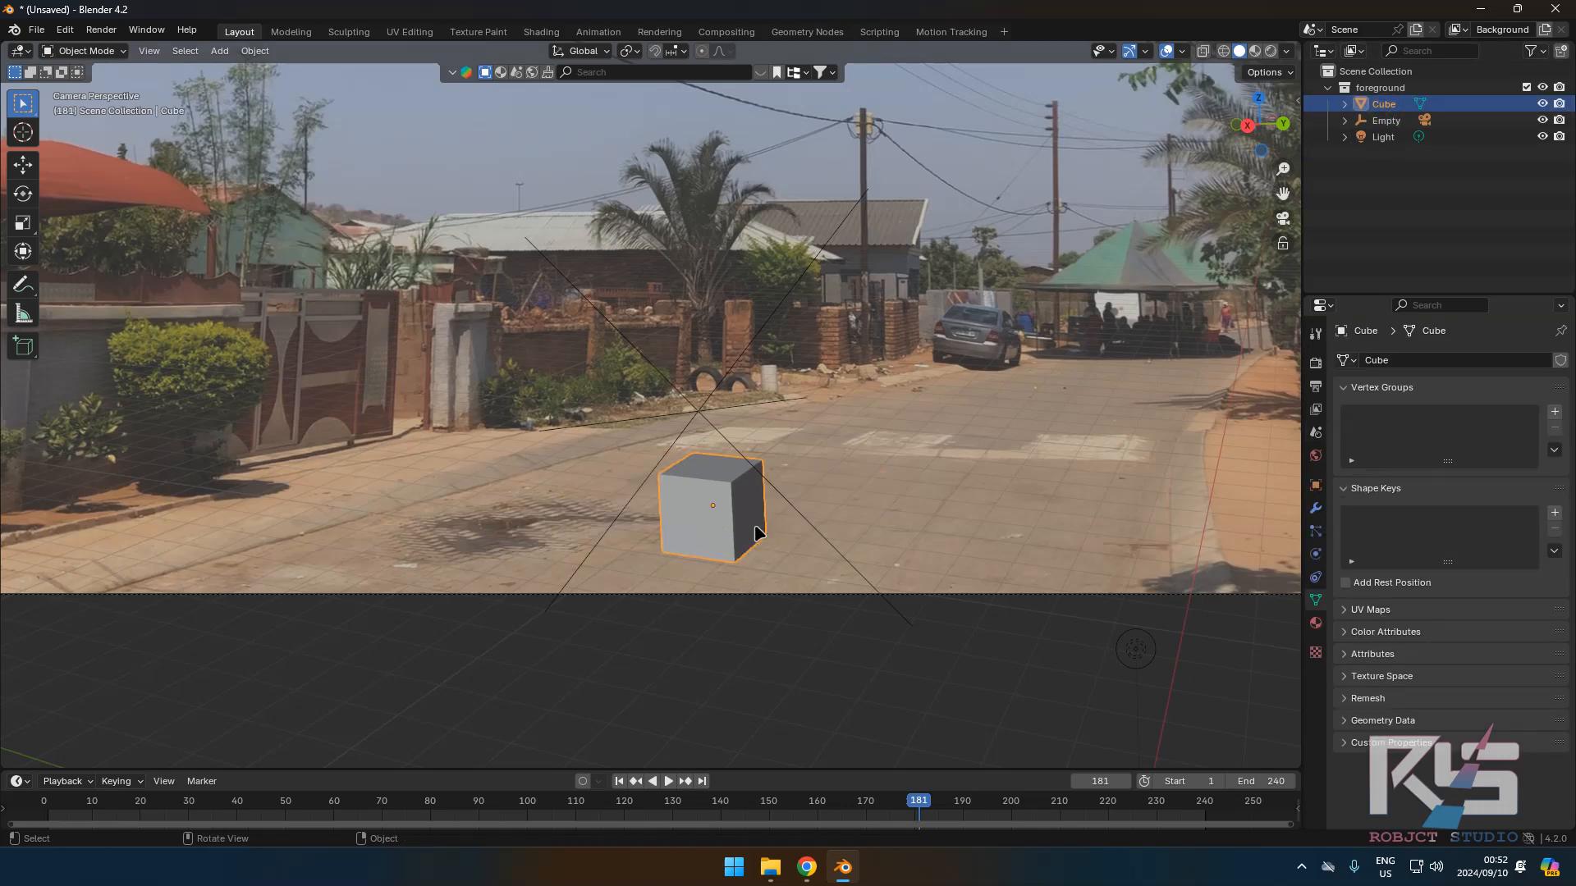
key(Tab)
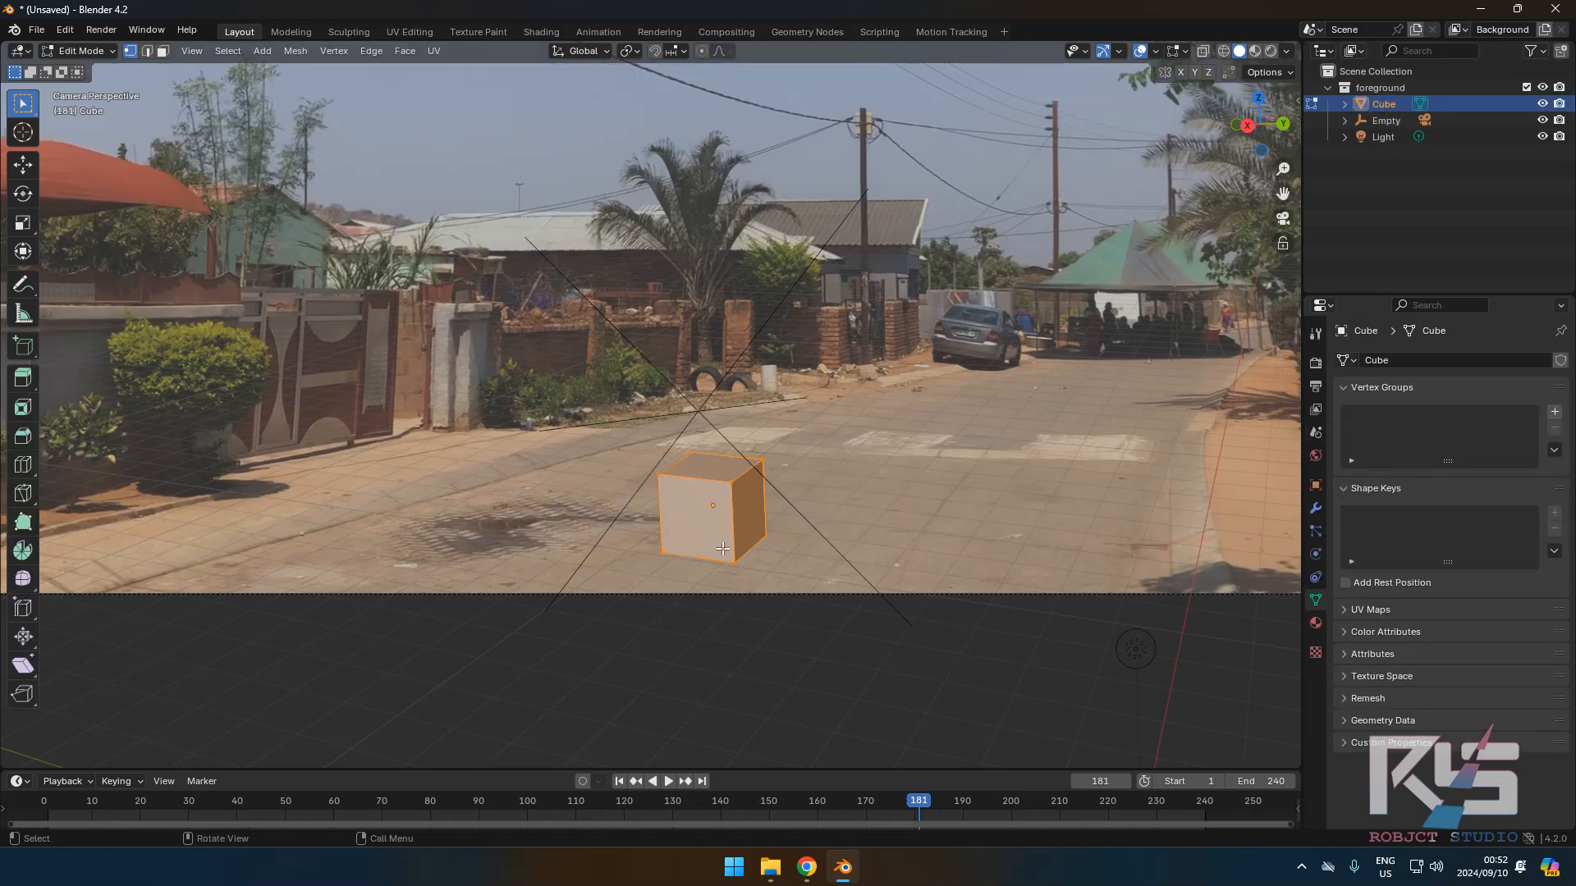
key(g)
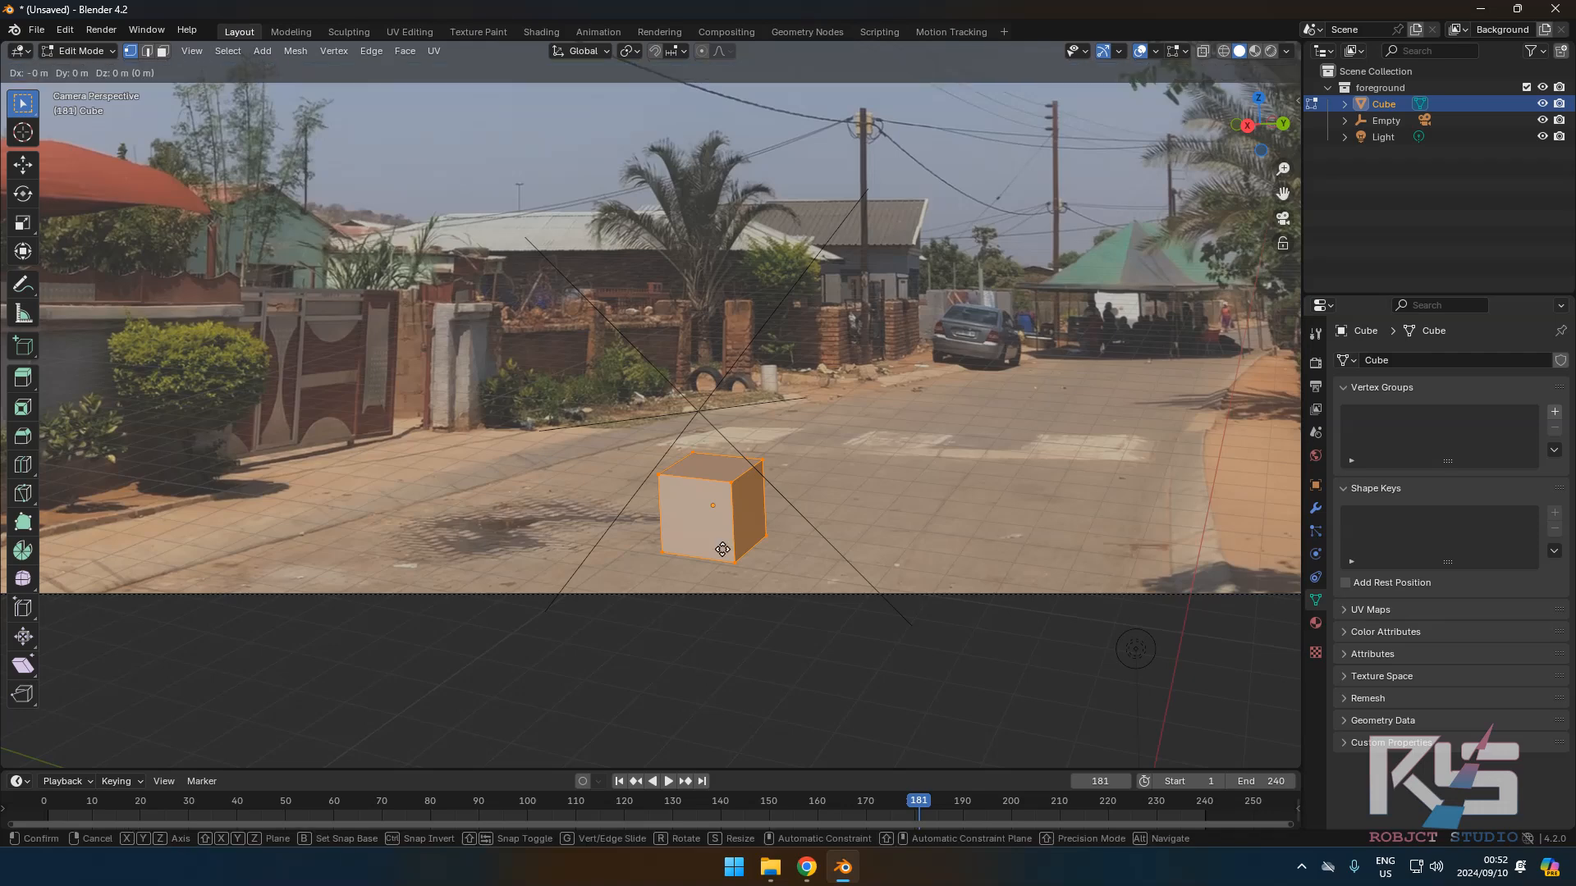
key(z)
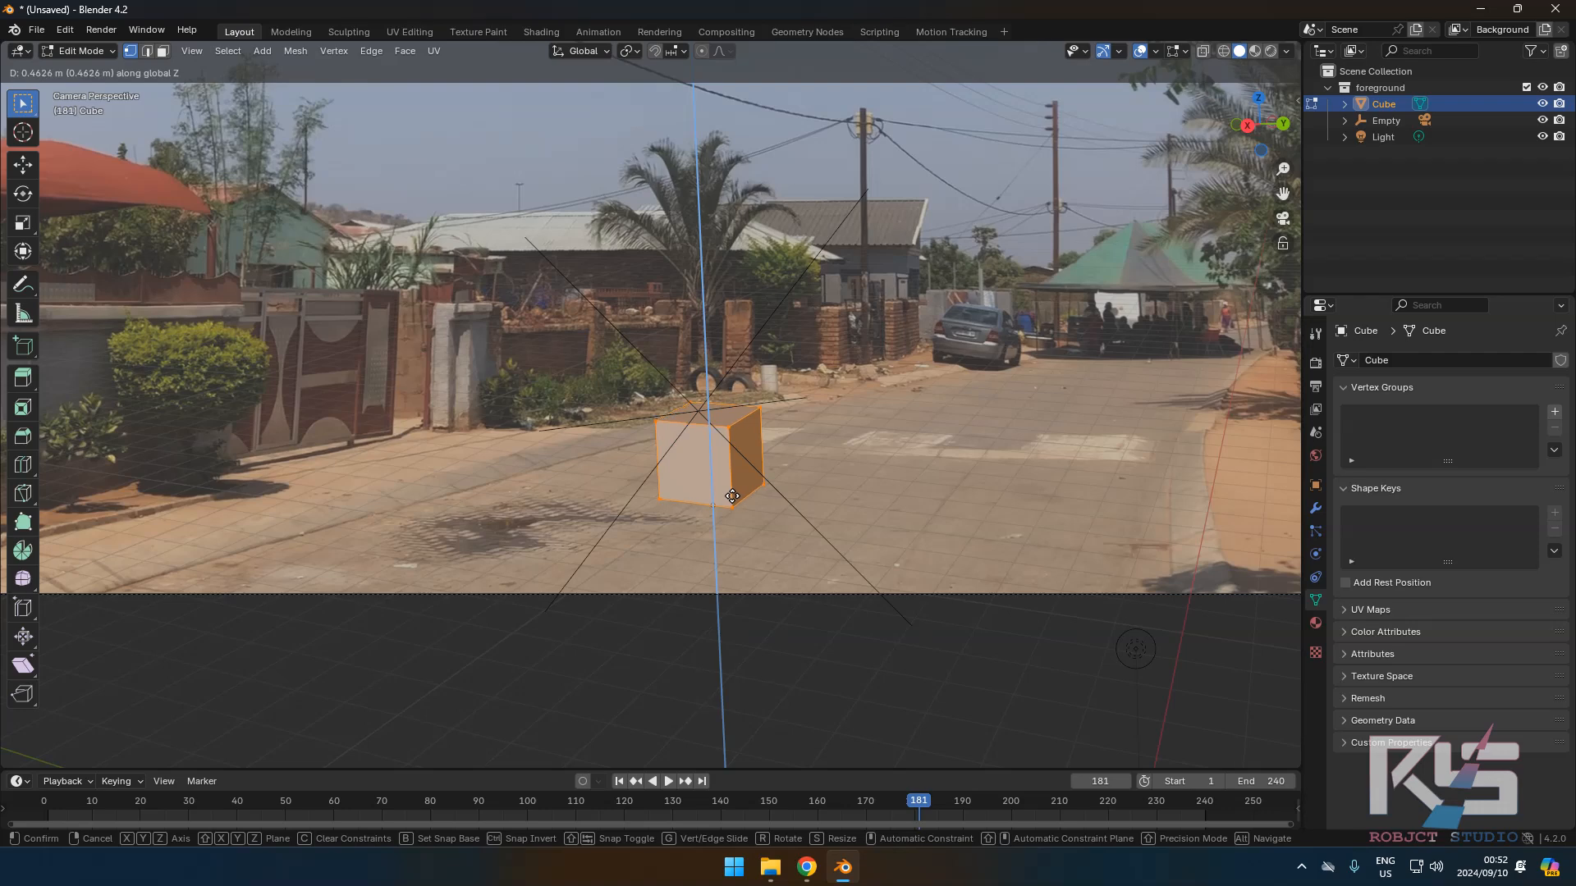
click(732, 496)
key(Tab)
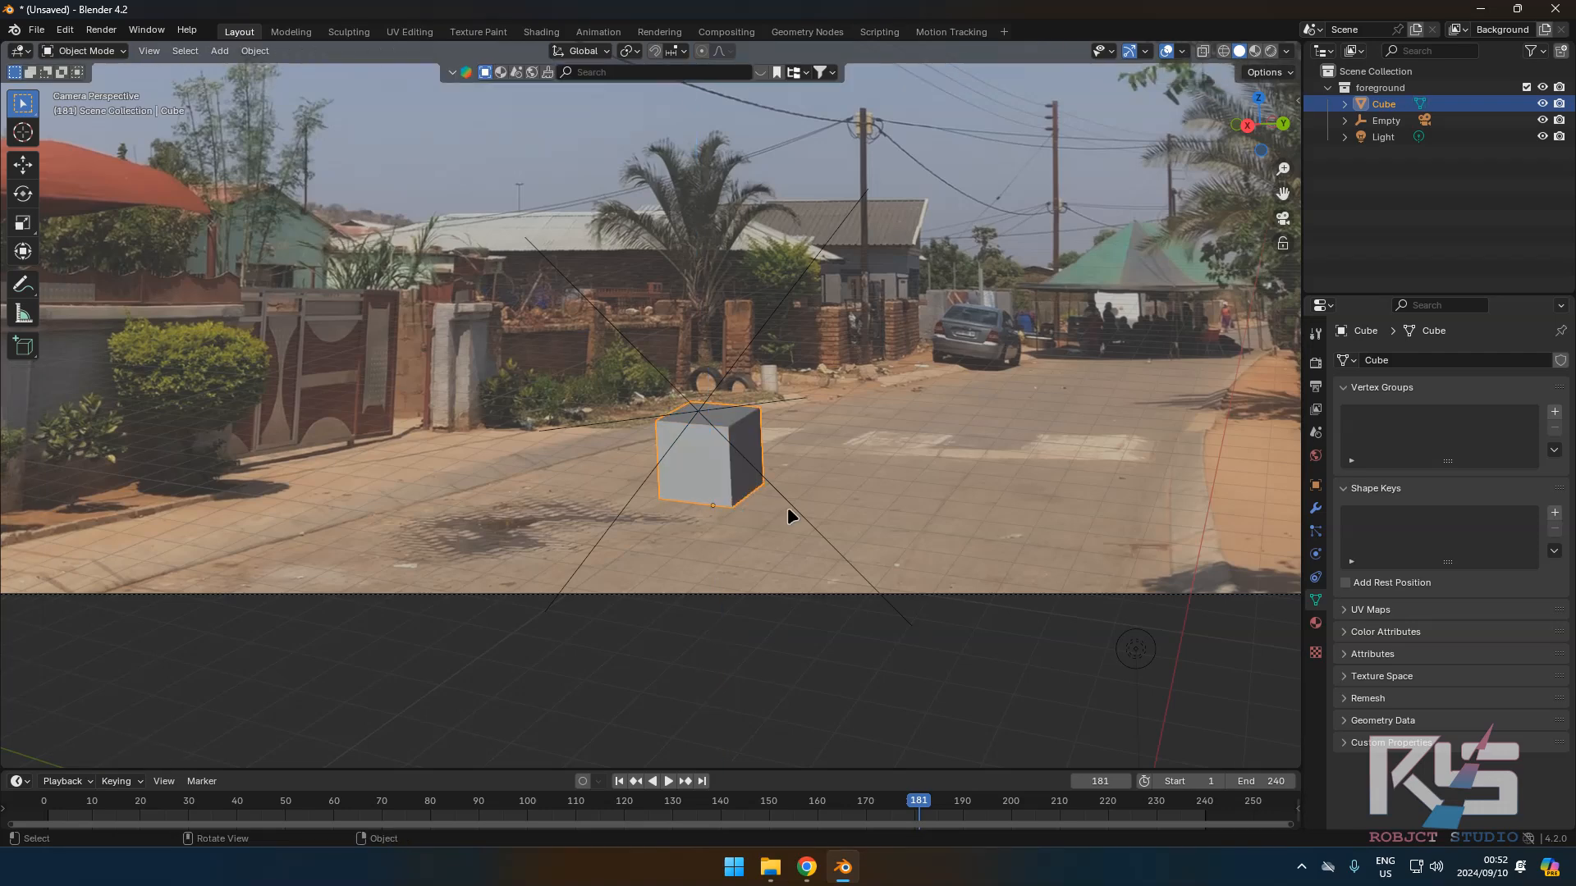
Enlarge the cube uniformly from its base and move it down beside the wet patch on the road at frame 1.
key(s)
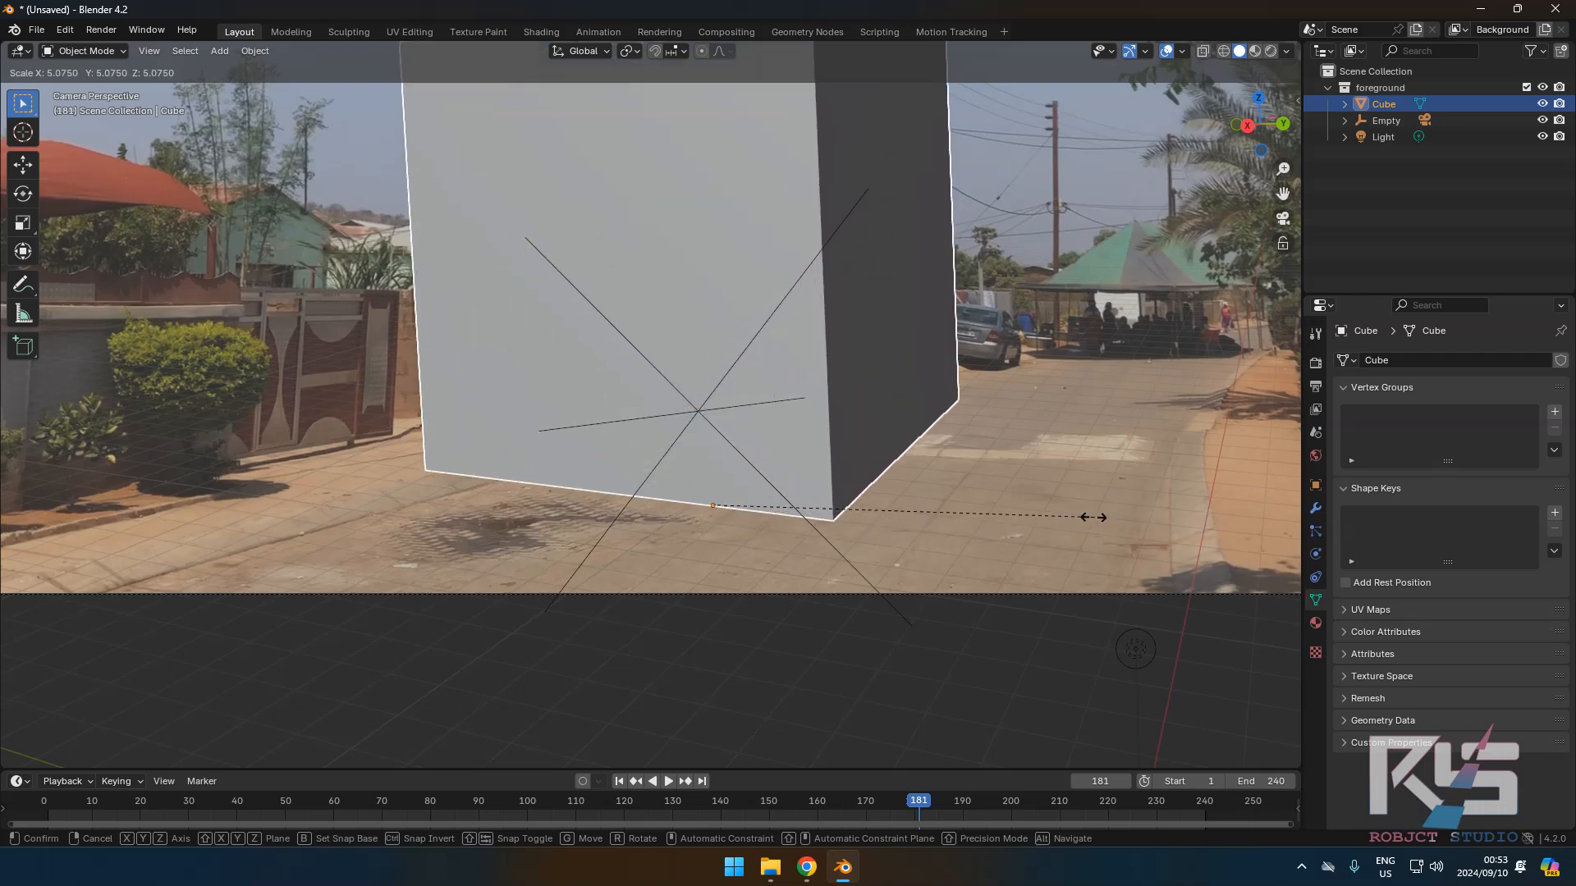
click(957, 493)
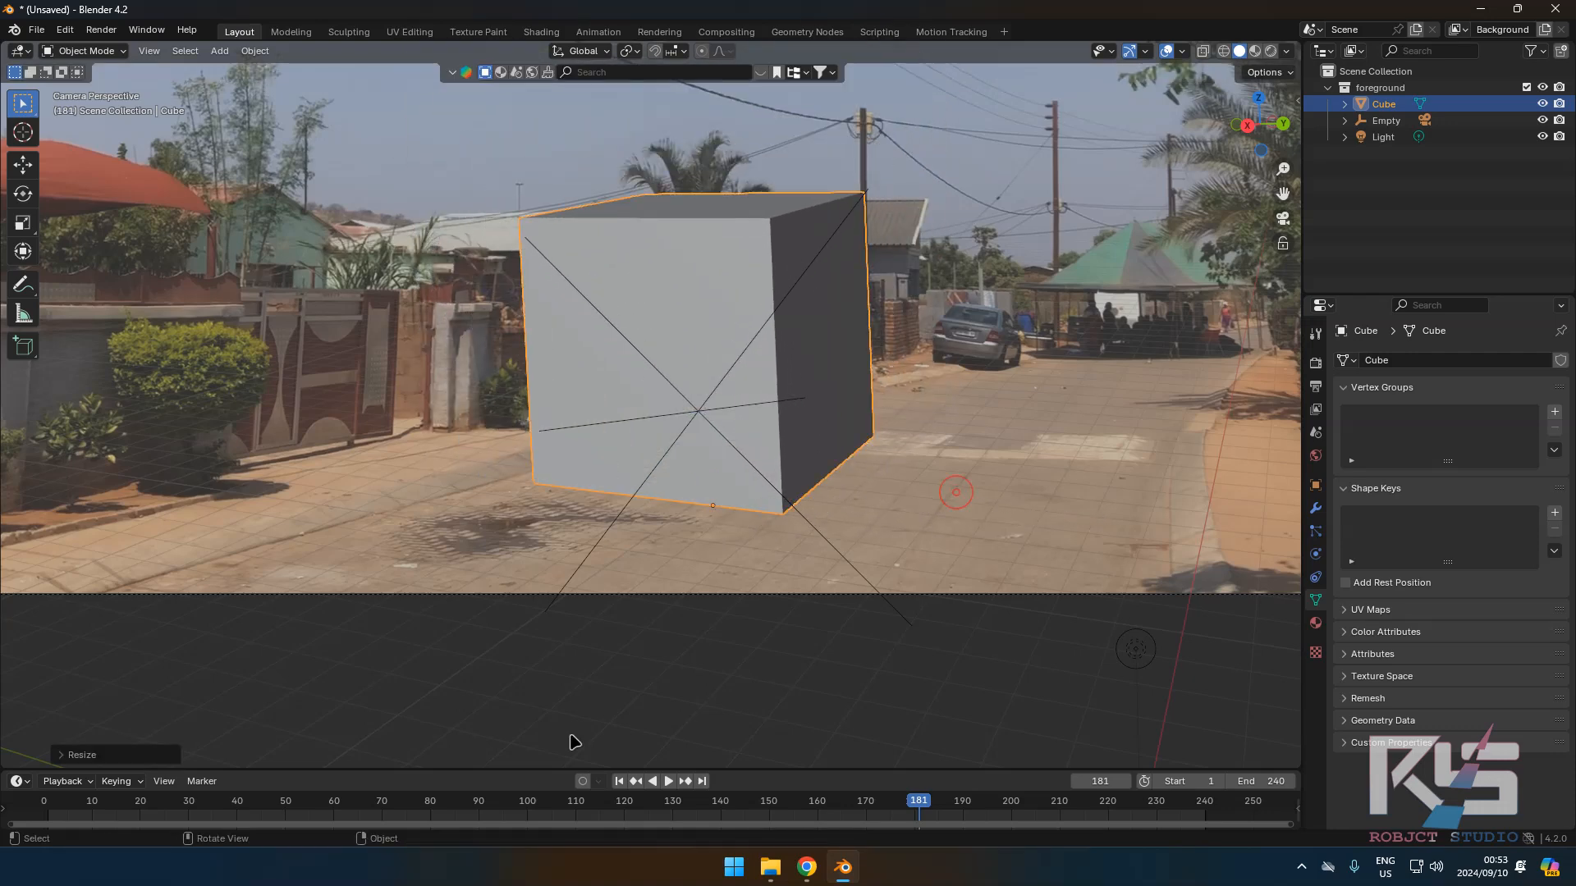
click(619, 782)
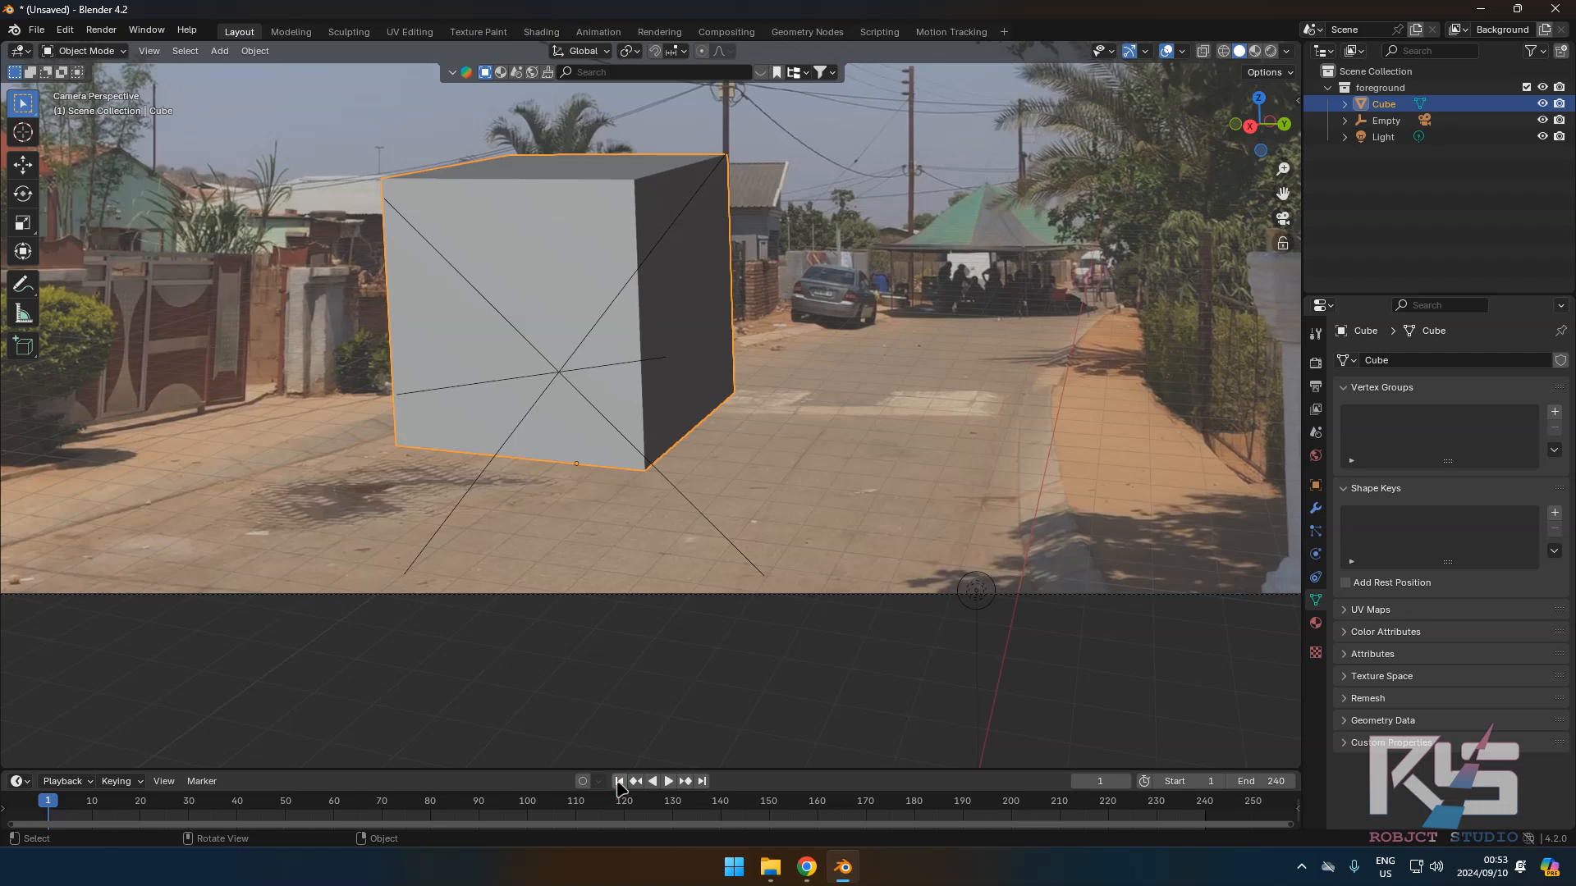
scroll(596, 454, up, 6)
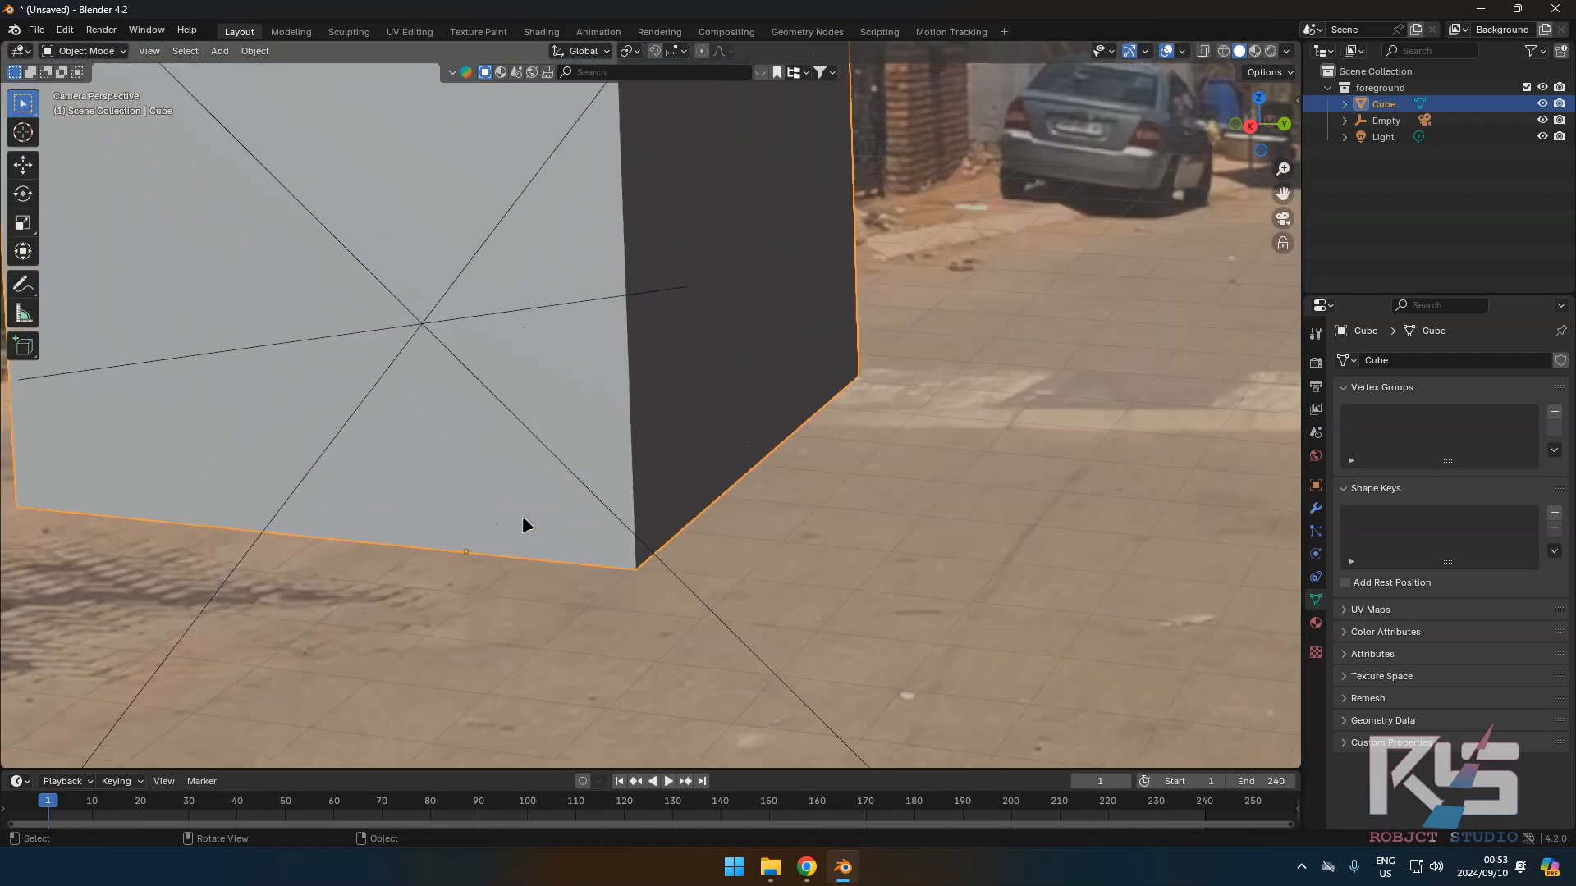
middle_drag(524, 527, 996, 499)
key(KP_0)
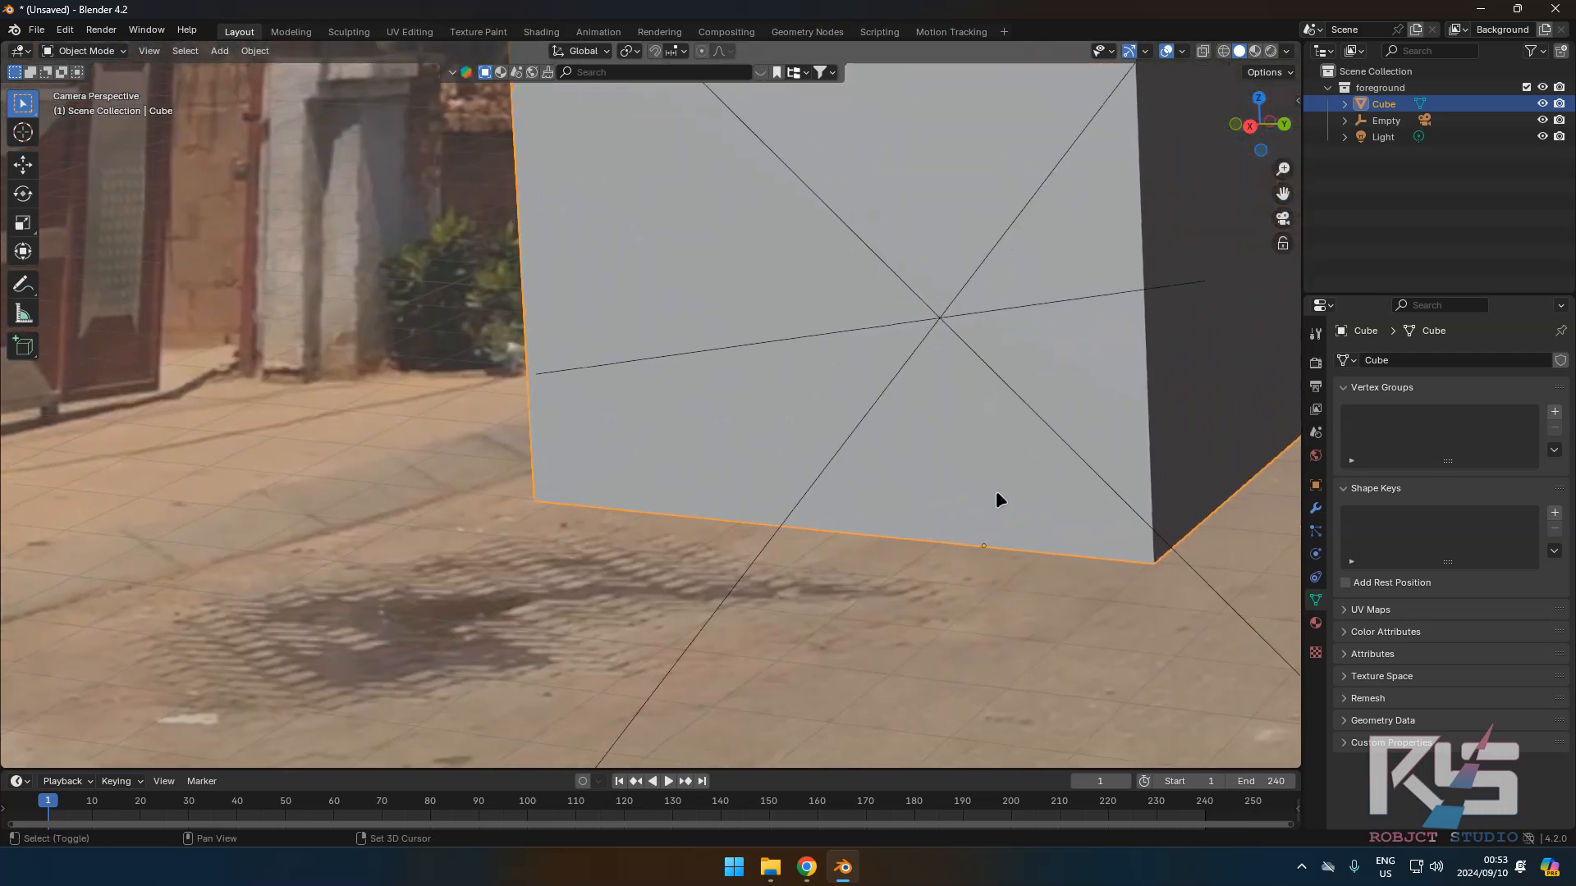
key(g)
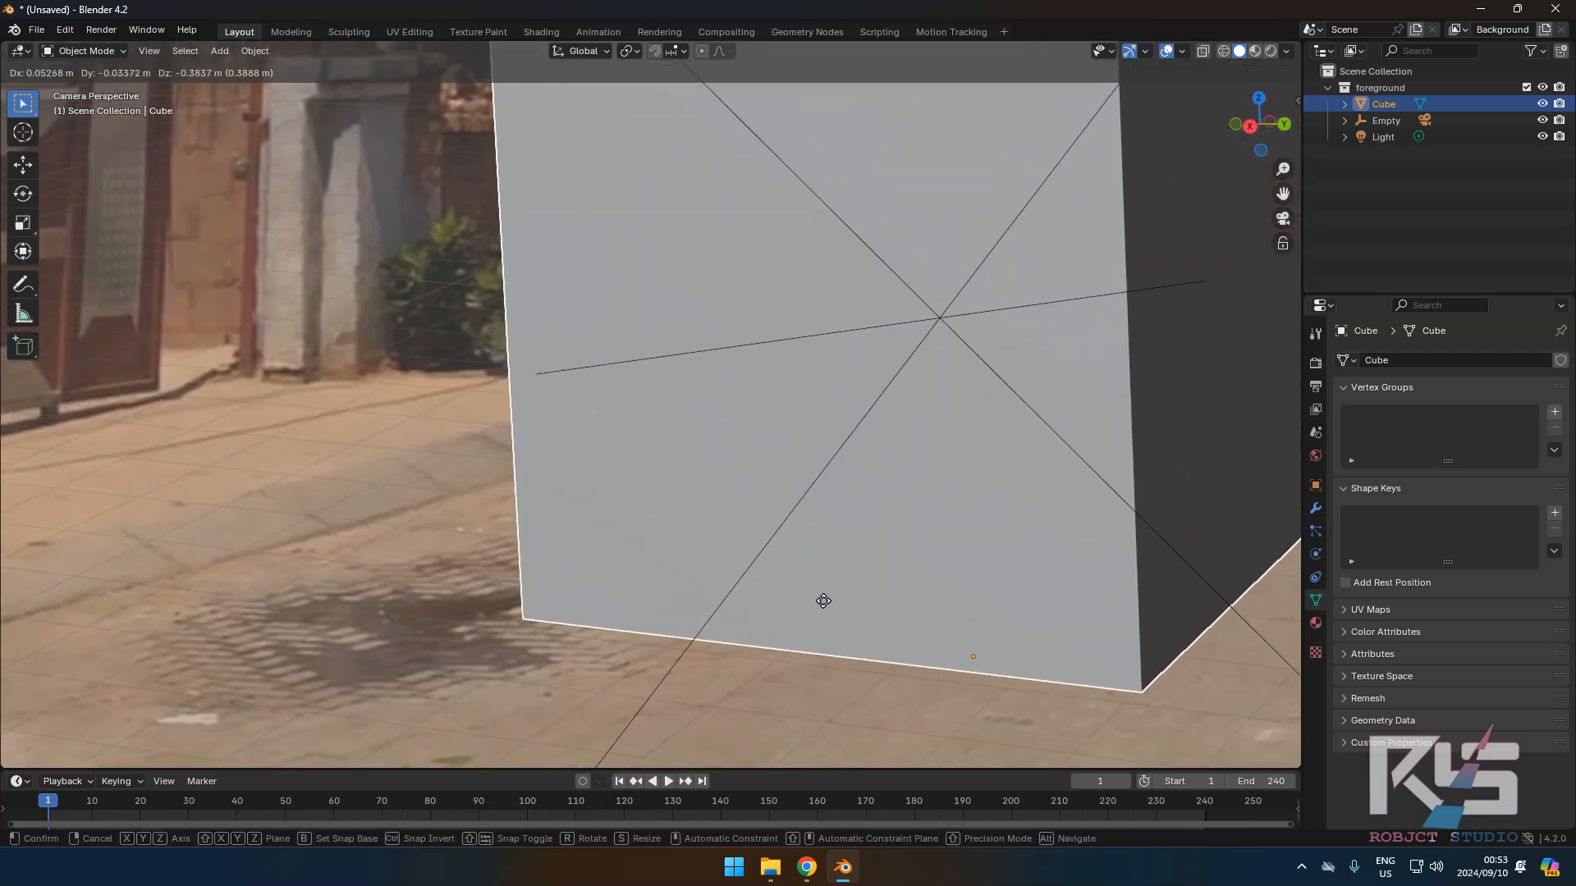
click(782, 606)
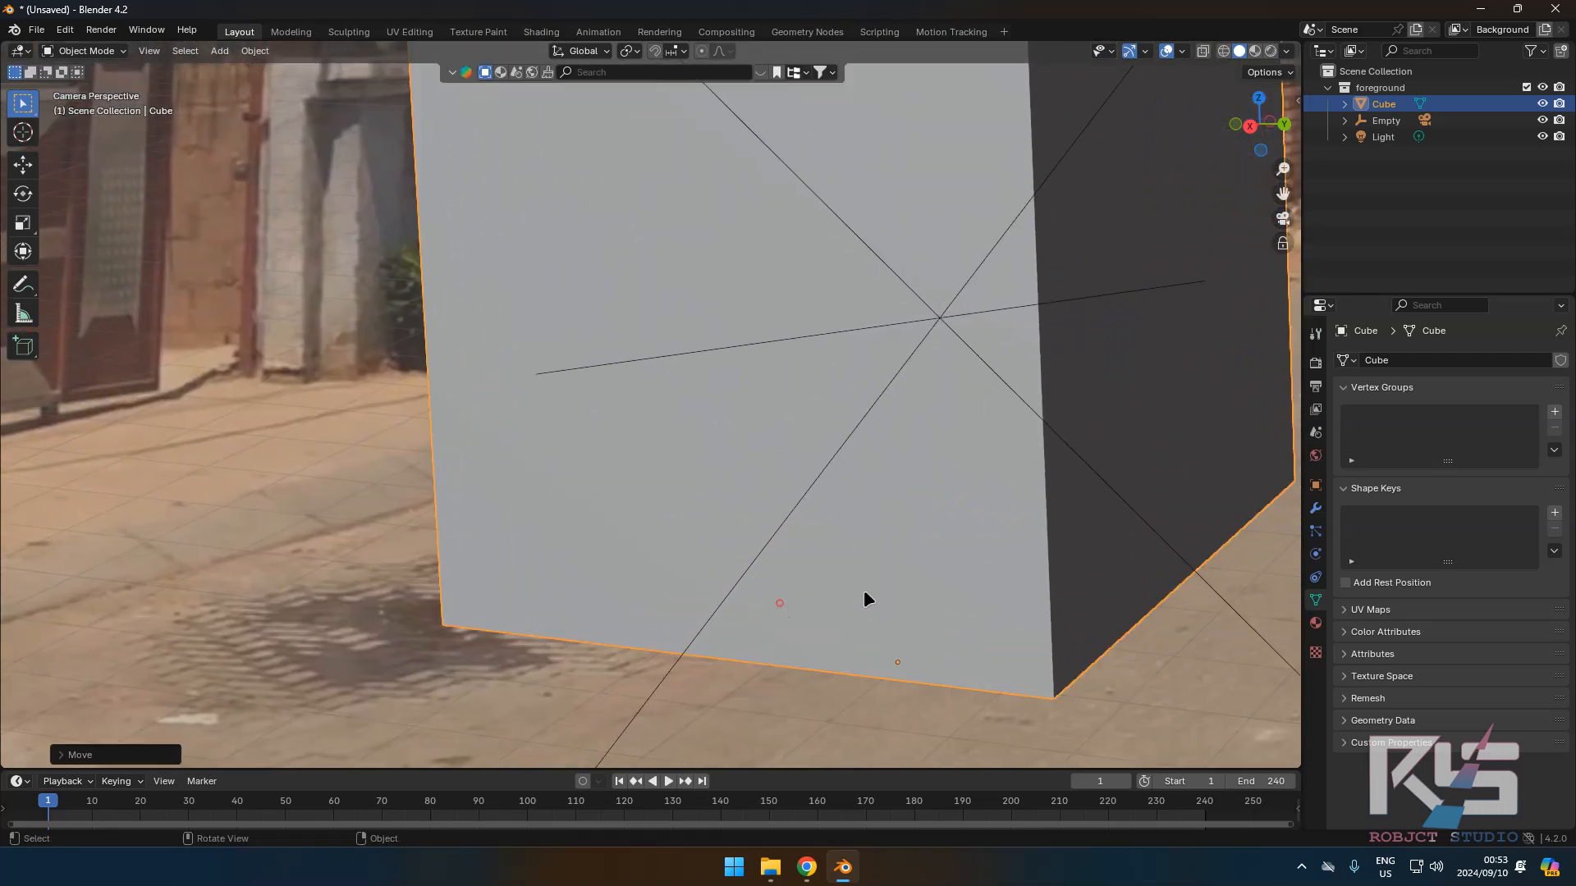
Rotate the cube by about 0.85° around the global X axis to match the road surface.
scroll(866, 596, down, 6)
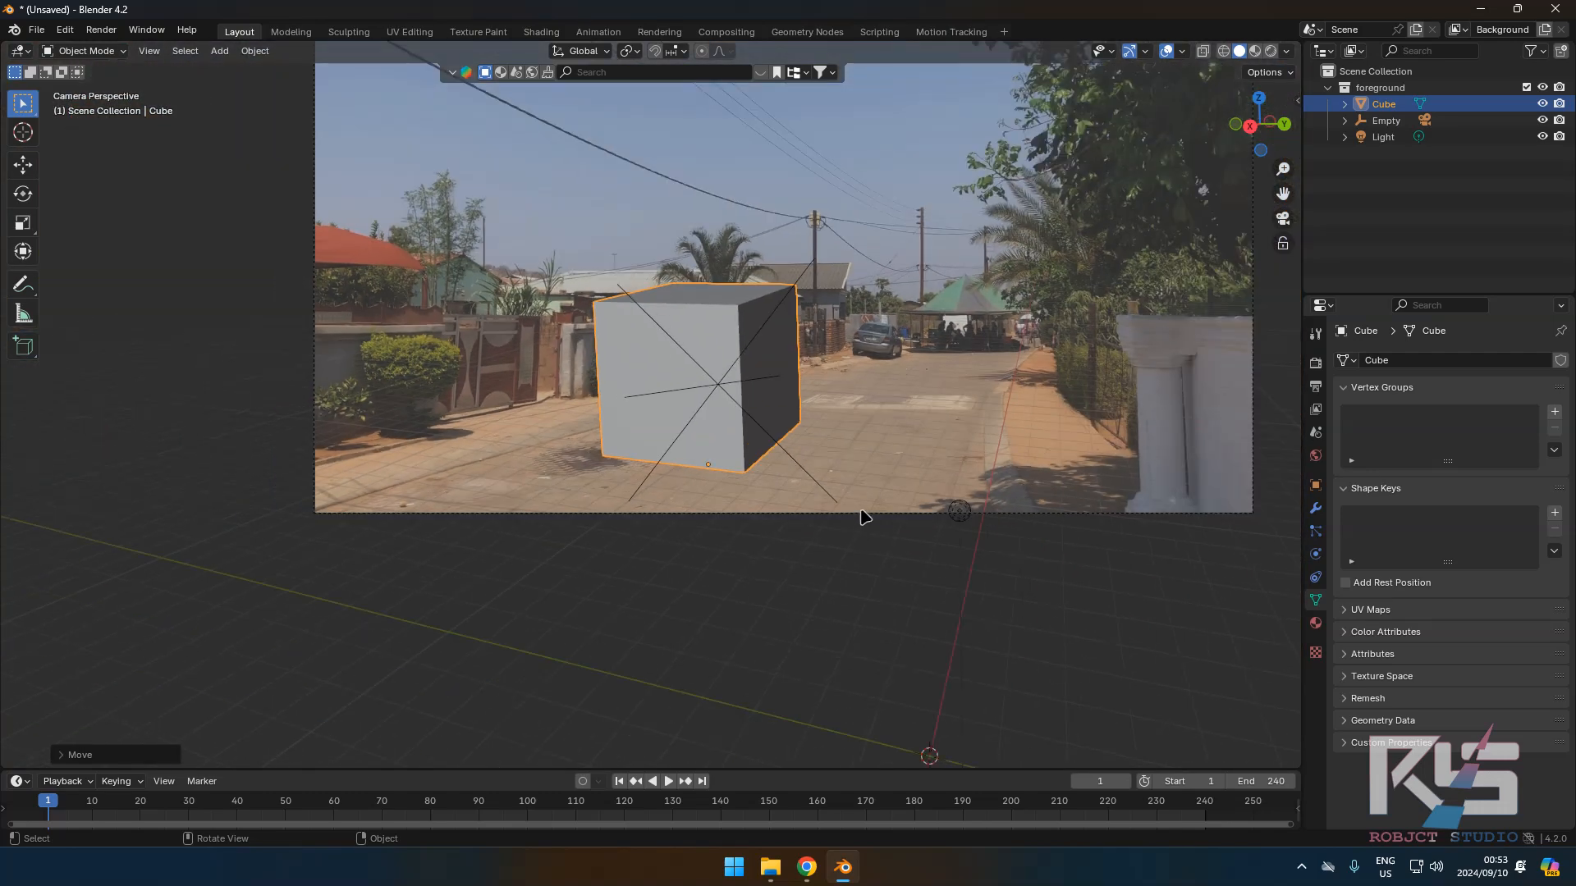
key(r)
key(x)
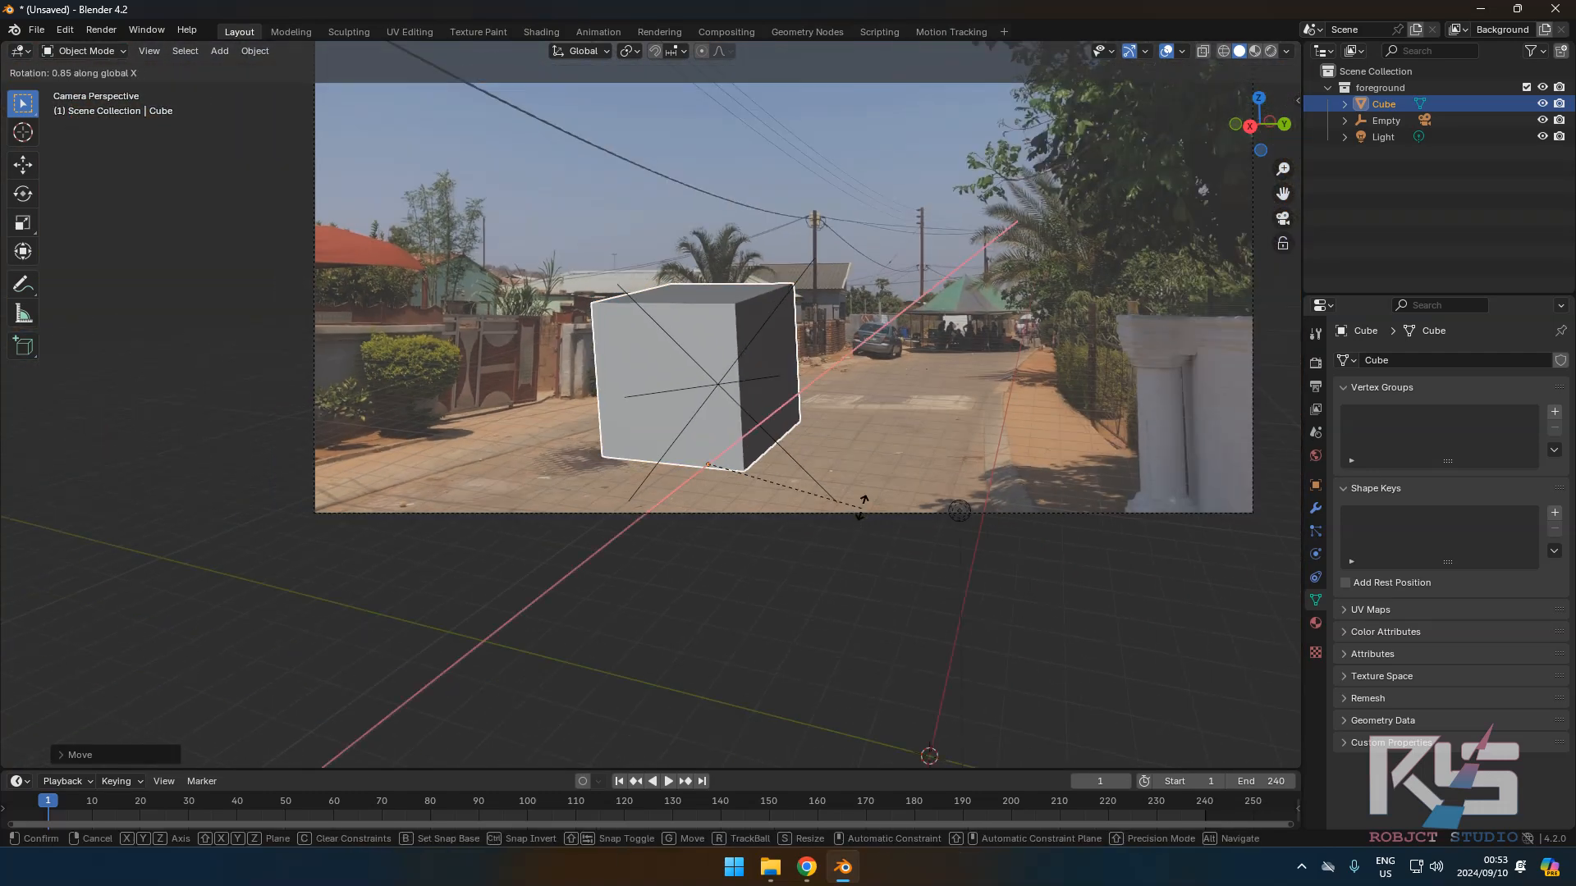
click(862, 509)
Scale the cube uniformly to about 0.99 and play the sequence from frame 1 to check the track.
key(s)
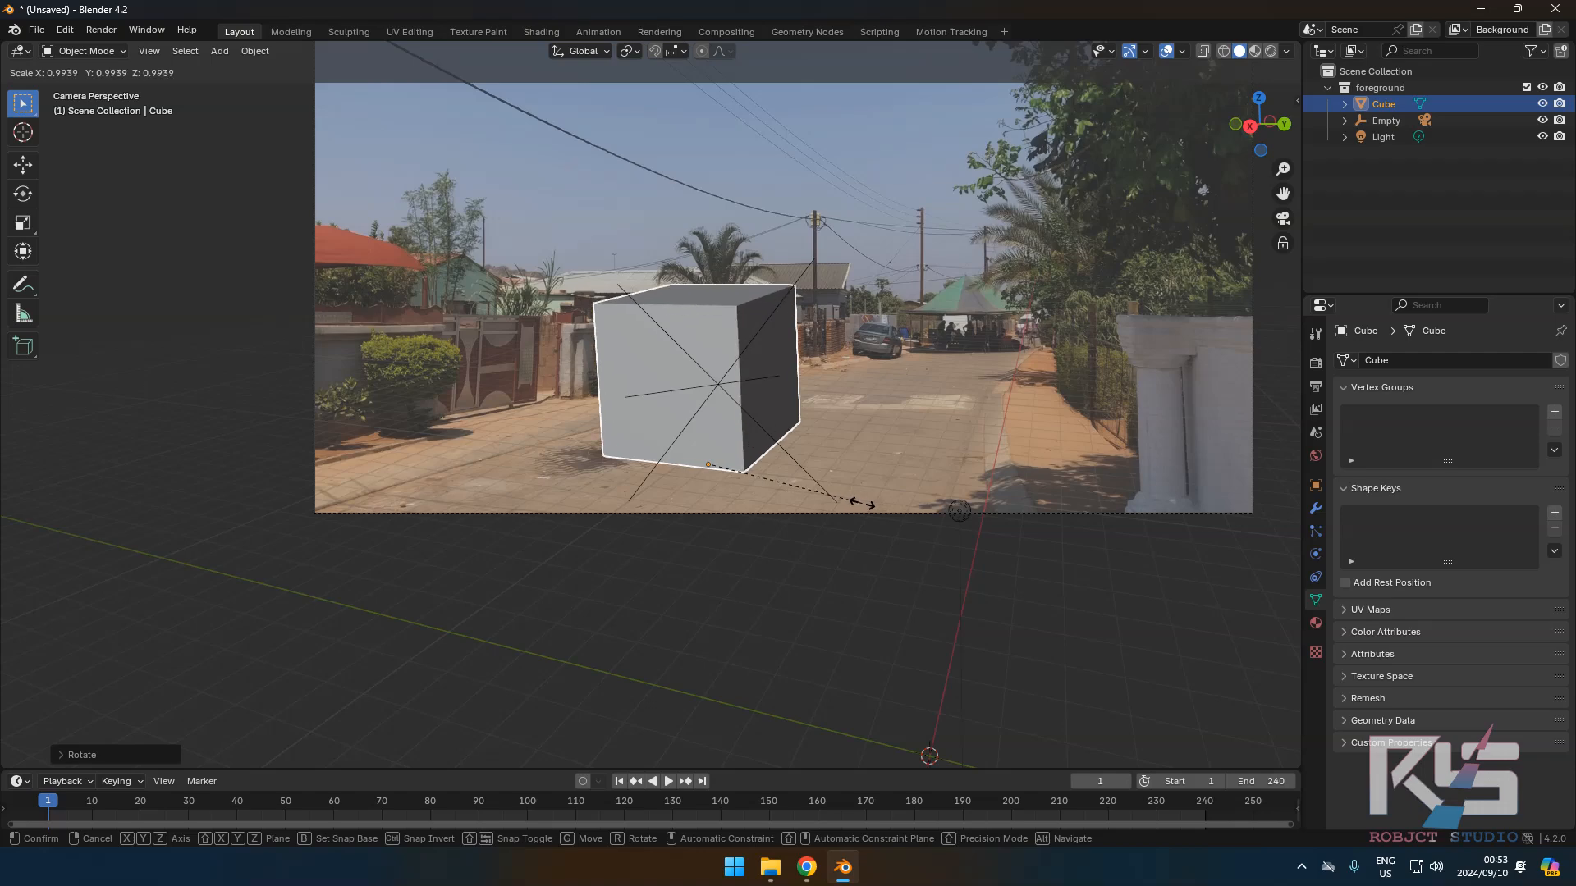
click(861, 502)
click(678, 781)
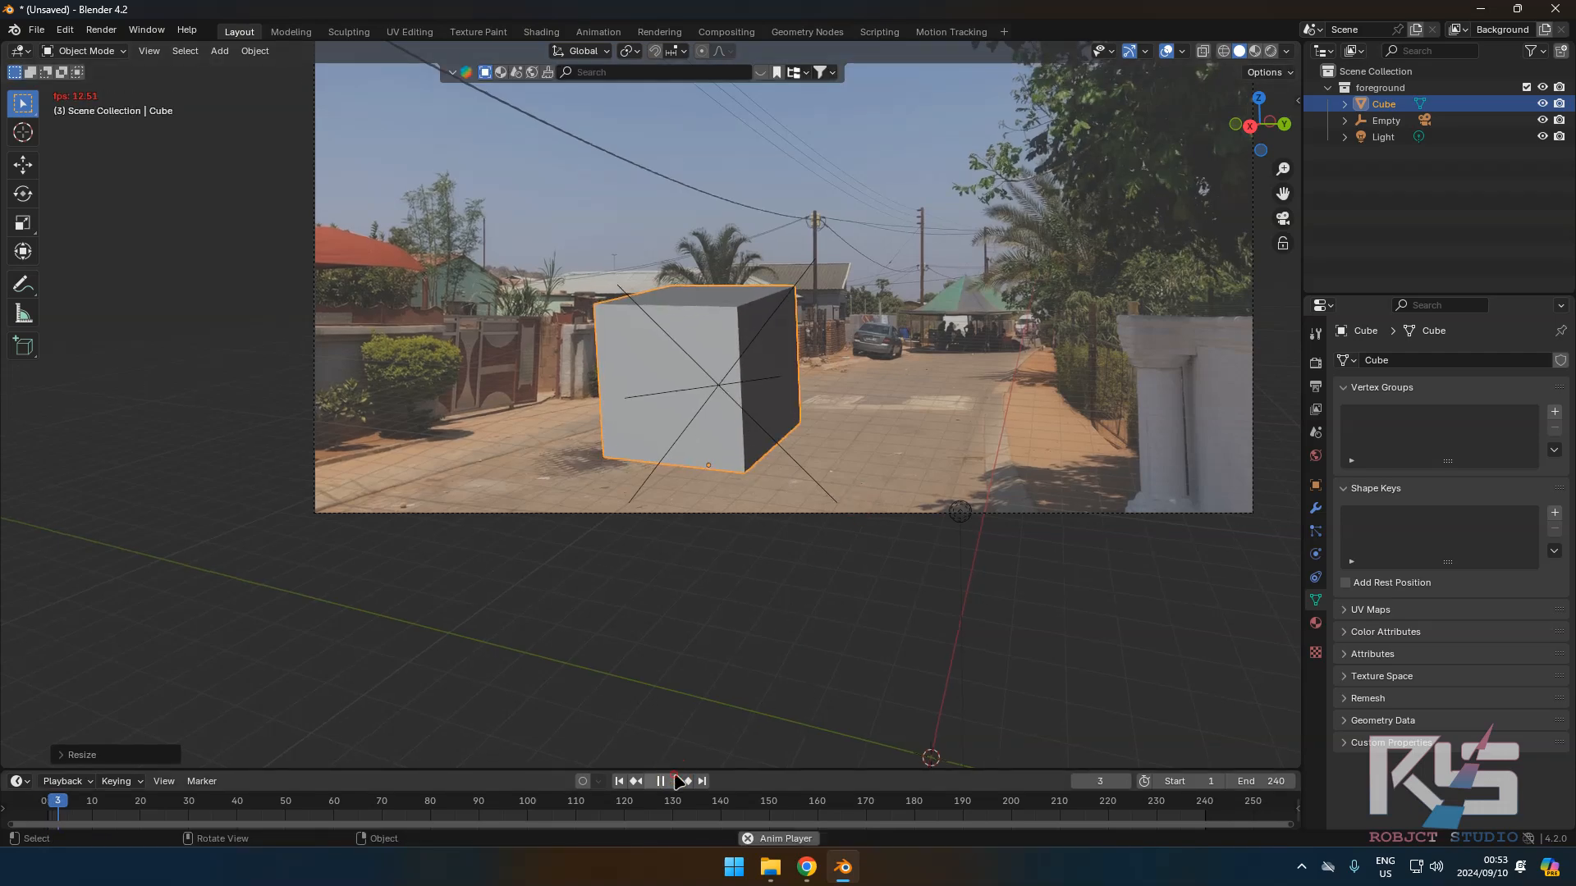